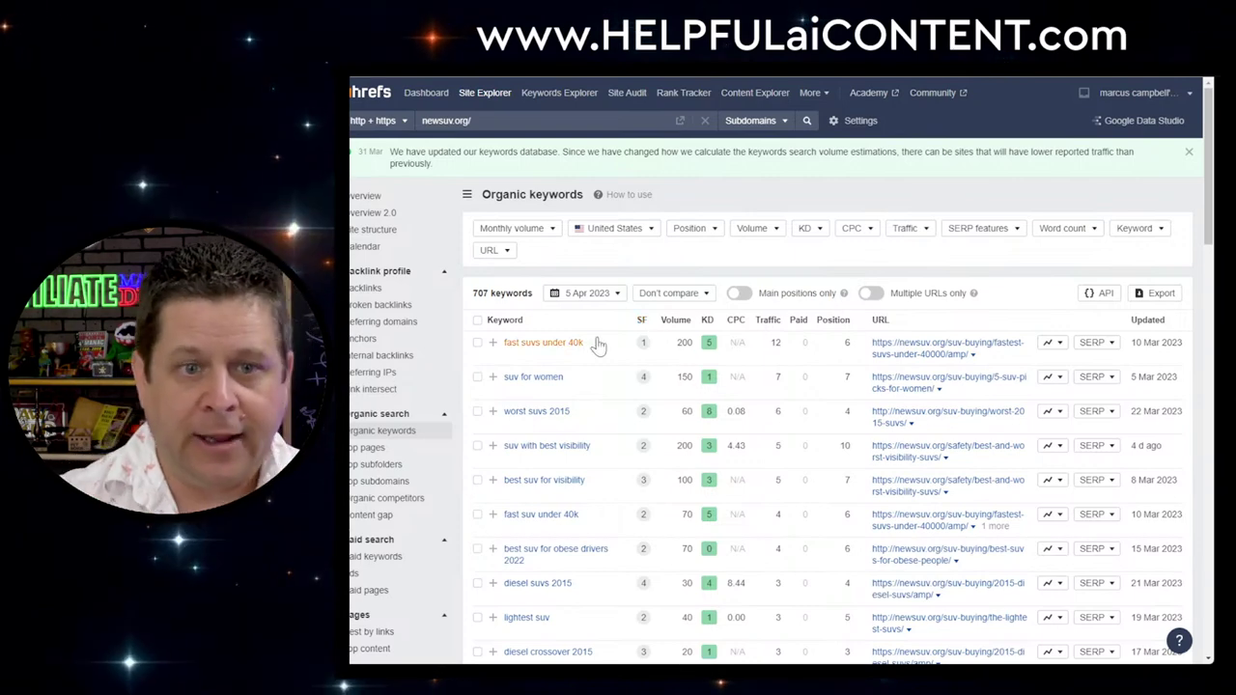
# Sort the organic keywords report for newsuv.org by search volume, highest first, and review the top keywords
pyautogui.hotkey('alt', 'Tab')
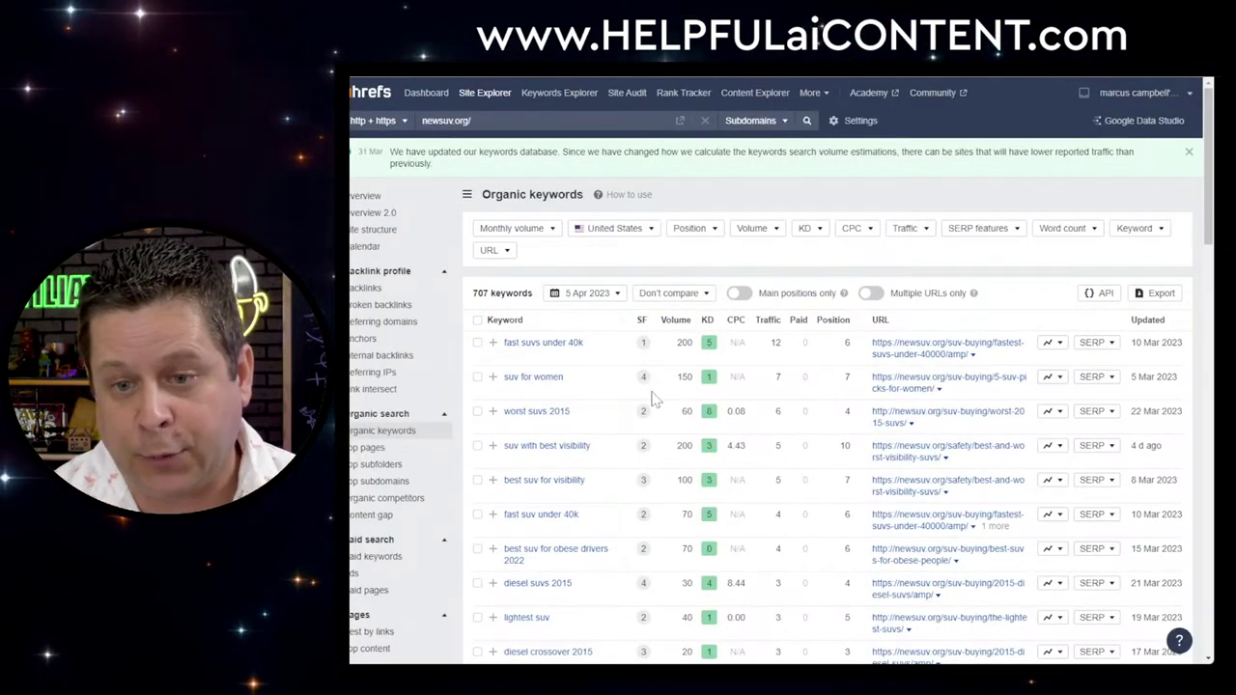
pyautogui.click(676, 321)
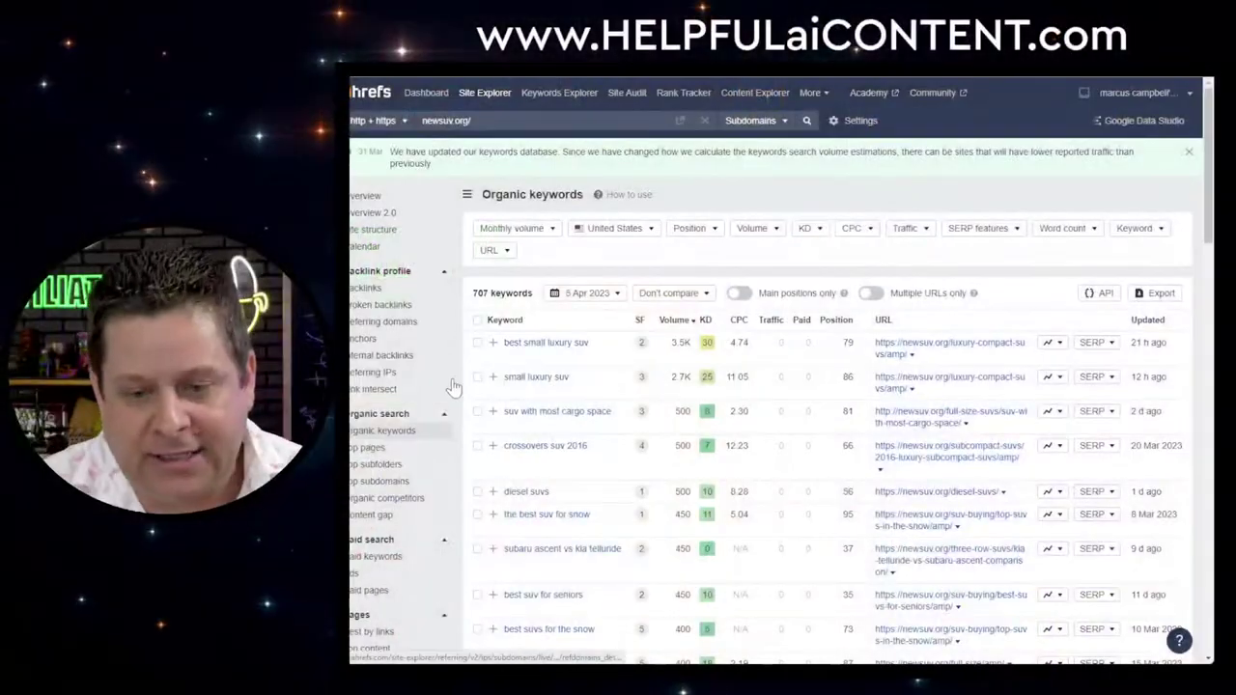
pyautogui.scroll(-1, 628, 456)
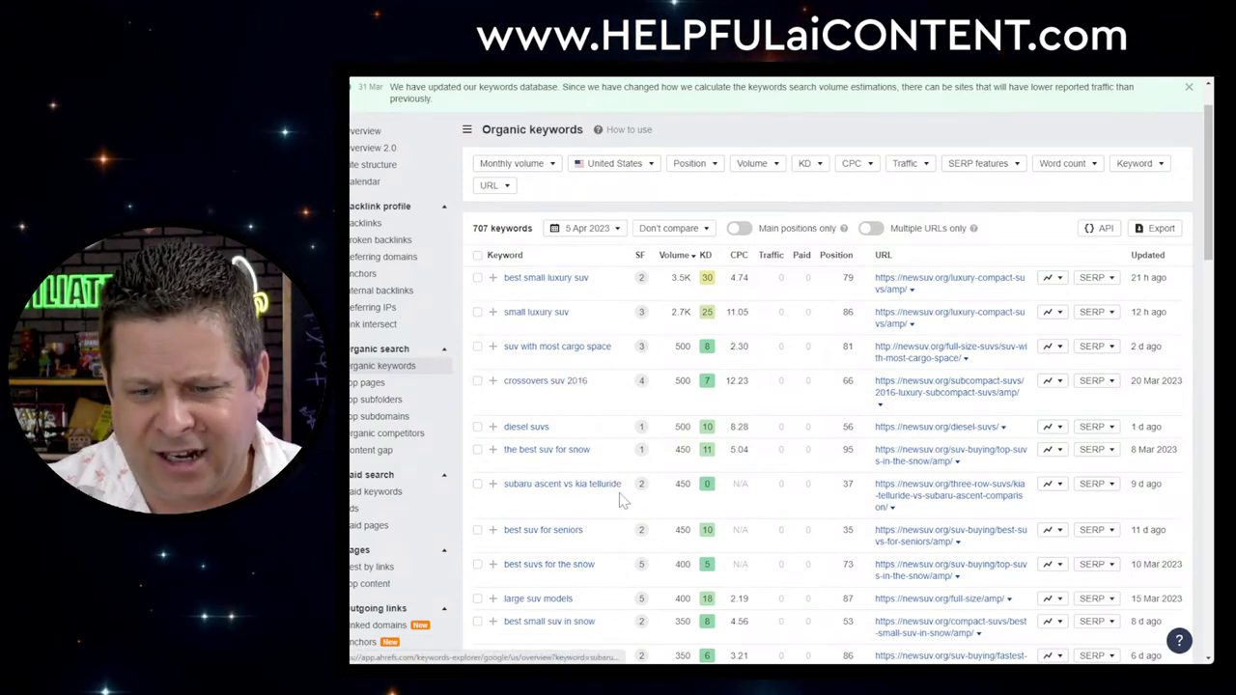
pyautogui.scroll(-1, 627, 473)
pyautogui.scroll(2, 615, 502)
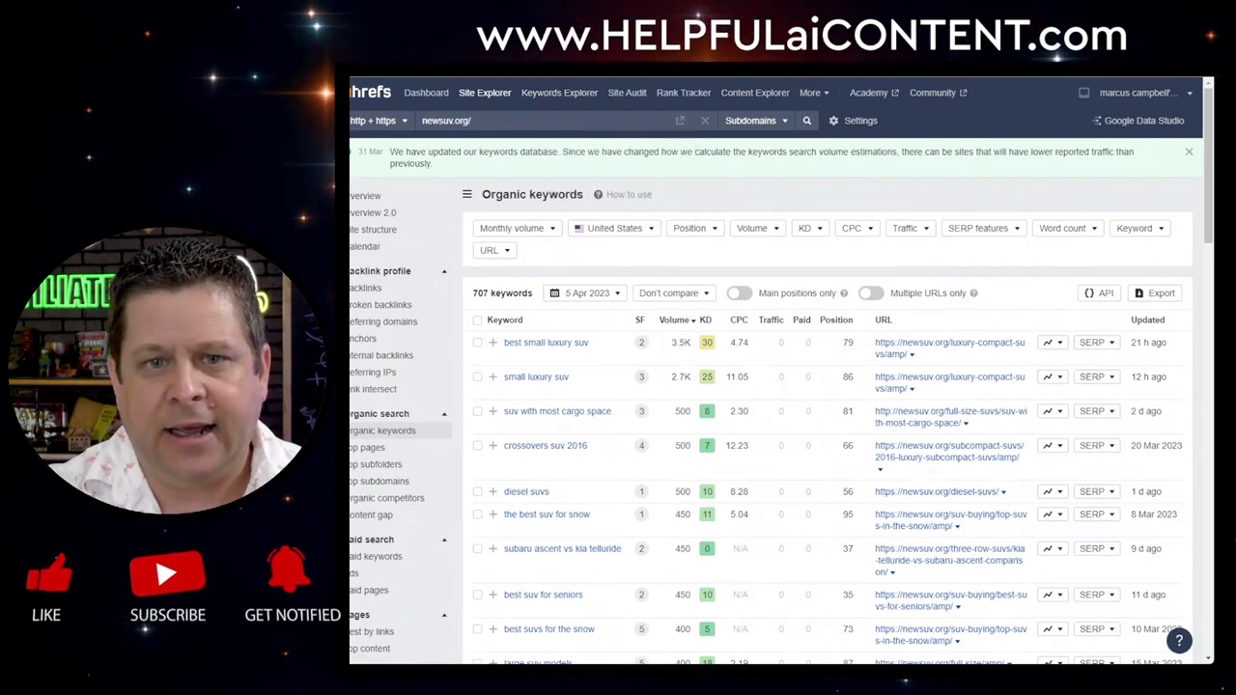
# Look up the keyword "suv interior" in Keywords Explorer using Google data for the United States
pyautogui.click(559, 93)
pyautogui.write('suv ')
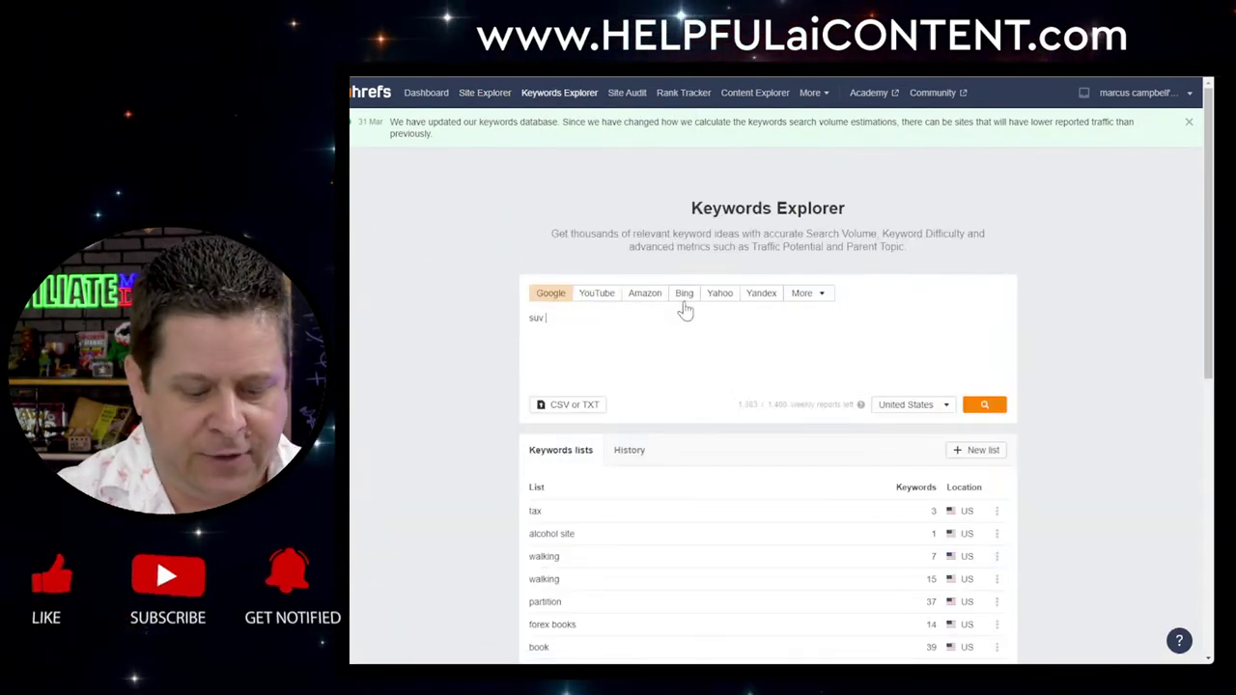
pyautogui.write('interior')
pyautogui.press('Return')
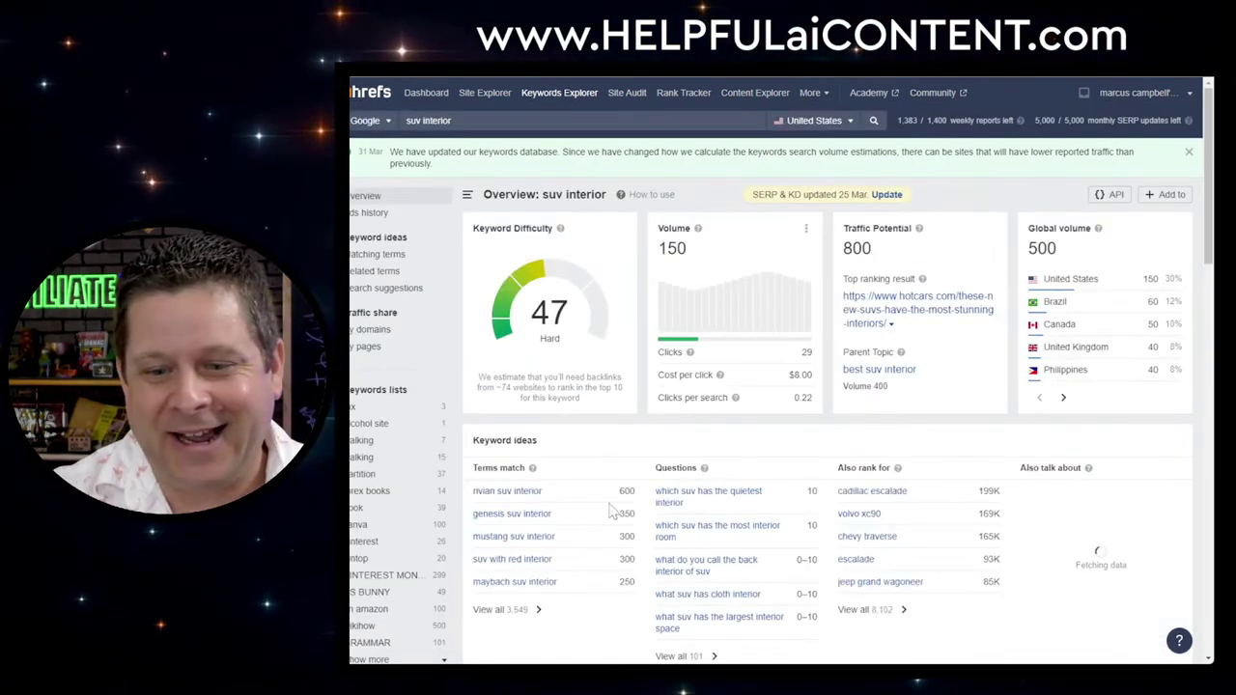
# Show all matching terms for "suv interior" and examine the term groups, total volume and keyword list
pyautogui.click(511, 614)
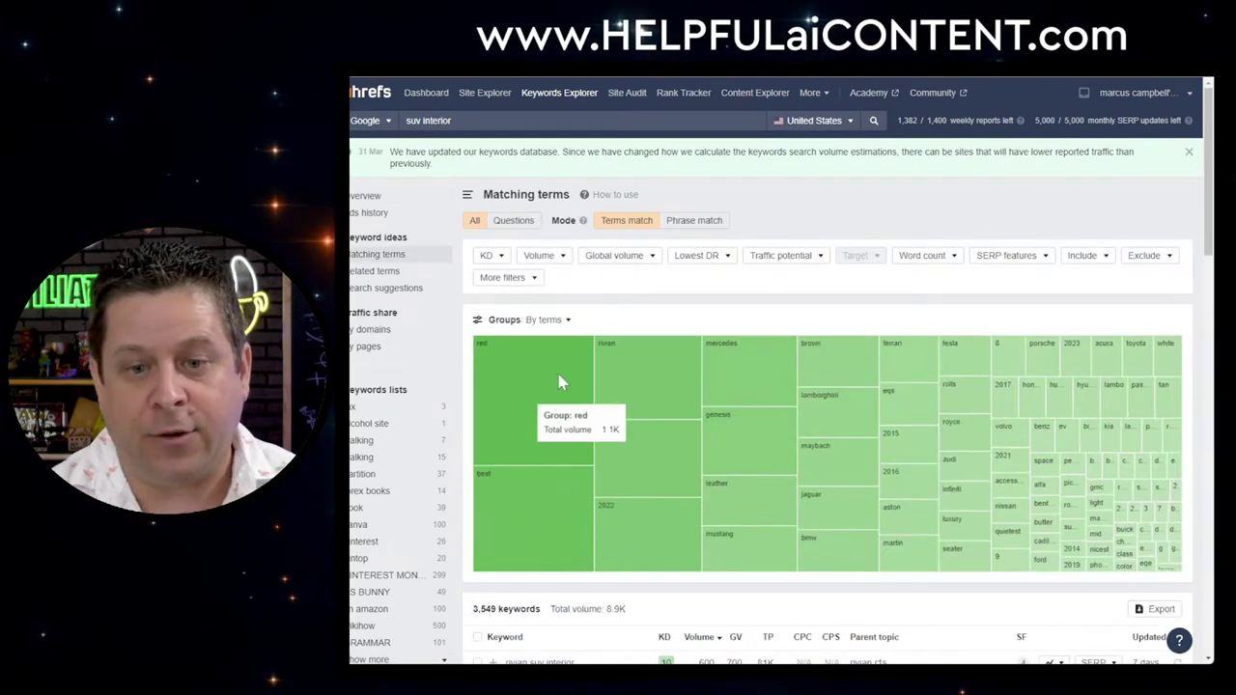
pyautogui.scroll(-2, 558, 382)
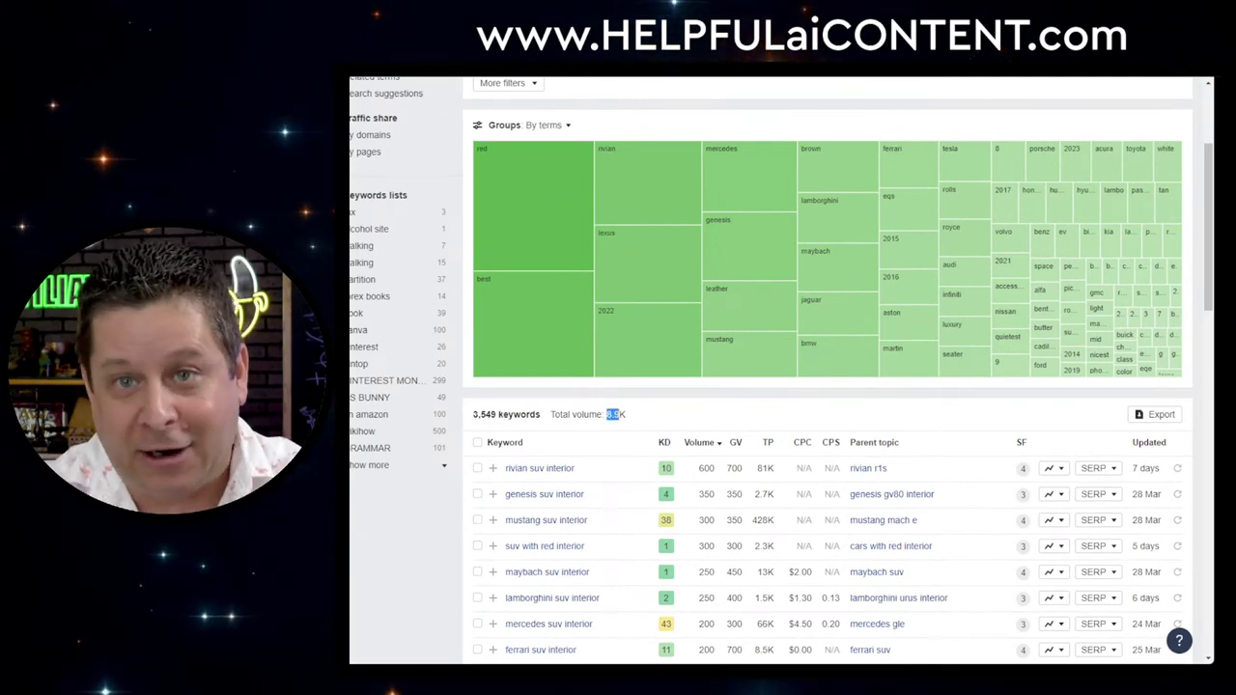
pyautogui.scroll(-5, 602, 468)
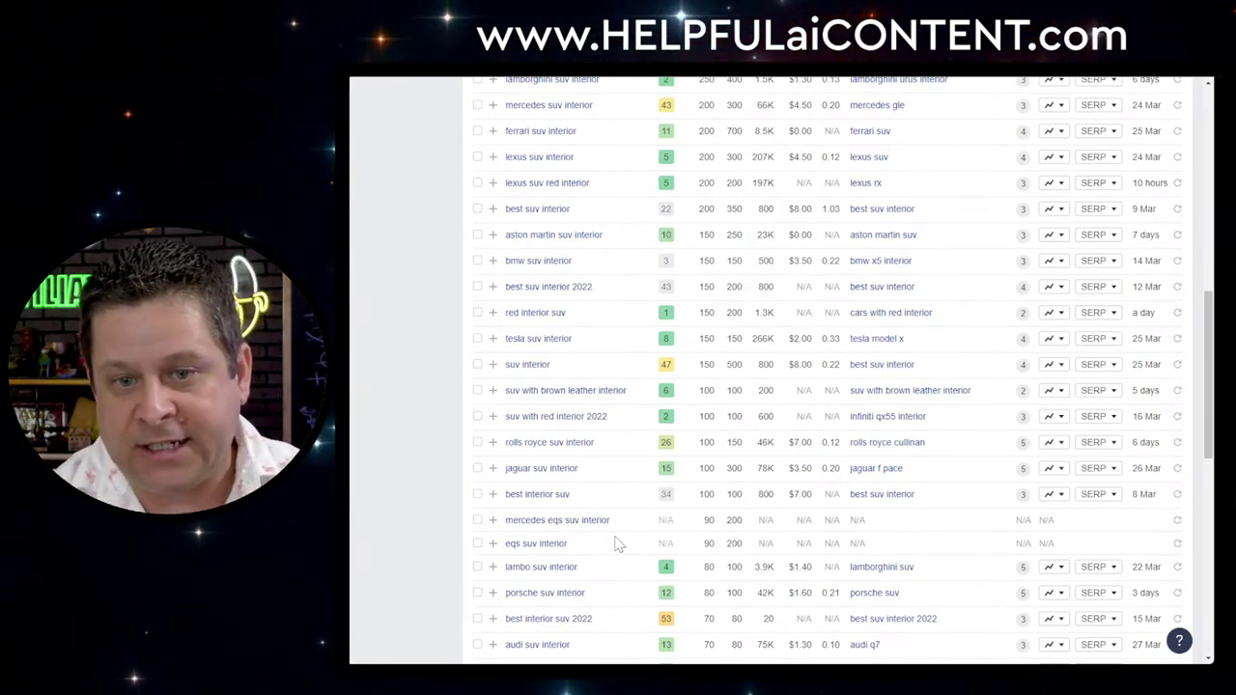
pyautogui.scroll(4, 596, 519)
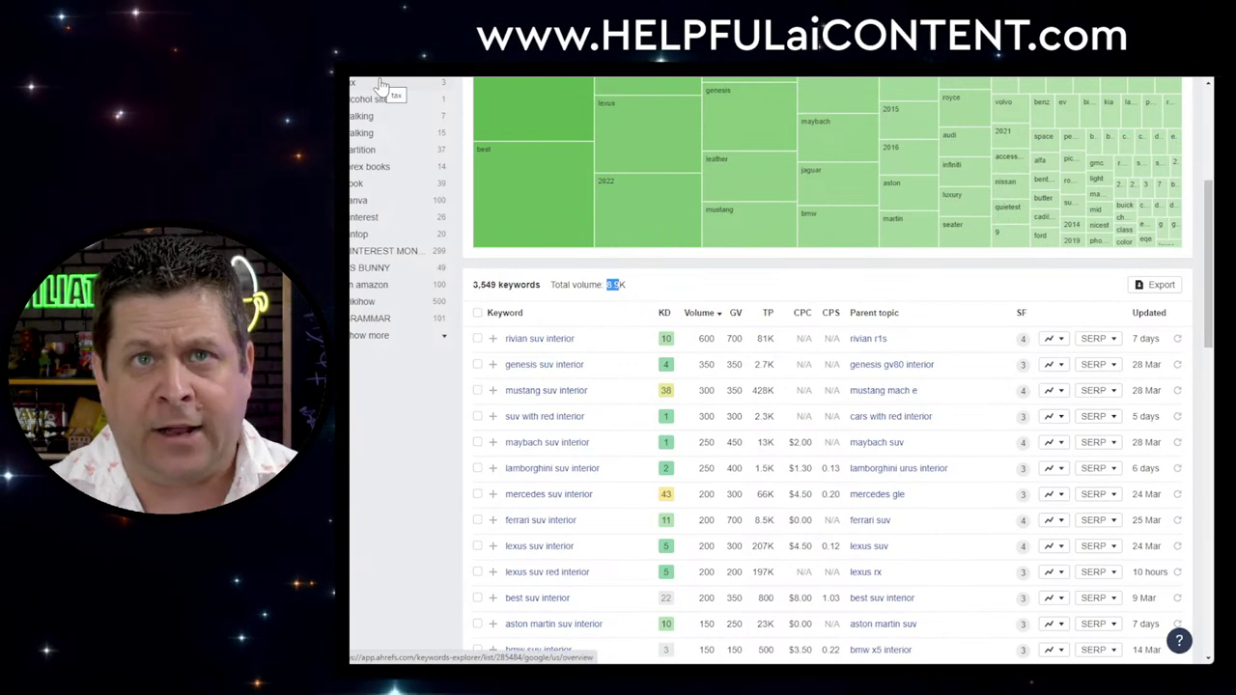
pyautogui.scroll(3, 538, 526)
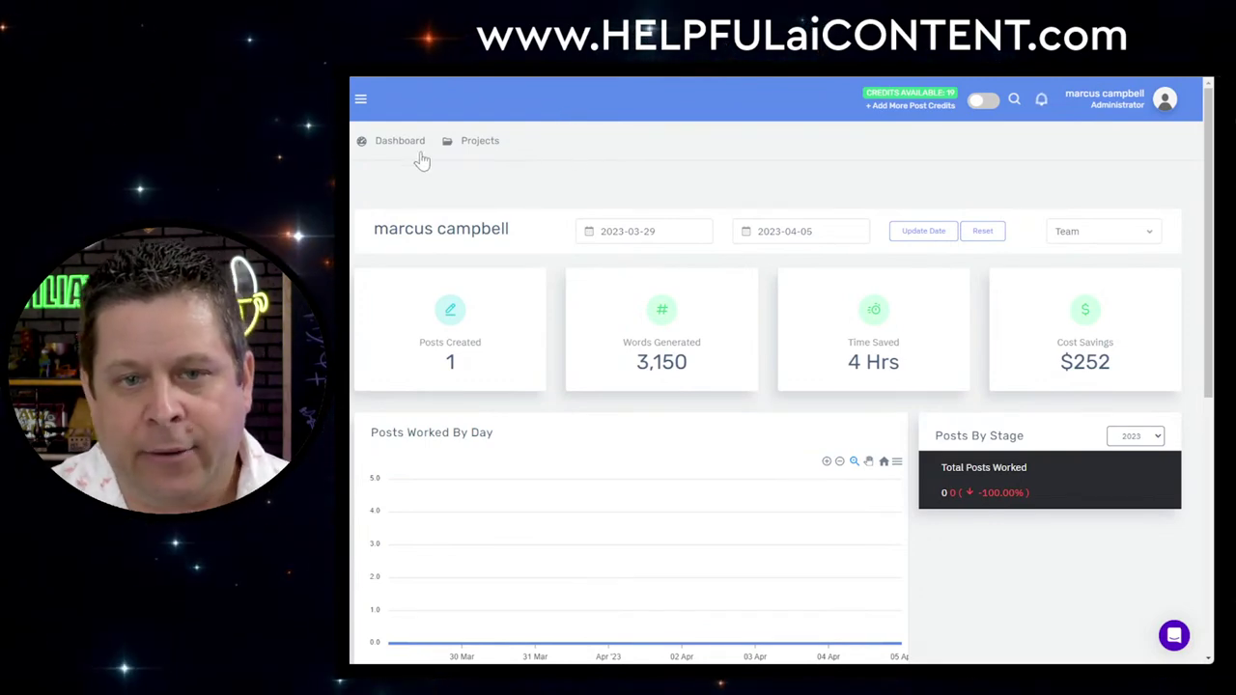
# In Content At Scale, review the dashboard, then open the newsuv.org project's post "Which 2023 SUV's Have The Best Interiors: Top Luxury Choices"
pyautogui.scroll(-3, 676, 366)
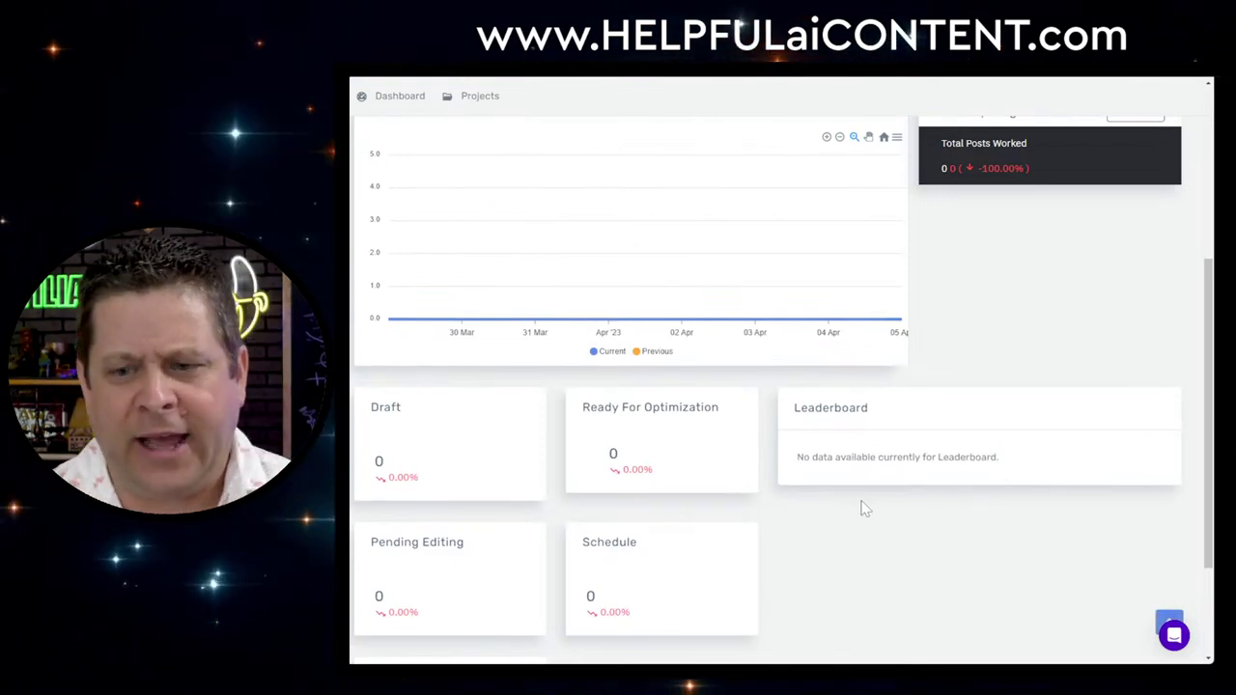
pyautogui.scroll(3, 823, 495)
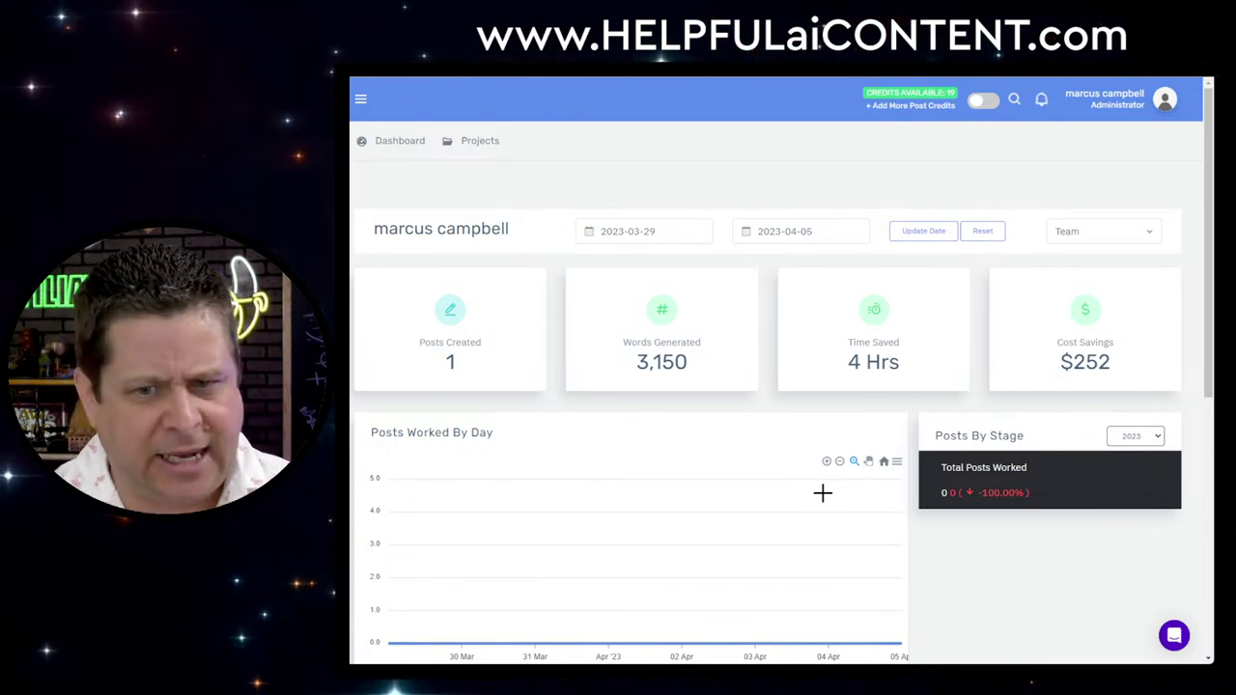
pyautogui.click(479, 147)
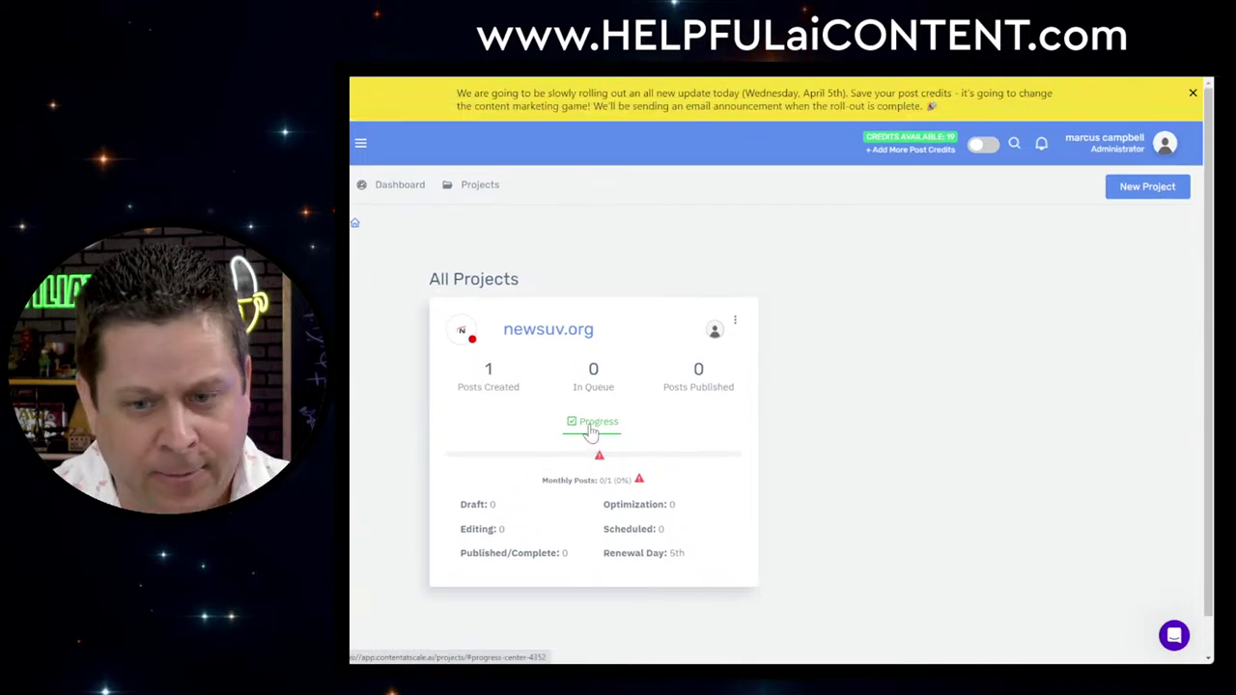
pyautogui.click(735, 321)
pyautogui.click(719, 357)
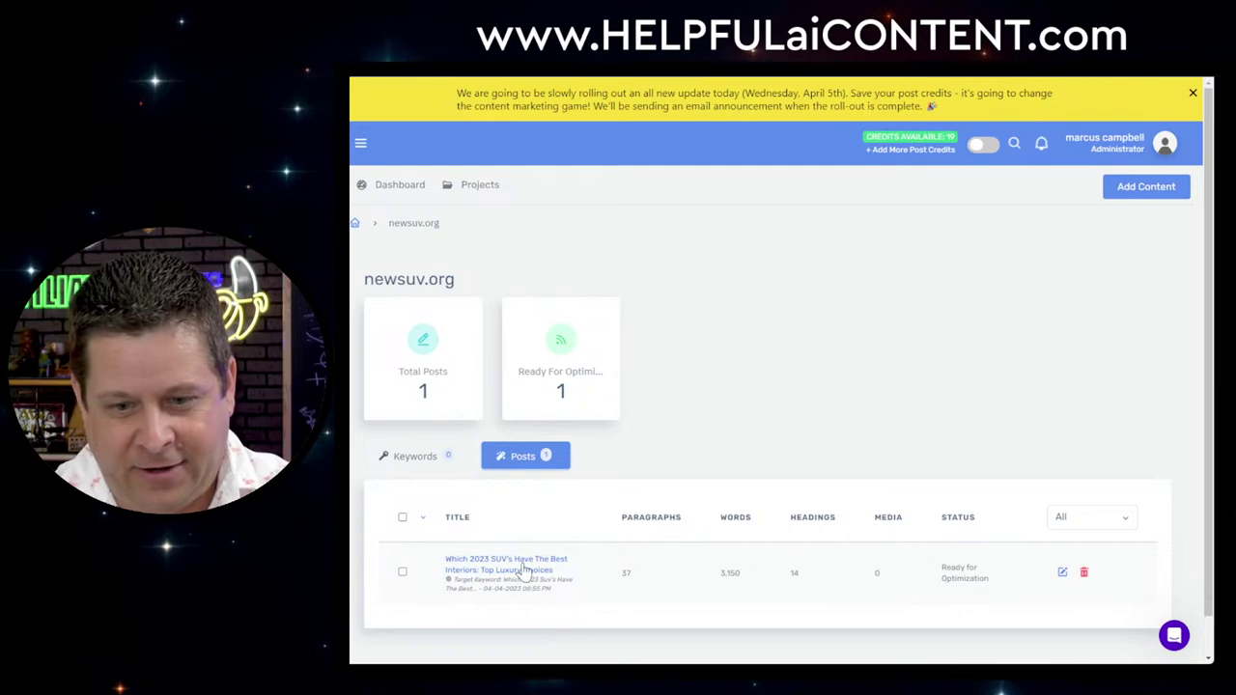
pyautogui.click(522, 569)
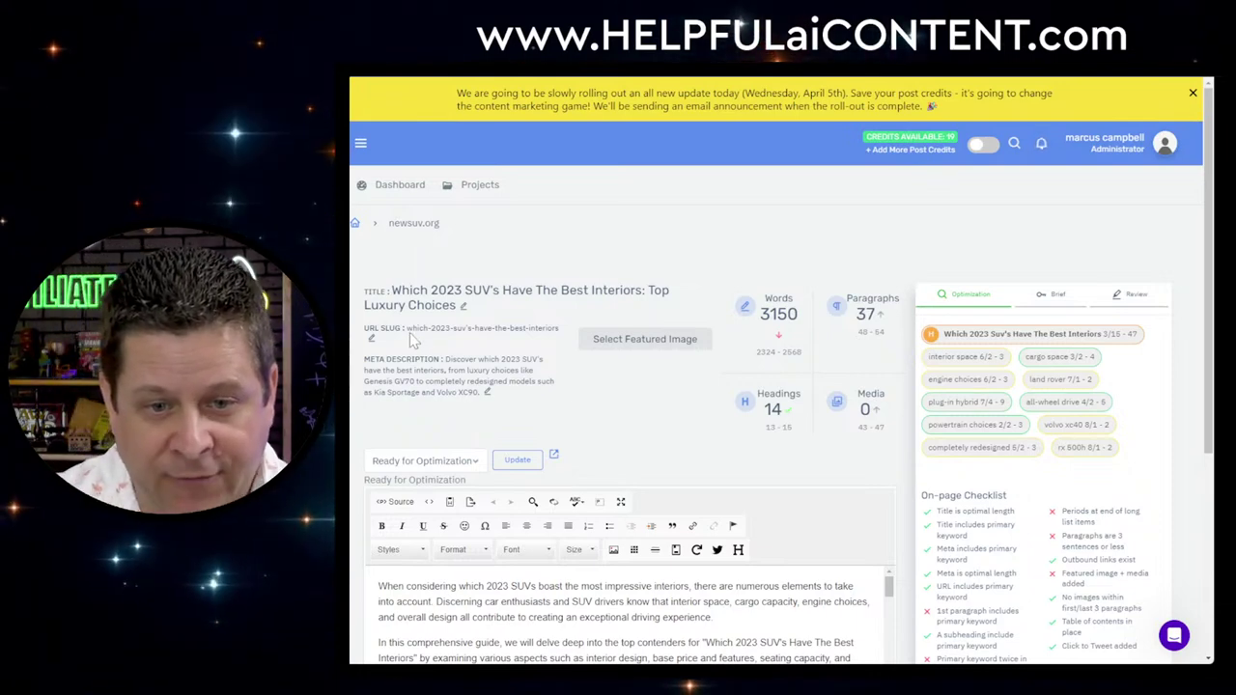
# Highlight the post's URL slug, then show its brief and highlight the context instructions
pyautogui.moveTo(406, 329); pyautogui.dragTo(548, 345)
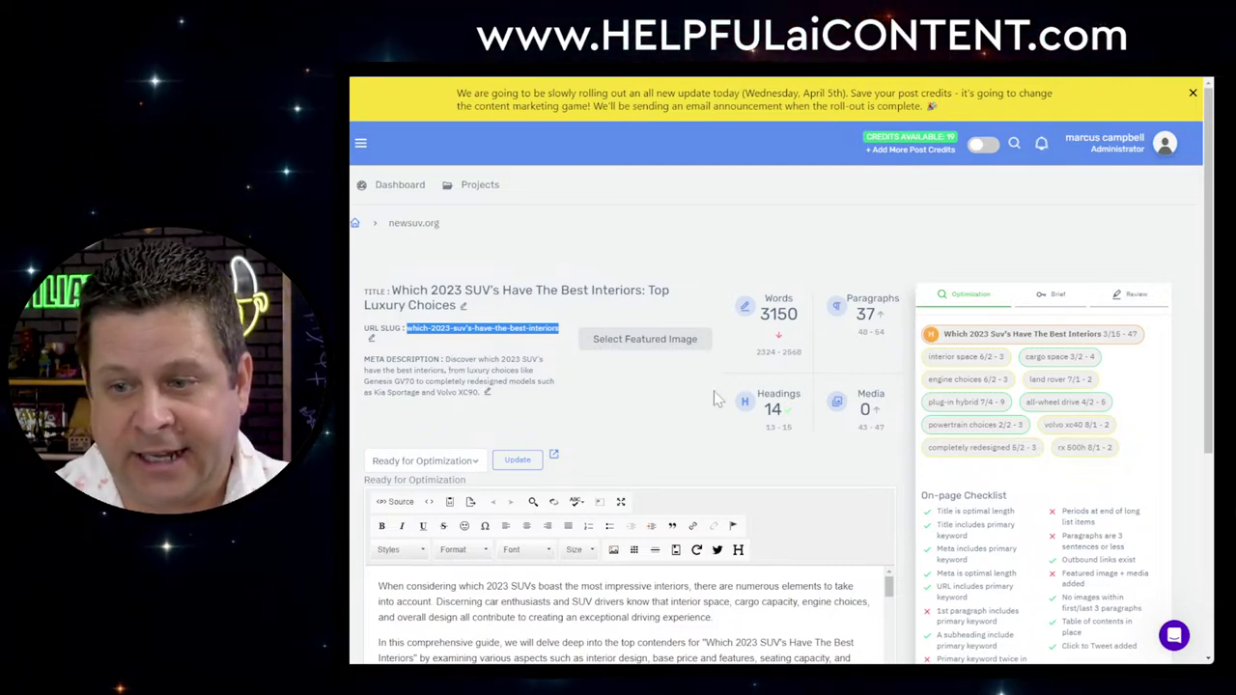
pyautogui.click(1056, 295)
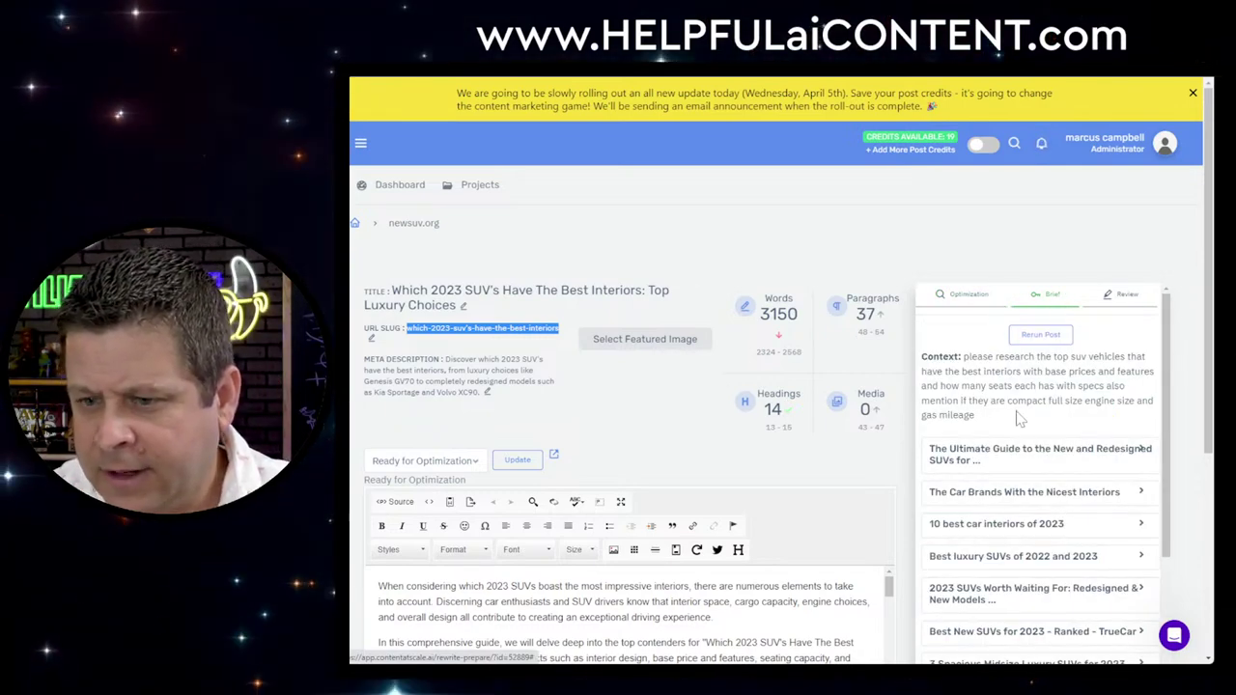
pyautogui.moveTo(978, 416); pyautogui.dragTo(961, 365)
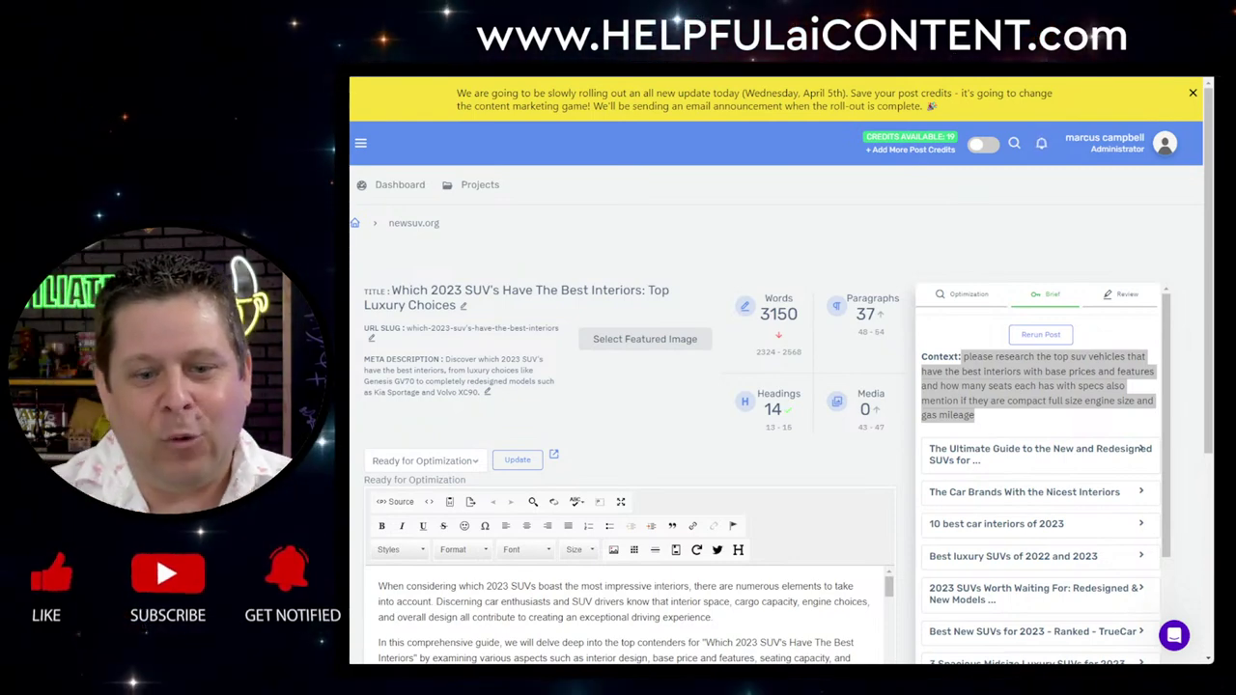
# Examine the article's introduction and table of contents, then highlight the post's word count
pyautogui.scroll(-2, 467, 355)
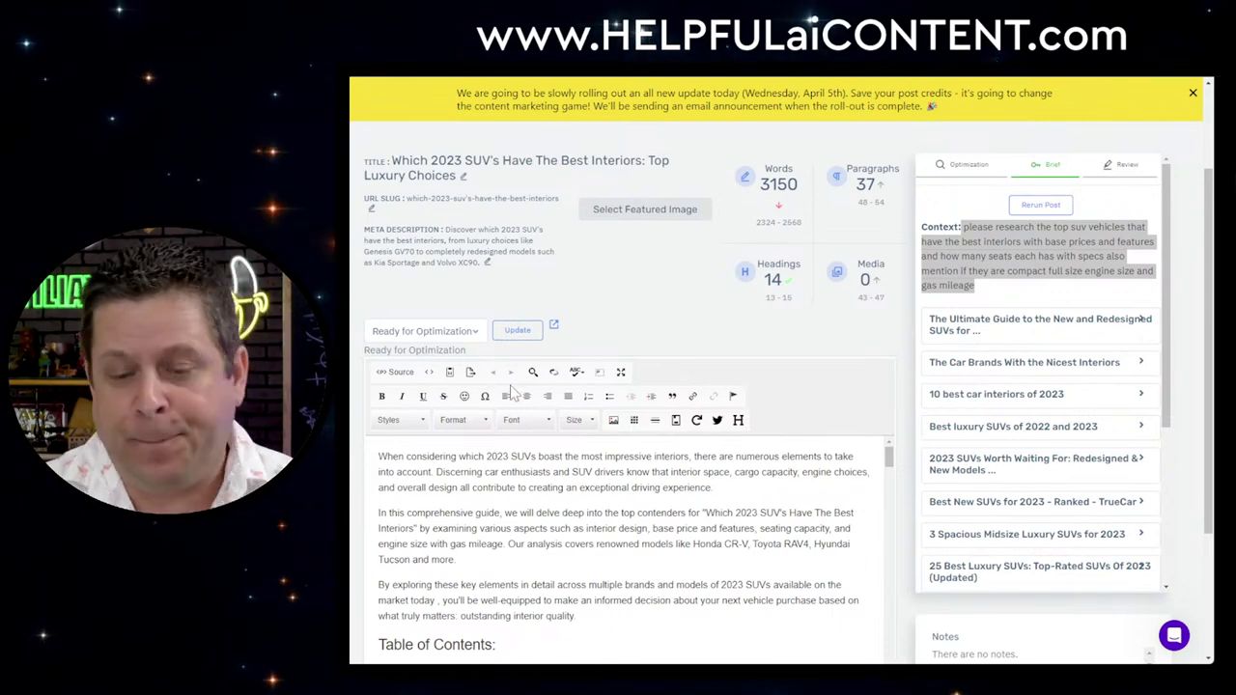
pyautogui.scroll(-2, 512, 388)
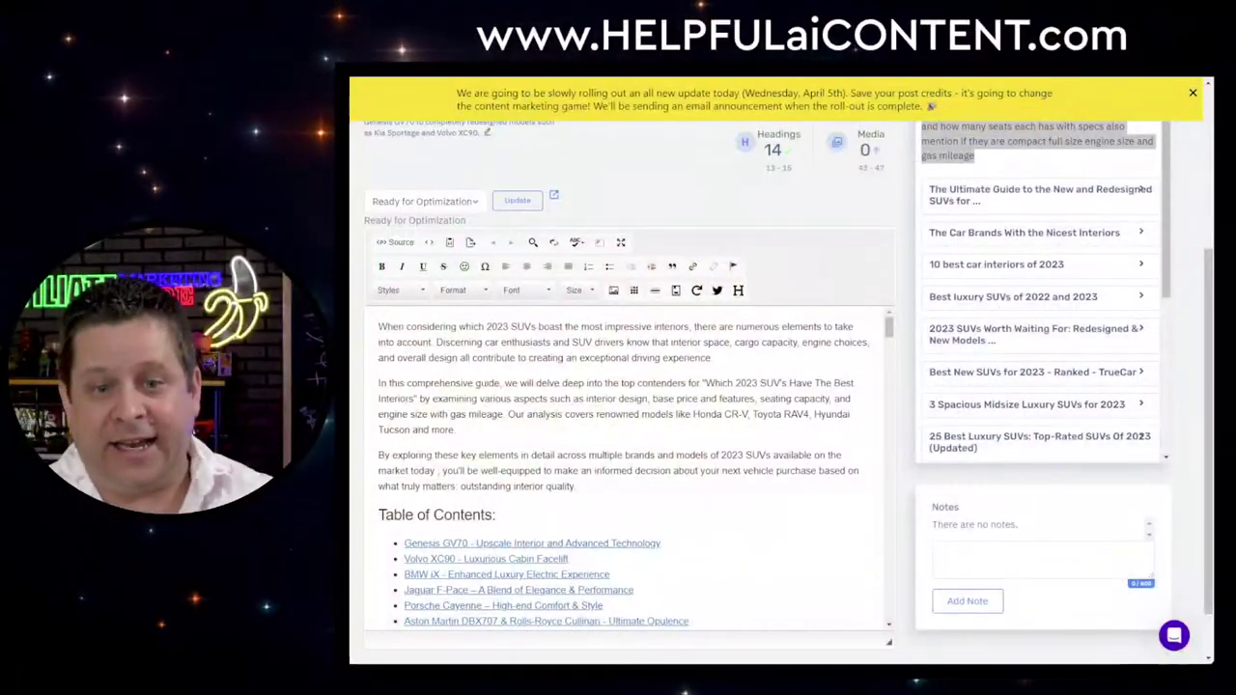
pyautogui.scroll(3, 735, 359)
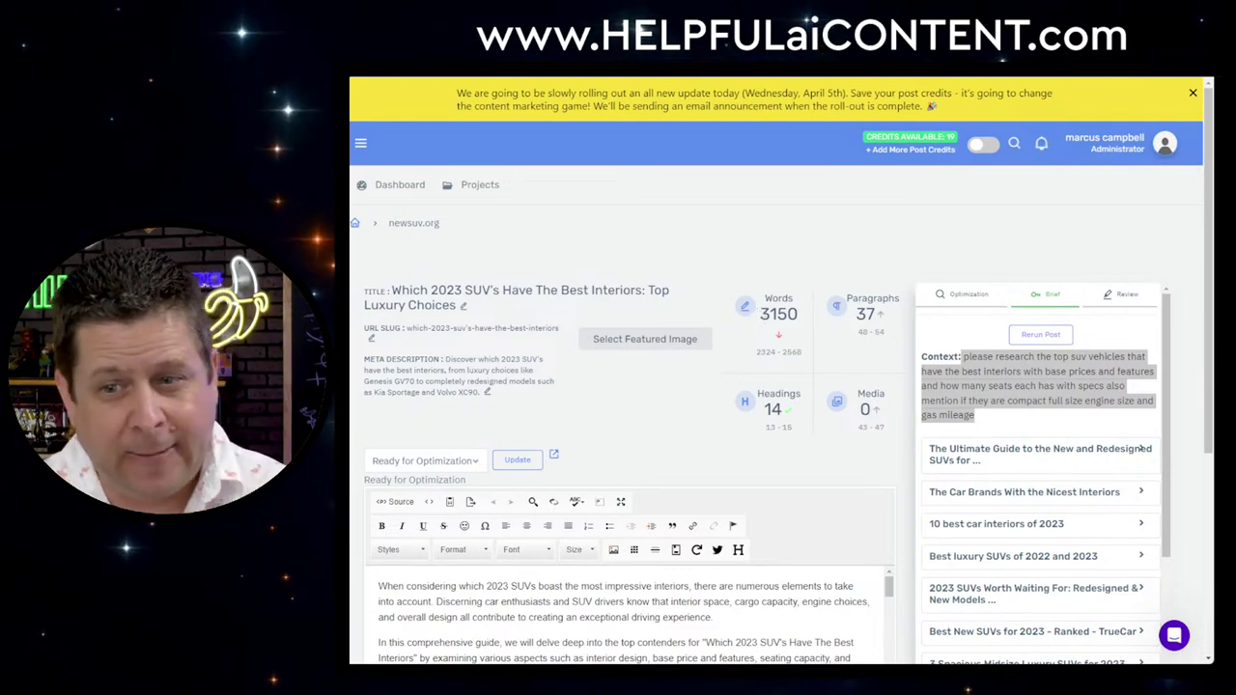
pyautogui.moveTo(808, 323); pyautogui.dragTo(763, 302)
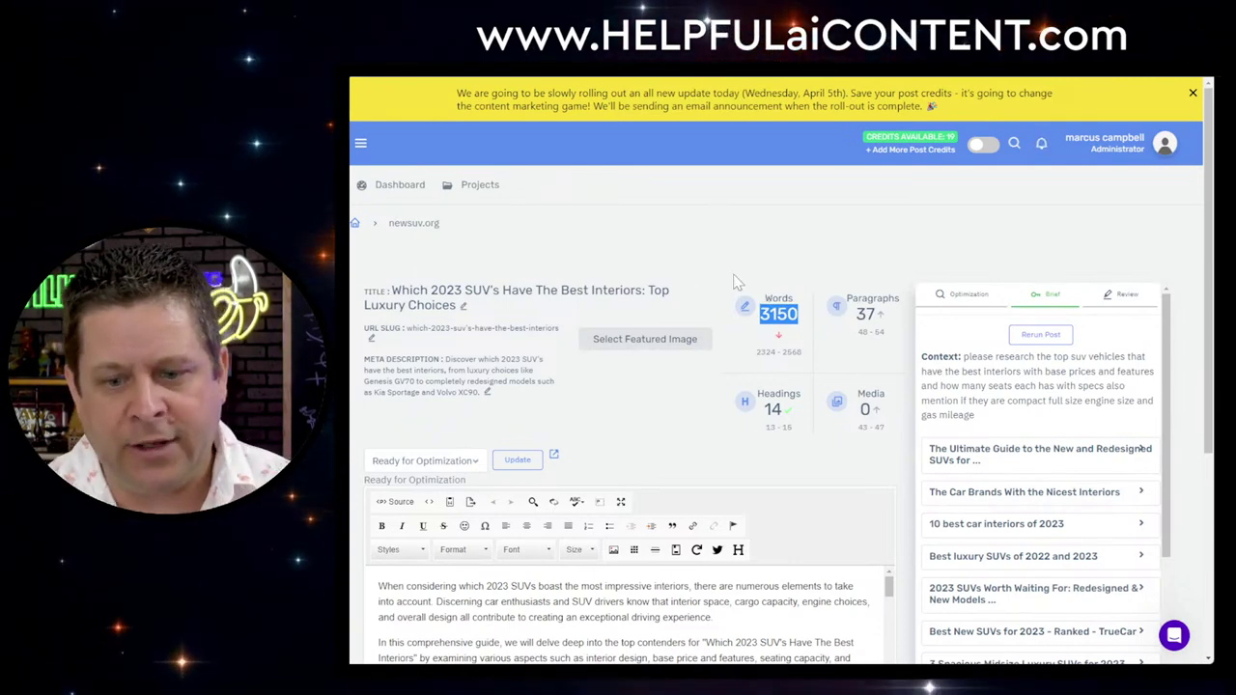
# Read through the article body from the table of contents to the Genesis GV70 key takeaway and the Volvo XC90 section
pyautogui.scroll(-2, 733, 304)
pyautogui.scroll(-2, 733, 305)
pyautogui.scroll(-5, 628, 406)
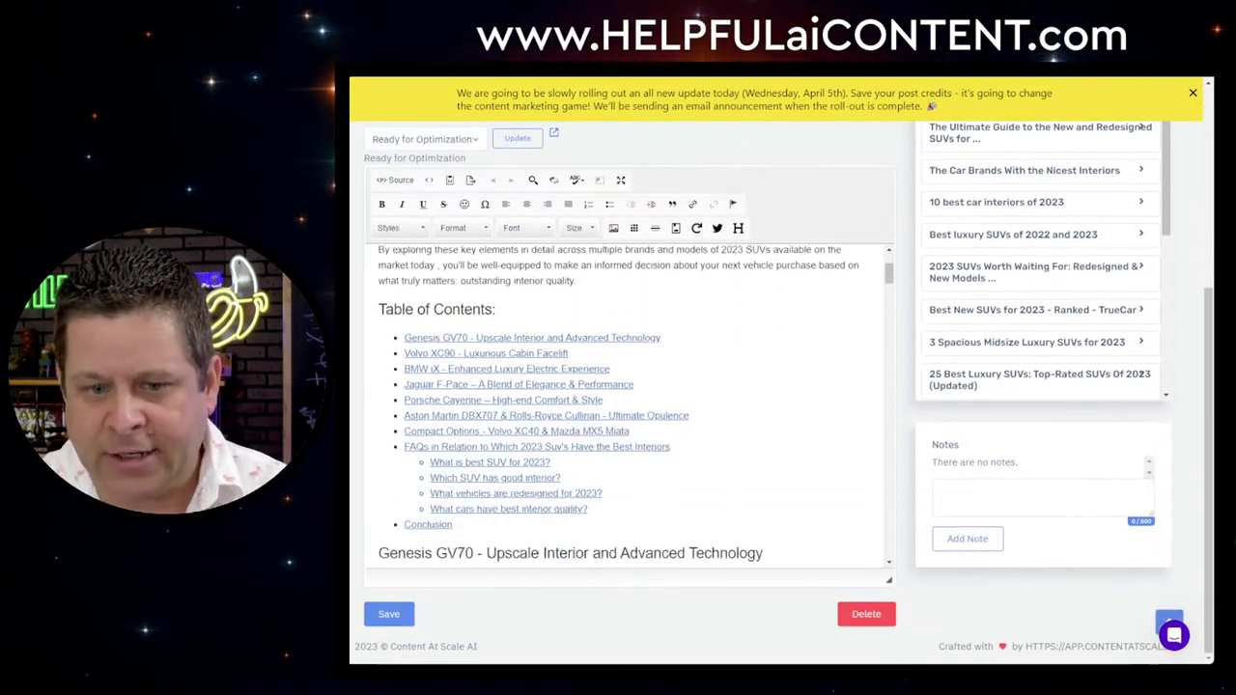
pyautogui.scroll(-10, 628, 405)
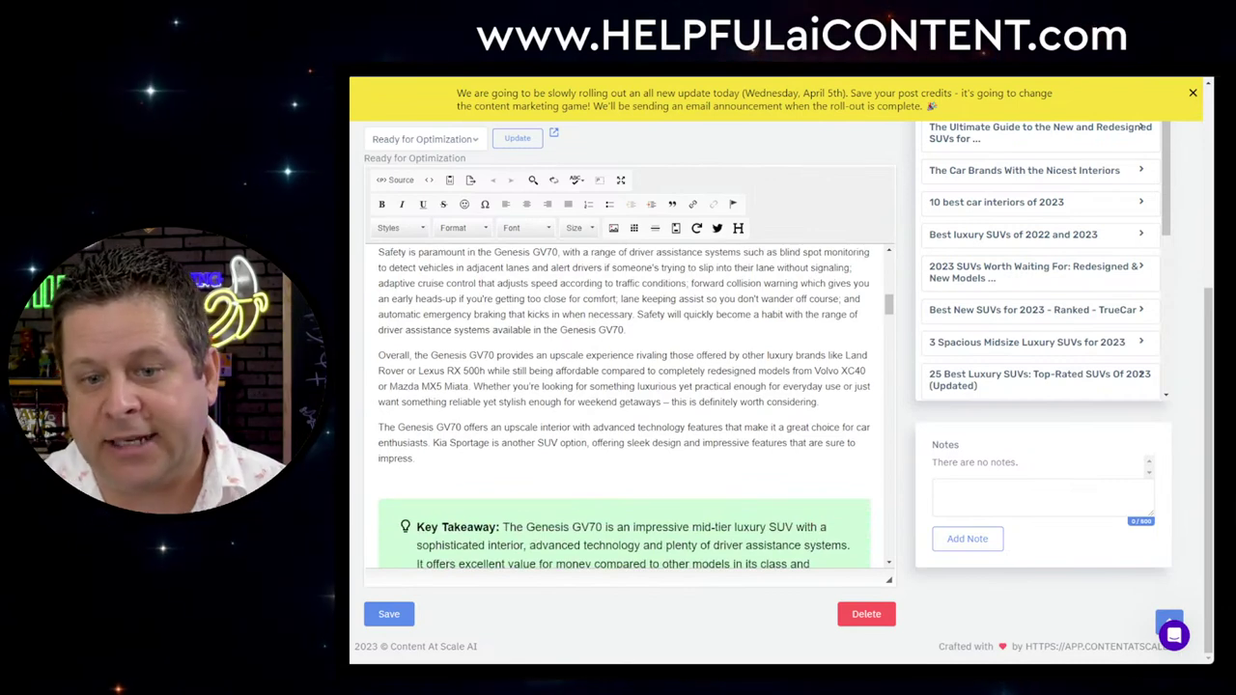
pyautogui.scroll(-3, 628, 405)
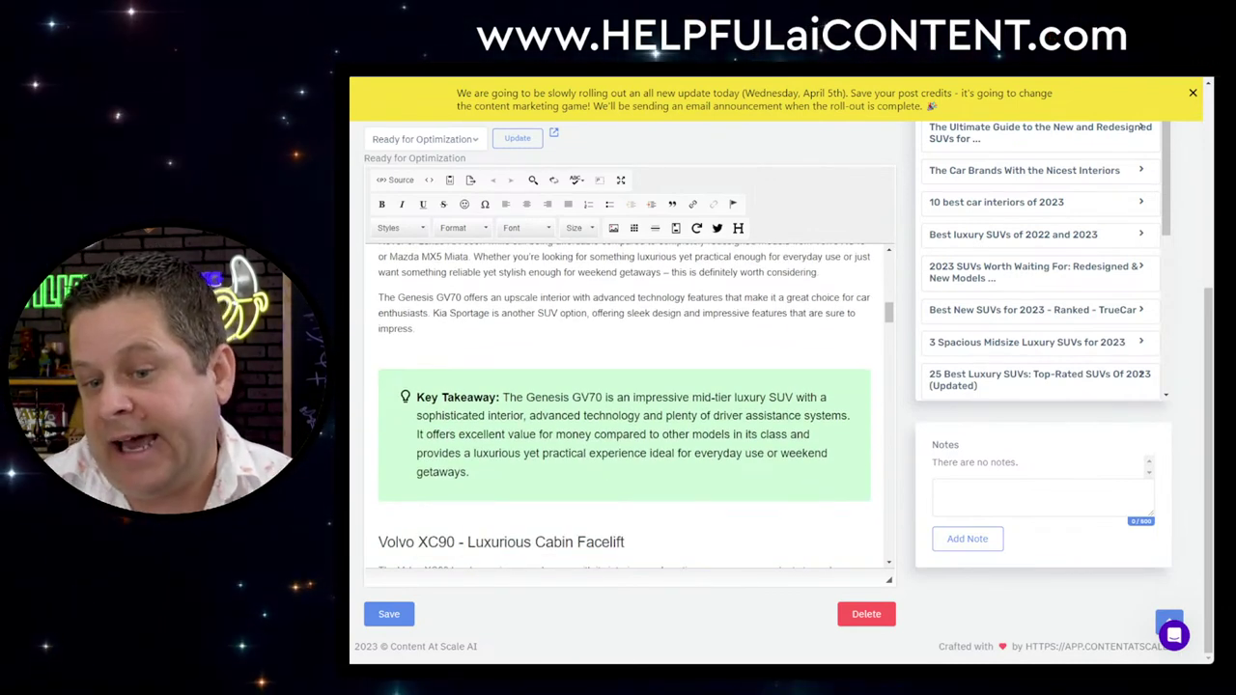
pyautogui.scroll(-2, 628, 405)
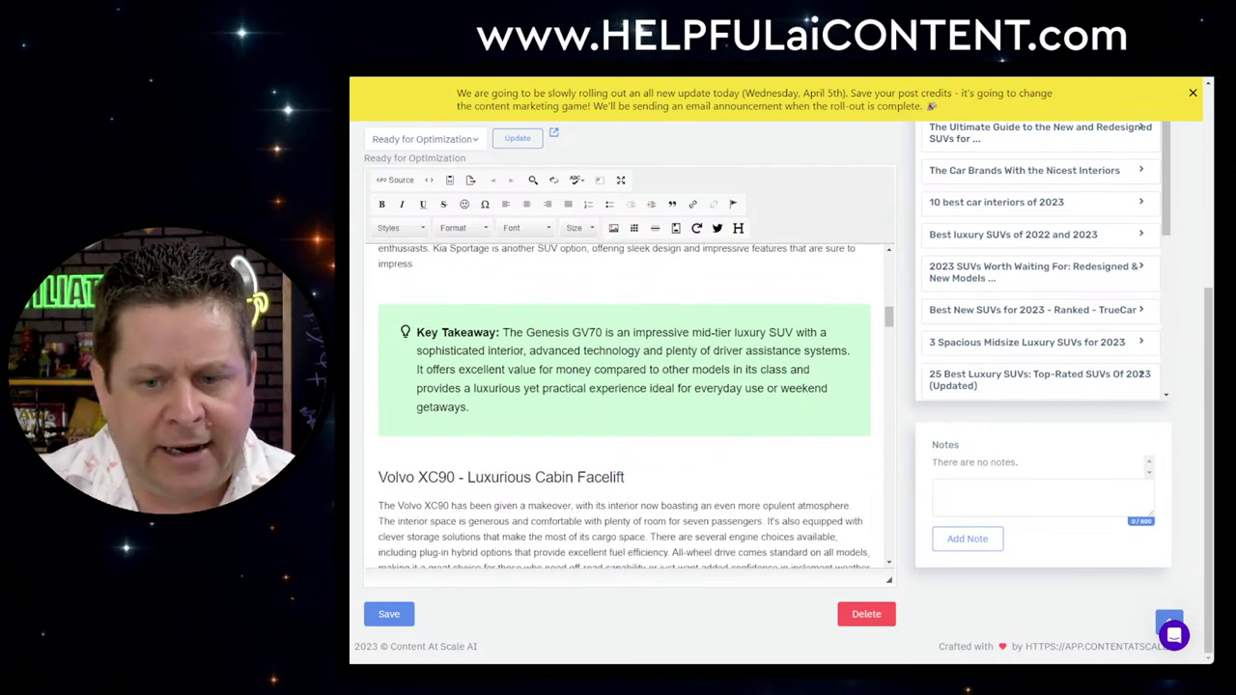
# Search Google in a new tab for the exact heading "Volvo XC90 - Luxurious Cabin Facelift" in quotes and examine the results for matching content
pyautogui.moveTo(464, 477); pyautogui.dragTo(624, 477)
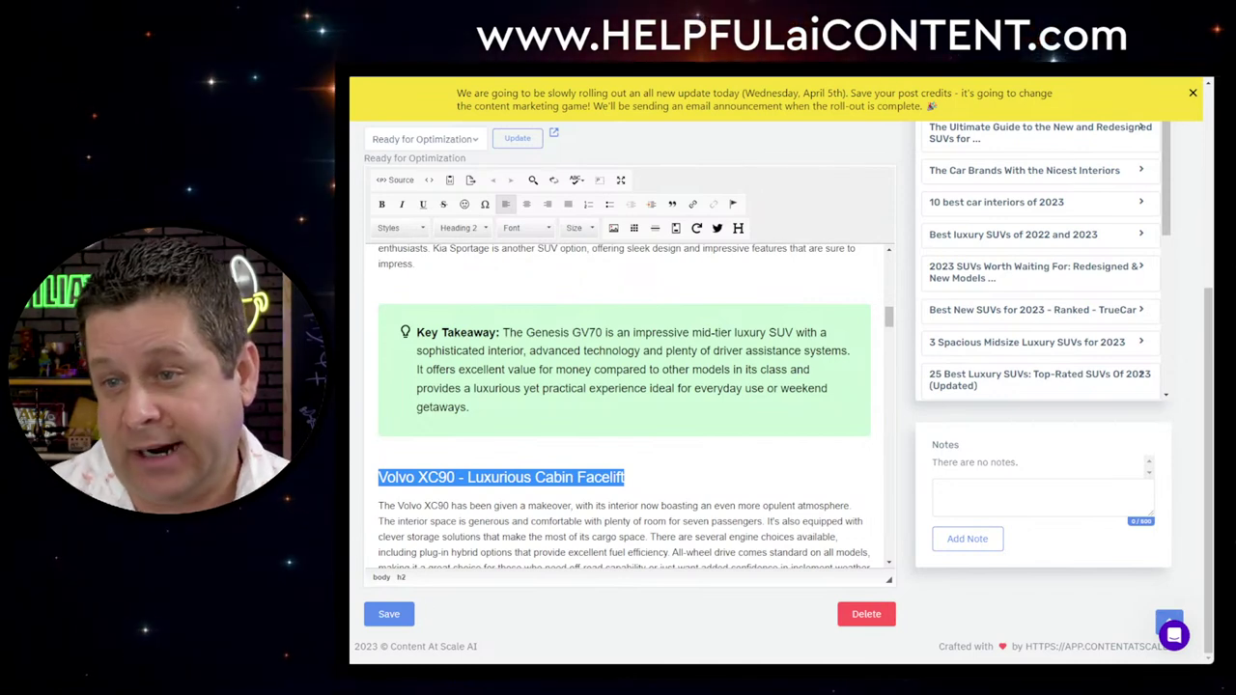
pyautogui.hotkey('ctrl', 't')
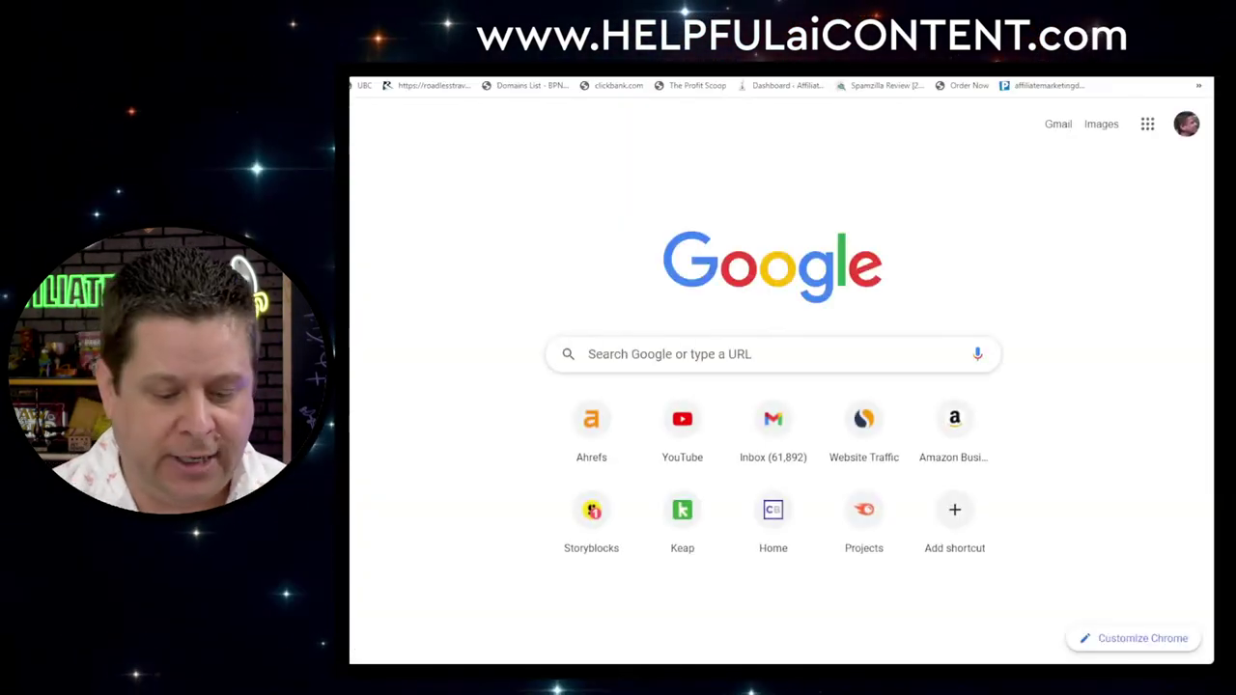
pyautogui.write('"Volvo XC90 - Luxurious Cabin Facelift"')
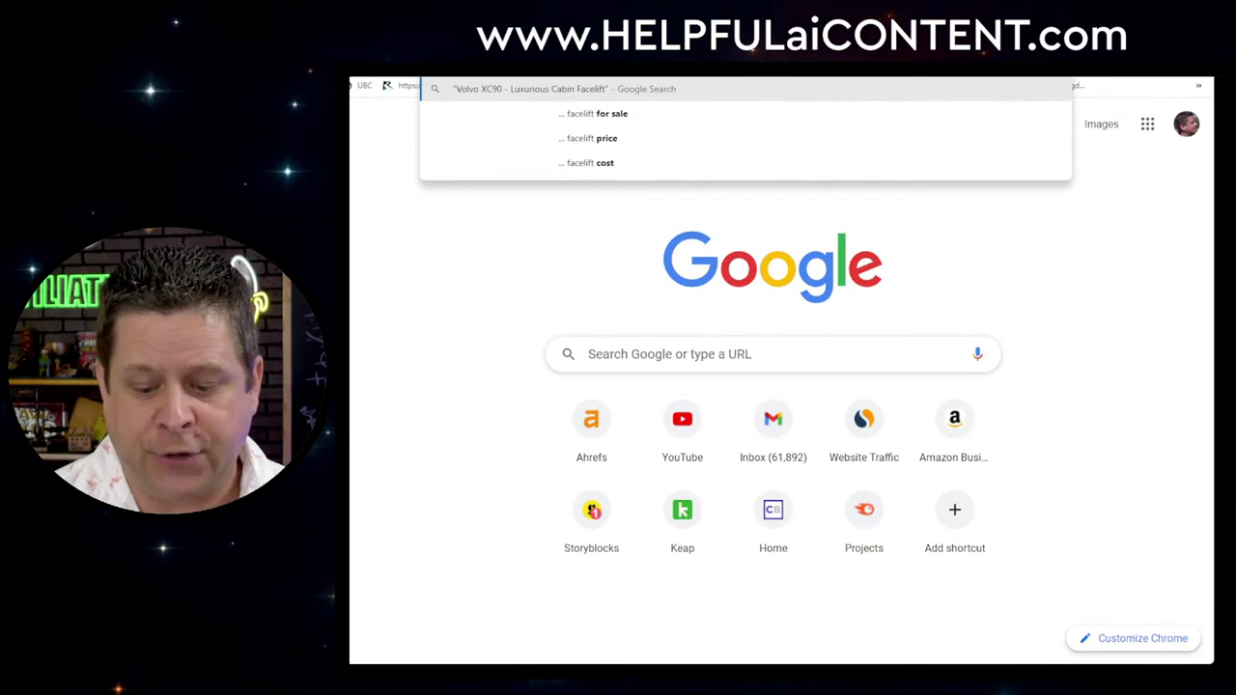
pyautogui.press('Return')
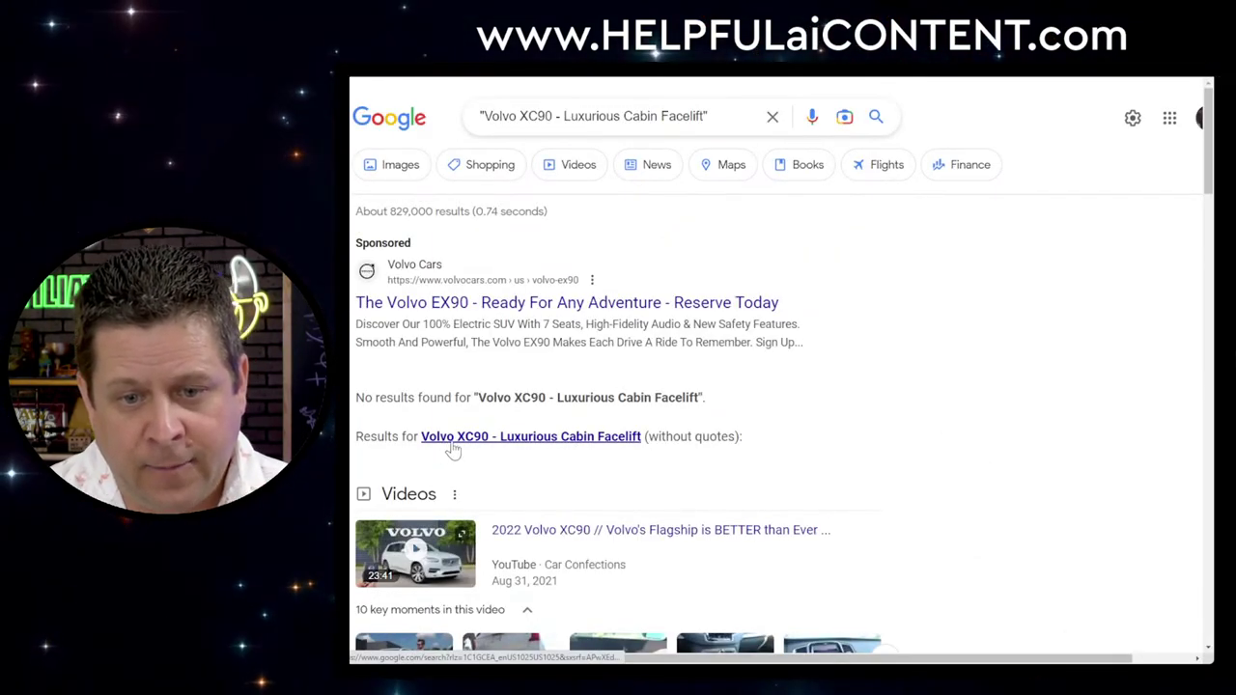
pyautogui.scroll(-5, 691, 462)
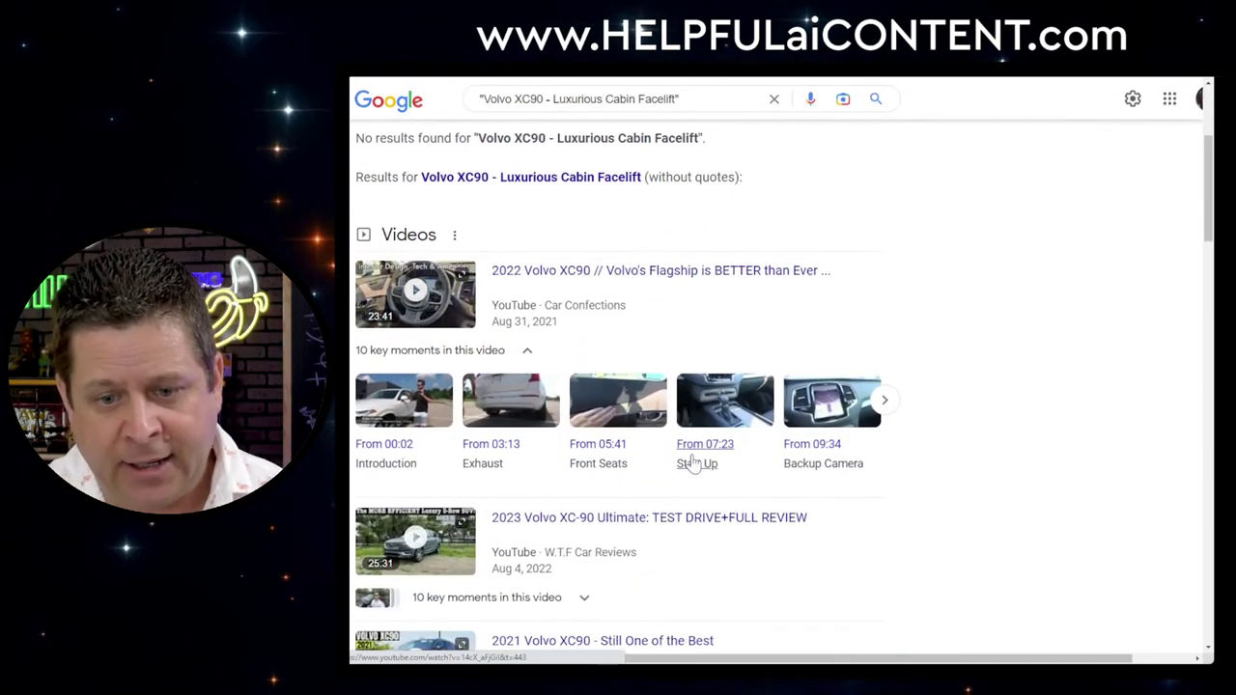
pyautogui.scroll(-5, 692, 463)
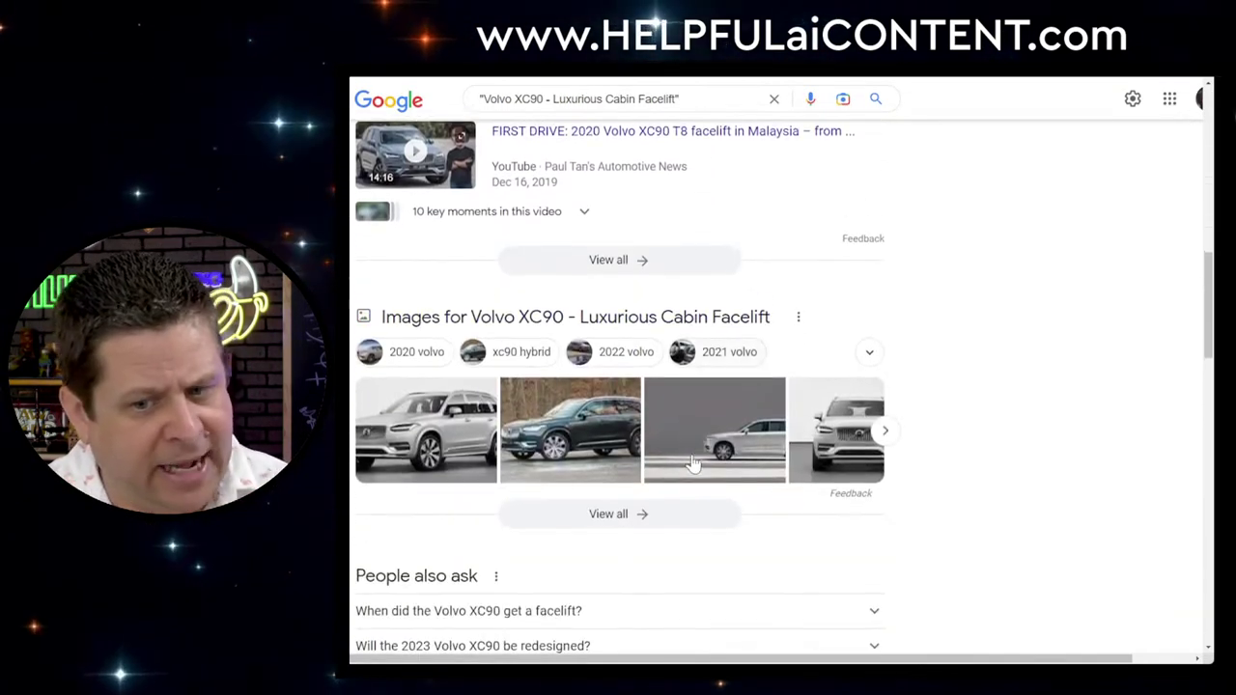
pyautogui.scroll(-1, 691, 466)
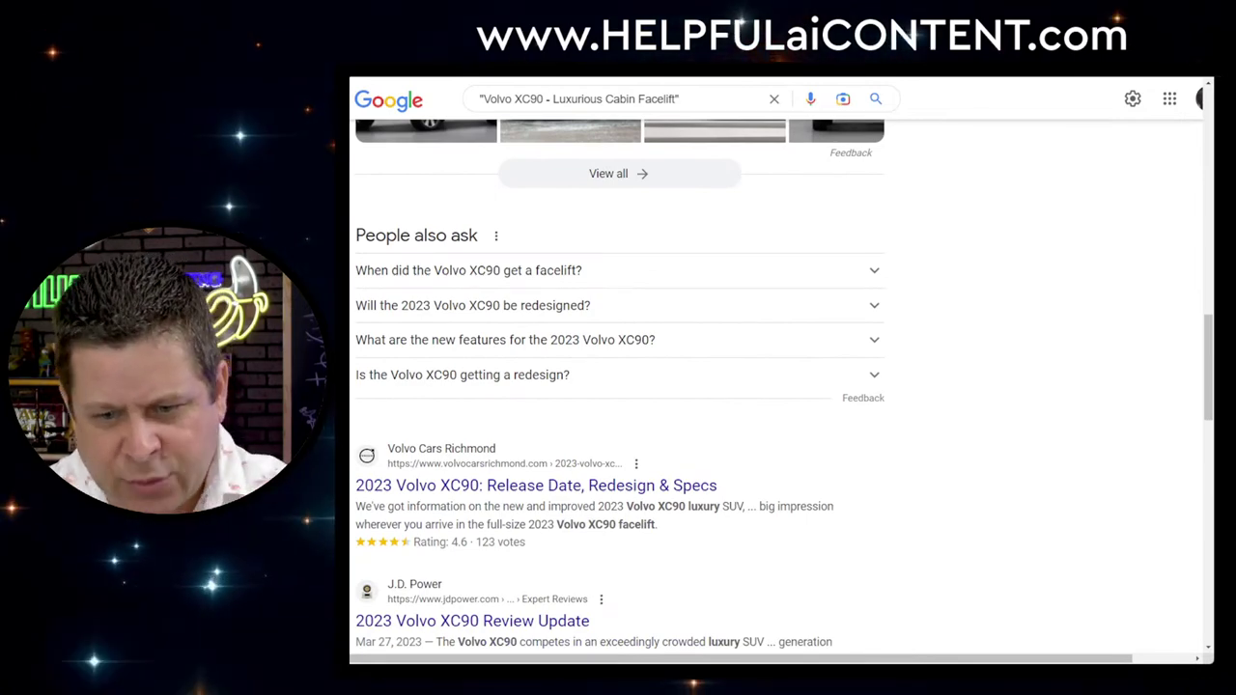
pyautogui.scroll(-2, 656, 542)
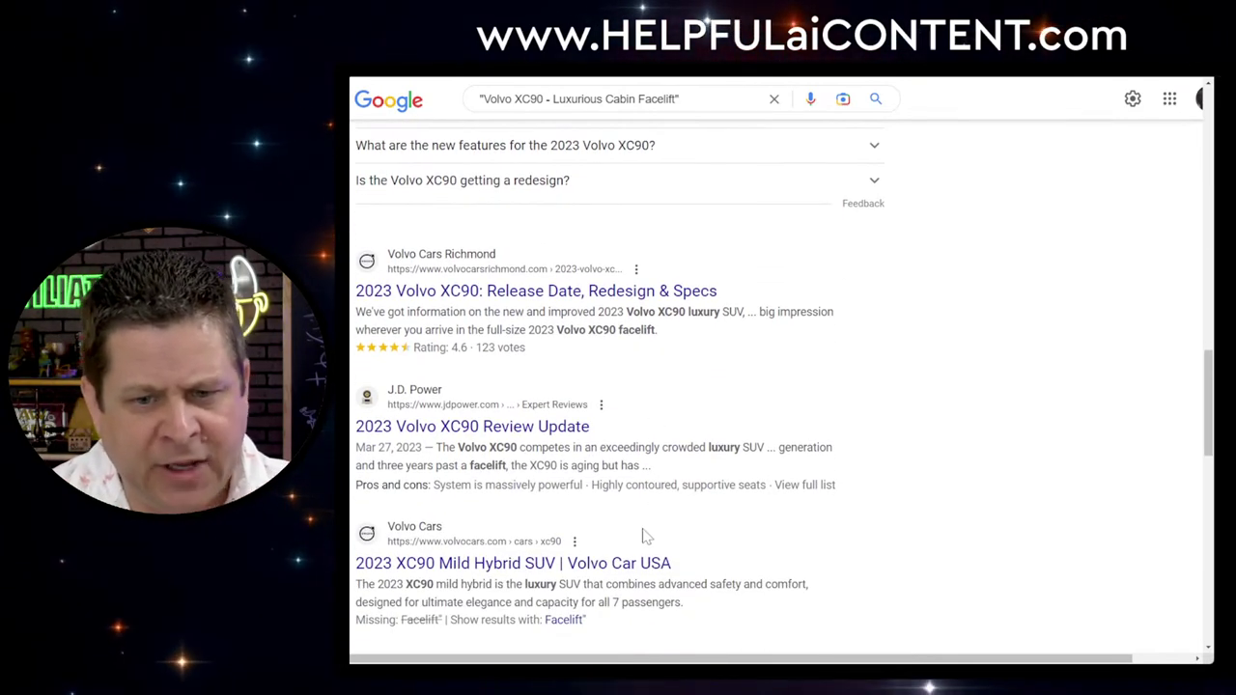
# Search Google for the exact phrase "Luxurious Cabin Facelift" without the Volvo XC90 part and examine the results for matching content
pyautogui.scroll(10, 536, 446)
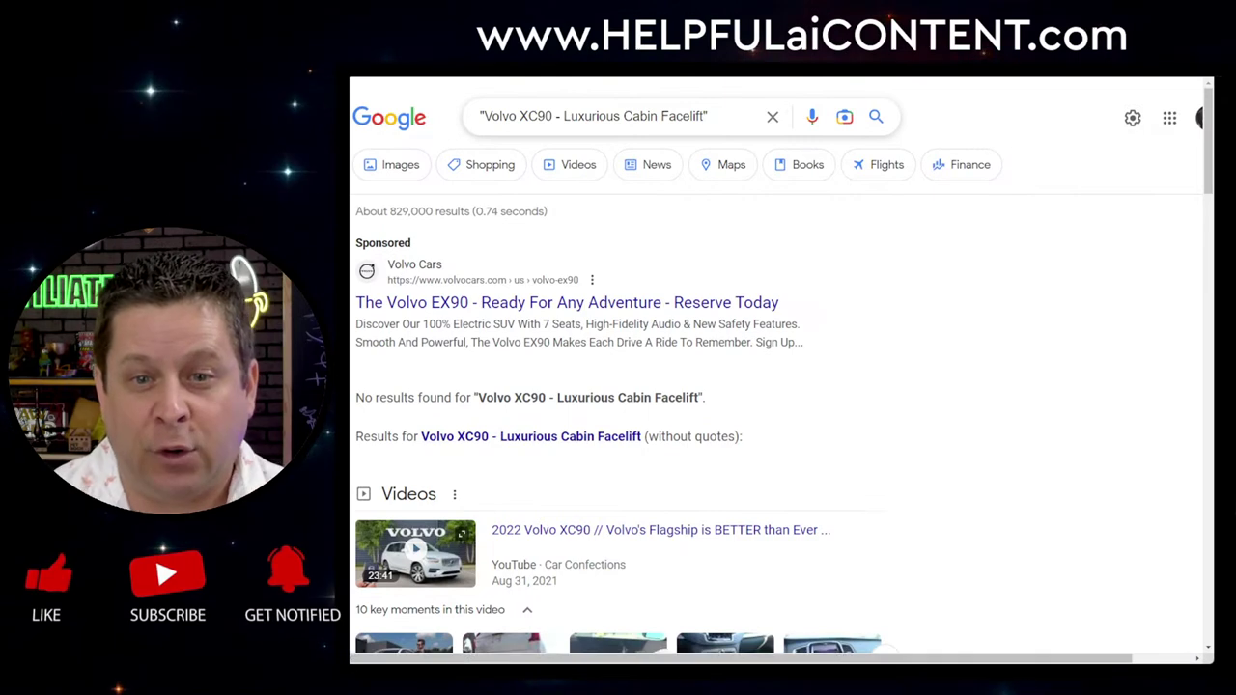
pyautogui.moveTo(563, 116); pyautogui.dragTo(483, 116)
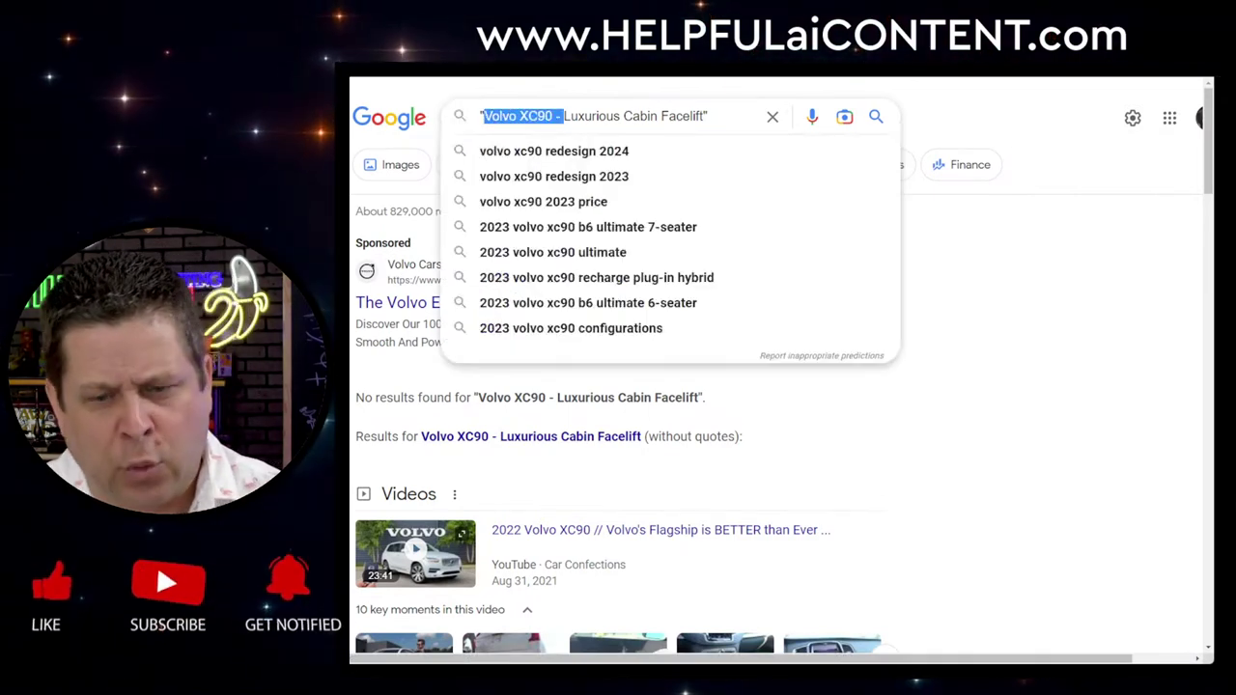
pyautogui.press('BackSpace')
pyautogui.press('Return')
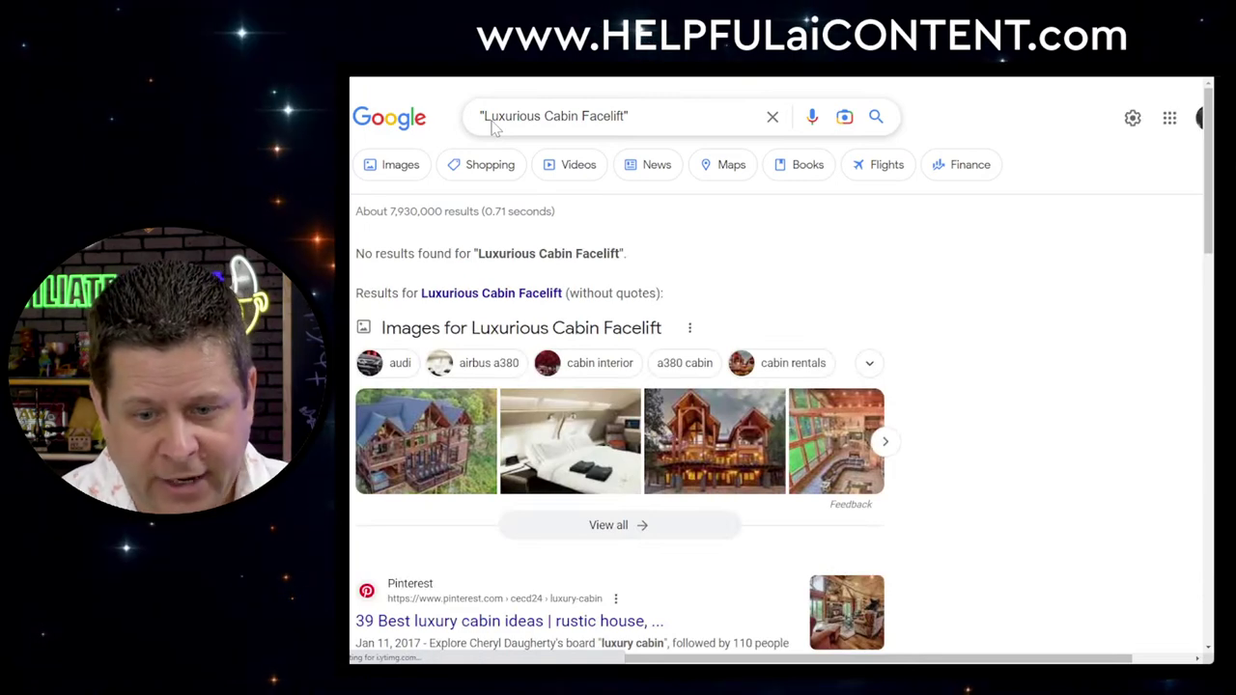
pyautogui.scroll(-5, 715, 271)
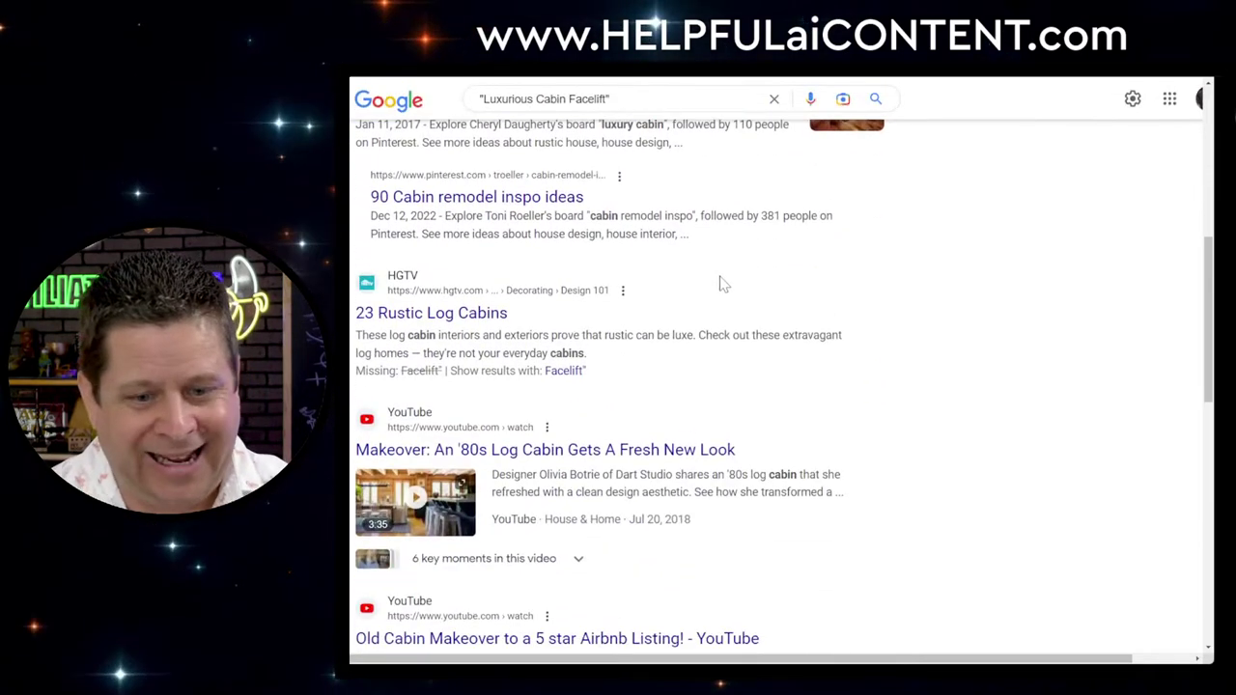
pyautogui.scroll(-2, 722, 283)
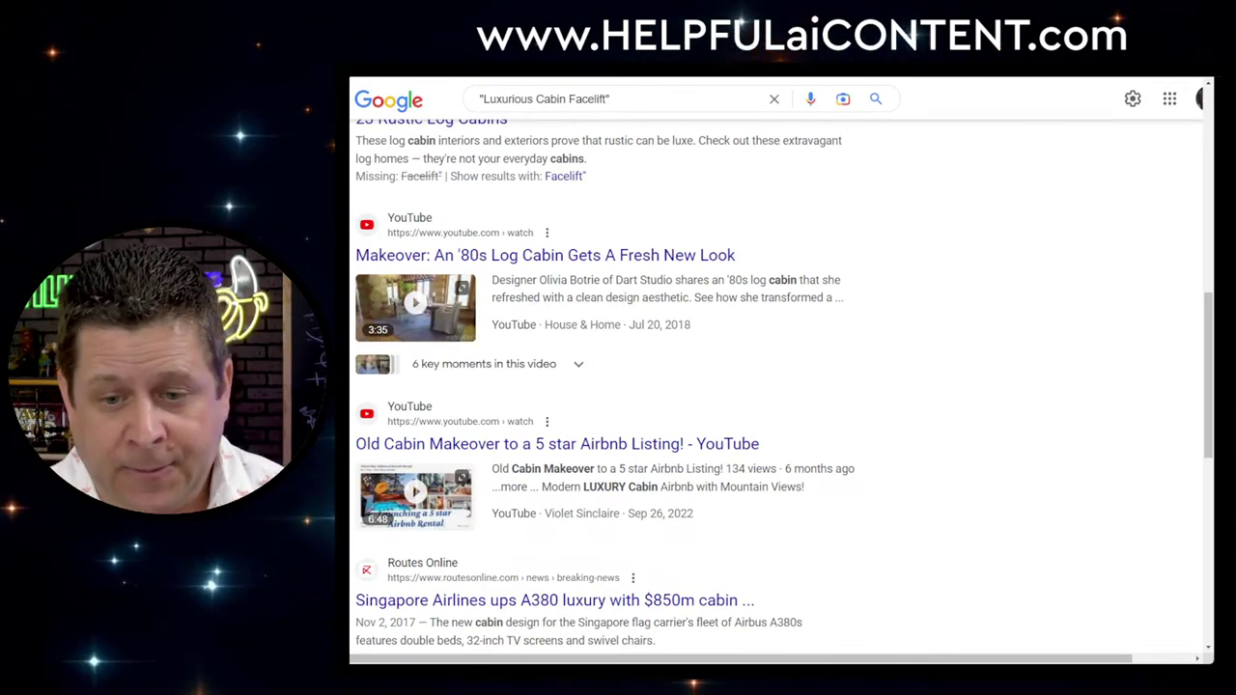
pyautogui.scroll(-2, 819, 430)
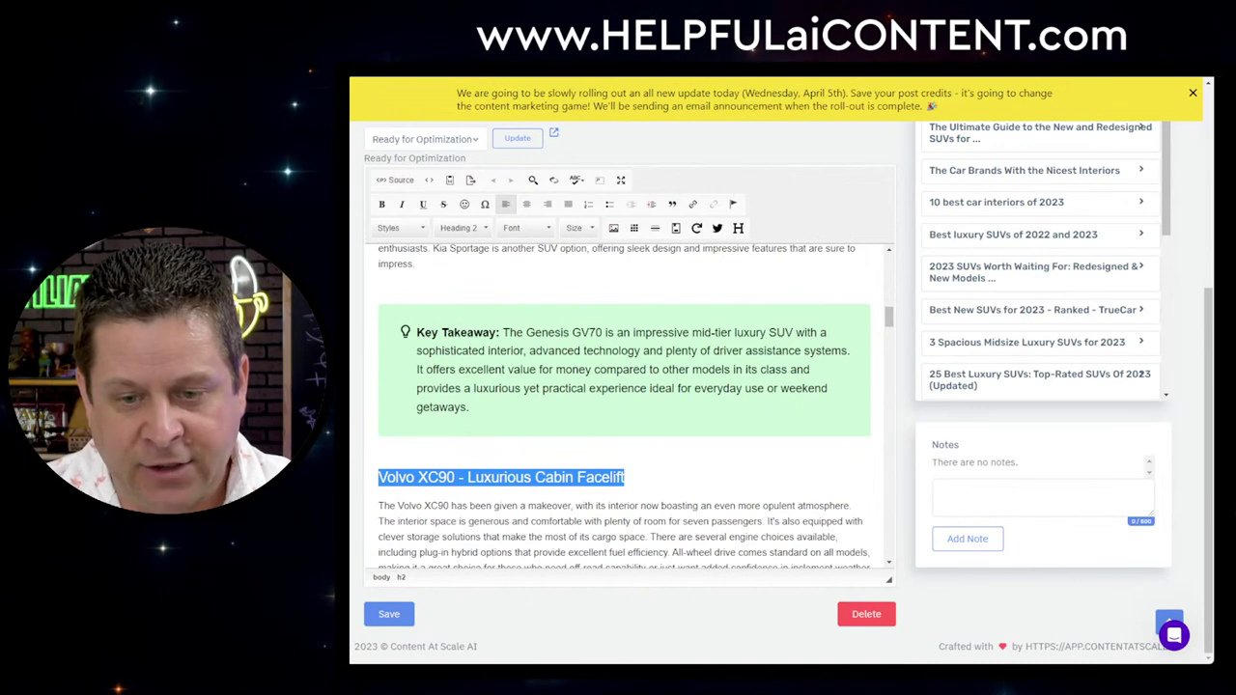
# Copy the entire article from the Content At Scale editor into a new Grammarly document and accept the default writing goals
pyautogui.hotkey('ctrl', 'a')
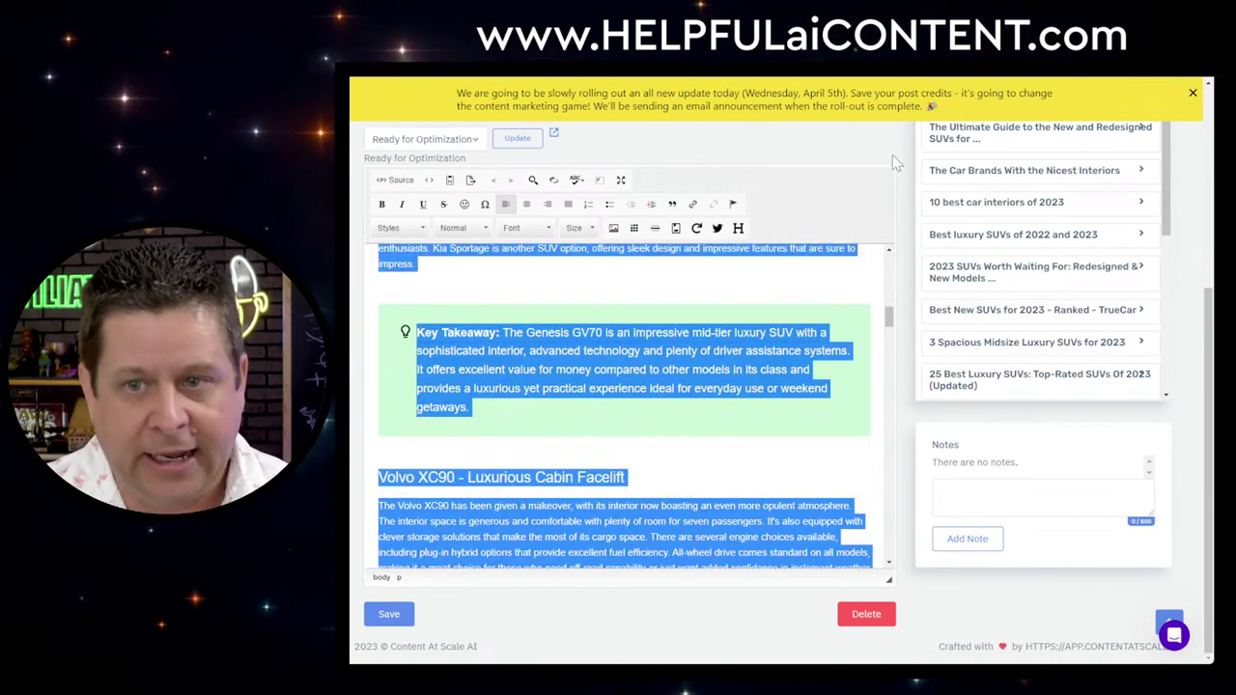
pyautogui.hotkey('ctrl', 't')
pyautogui.write('gra')
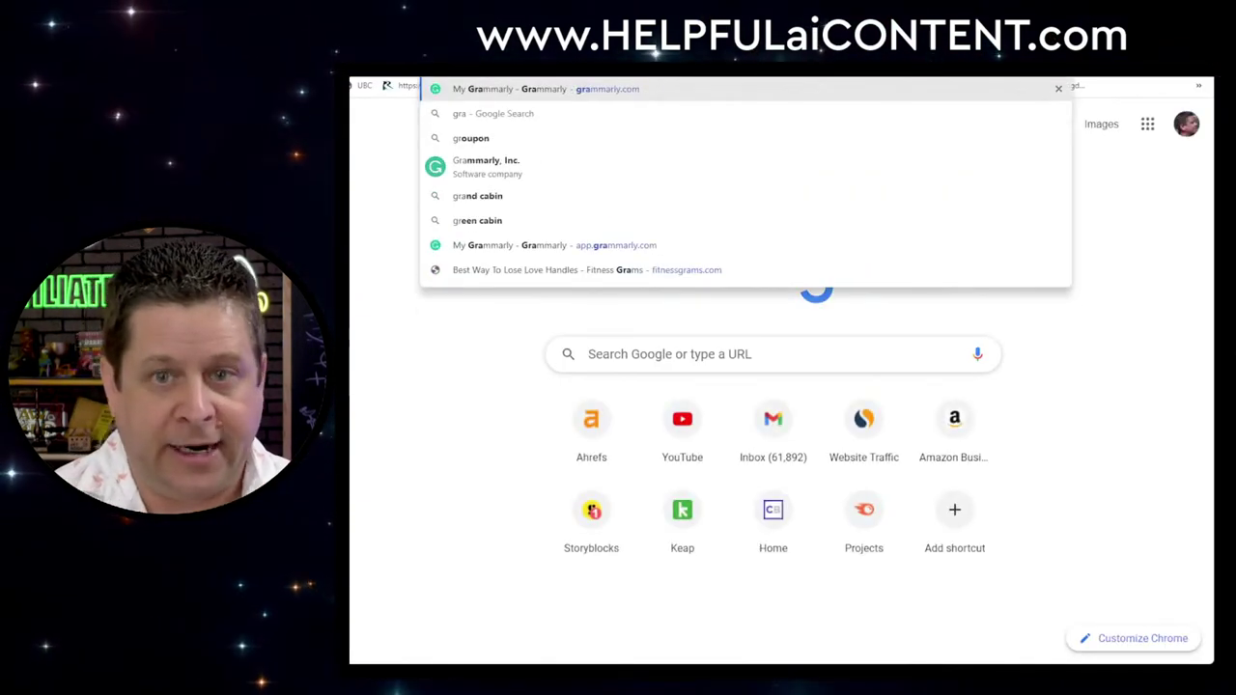
pyautogui.press('Return')
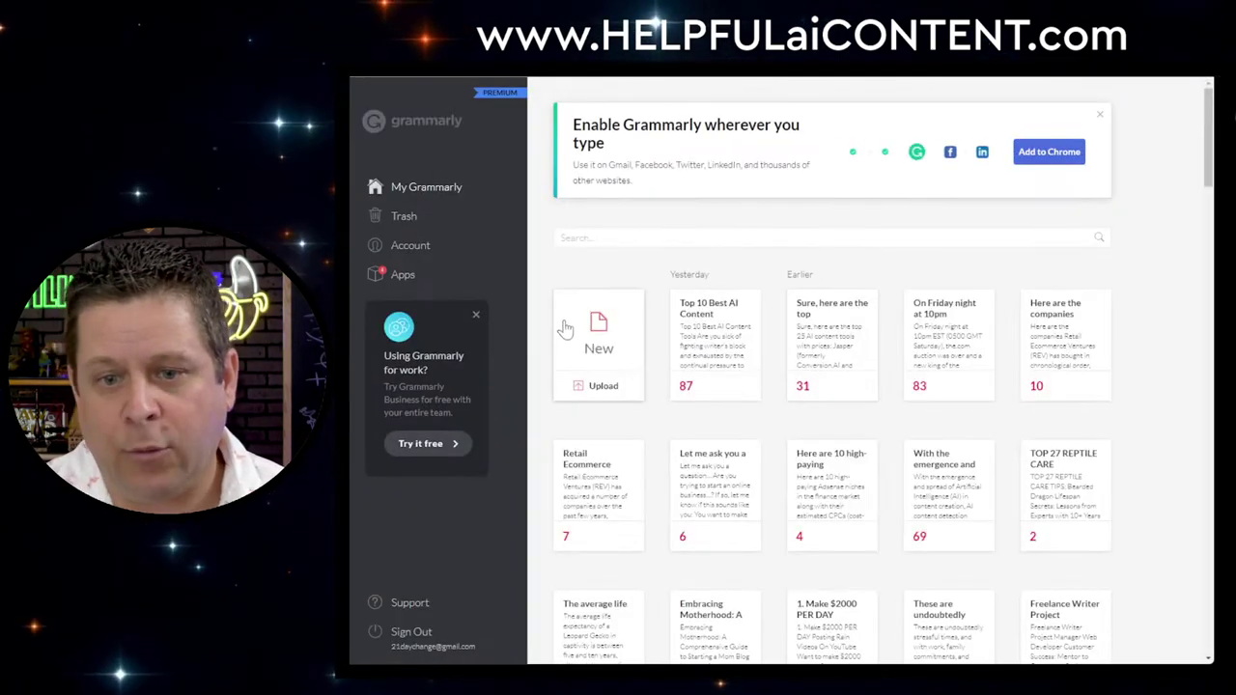
pyautogui.click(574, 325)
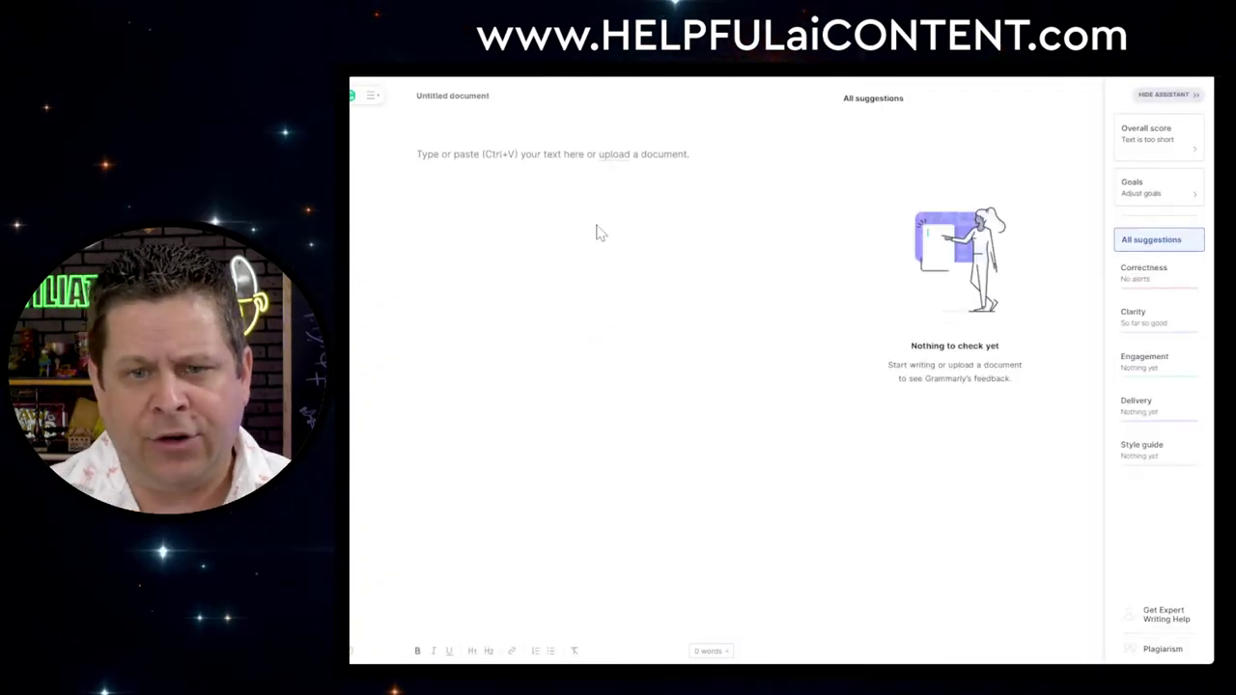
pyautogui.hotkey('ctrl', 'v')
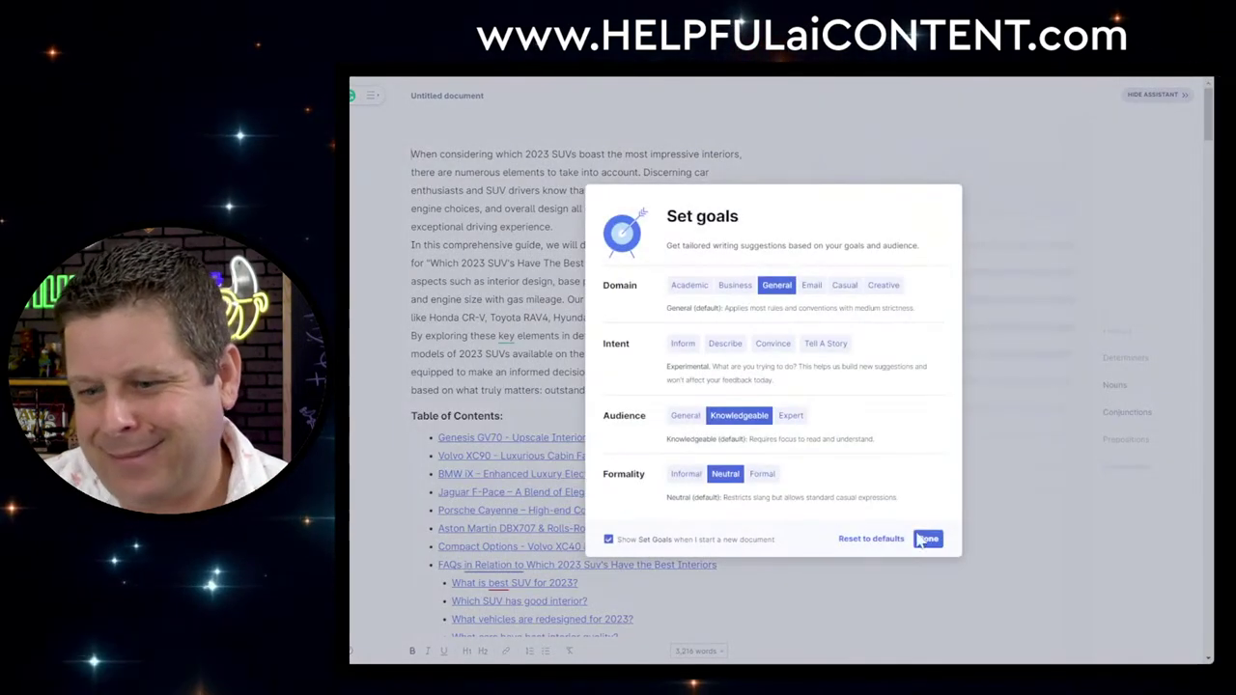
pyautogui.click(927, 539)
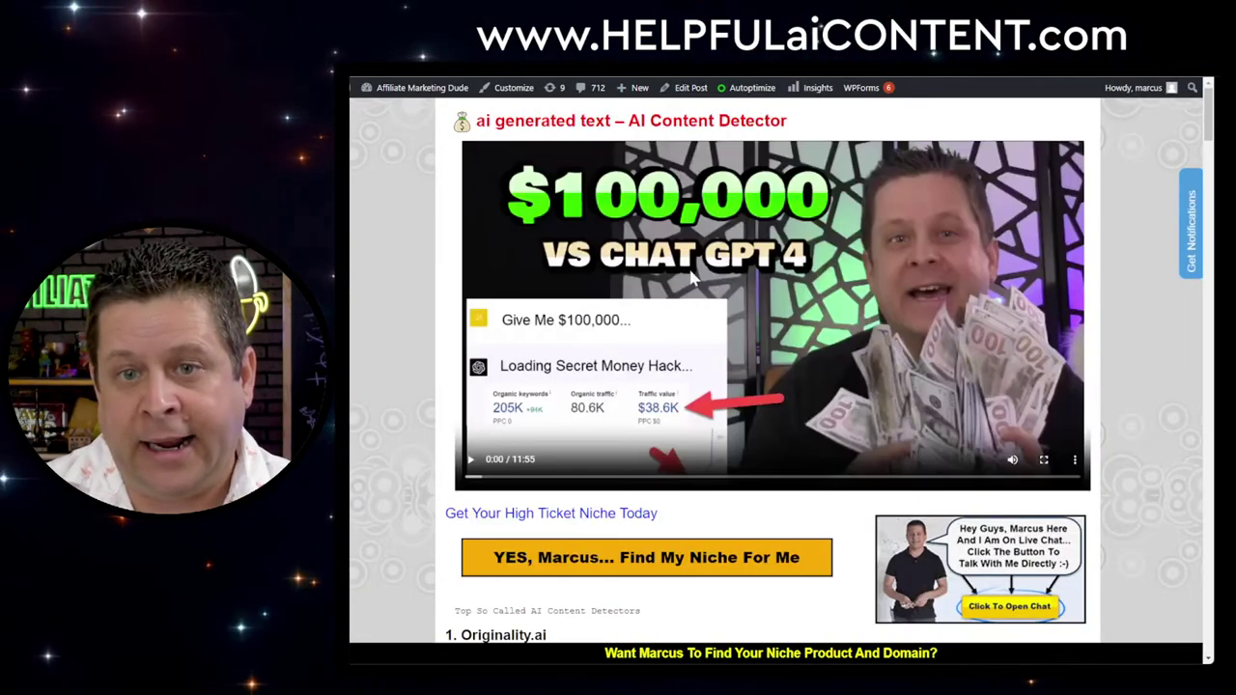
# Skim the Affiliate Marketing Dude blog post on AI content detectors, covering the listed tools such as Originality.ai and Hugging Face
pyautogui.scroll(-5, 616, 371)
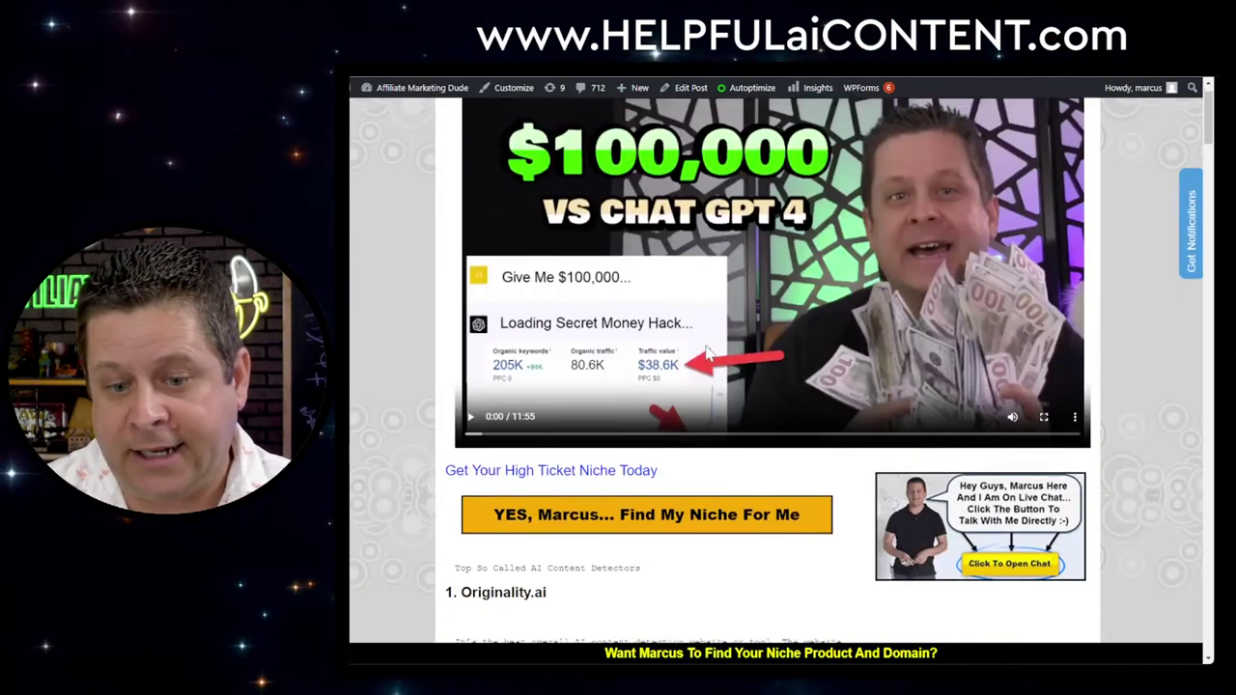
pyautogui.scroll(-15, 616, 371)
pyautogui.scroll(13, 616, 371)
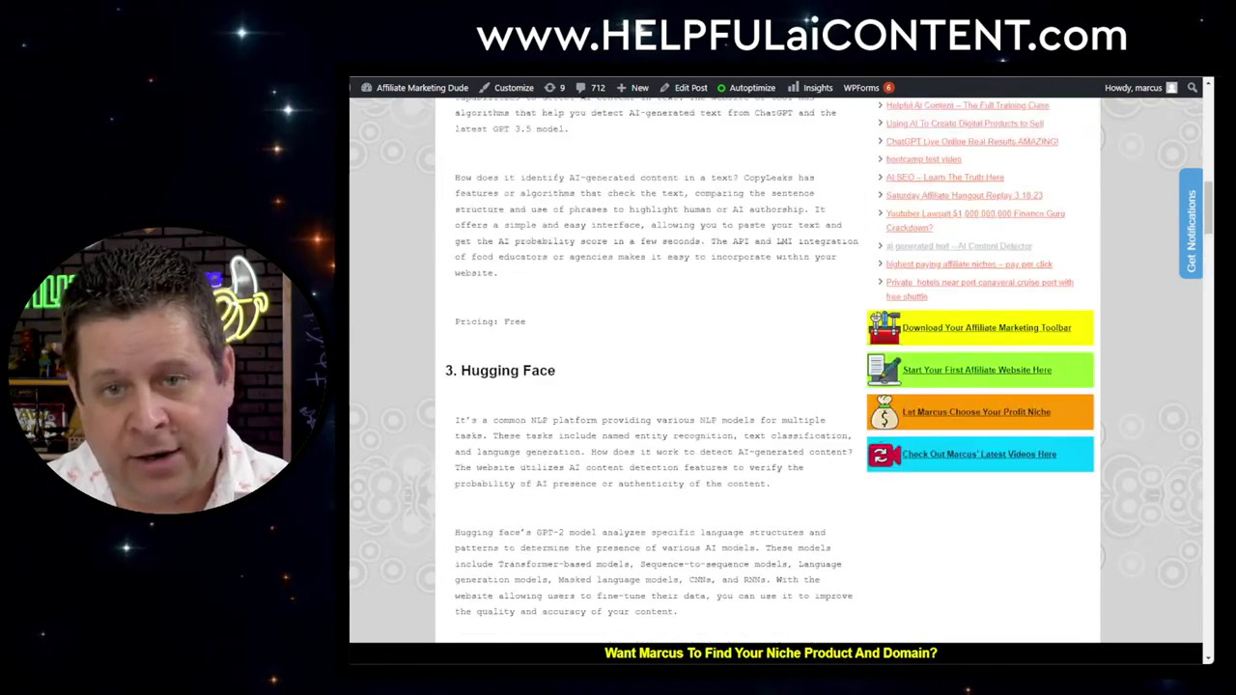
pyautogui.scroll(5, 616, 370)
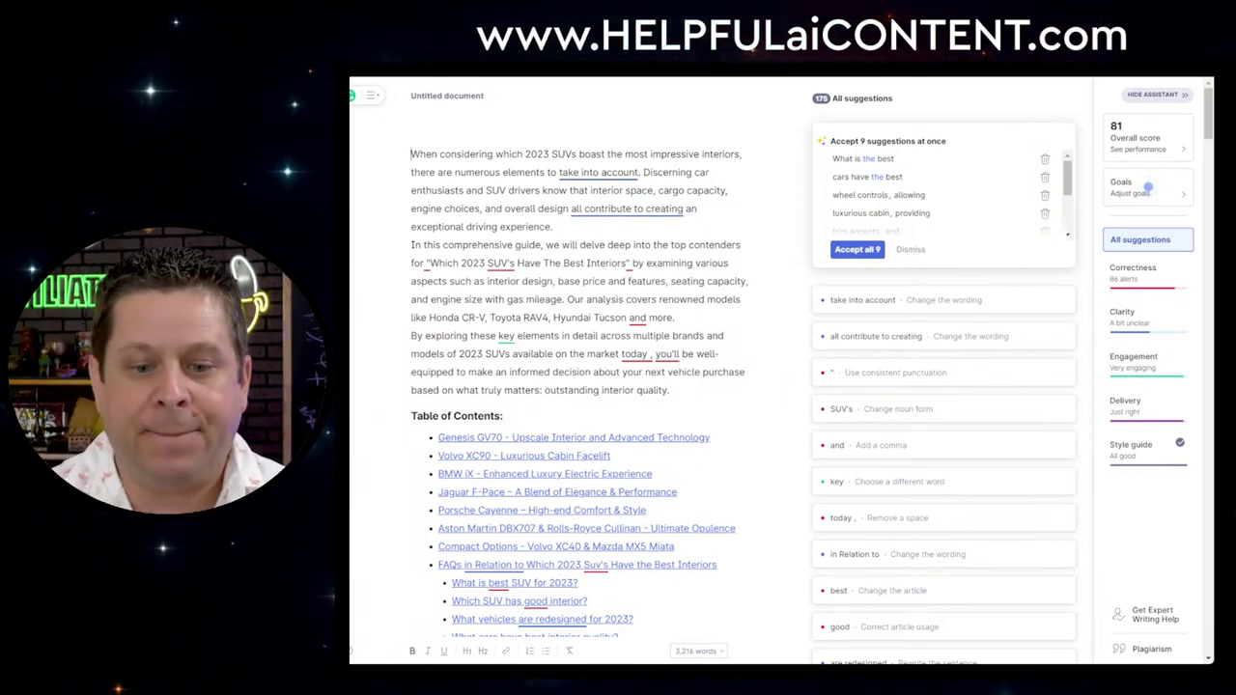
# Review Grammarly's suggestions through the whole pasted article, then run the plagiarism check on it
pyautogui.scroll(-4, 743, 387)
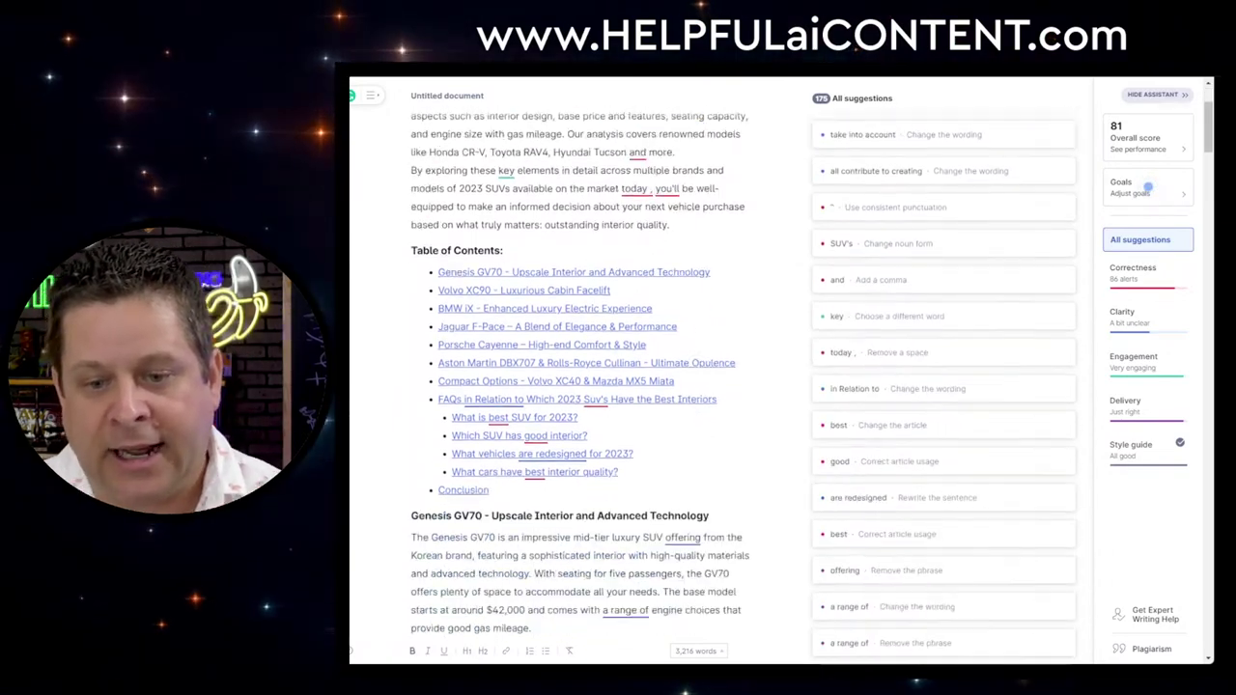
pyautogui.scroll(-10, 598, 386)
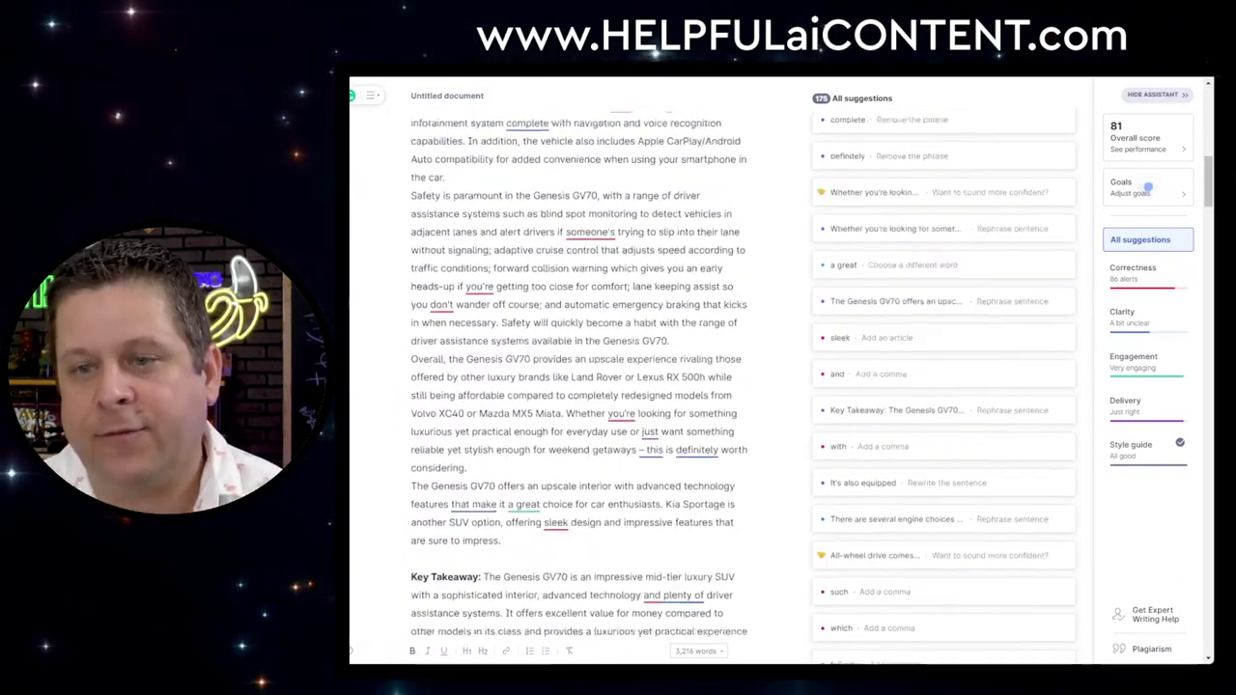
pyautogui.scroll(-20, 579, 386)
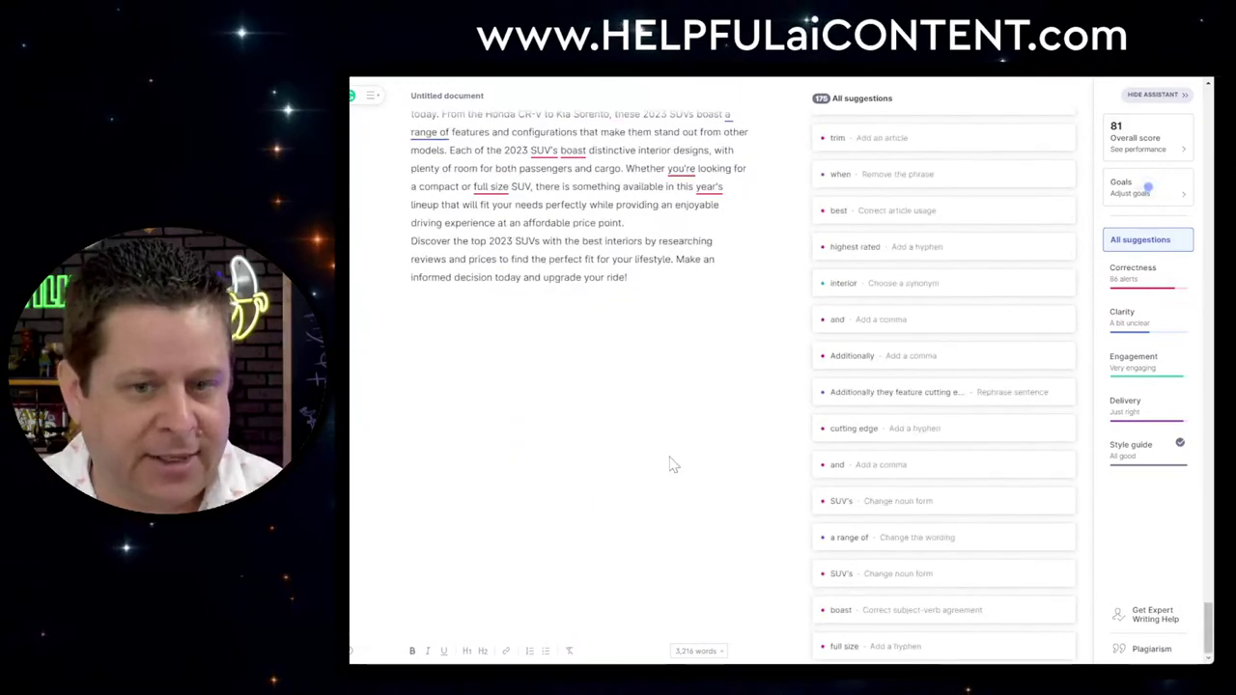
pyautogui.scroll(20, 580, 386)
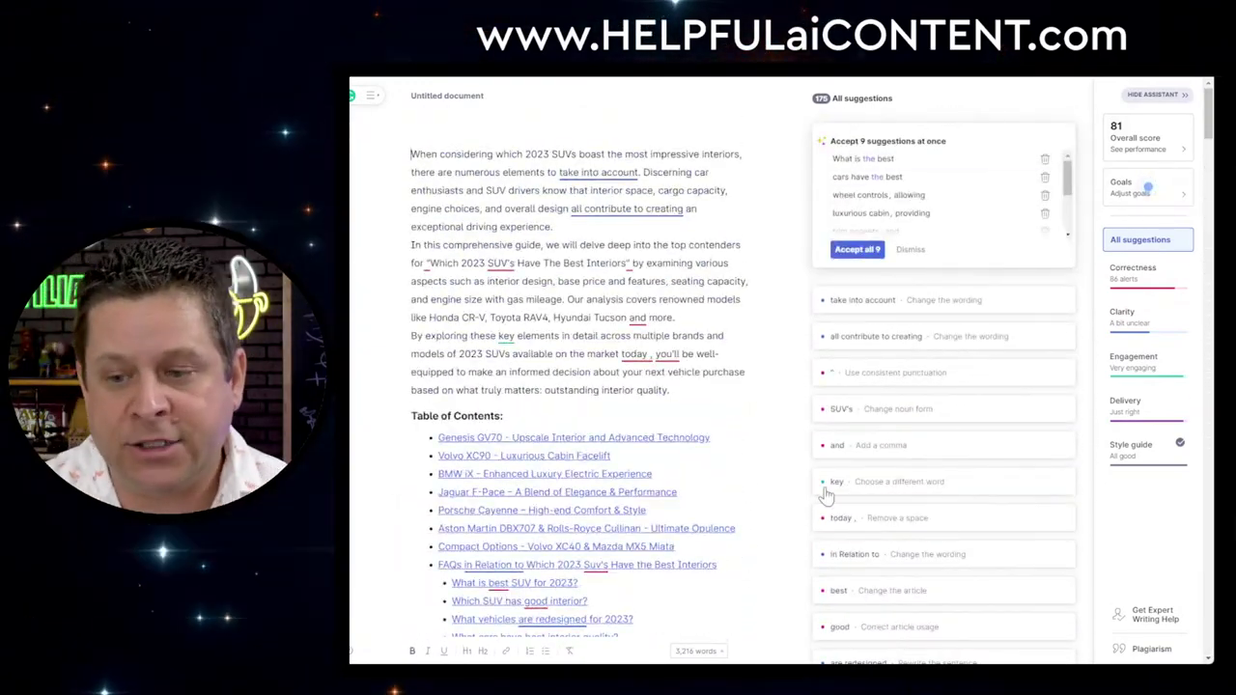
pyautogui.scroll(-4, 965, 406)
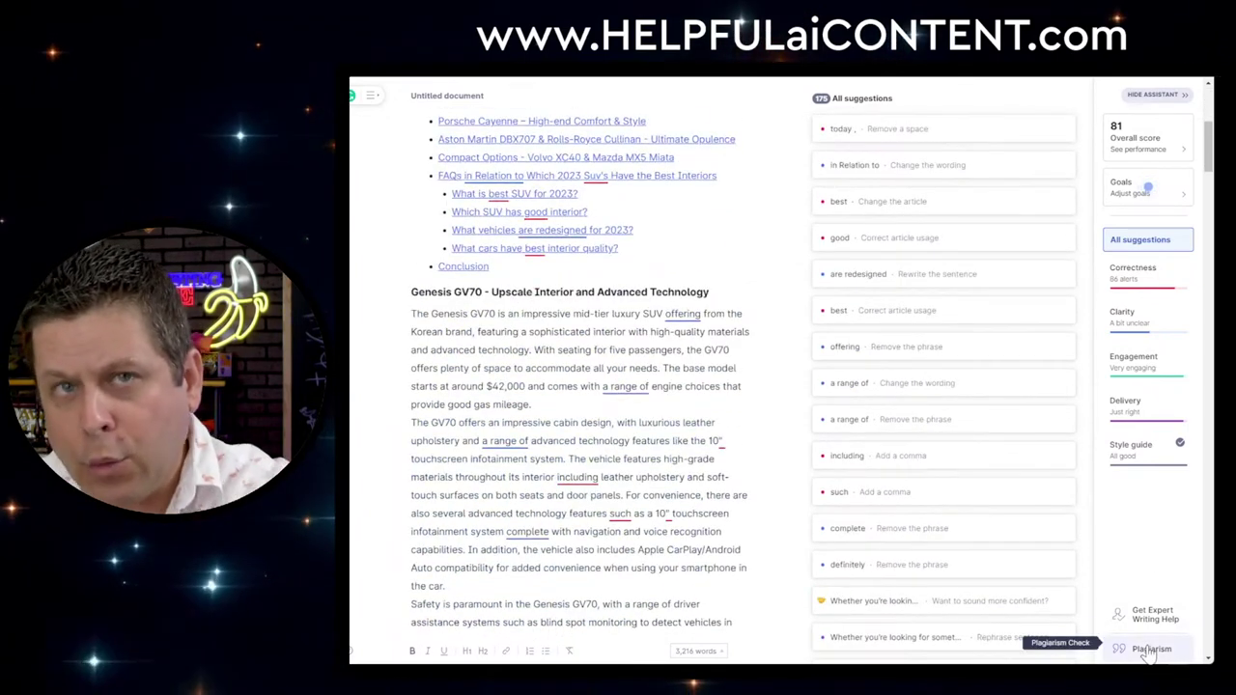
pyautogui.click(1149, 649)
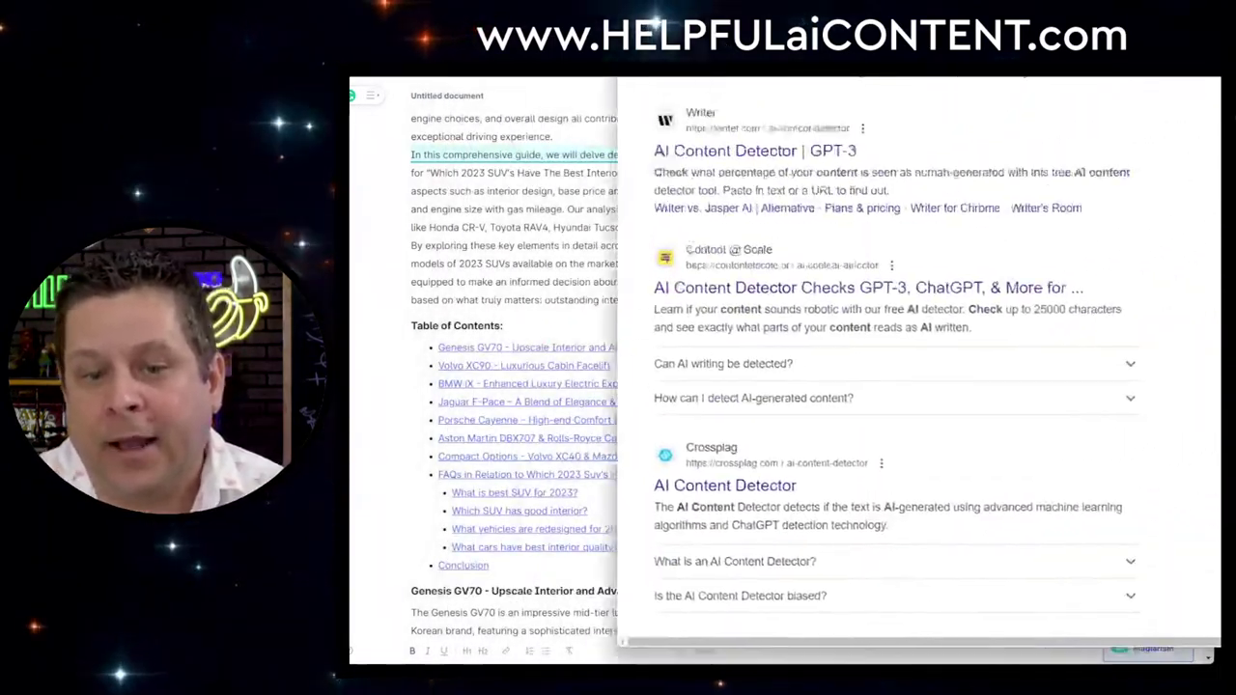
# Return to the Grammarly document and copy the article's opening, from the introduction through the end of the table of contents
pyautogui.click(571, 277)
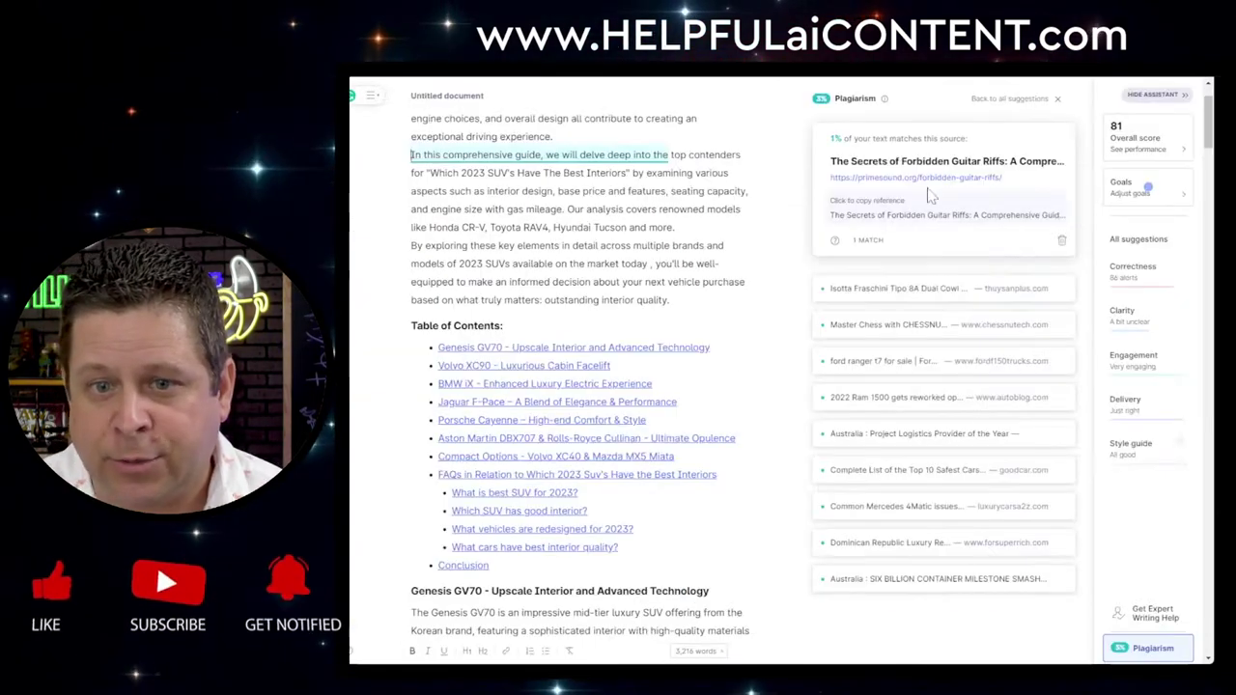
pyautogui.hotkey('shift', 'Down')
pyautogui.hotkey('shift', 'Down')
pyautogui.hotkey('shift', 'Down')
pyautogui.hotkey('shift', 'Down')
pyautogui.hotkey('shift', 'Down')
pyautogui.hotkey('shift', 'Down')
pyautogui.hotkey('shift', 'Down')
pyautogui.hotkey('shift', 'Down')
pyautogui.hotkey('shift', 'Down')
pyautogui.hotkey('shift', 'Down')
pyautogui.hotkey('shift', 'Down')
pyautogui.hotkey('shift', 'Down')
pyautogui.hotkey('shift', 'Down')
pyautogui.hotkey('shift', 'Down')
pyautogui.hotkey('shift', 'Down')
pyautogui.hotkey('shift', 'Down')
pyautogui.hotkey('shift', 'Down')
pyautogui.hotkey('shift', 'Down')
pyautogui.hotkey('shift', 'Down')
pyautogui.hotkey('shift', 'Down')
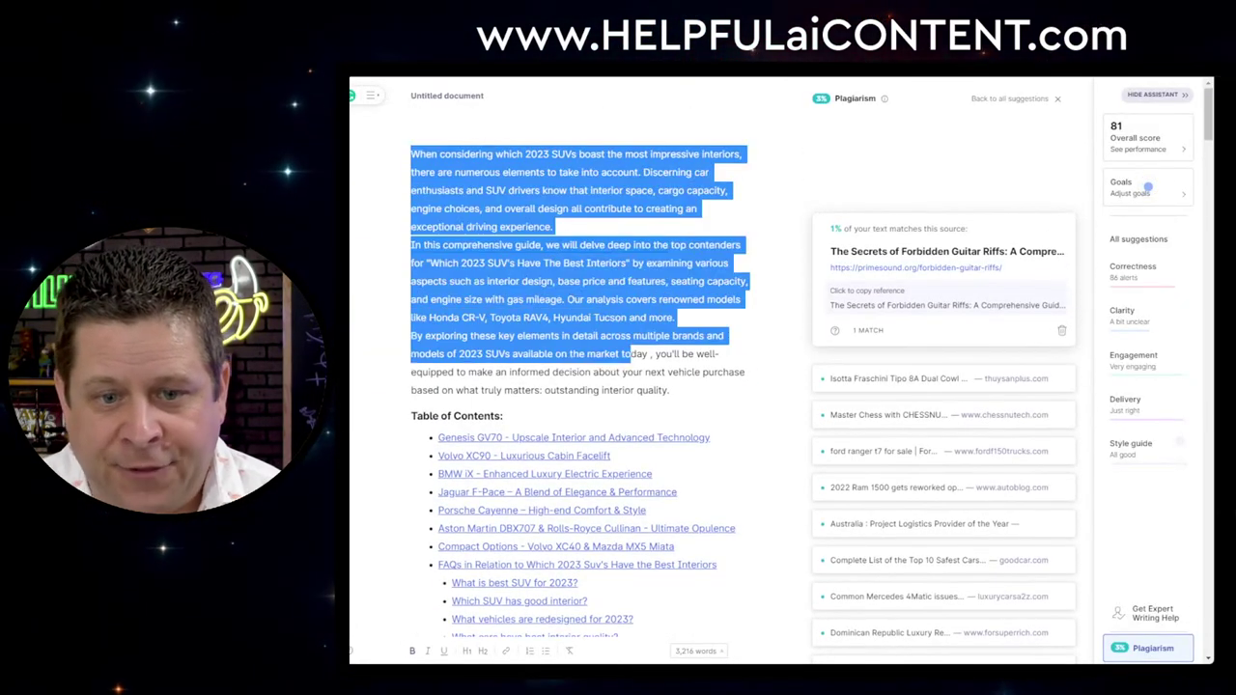
pyautogui.hotkey('shift', 'Up')
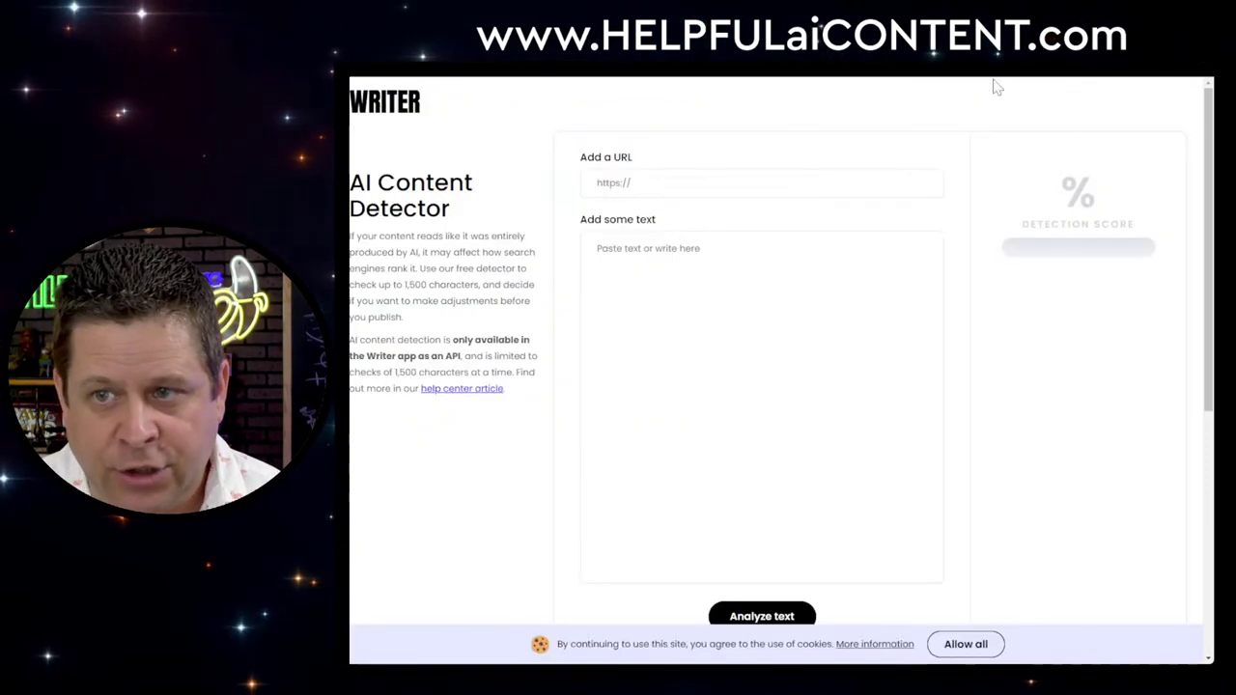
# Paste the copied article opening into Writer's AI Content Detector and analyze the text
pyautogui.click(761, 405)
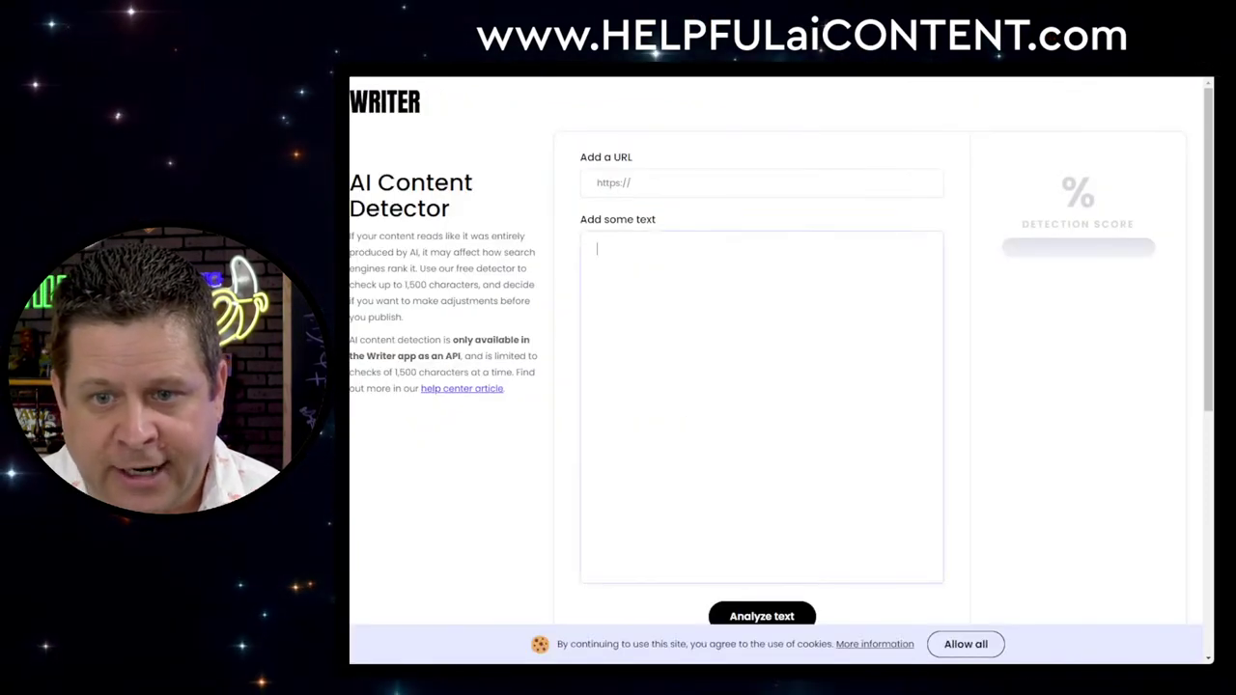
pyautogui.hotkey('ctrl', 'v')
pyautogui.scroll(-2, 741, 493)
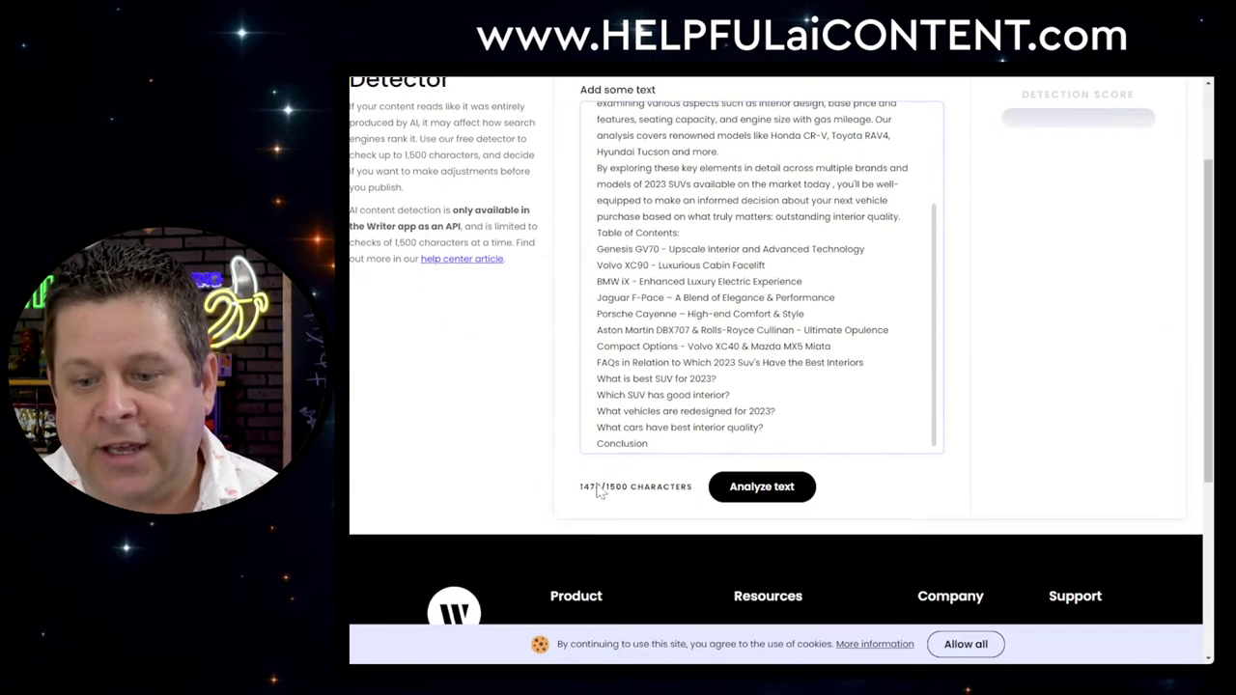
pyautogui.click(761, 487)
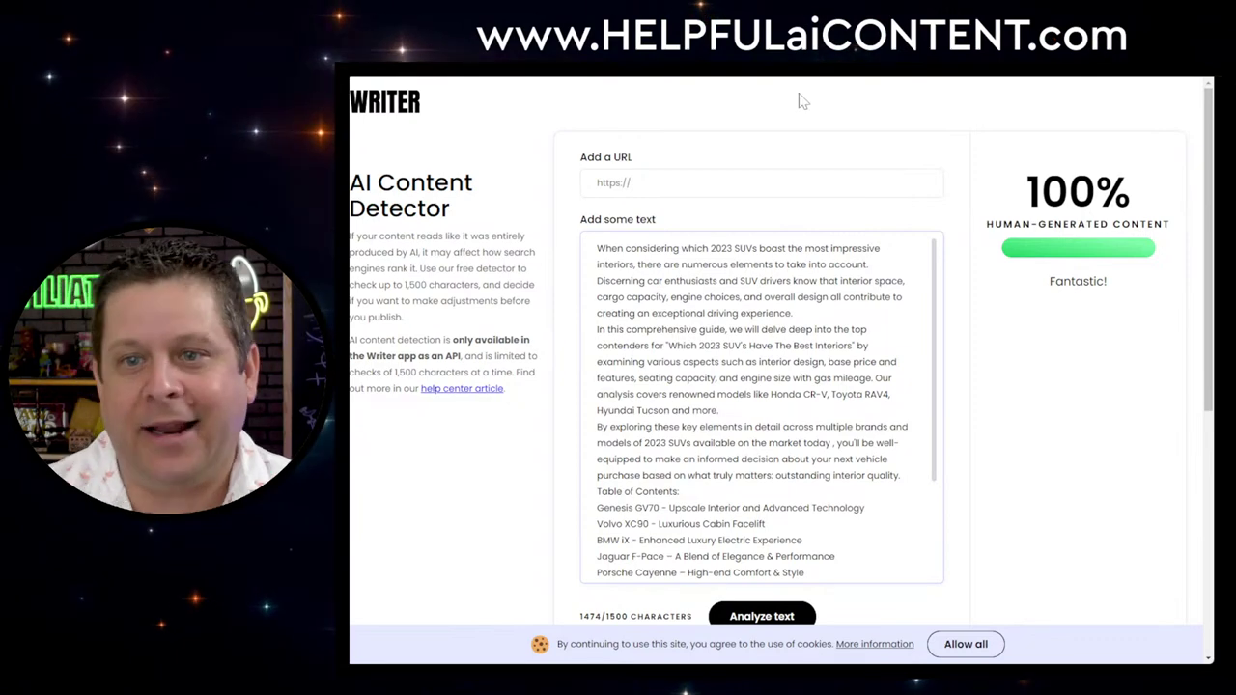
# Open InstructBot in ContentBot and use the article's title, copied from the Content At Scale post, as the prompt
pyautogui.hotkey('ctrl', 'Tab')
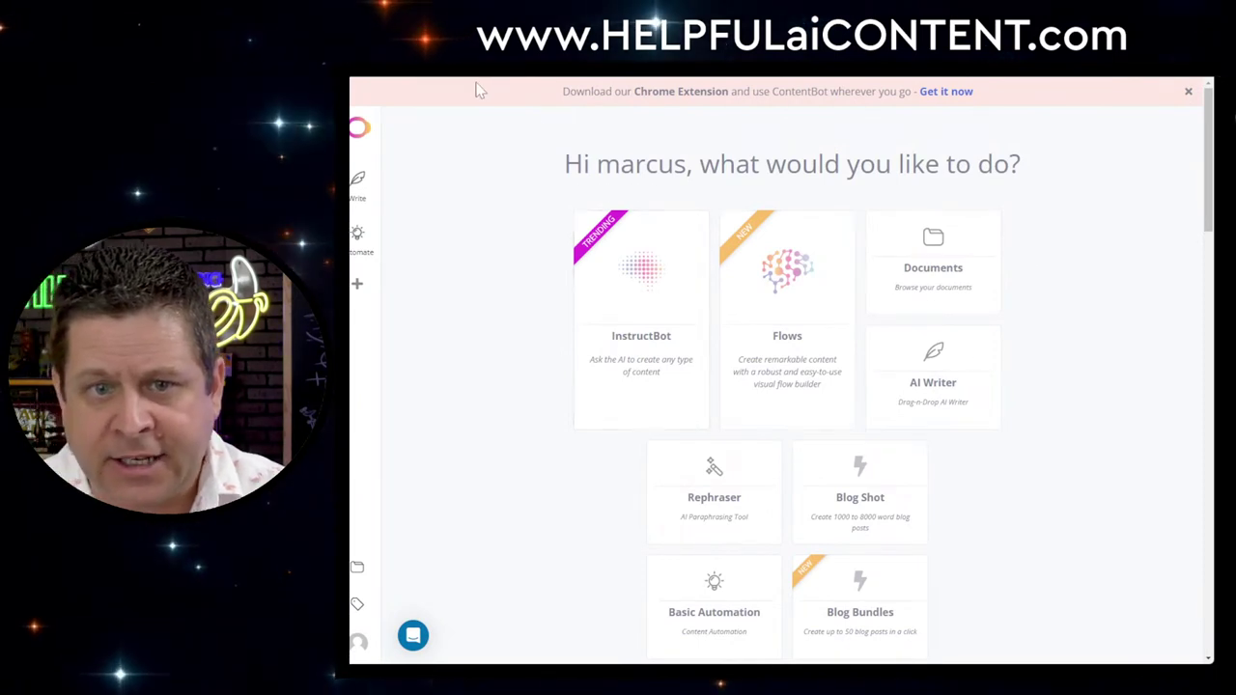
pyautogui.click(651, 280)
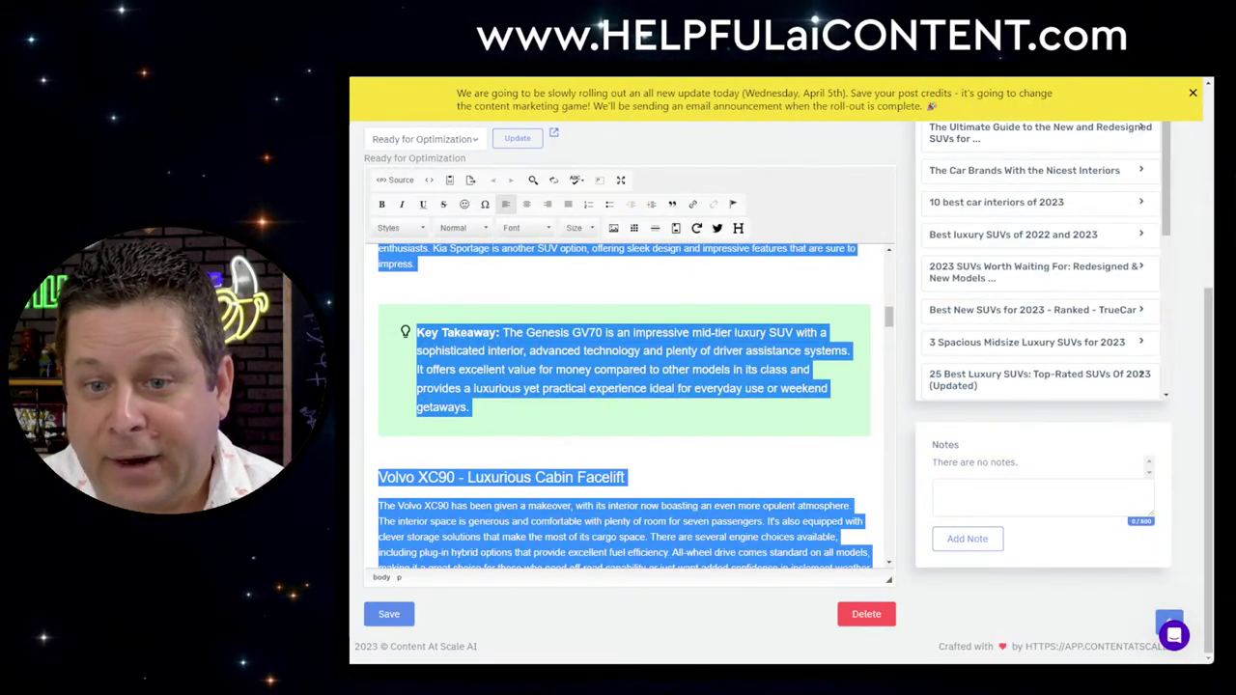
pyautogui.scroll(15, 623, 406)
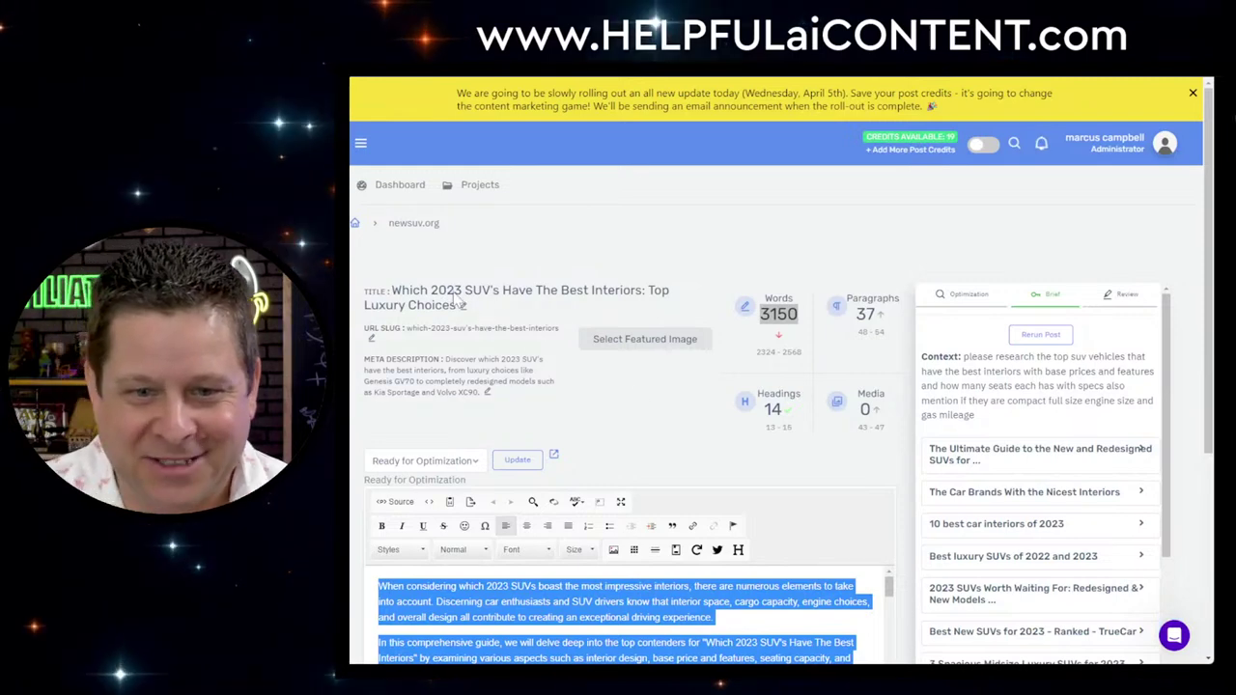
pyautogui.click(396, 295)
pyautogui.moveTo(395, 295); pyautogui.dragTo(459, 311)
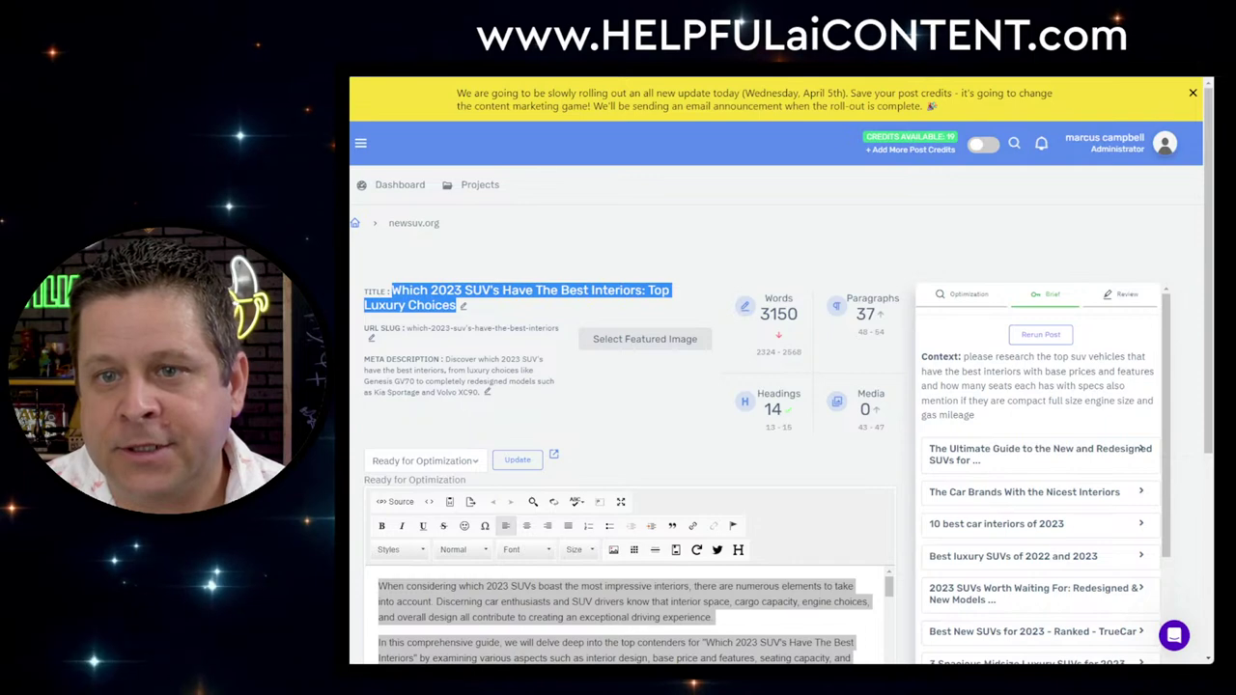
pyautogui.hotkey('ctrl', 'c')
pyautogui.hotkey('ctrl', 'v')
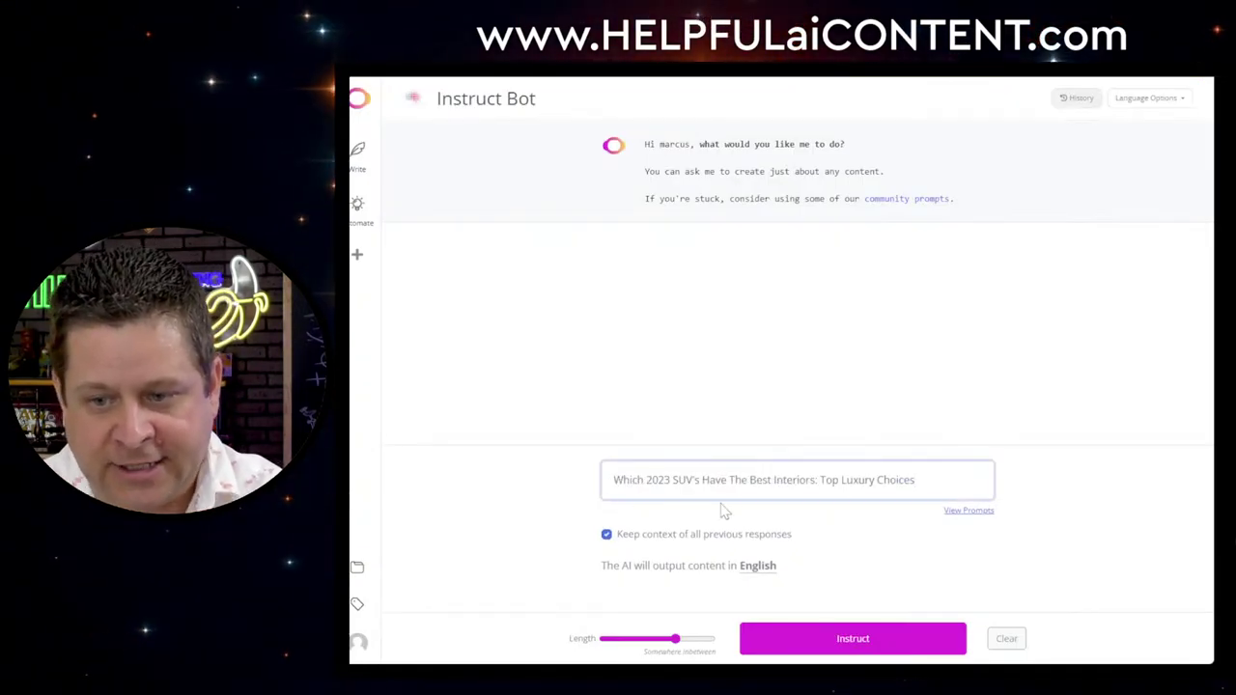
# Extend the InstructBot prompt with the words "with prices and specs" after the article title
pyautogui.write('with prices a')
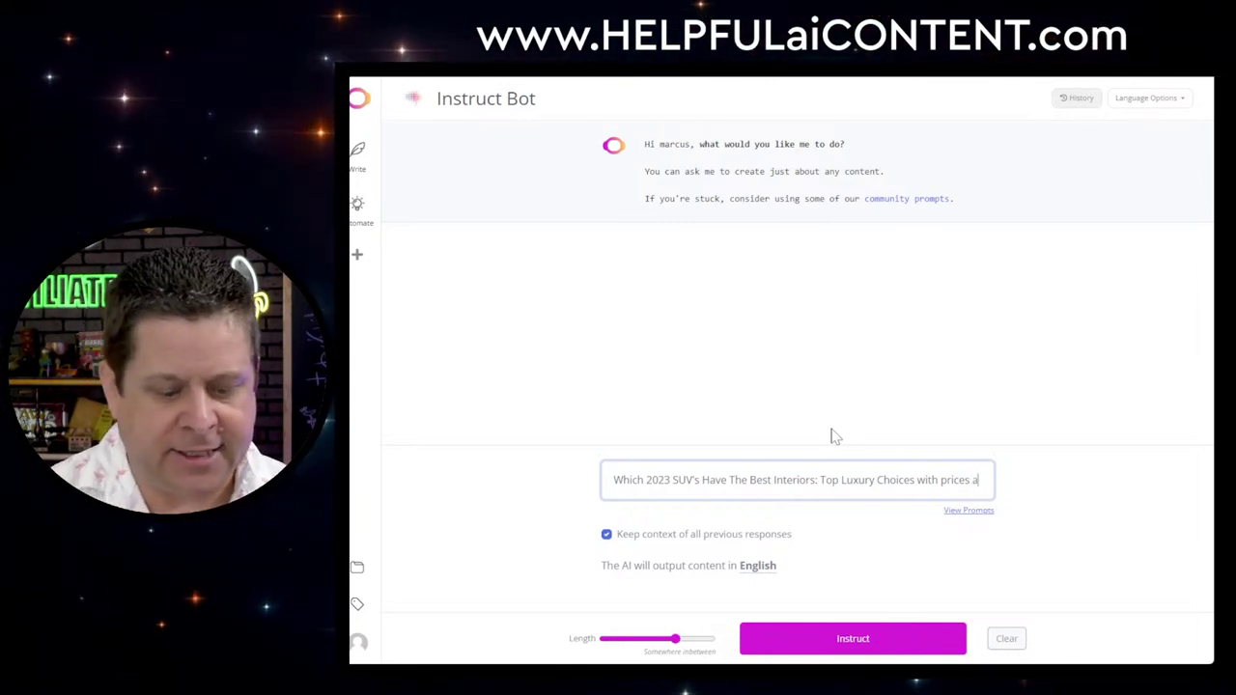
pyautogui.write('nd specs')
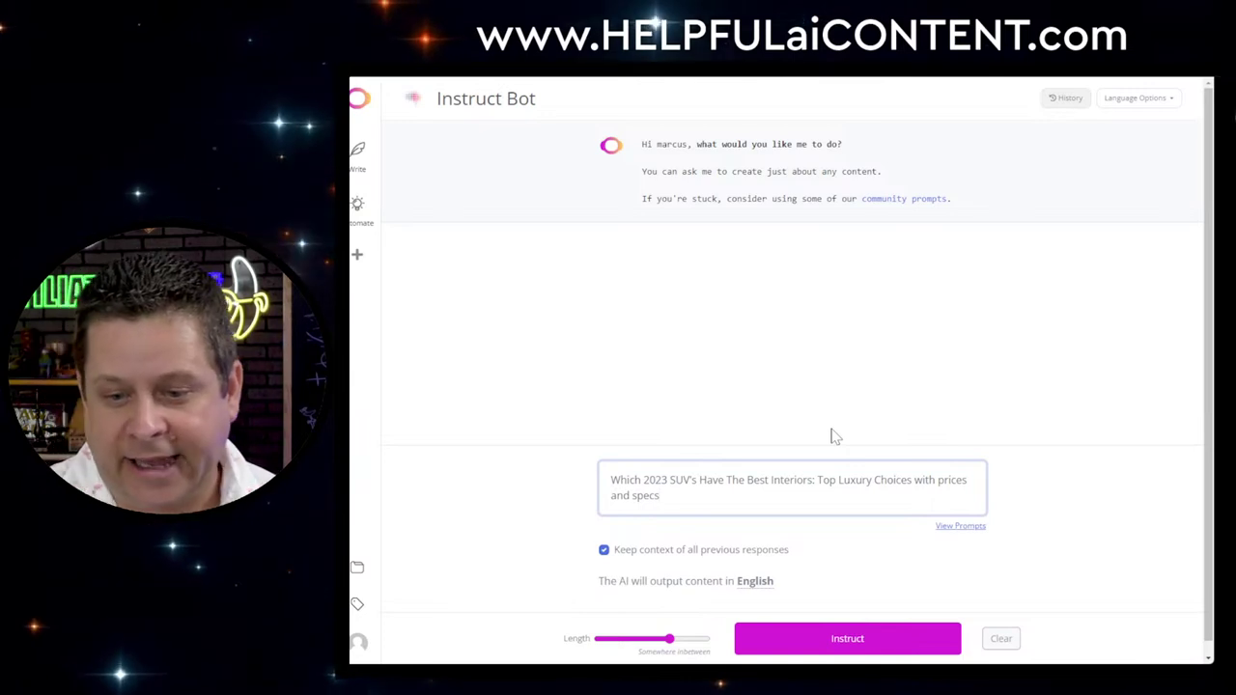
pyautogui.scroll(-1, 797, 425)
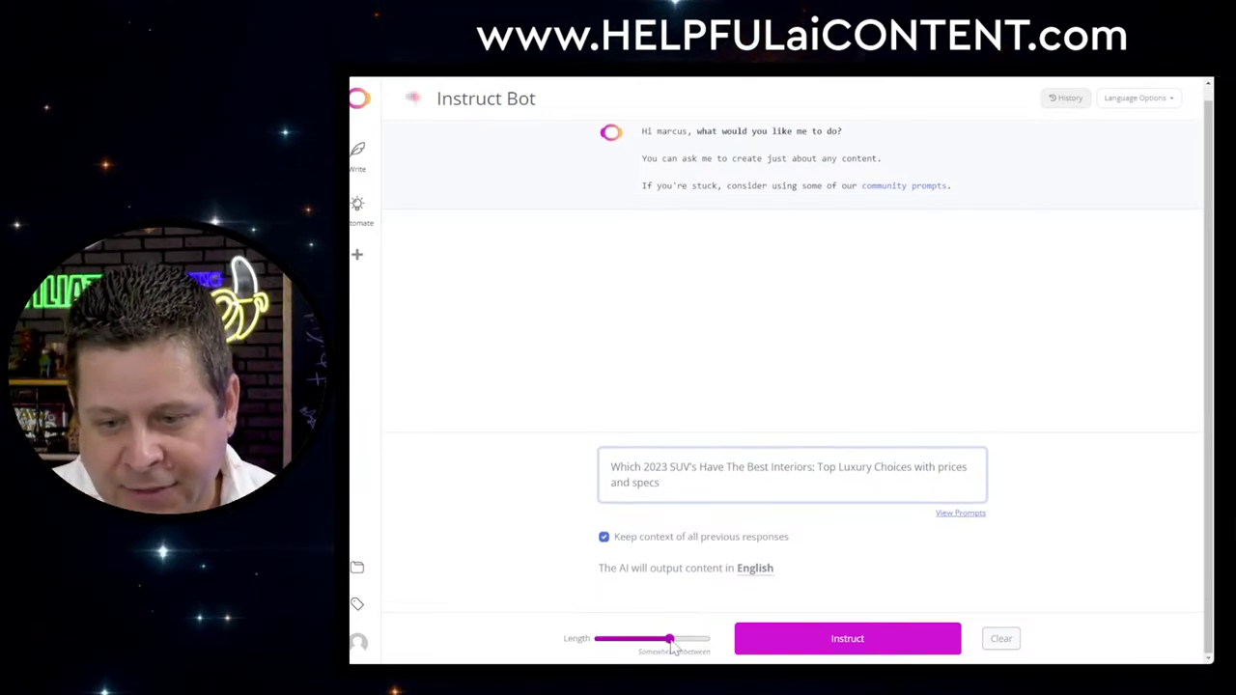
# Set the output length to "Quite a bit" and generate InstructBot's answer to the SUV interiors prompt
pyautogui.moveTo(670, 640); pyautogui.dragTo(705, 641)
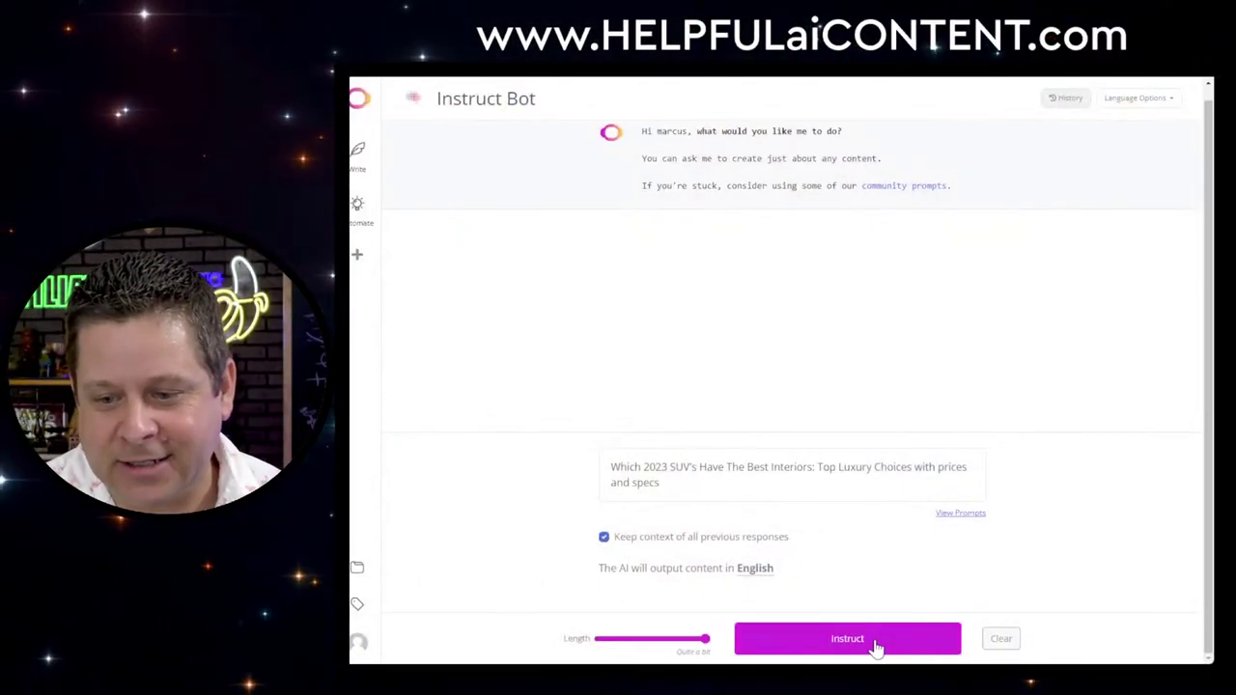
pyautogui.click(876, 647)
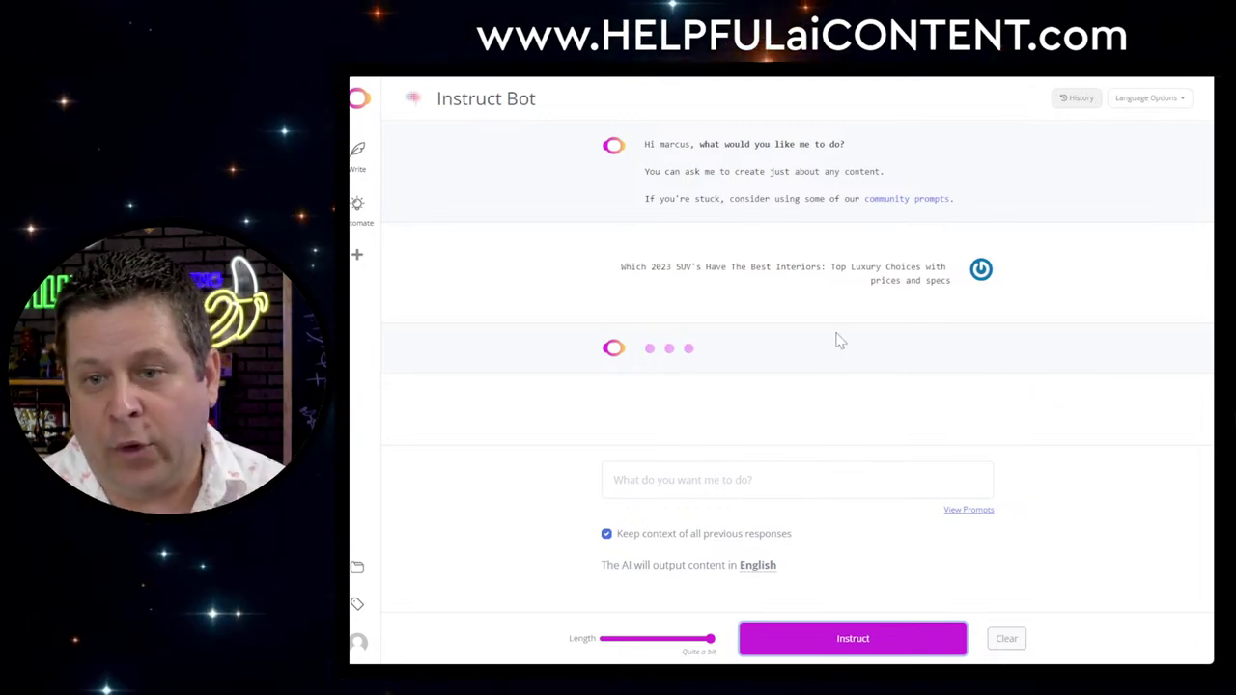
pyautogui.moveTo(621, 268); pyautogui.dragTo(956, 306)
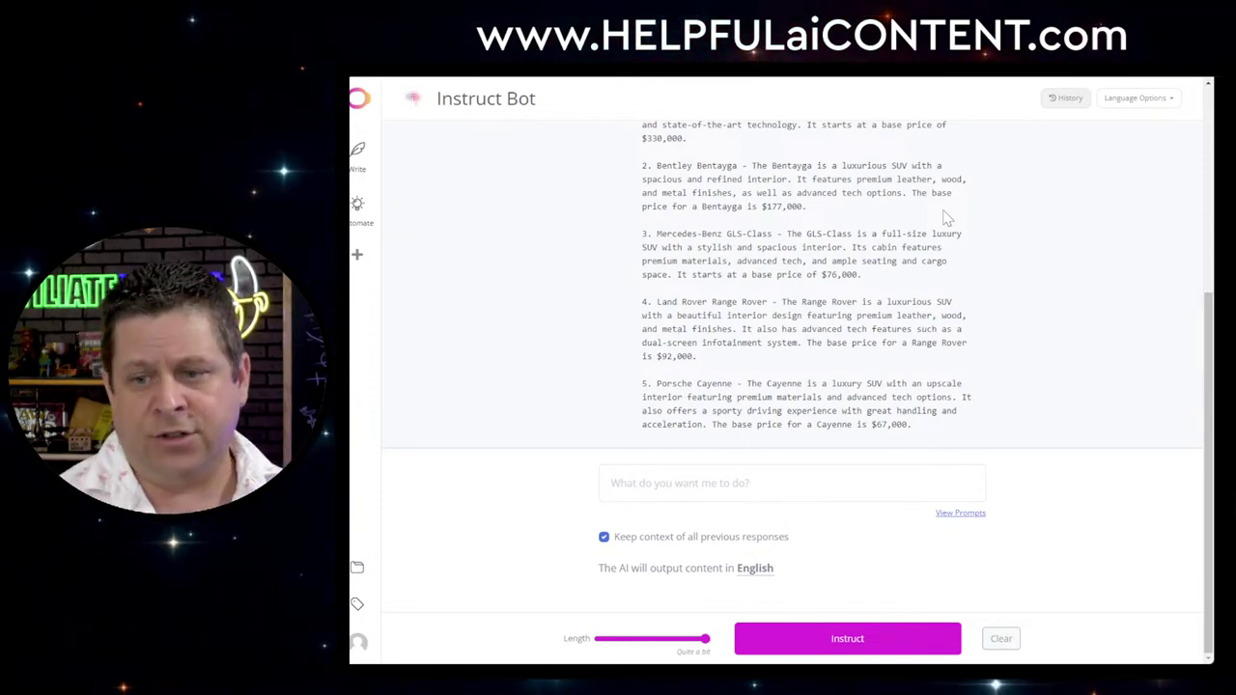
# Copy InstructBot's entire response, from the opening sentence through the Porsche Cayenne entry
pyautogui.scroll(3, 802, 338)
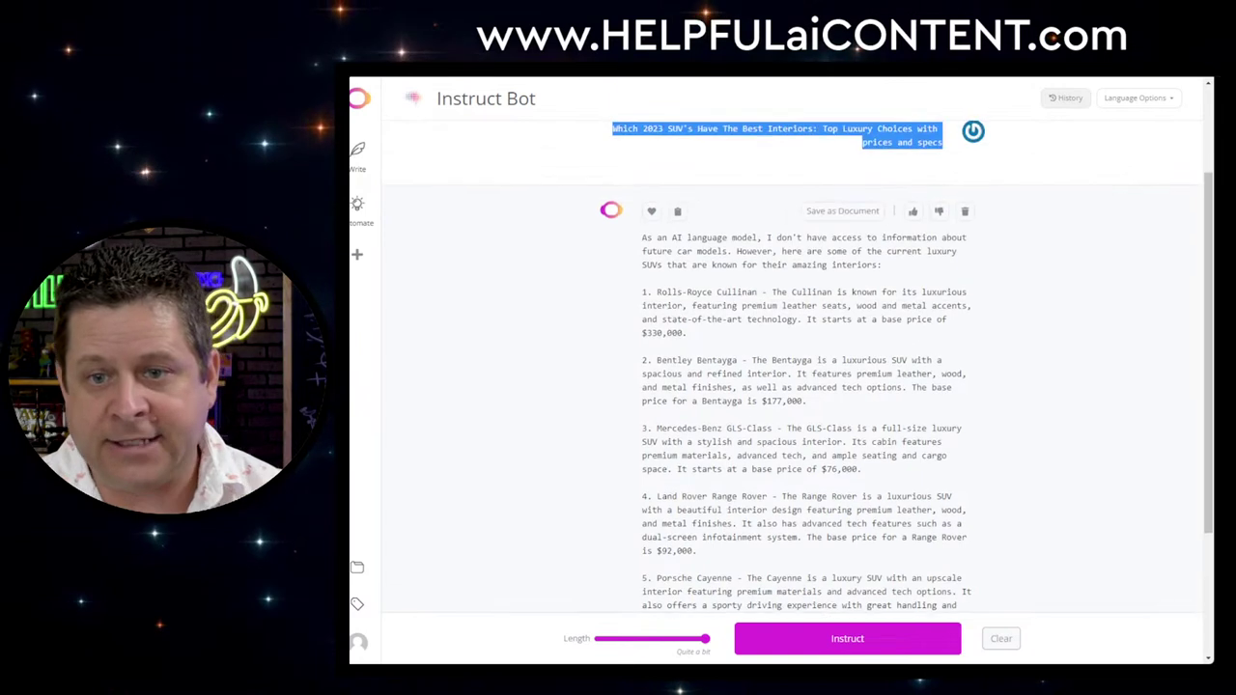
pyautogui.scroll(-1, 801, 338)
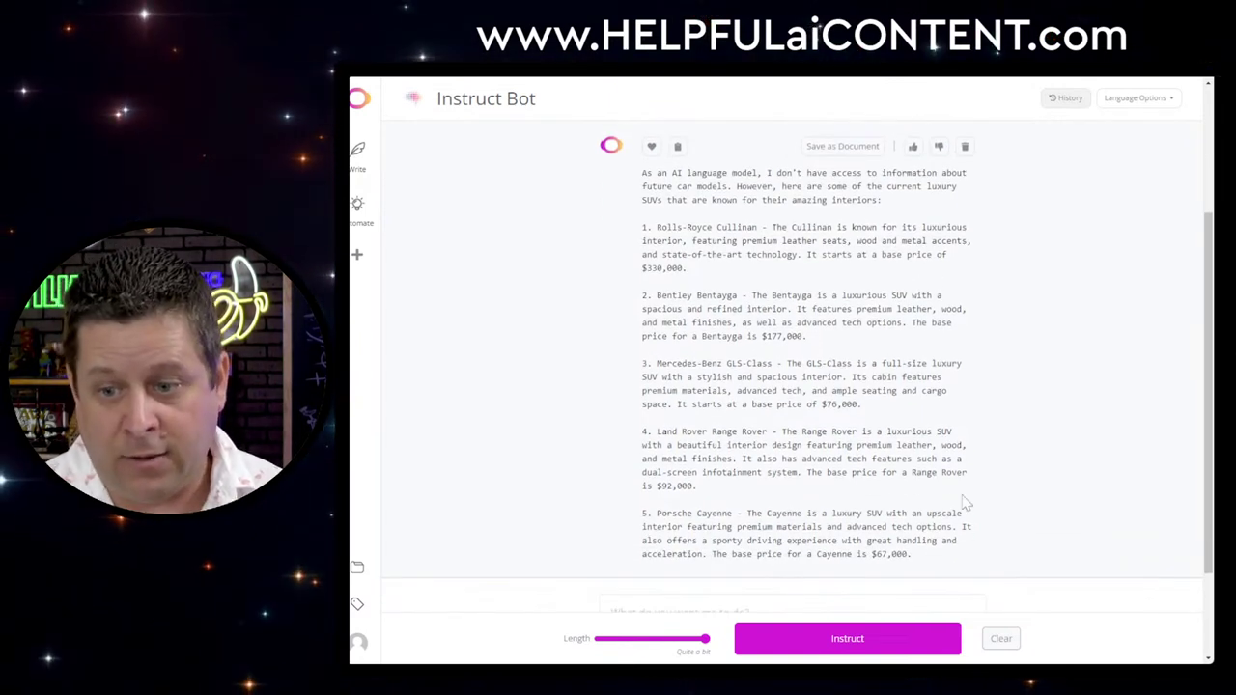
pyautogui.moveTo(934, 567); pyautogui.dragTo(641, 184)
pyautogui.hotkey('ctrl', 'c')
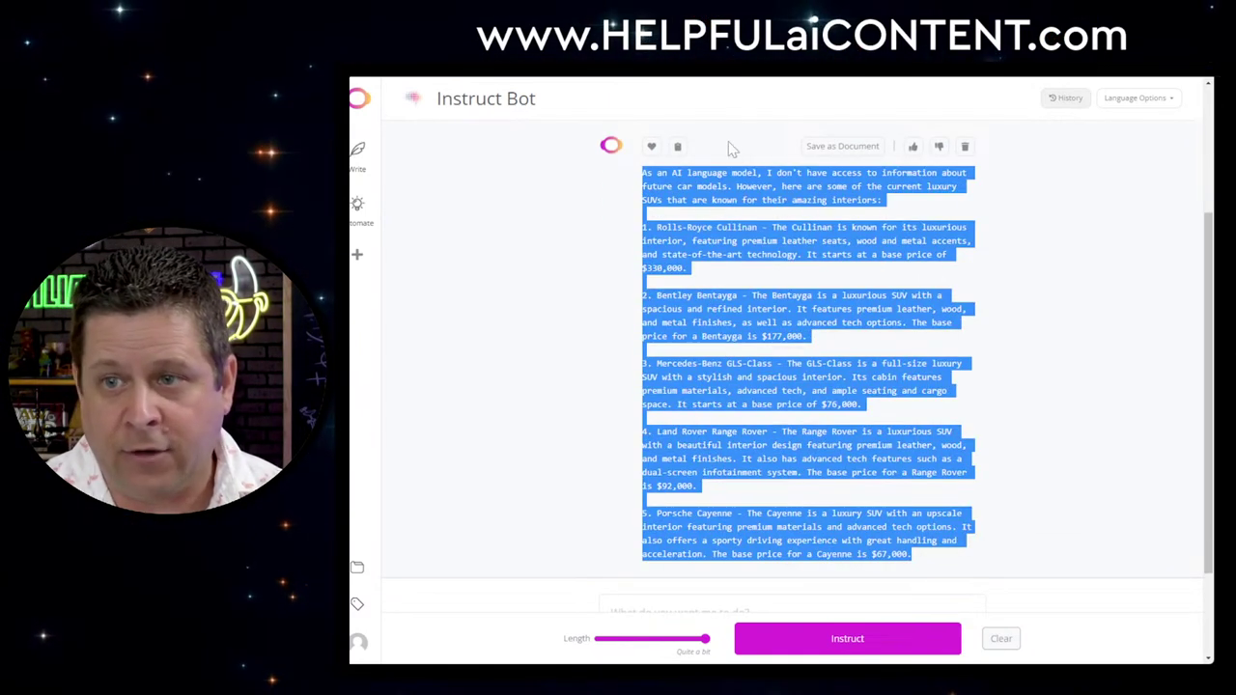
# Switch to the article in Grammarly and review its writing suggestions and plagiarism matches
pyautogui.hotkey('ctrl', 'Tab')
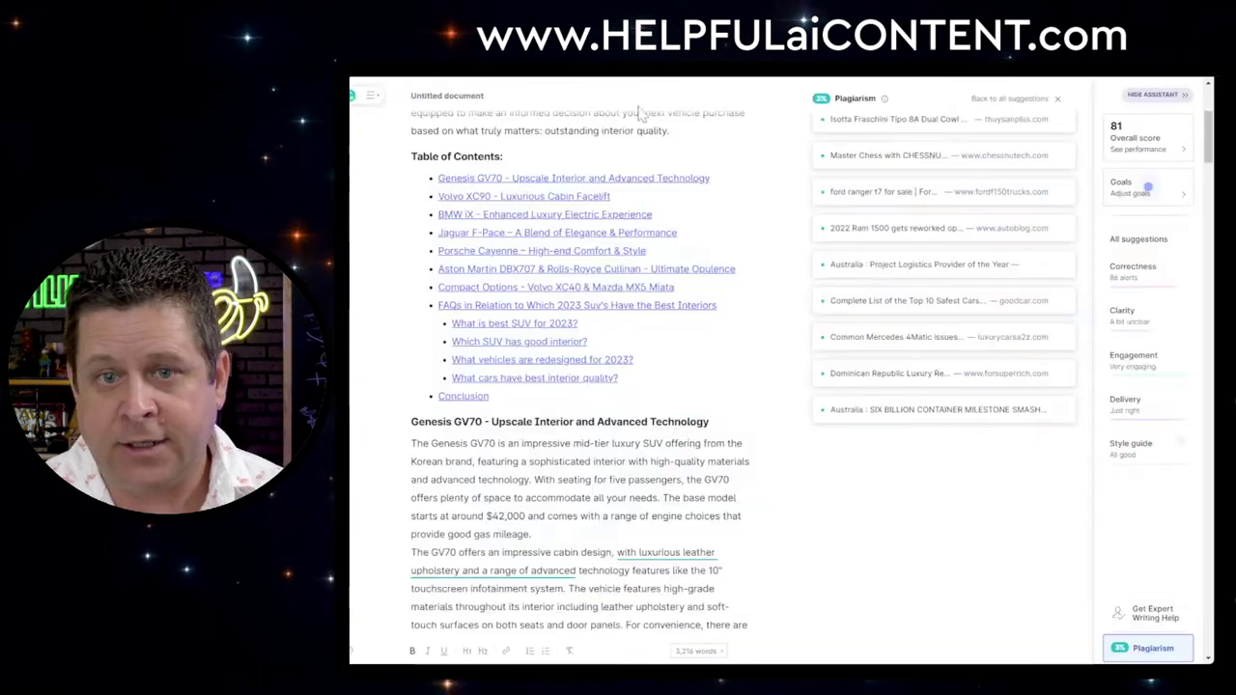
pyautogui.rightClick(354, 103)
pyautogui.click(378, 378)
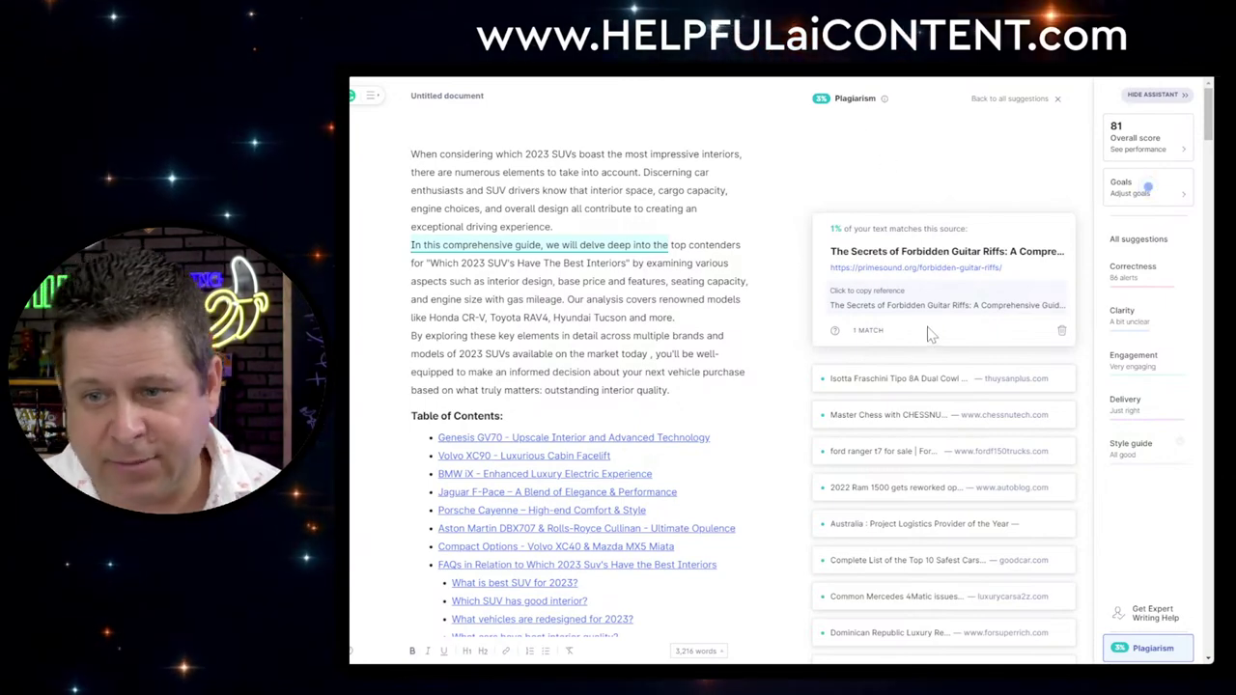
pyautogui.scroll(-3, 926, 337)
pyautogui.scroll(-3, 927, 346)
pyautogui.click(1152, 648)
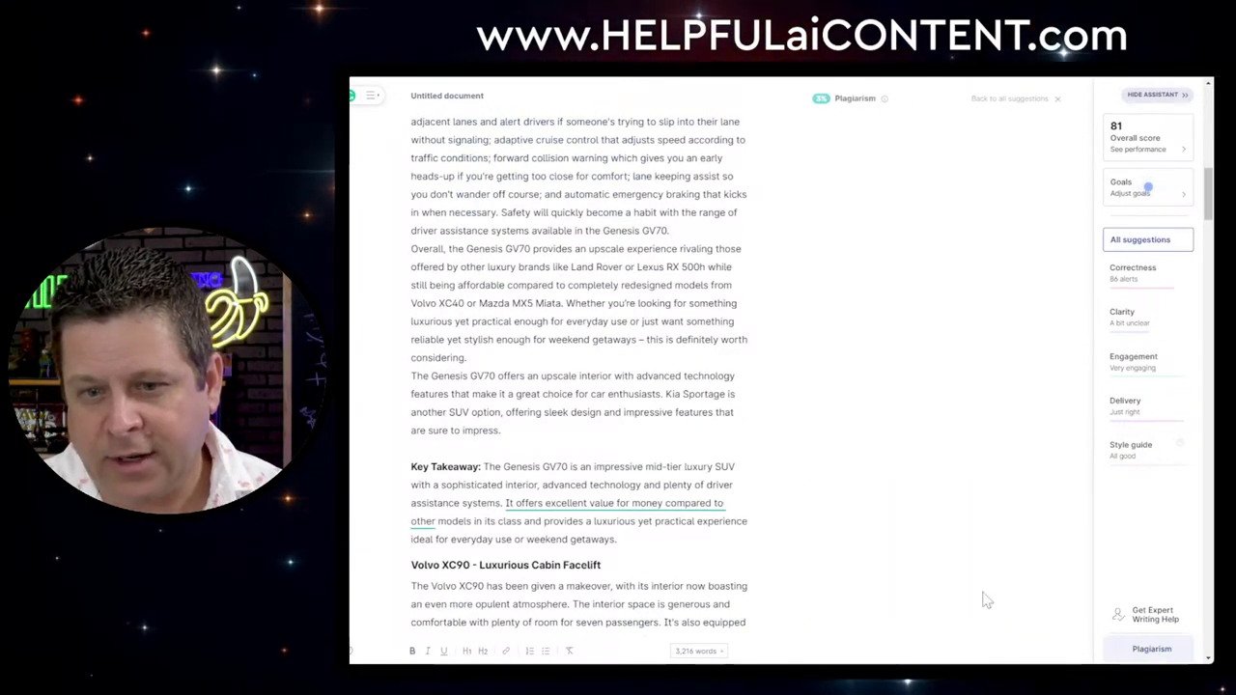
pyautogui.scroll(-1, 1147, 188)
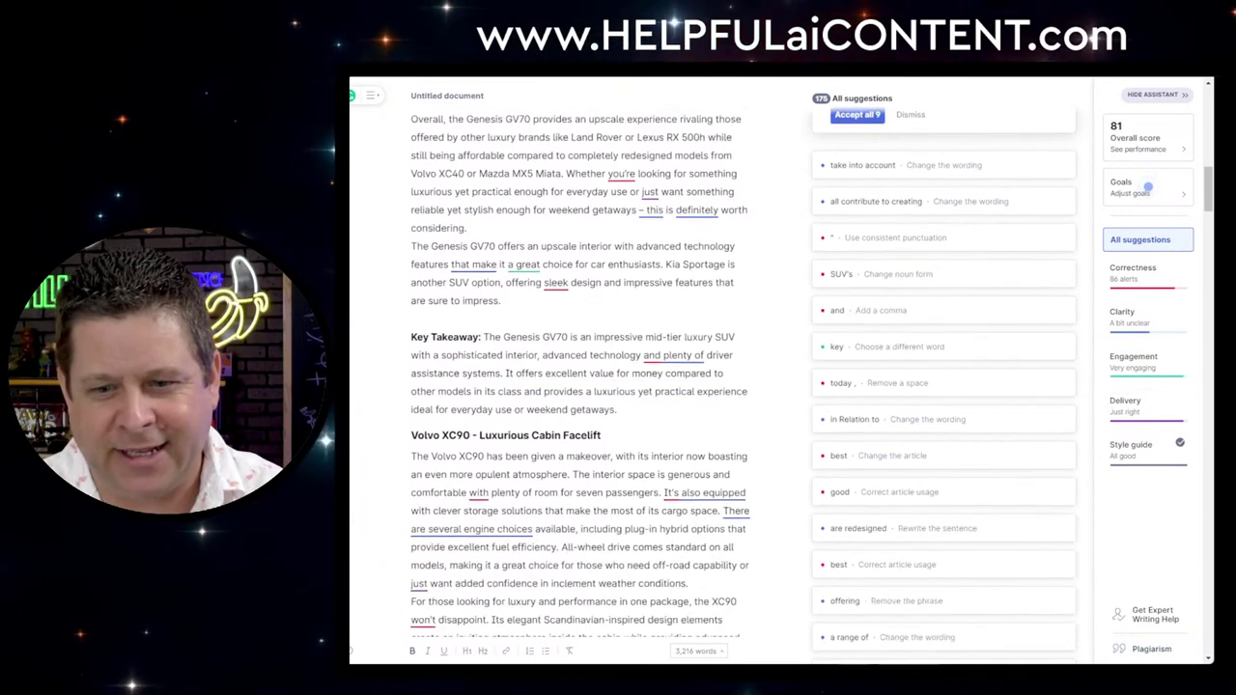
pyautogui.scroll(3, 772, 357)
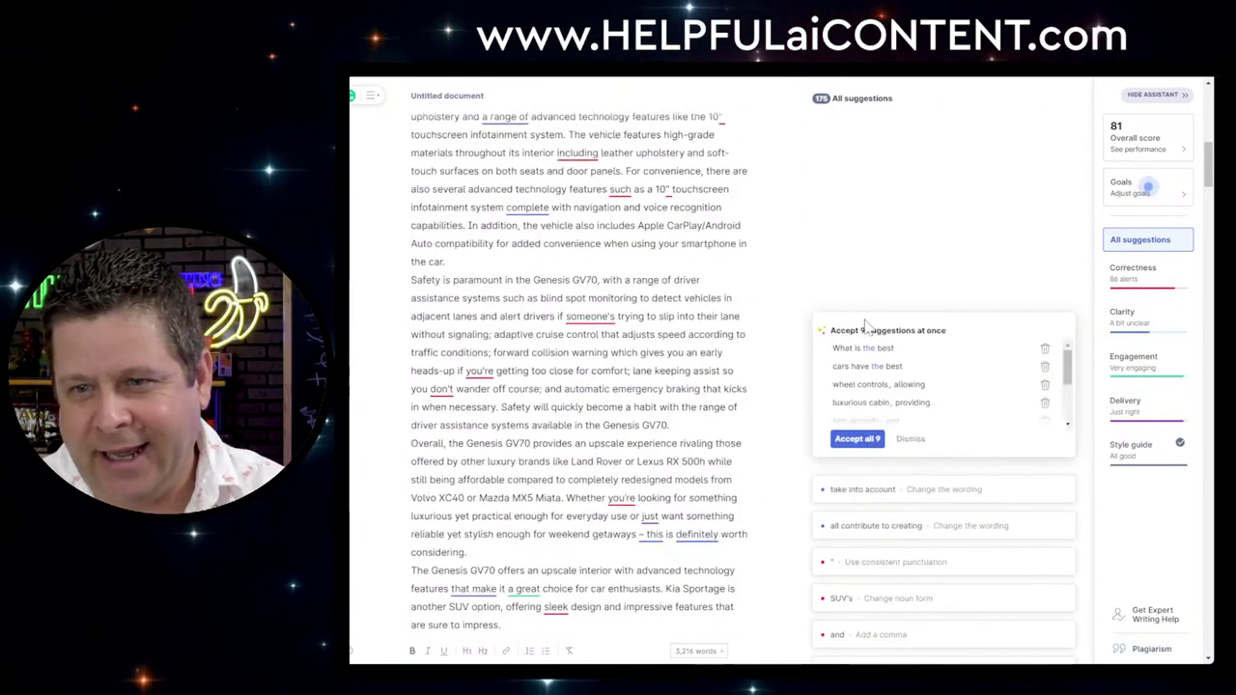
pyautogui.click(1157, 646)
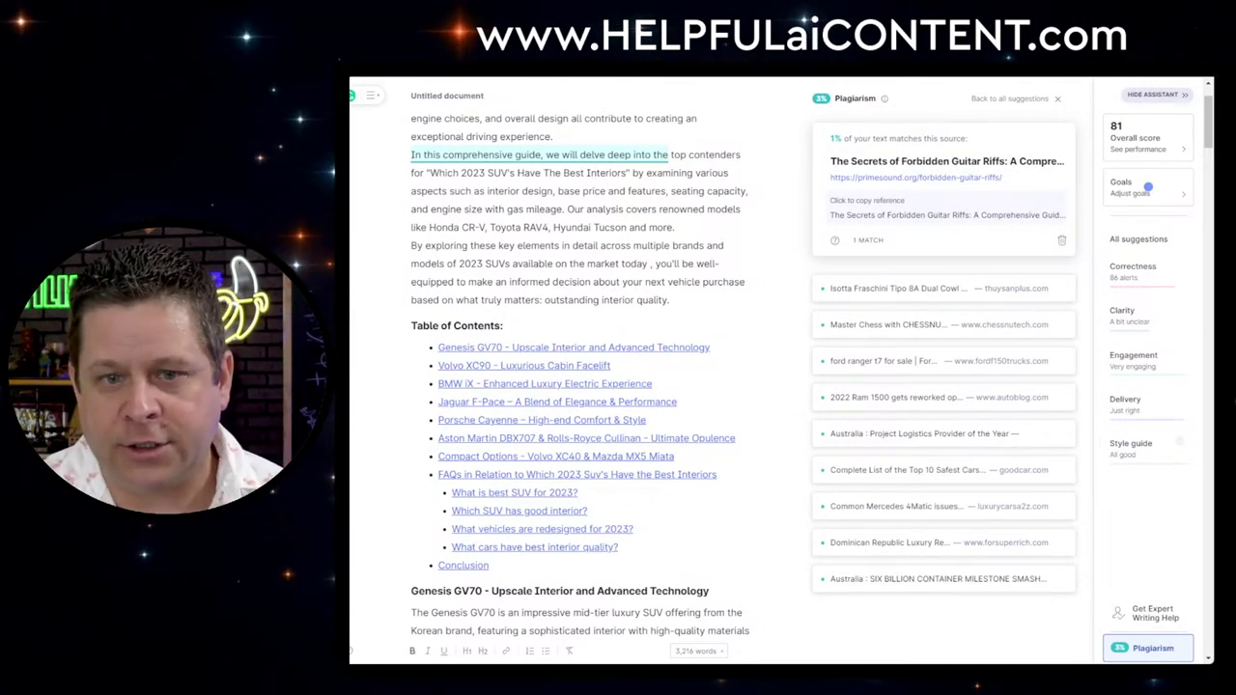
# Replace the whole Grammarly document text with the copied InstructBot response
pyautogui.hotkey('ctrl', 'a')
pyautogui.press('Delete')
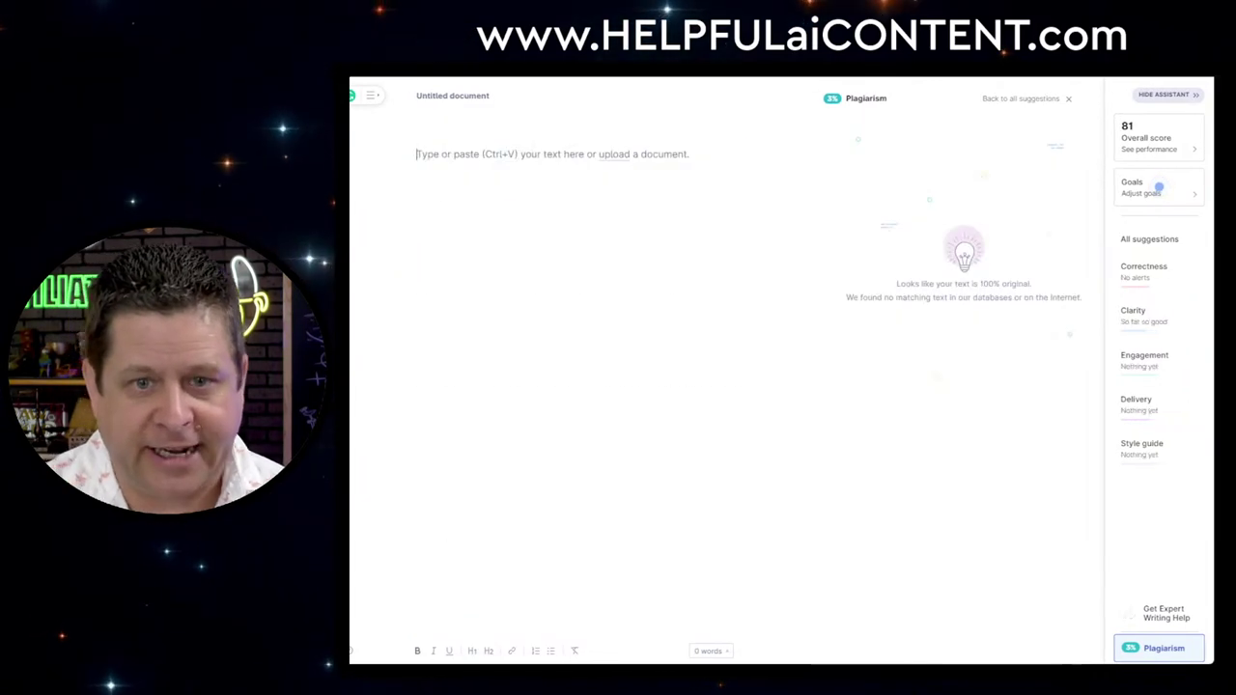
pyautogui.hotkey('ctrl', 'v')
pyautogui.scroll(-3, 582, 453)
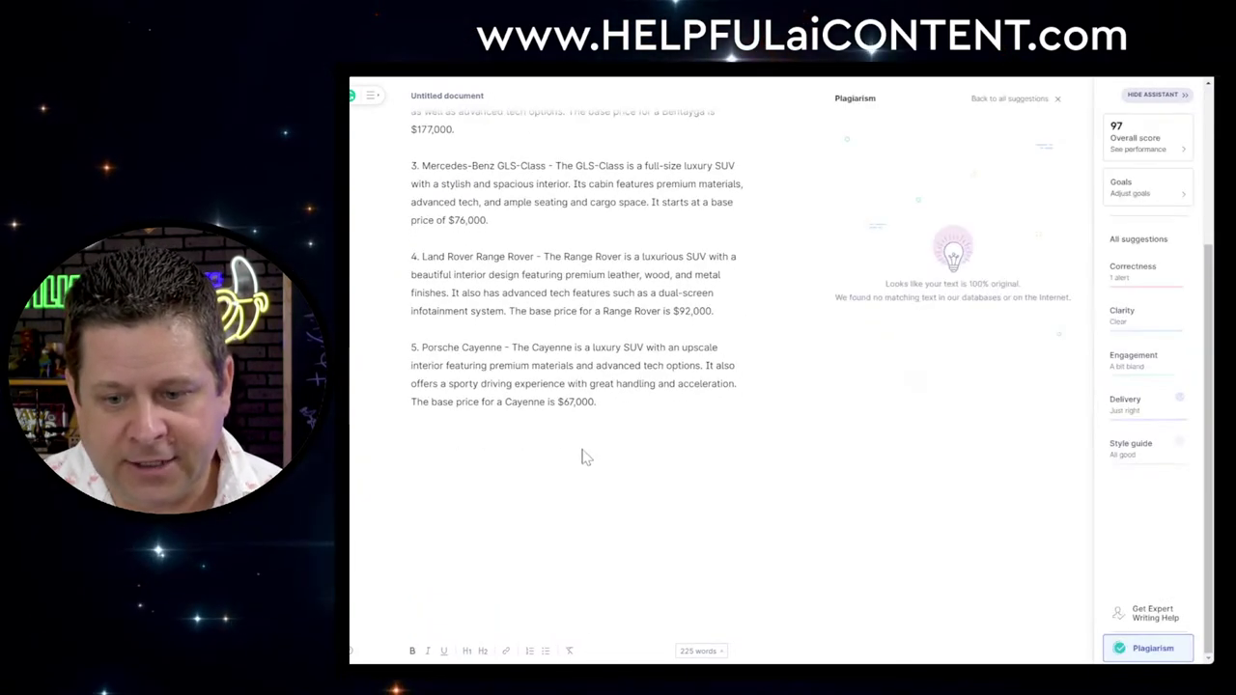
# Check the pasted response's document statistics, including word count and readability score, and look through its text
pyautogui.click(720, 653)
pyautogui.click(740, 491)
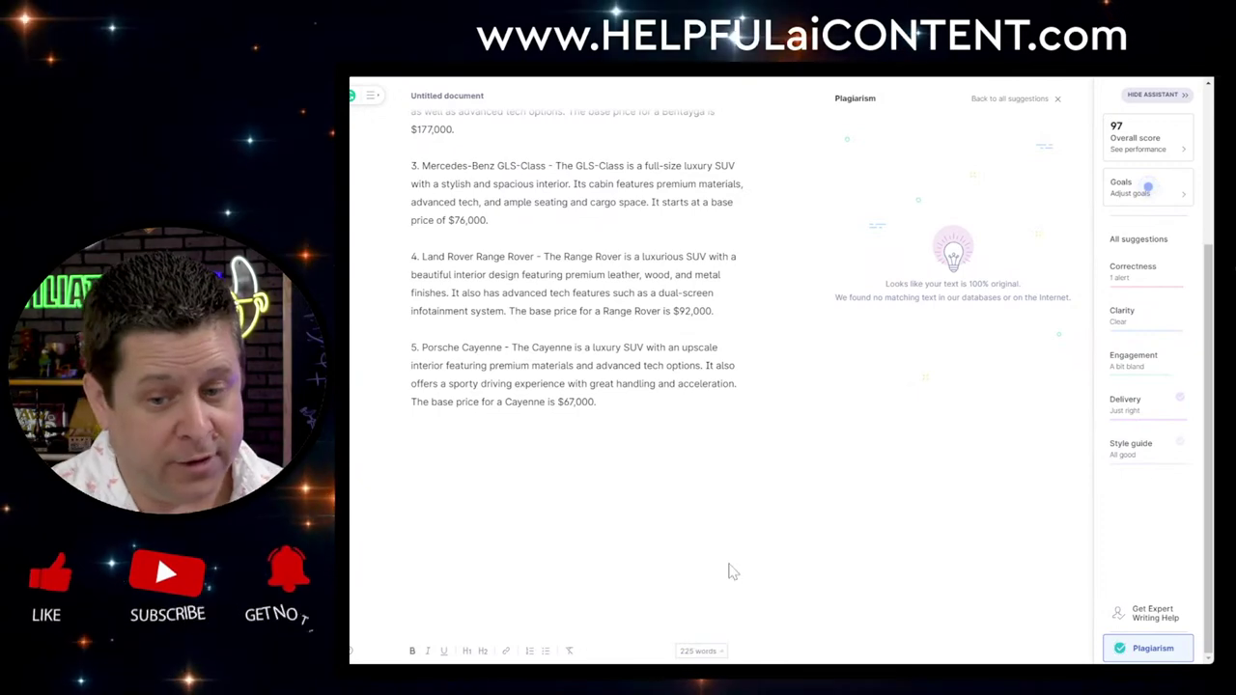
pyautogui.scroll(3, 630, 408)
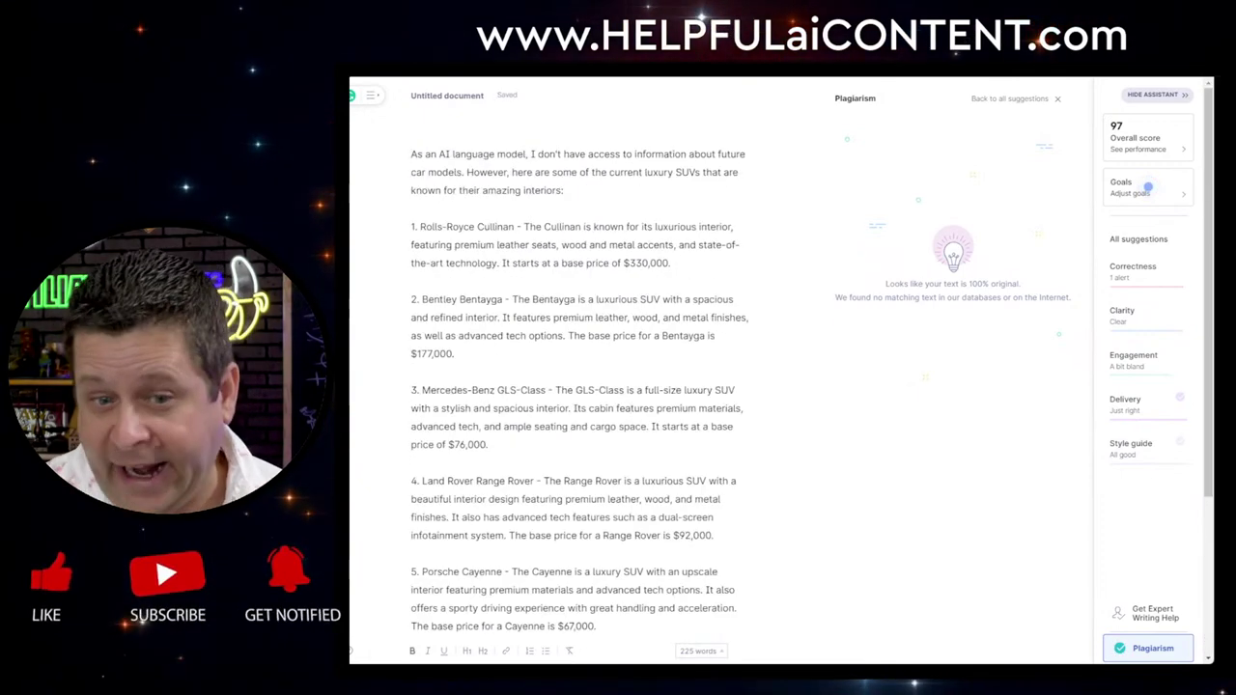
pyautogui.scroll(-3, 629, 409)
pyautogui.scroll(3, 630, 408)
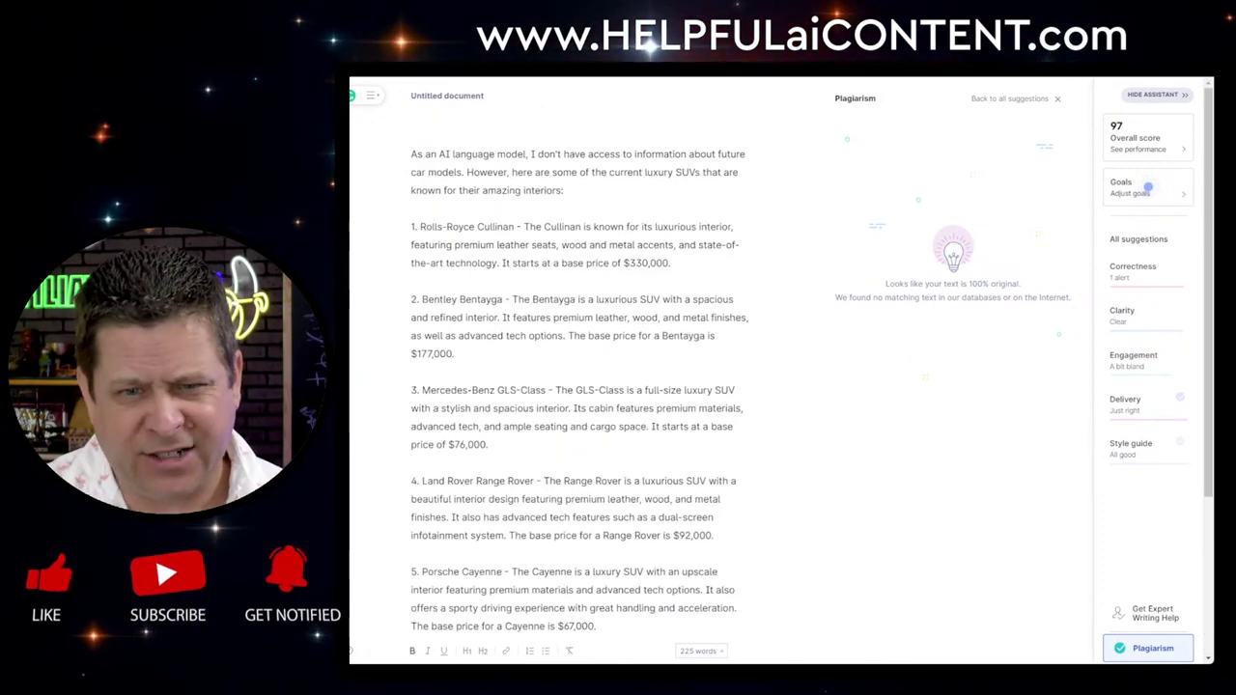
pyautogui.click(700, 651)
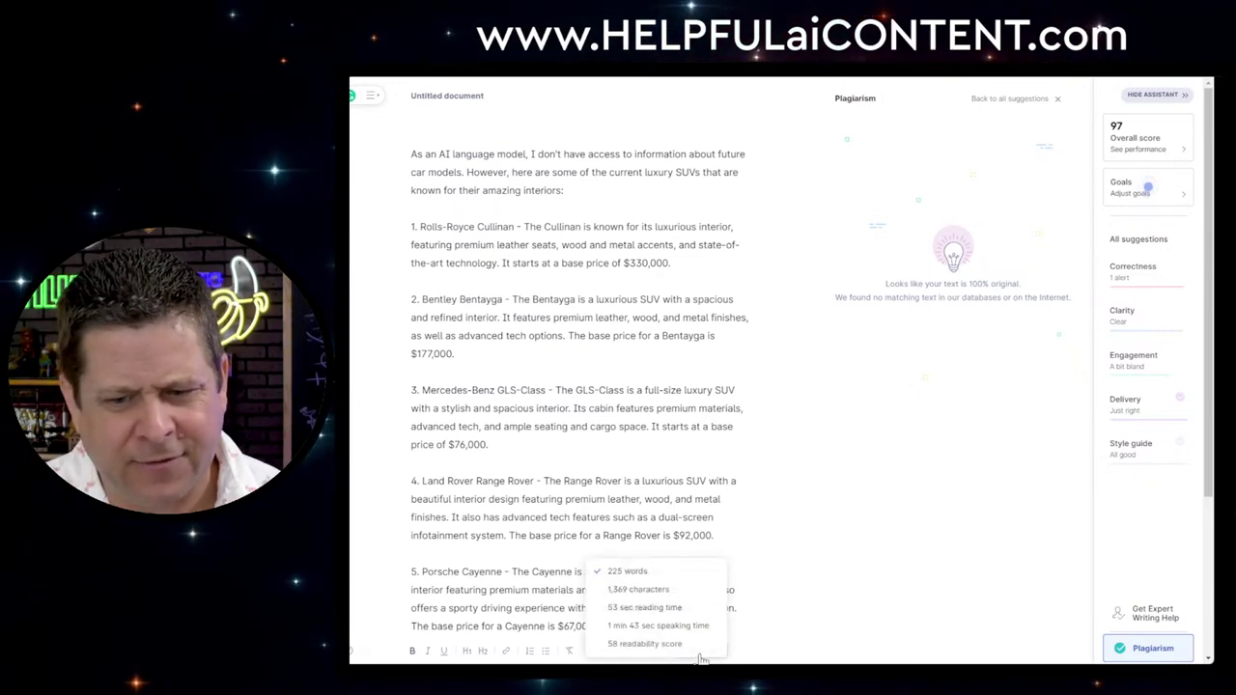
pyautogui.click(624, 480)
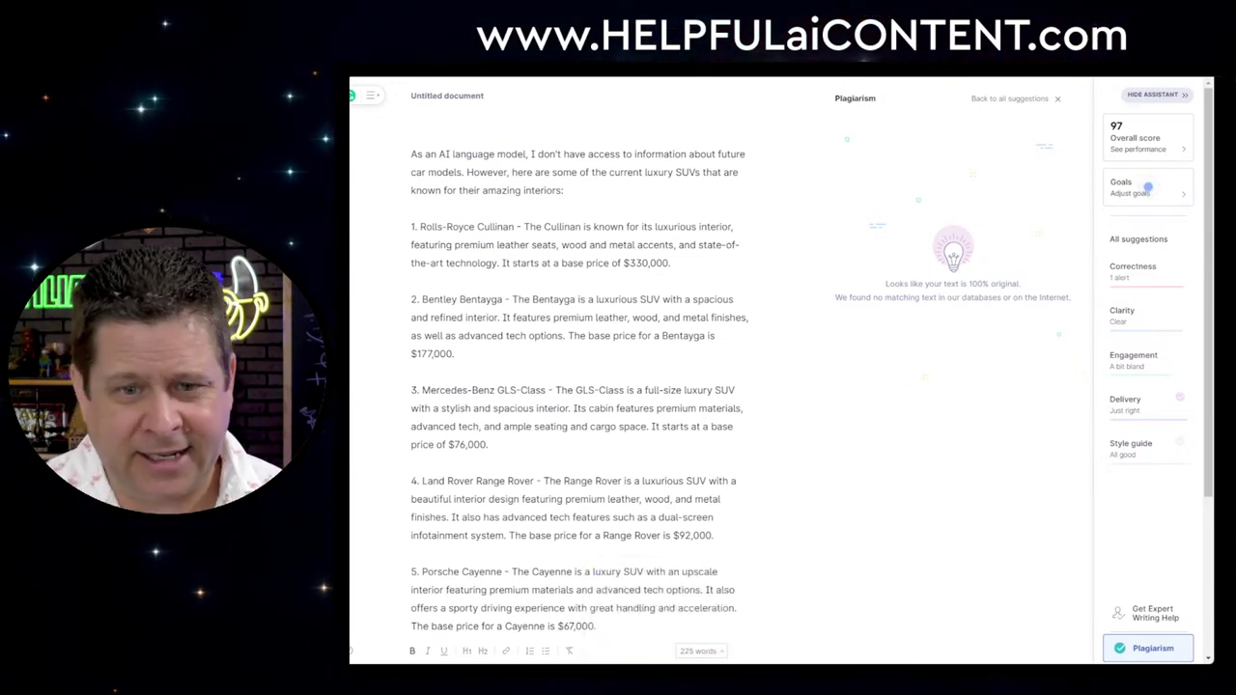
# Copy the full Grammarly text, find the WordCounter site through a web search, and paste the text into its editor
pyautogui.hotkey('ctrl', 'a')
pyautogui.hotkey('ctrl', 'c')
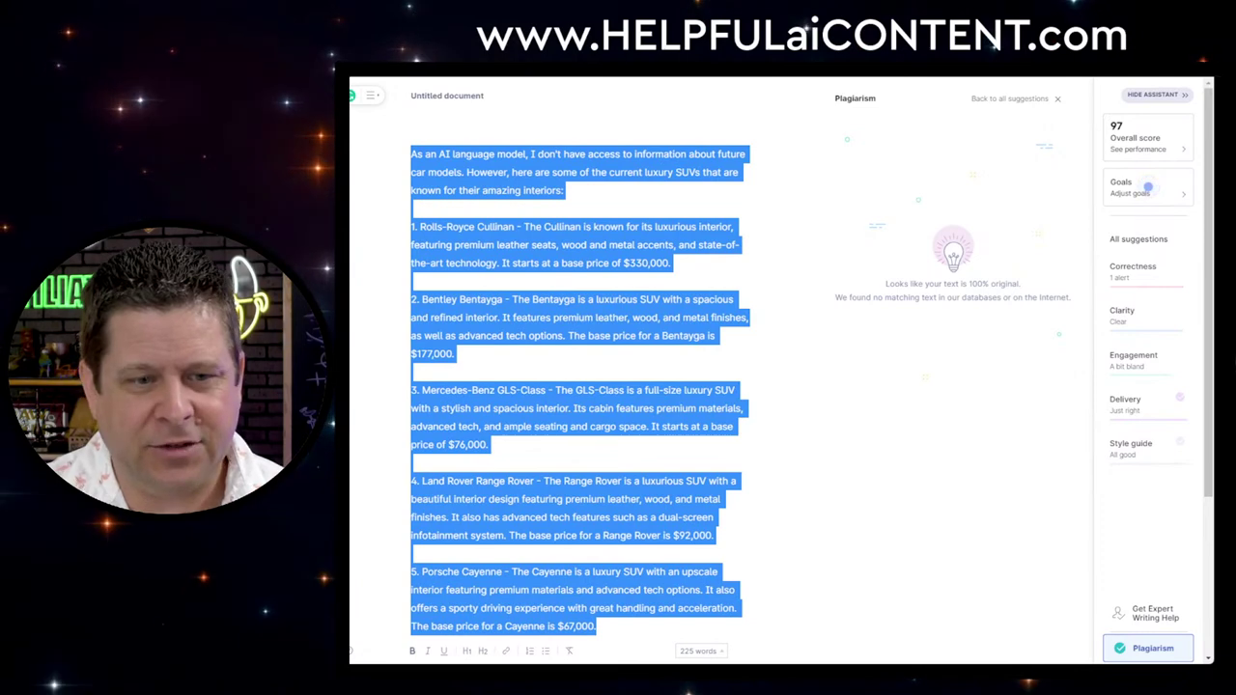
pyautogui.hotkey('ctrl', 't')
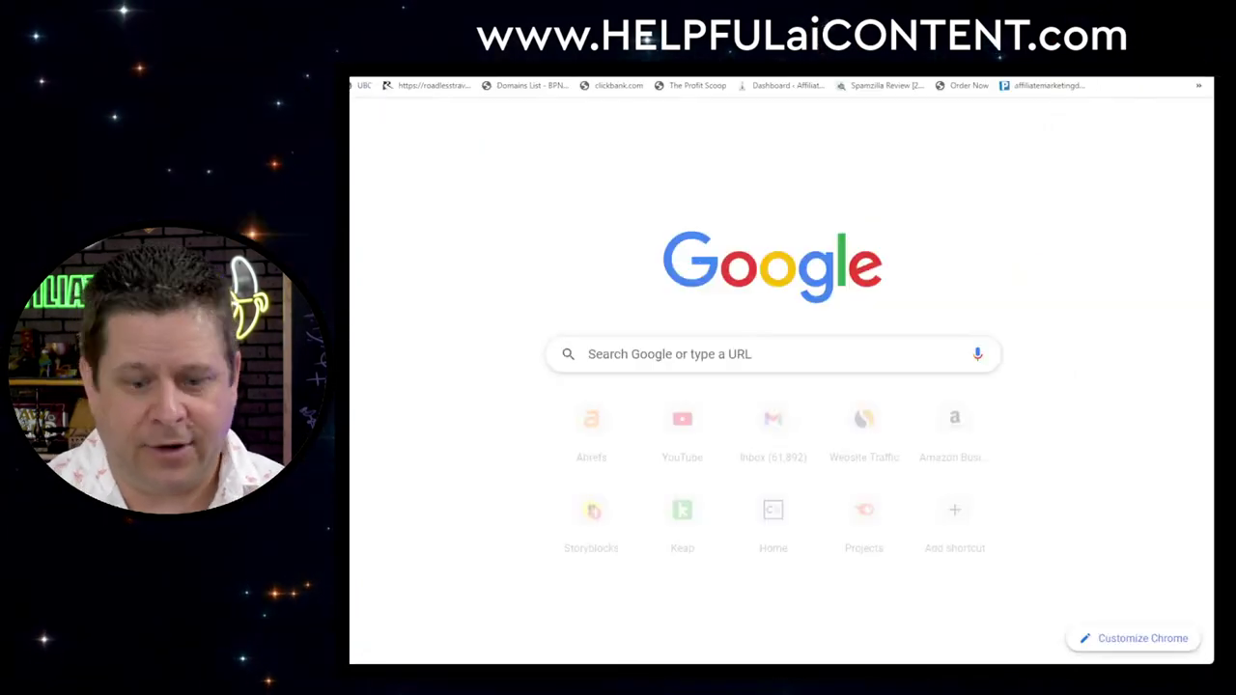
pyautogui.write('word coutner')
pyautogui.press('Return')
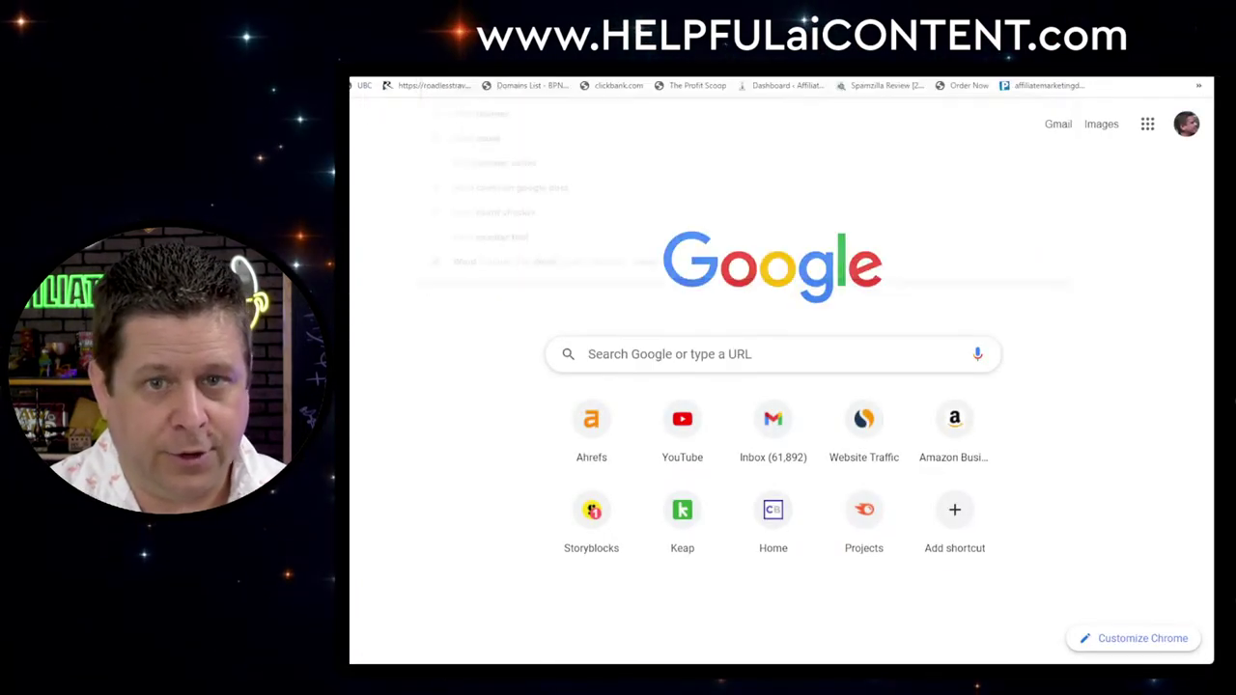
pyautogui.click(519, 340)
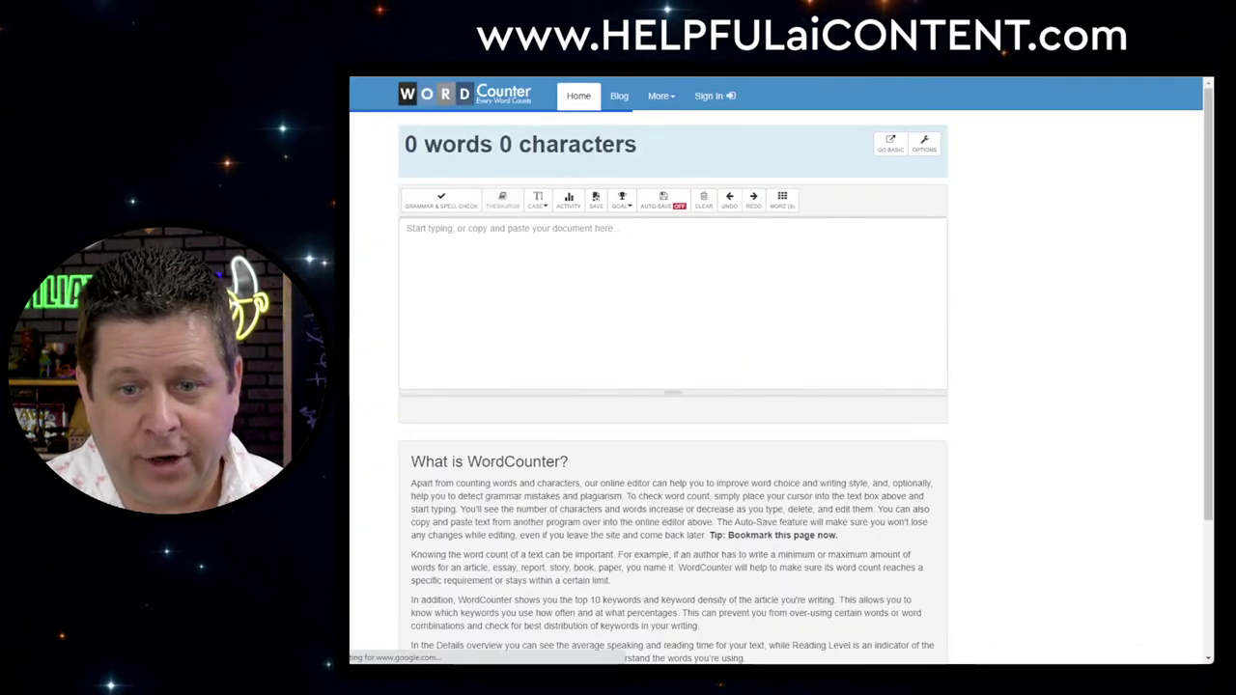
pyautogui.write('v')
pyautogui.press('BackSpace')
pyautogui.hotkey('ctrl', 'v')
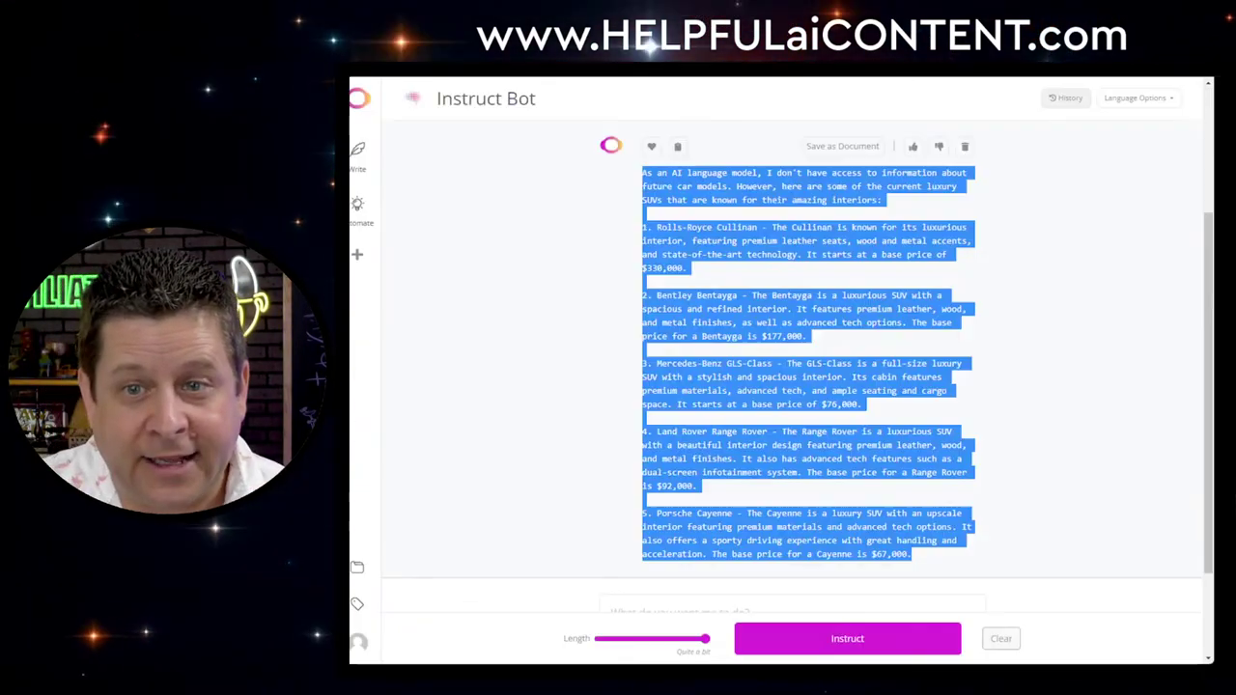
# Return to InstructBot and review the prompt, the generated SUV response and the length setting
pyautogui.scroll(-3, 706, 640)
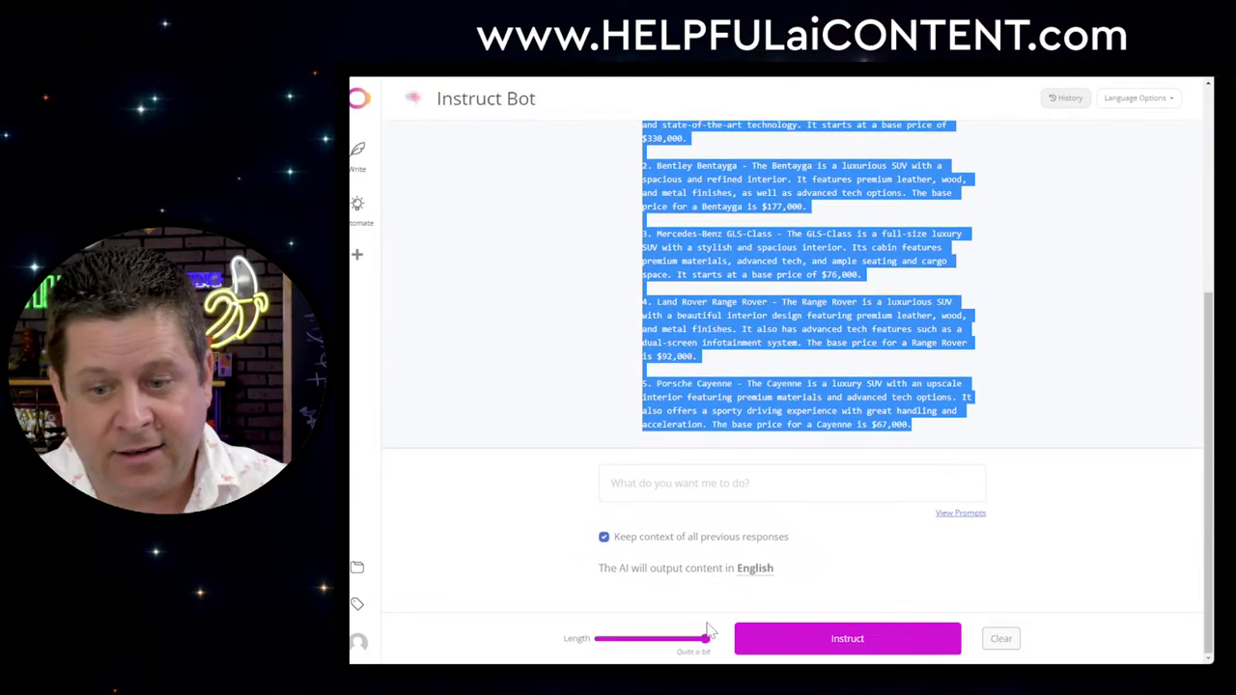
pyautogui.scroll(4, 721, 490)
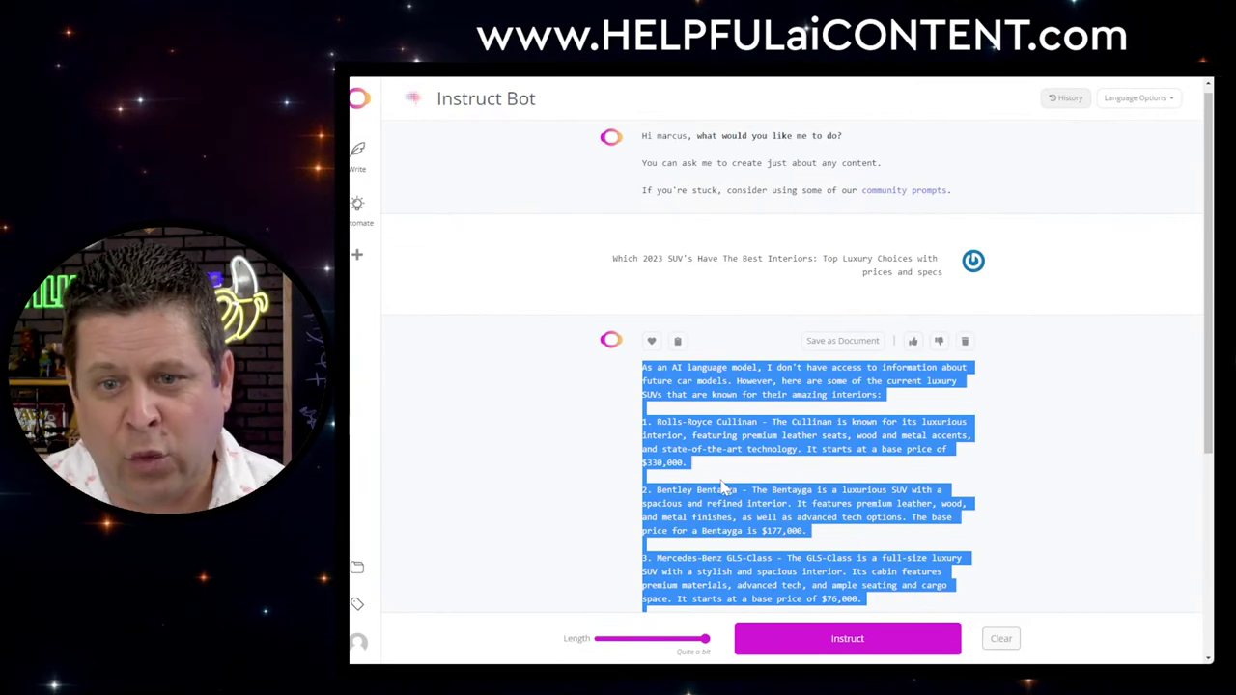
pyautogui.scroll(-3, 721, 489)
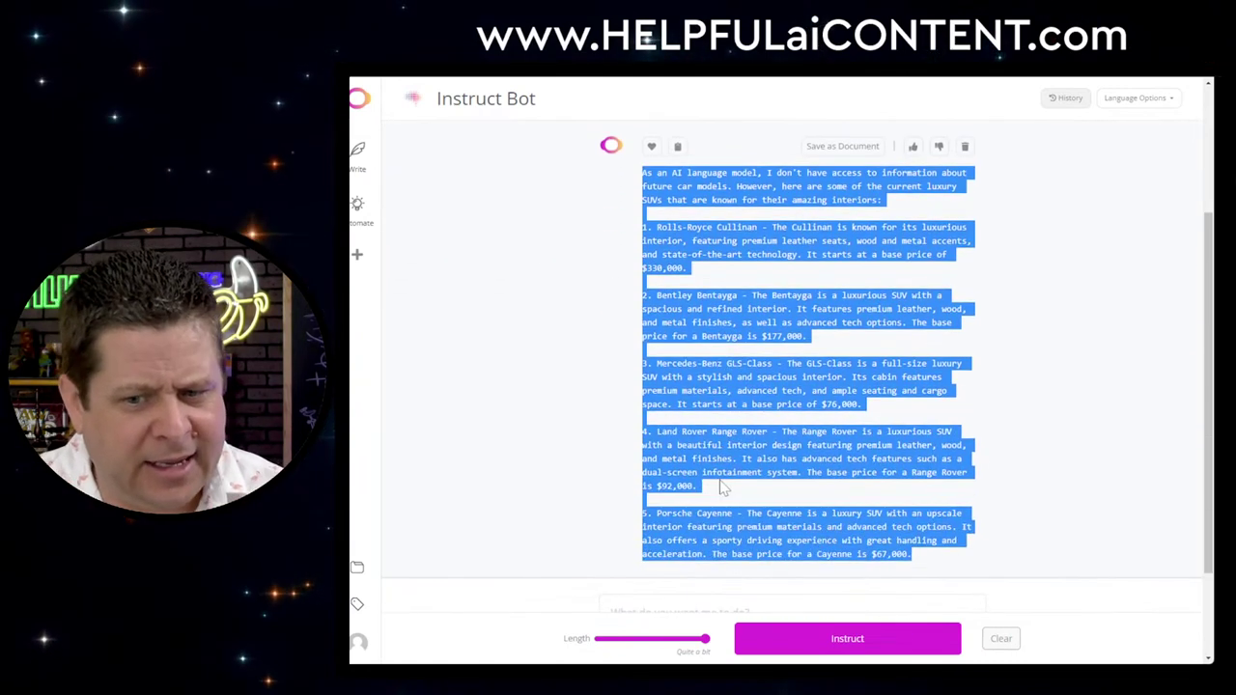
pyautogui.scroll(-1, 721, 490)
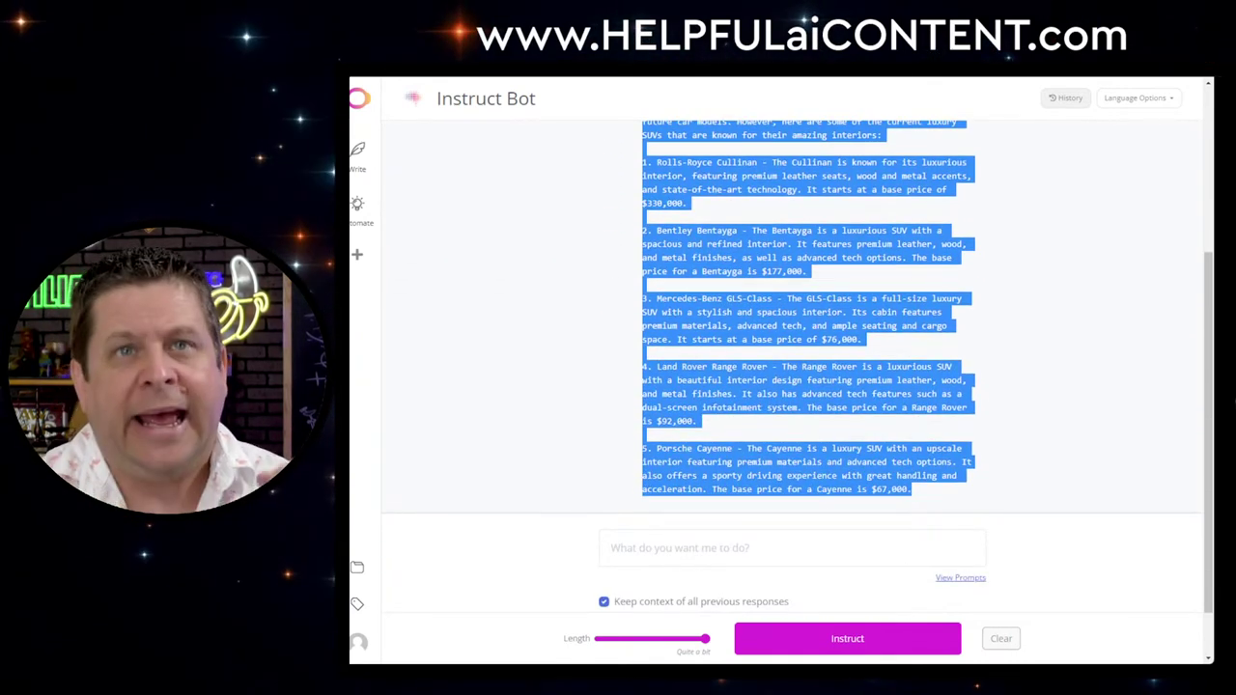
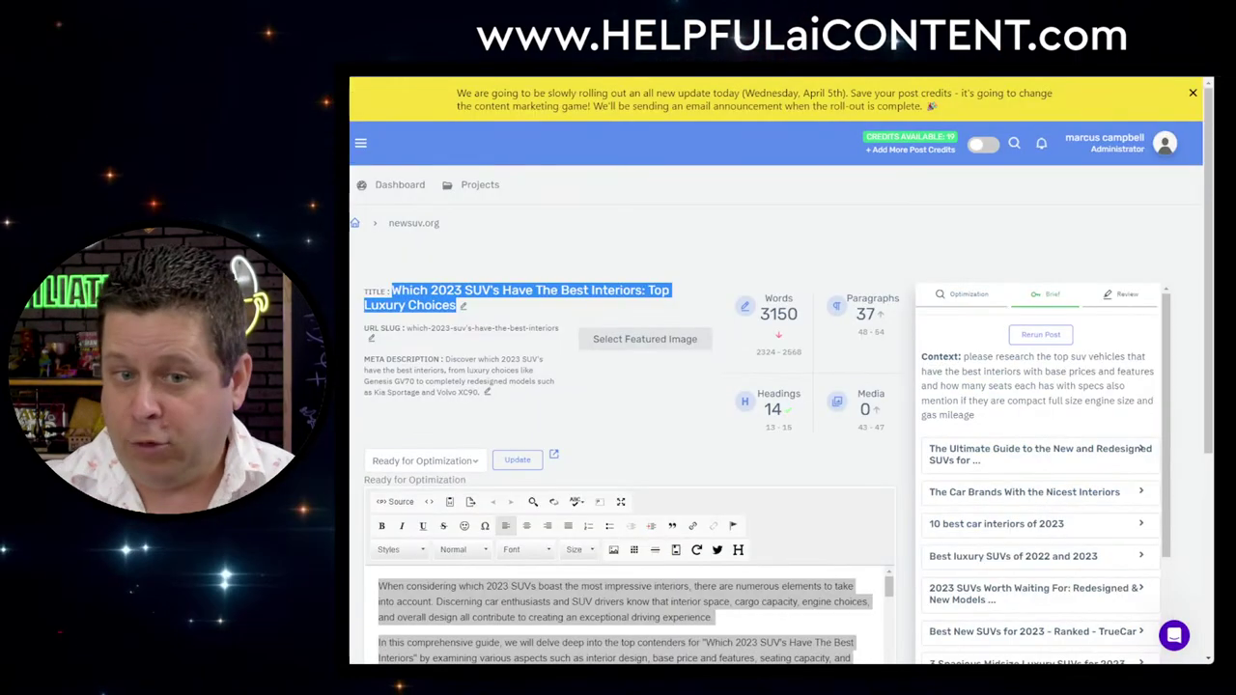
# Look through the newsuv.org article in Content At Scale down to its FAQ answers, and switch to the Surfer dashboard
pyautogui.scroll(-10, 746, 307)
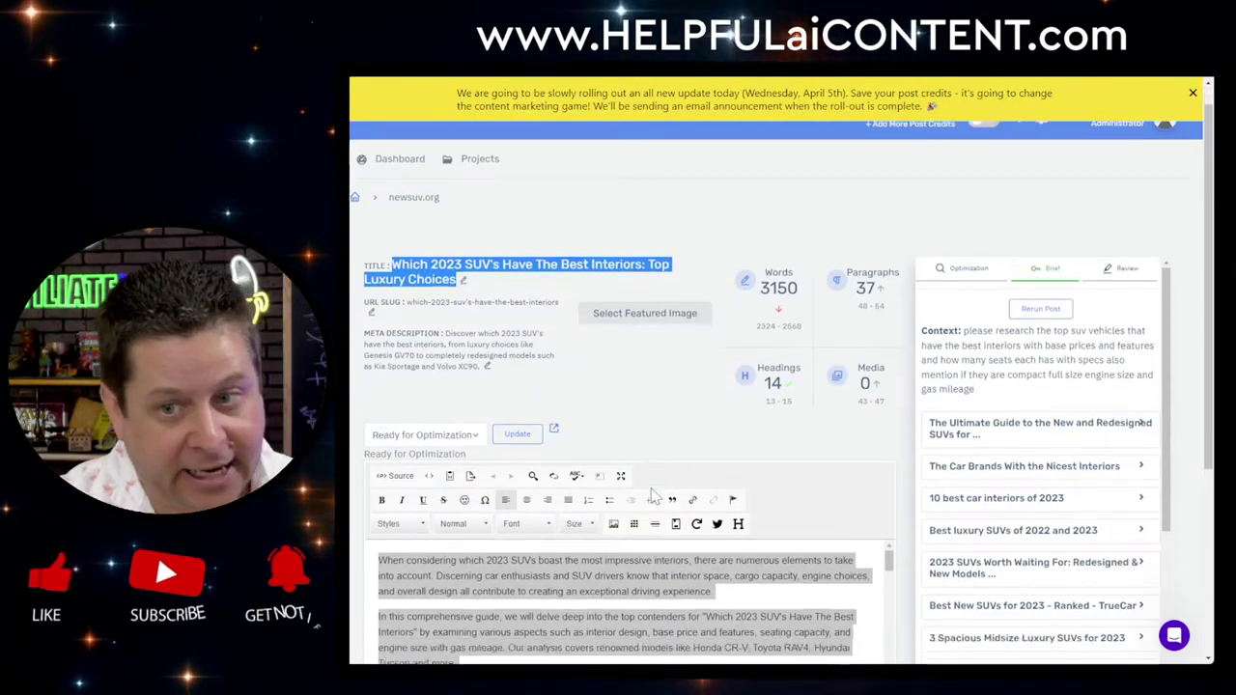
pyautogui.scroll(-10, 628, 401)
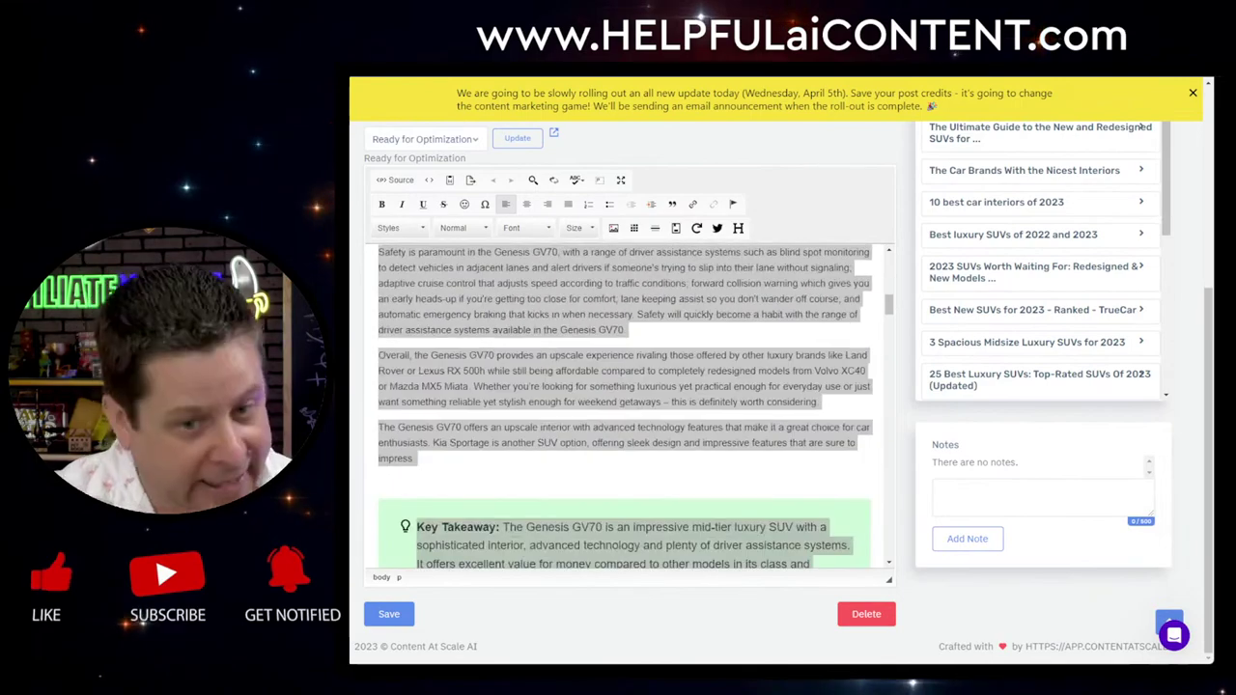
pyautogui.scroll(-10, 680, 469)
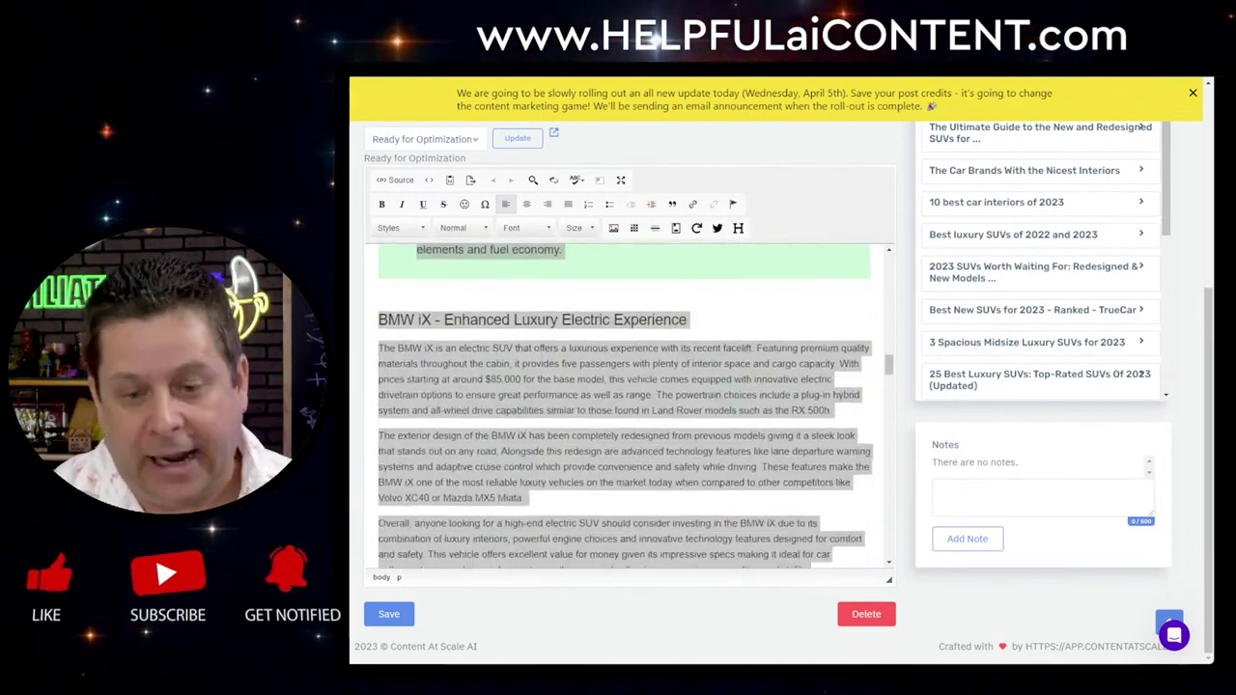
pyautogui.scroll(-10, 680, 469)
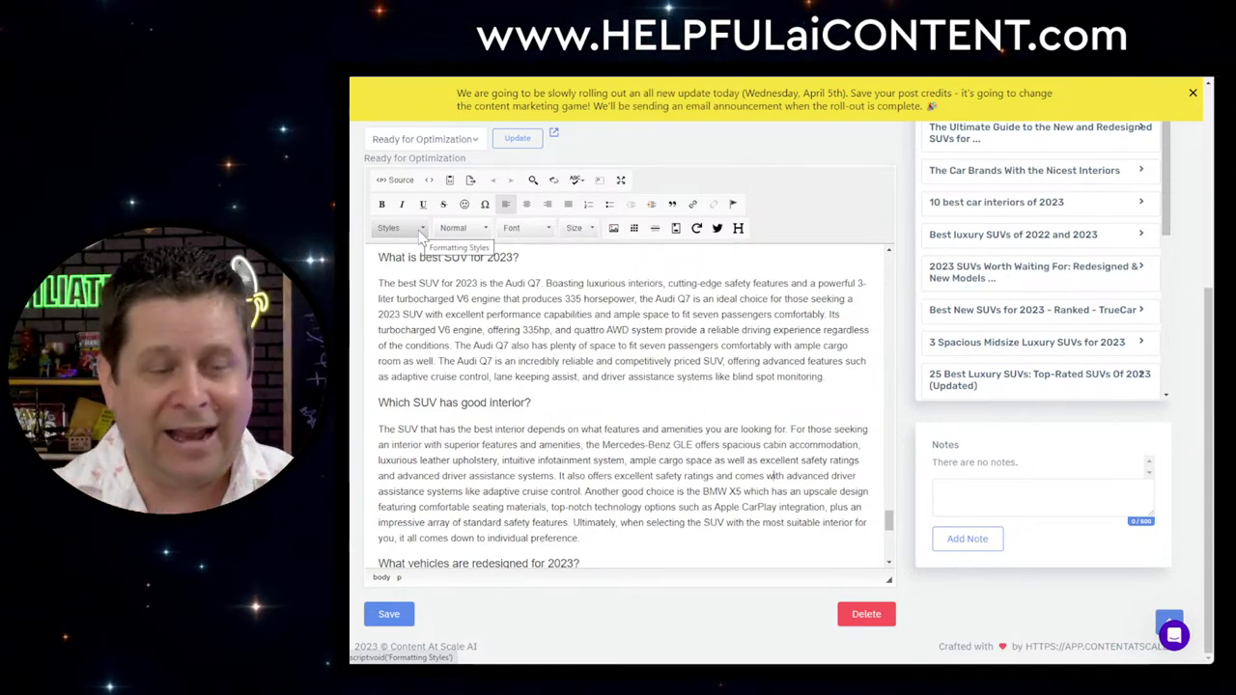
pyautogui.scroll(-5, 628, 405)
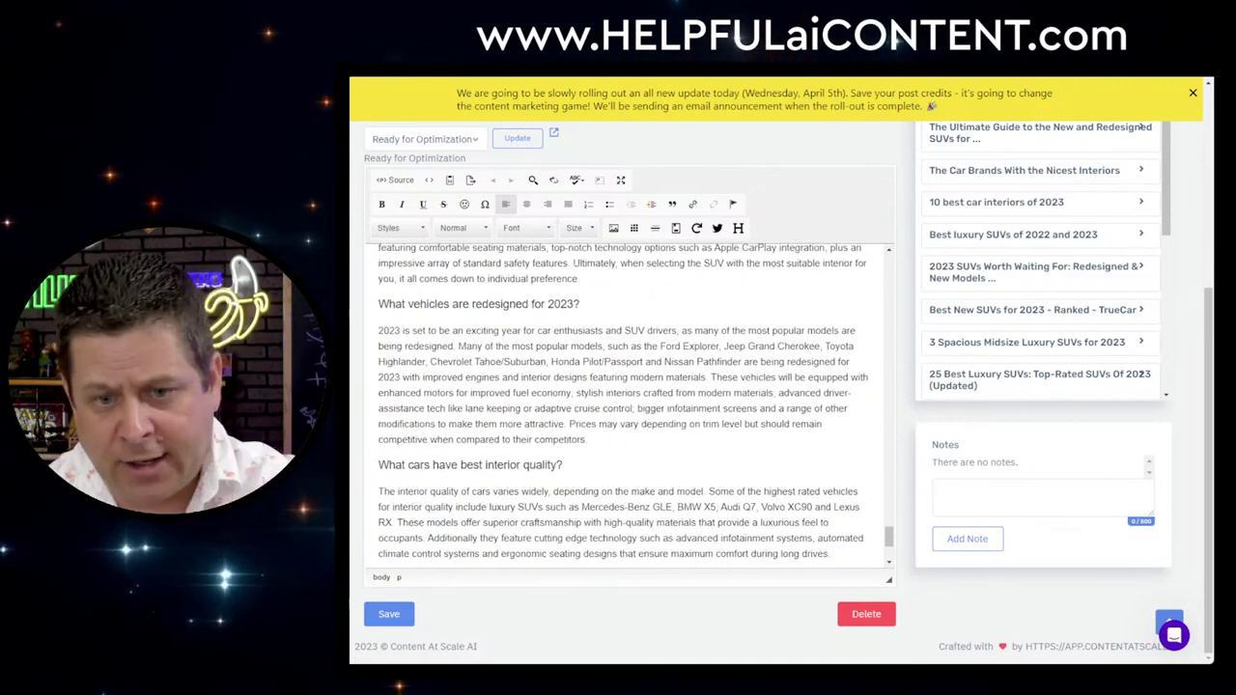
pyautogui.scroll(-3, 628, 406)
pyautogui.hotkey('alt', 'Tab')
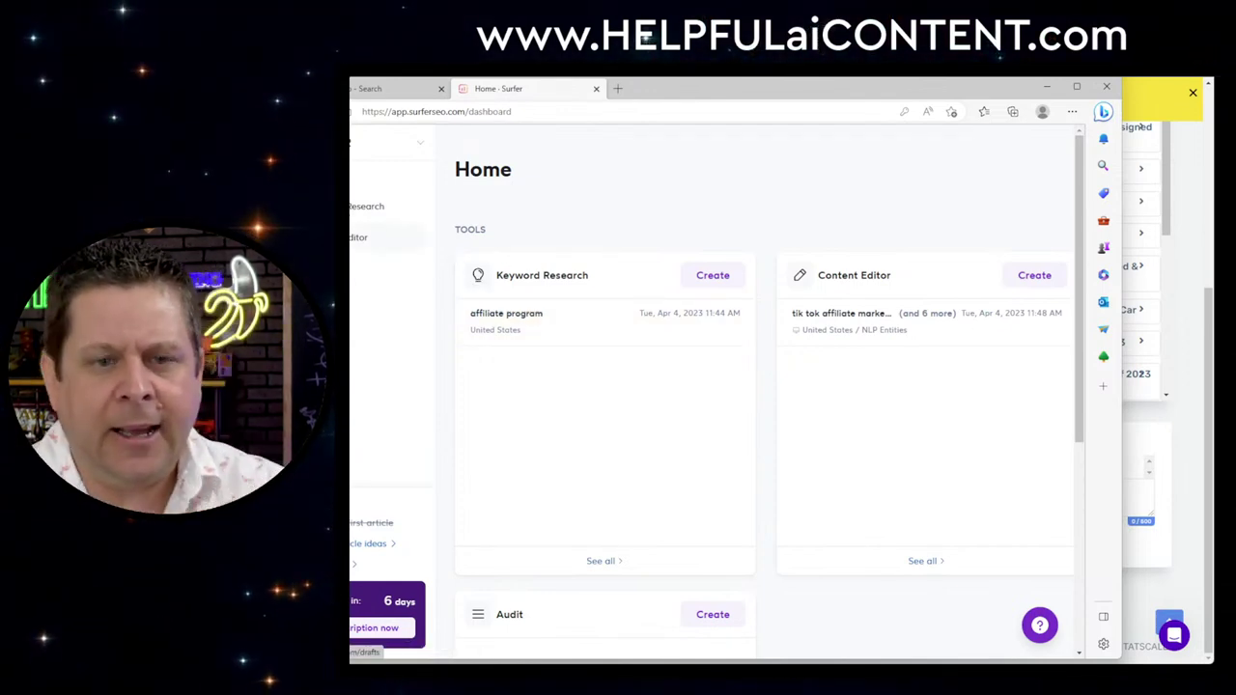
# Create a keyword research query for "suv" with United States results and reload the page to check its progress
pyautogui.click(367, 206)
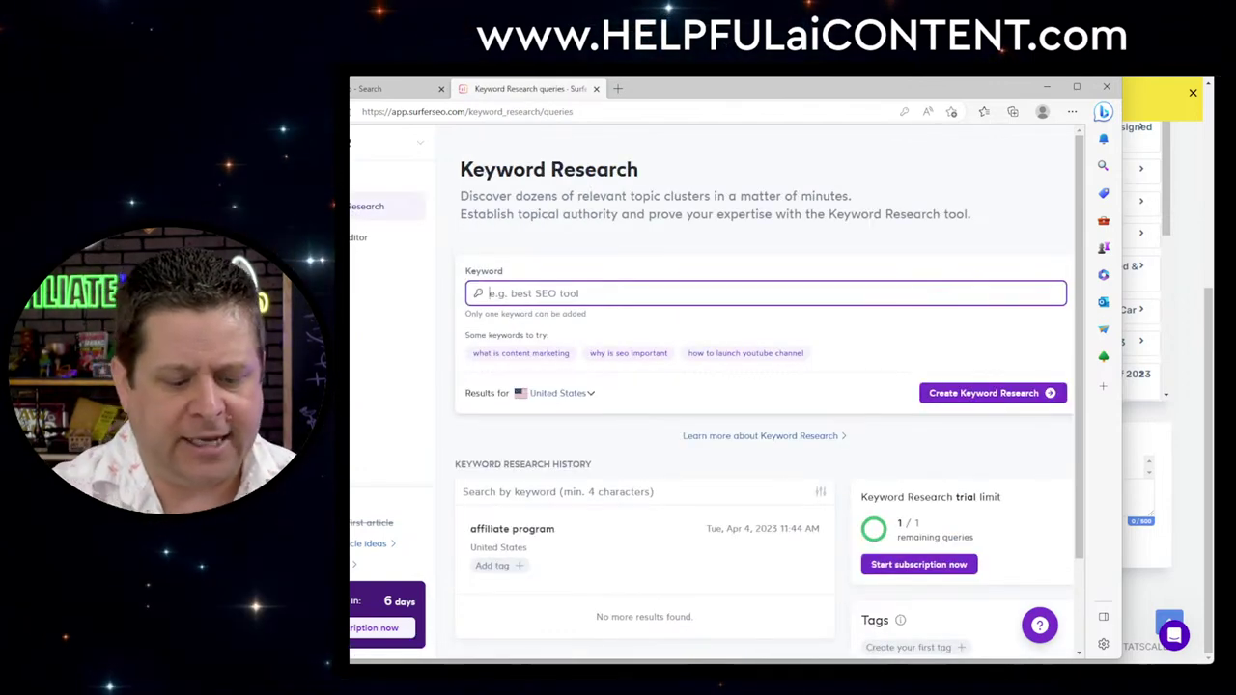
pyautogui.write('suv')
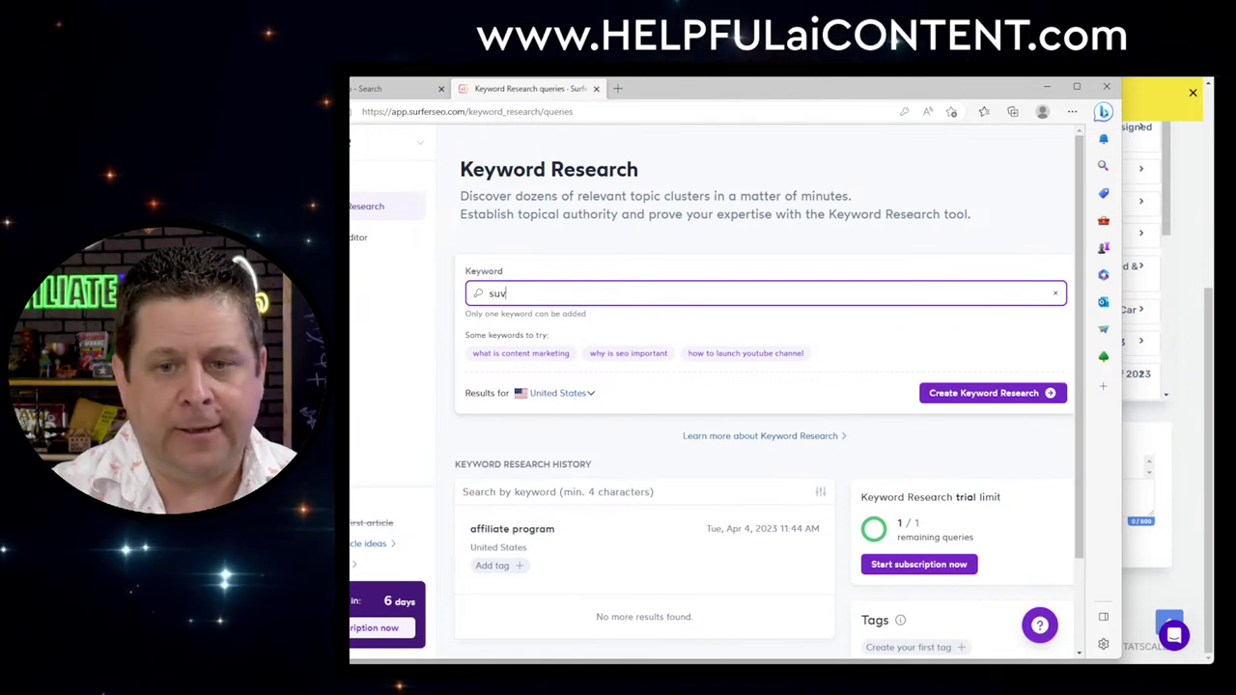
pyautogui.click(966, 394)
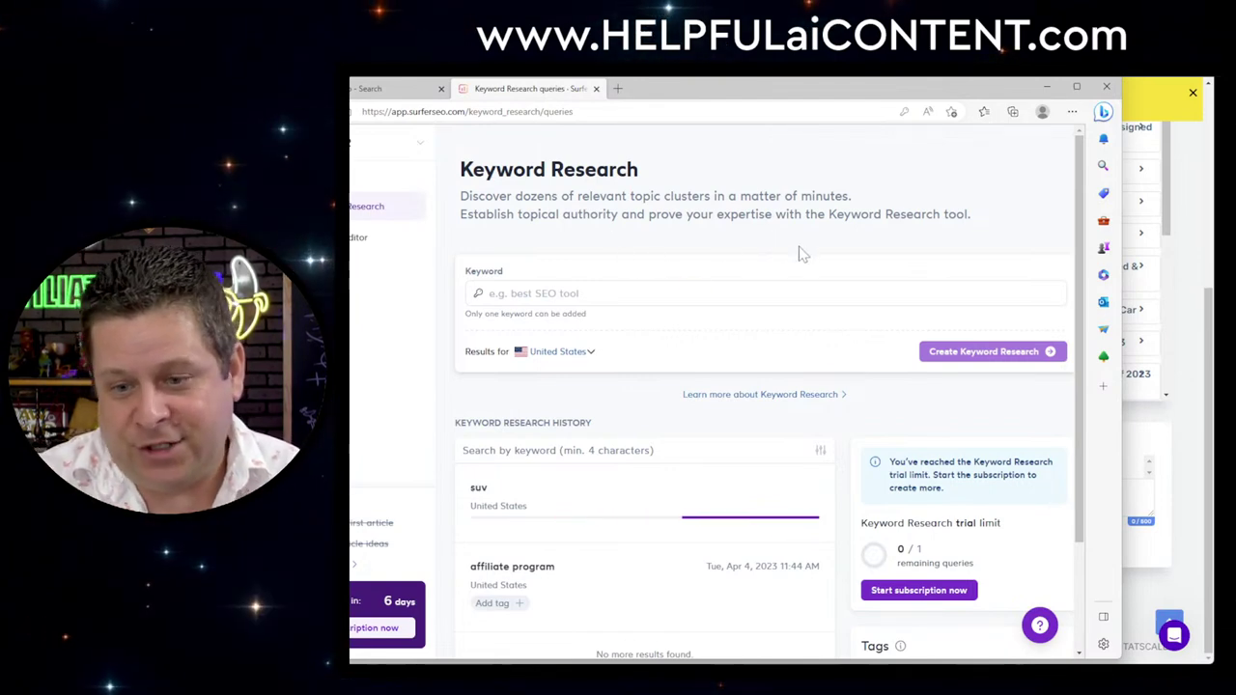
pyautogui.scroll(-1, 800, 251)
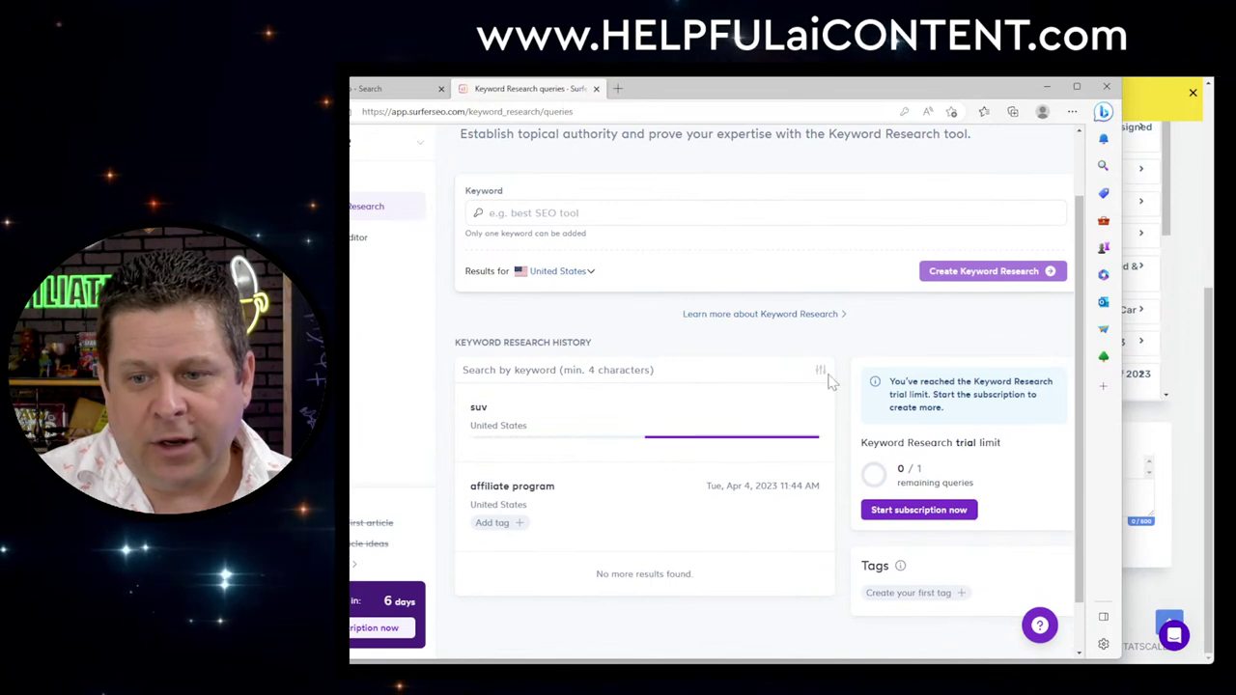
pyautogui.click(463, 369)
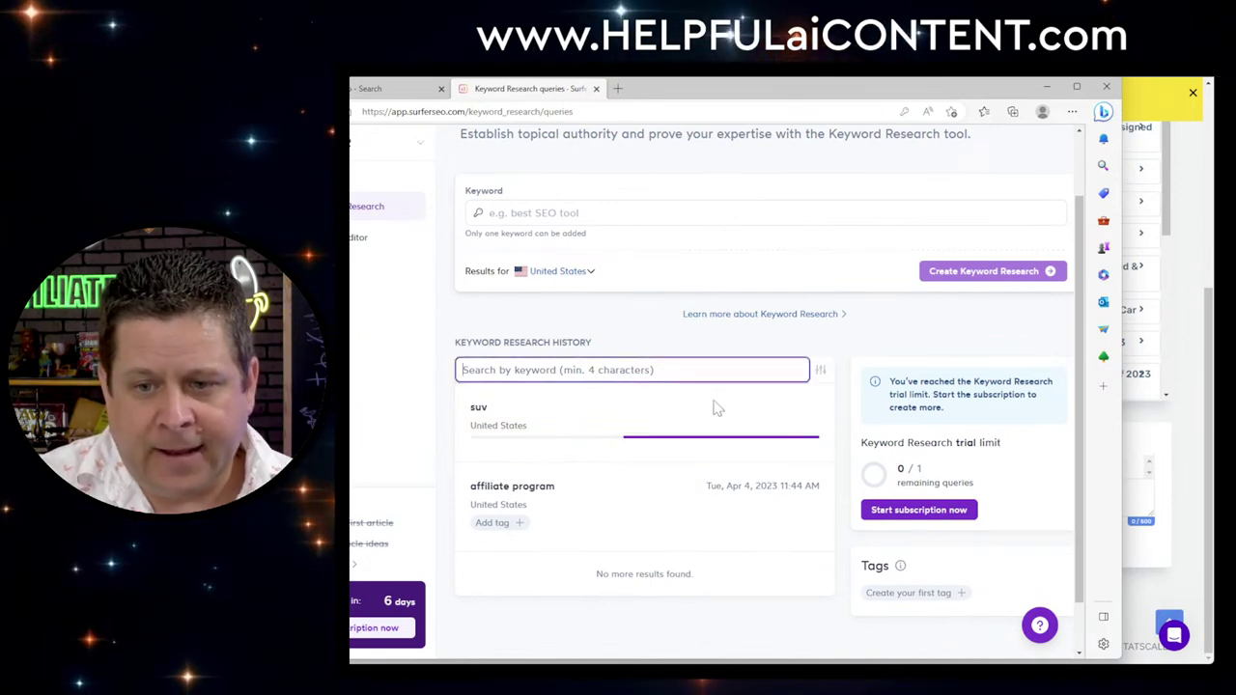
pyautogui.rightClick(702, 288)
pyautogui.click(753, 340)
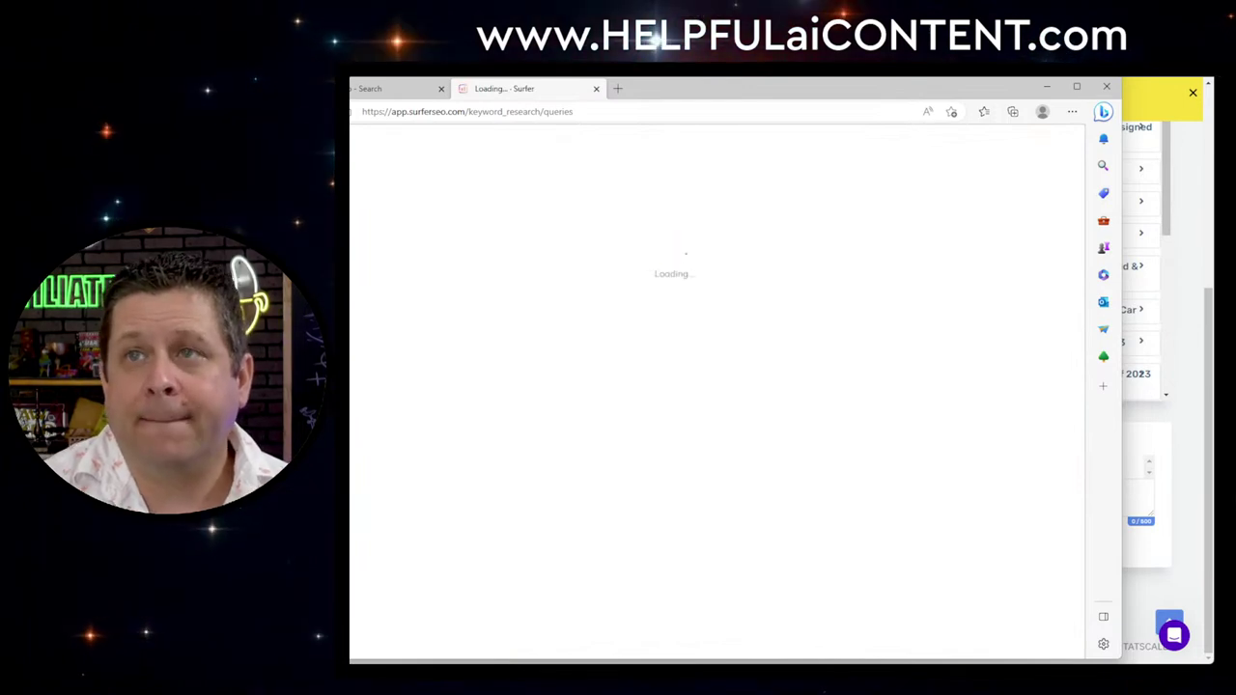
pyautogui.scroll(-2, 787, 435)
pyautogui.scroll(2, 787, 435)
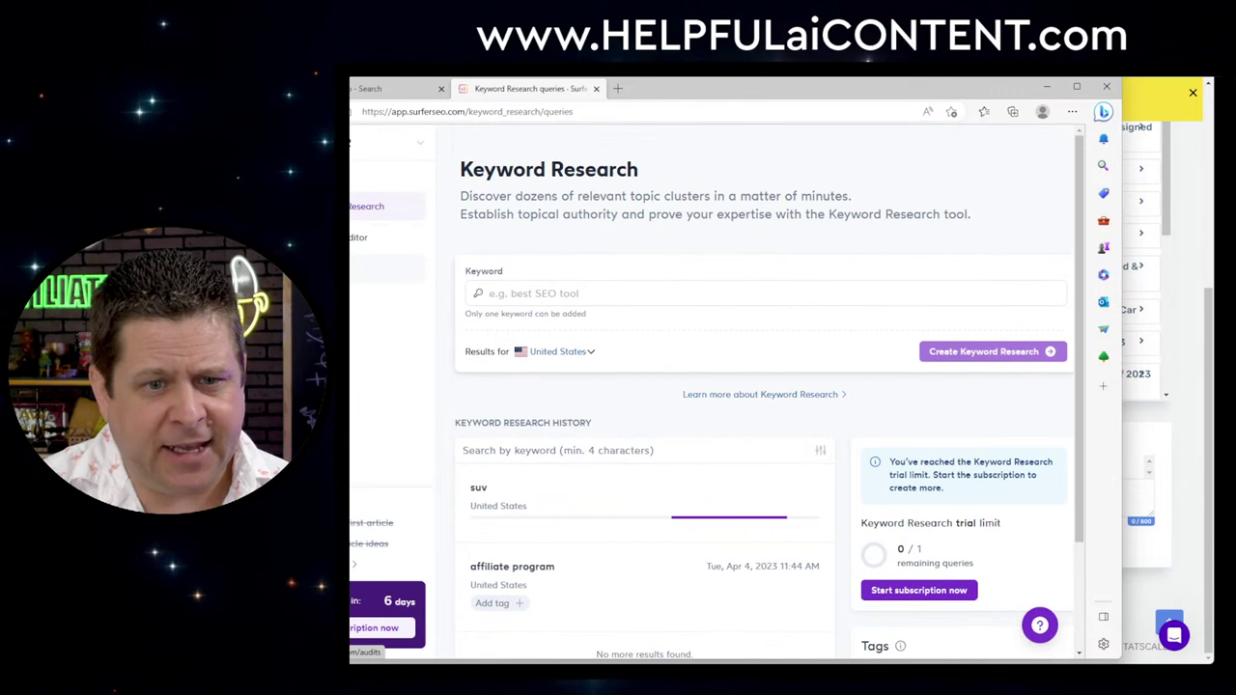
# Open the Content Editor in a new tab, view the tik tok affiliate marketing draft, and return to the query list
pyautogui.rightClick(353, 240)
pyautogui.click(386, 253)
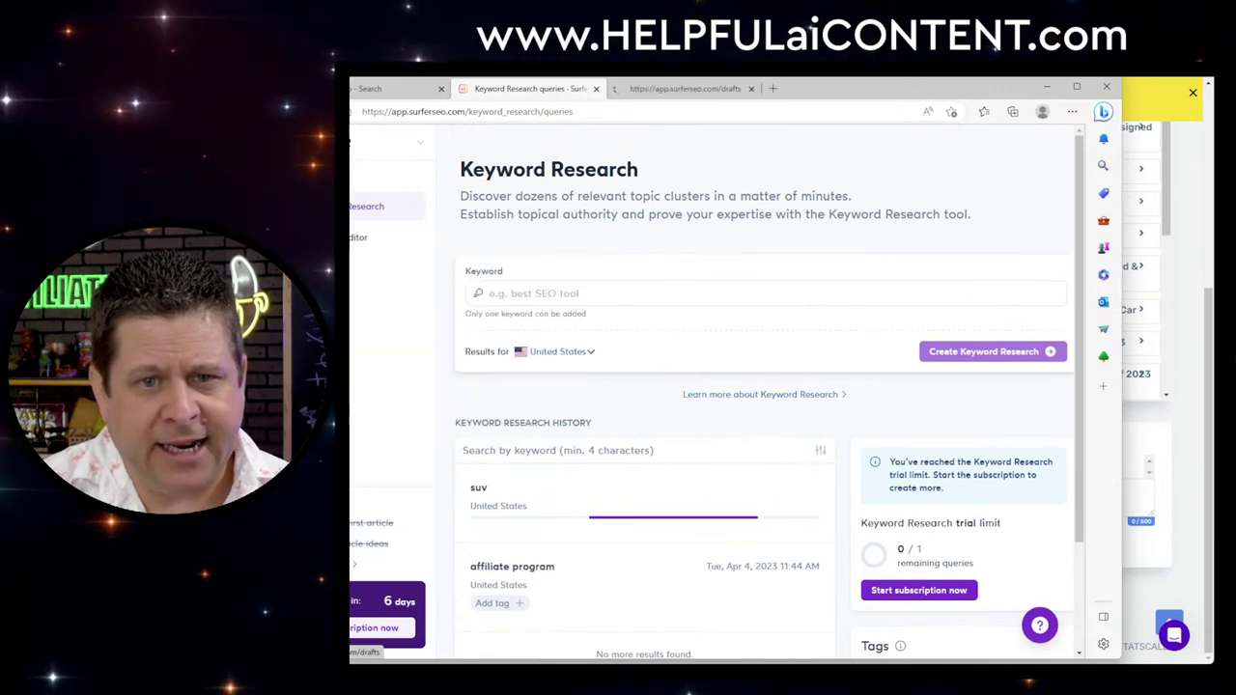
pyautogui.click(676, 90)
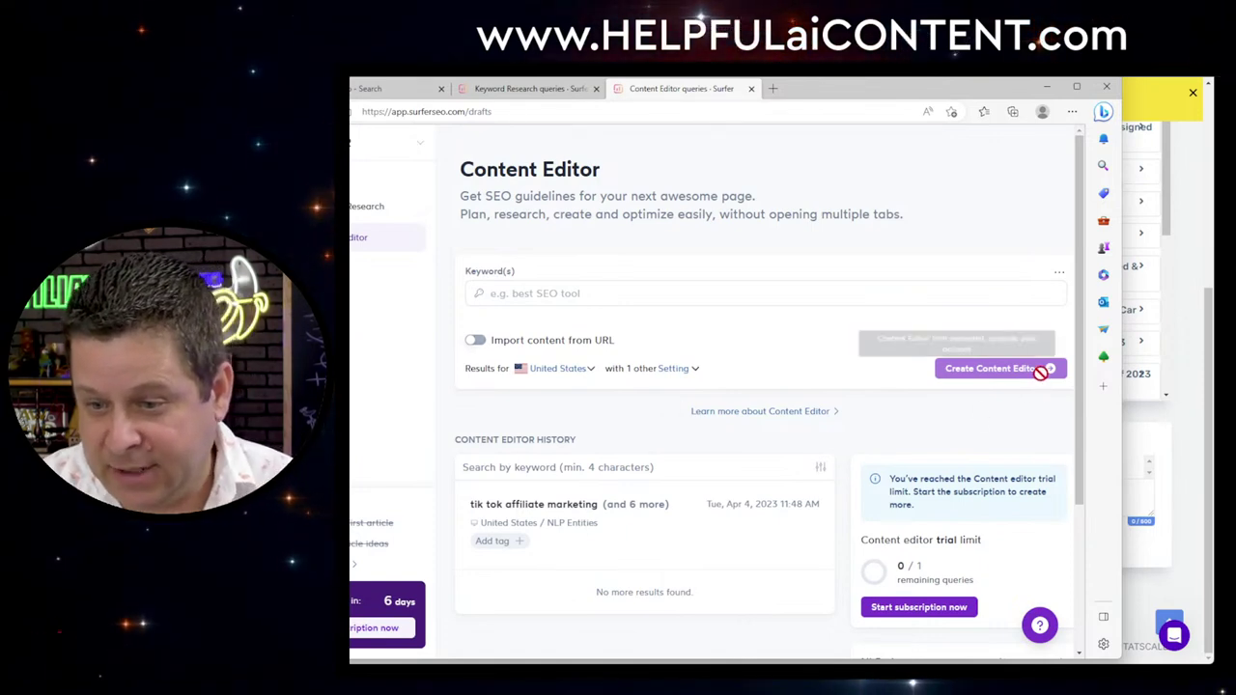
pyautogui.click(548, 512)
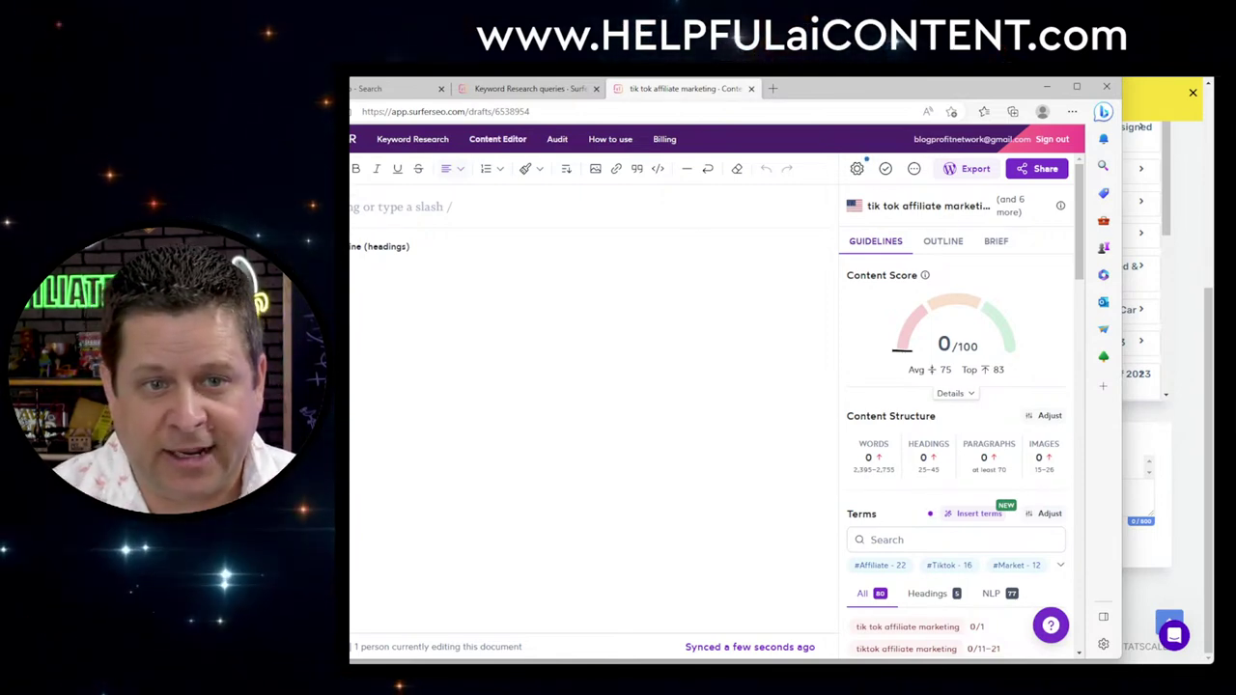
pyautogui.hotkey('alt', 'Left')
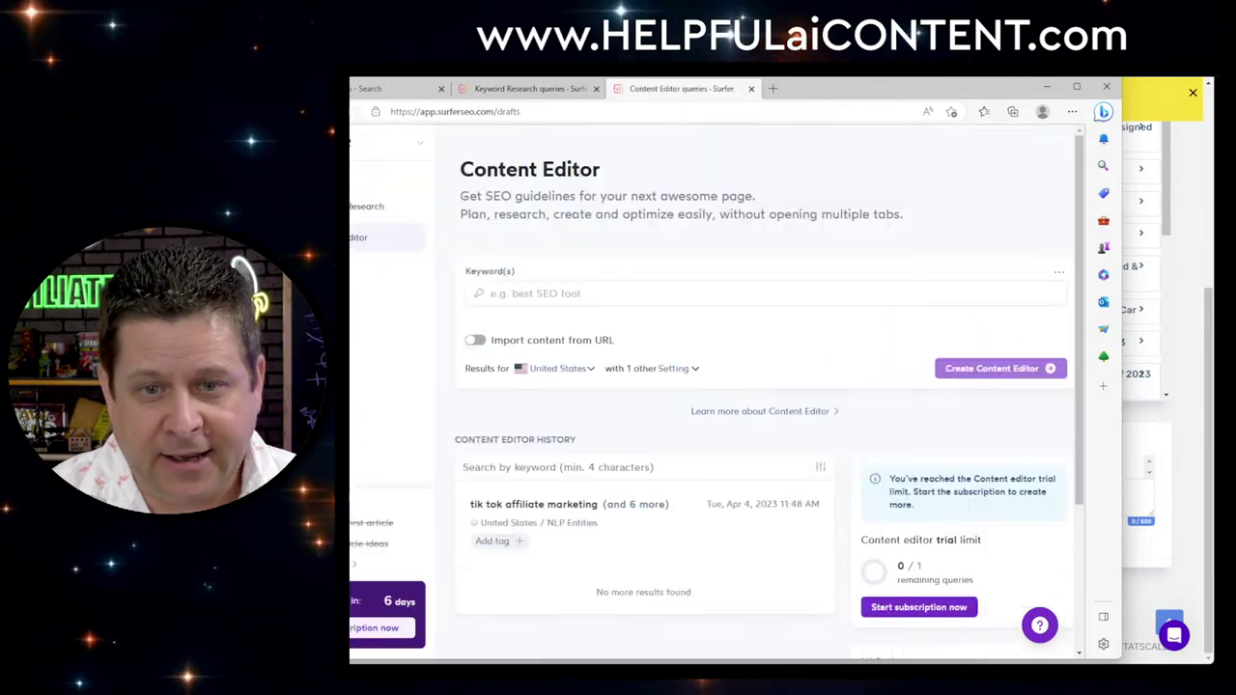
# Delete the tik tok affiliate marketing query from the Content Editor history
pyautogui.scroll(-3, 874, 599)
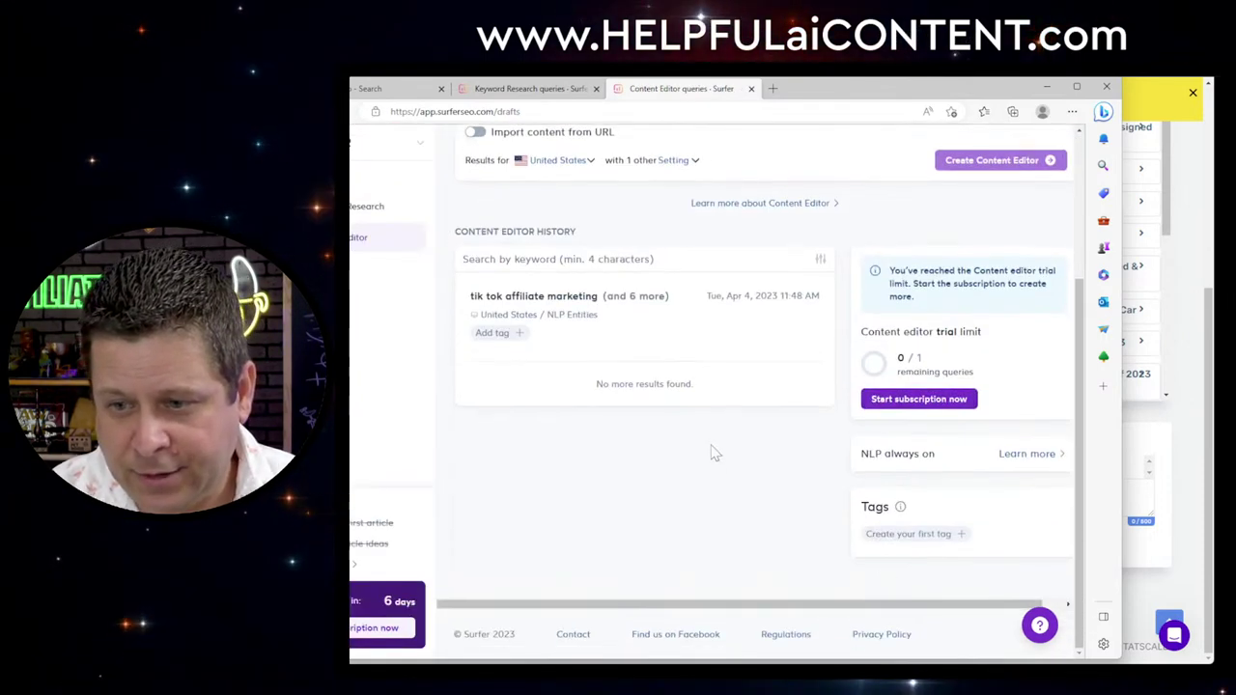
pyautogui.scroll(3, 745, 367)
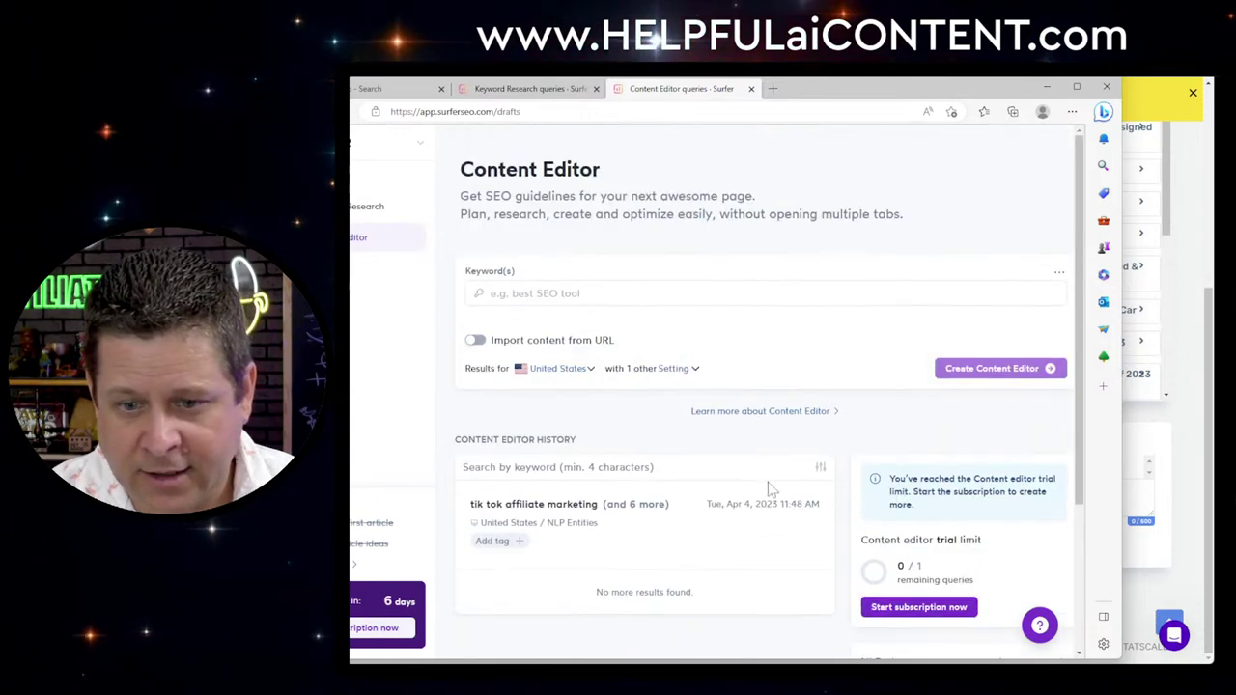
pyautogui.click(809, 507)
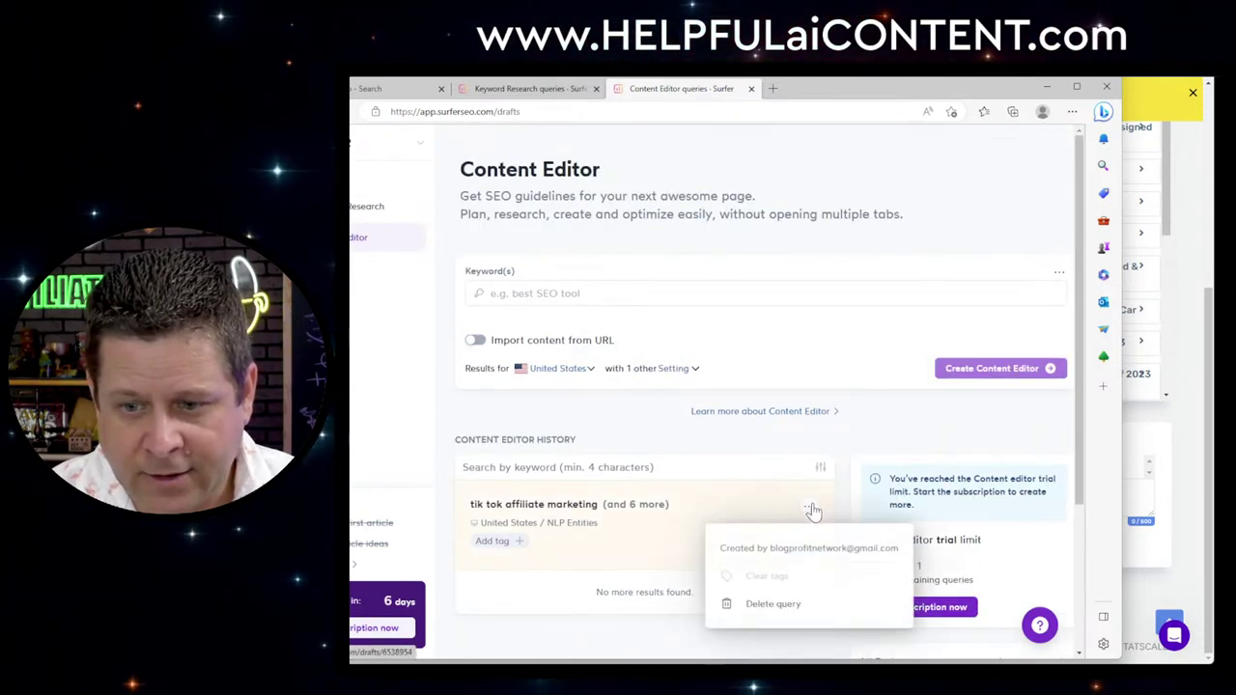
pyautogui.click(781, 605)
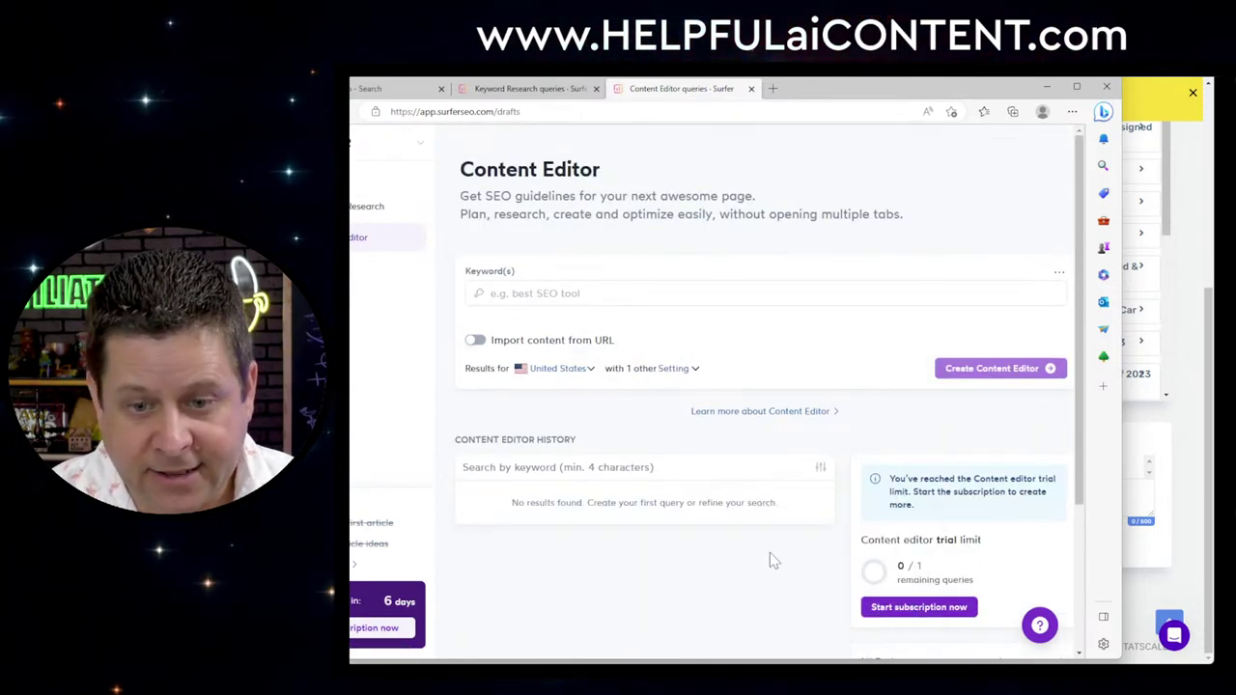
# Try to create a new Content Editor query with the keyword field left empty
pyautogui.rightClick(698, 410)
pyautogui.hotkey('alt', 'Tab')
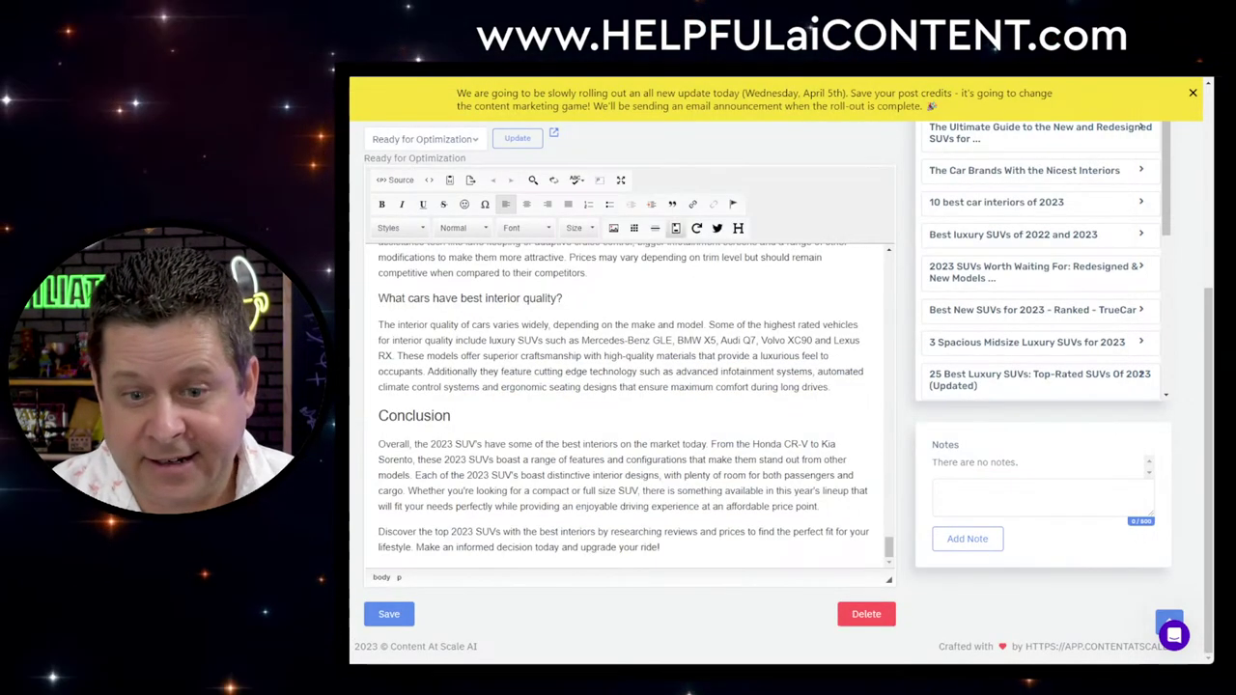
pyautogui.hotkey('alt', 'Tab')
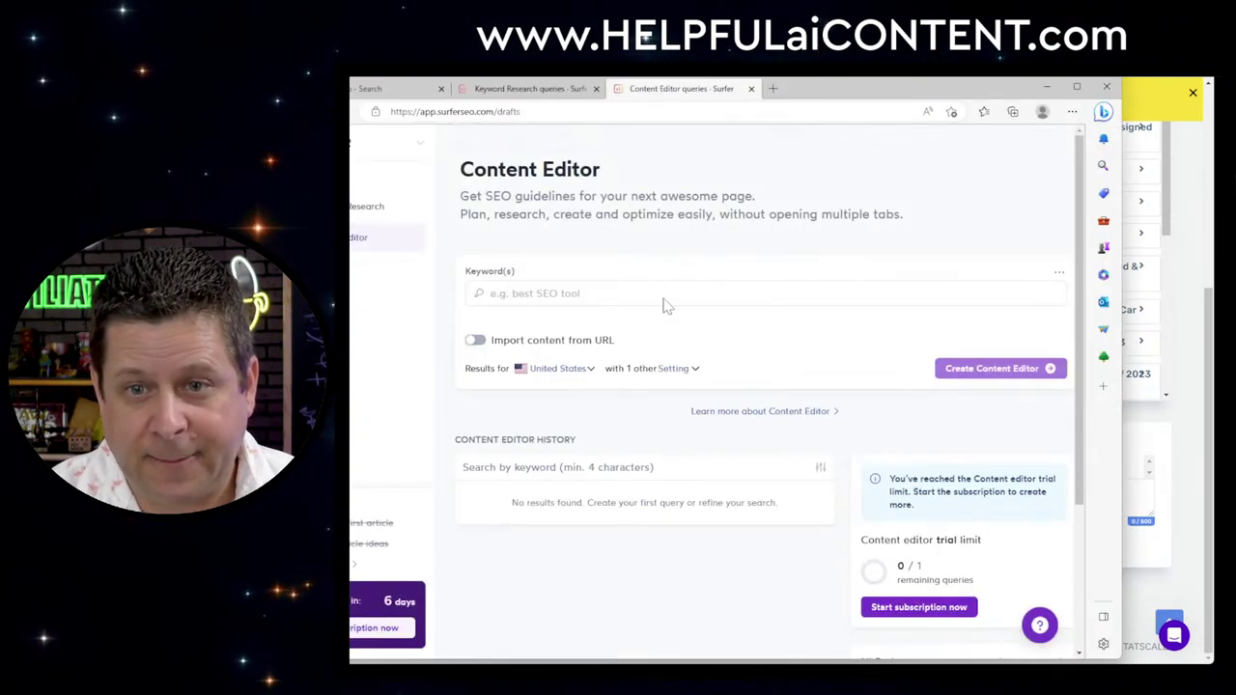
pyautogui.click(1019, 368)
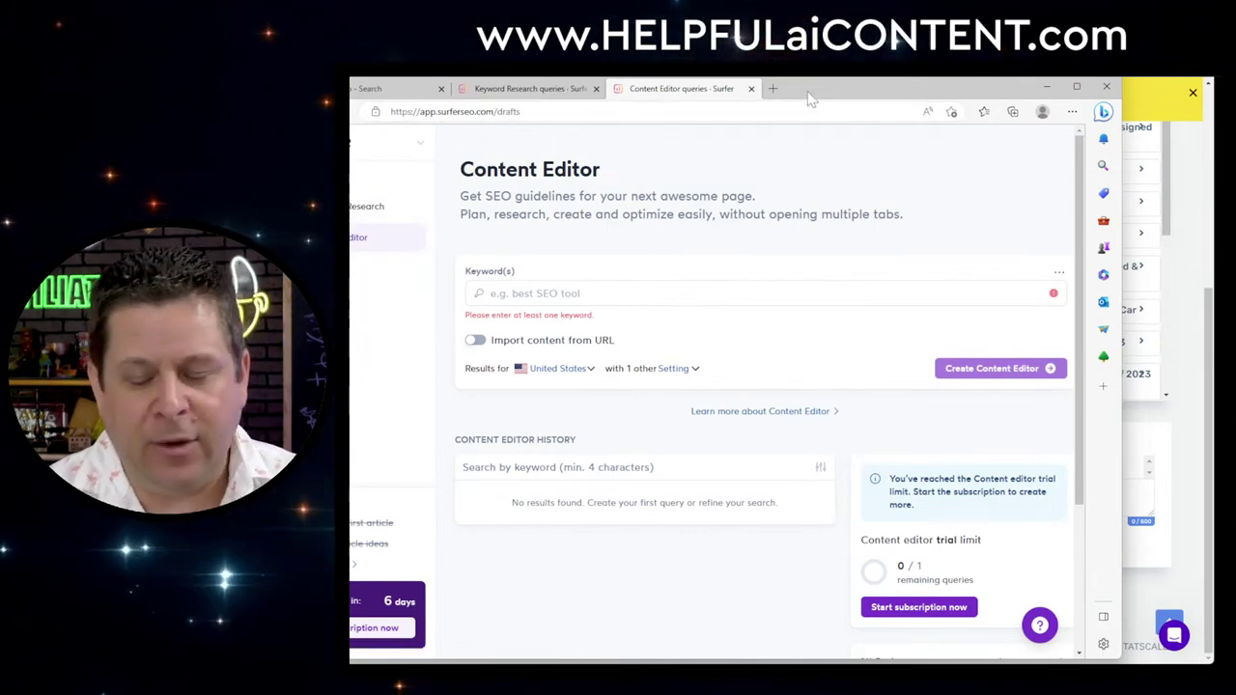
# Check the Keyword Research tab, look back at the InstructBot and Content At Scale results, and switch to ShortlyAI
pyautogui.click(510, 92)
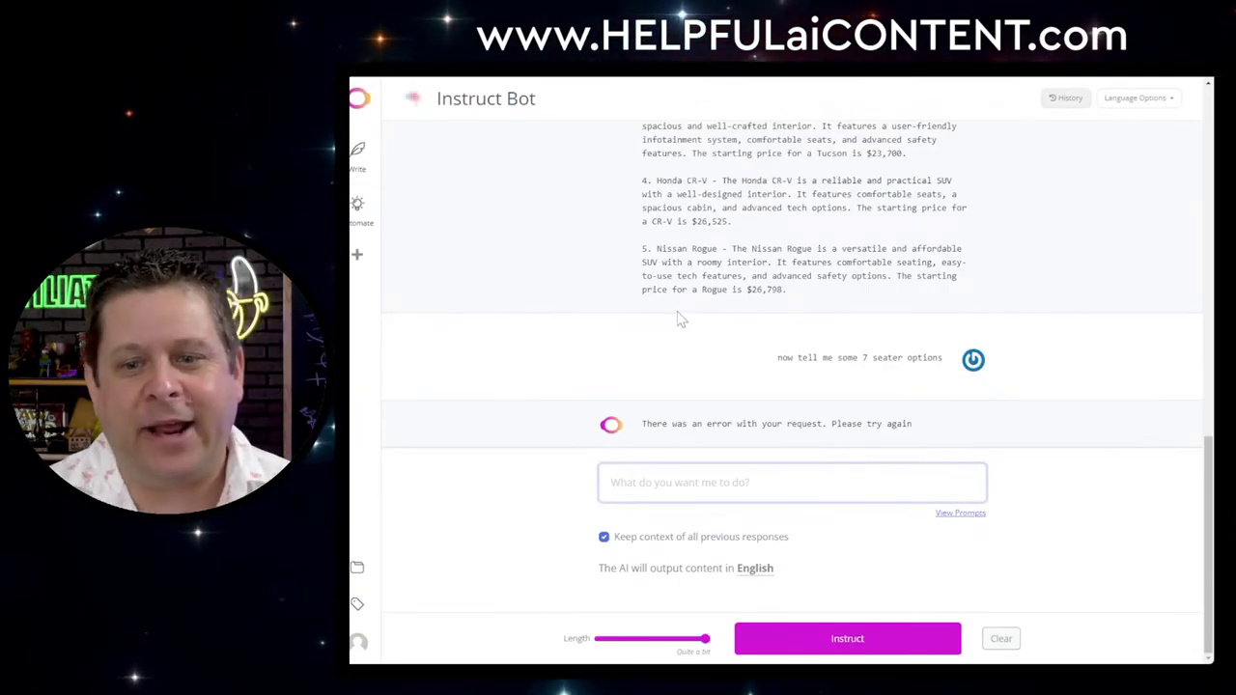
pyautogui.scroll(10, 680, 319)
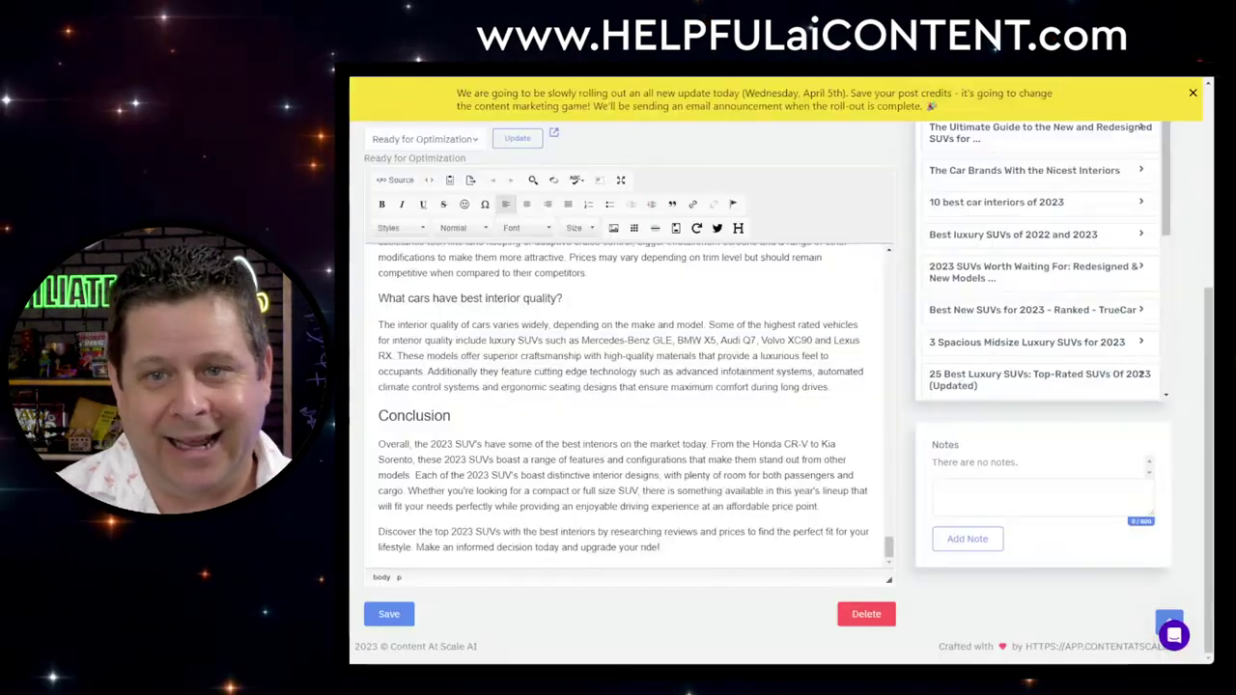
pyautogui.scroll(10, 690, 277)
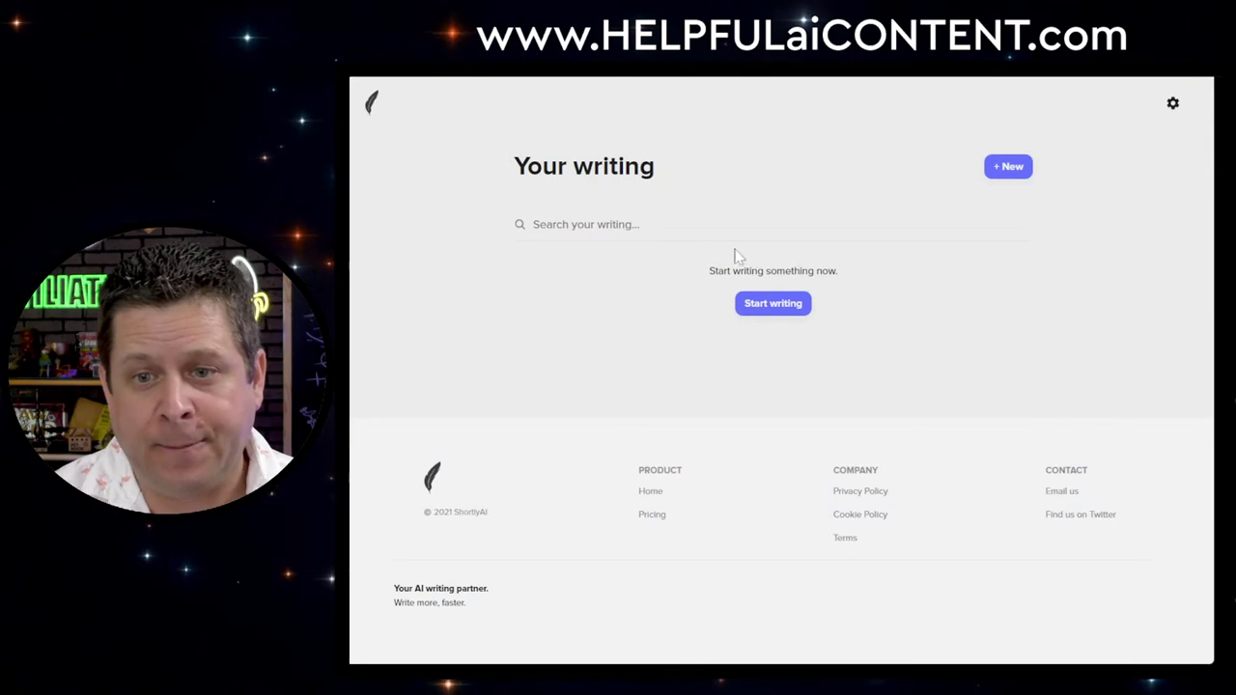
pyautogui.write('https://app.contentatscale.ai/rewrite-prepare/?id=52889')
pyautogui.hotkey('ctrl', 'a')
pyautogui.press('BackSpace')
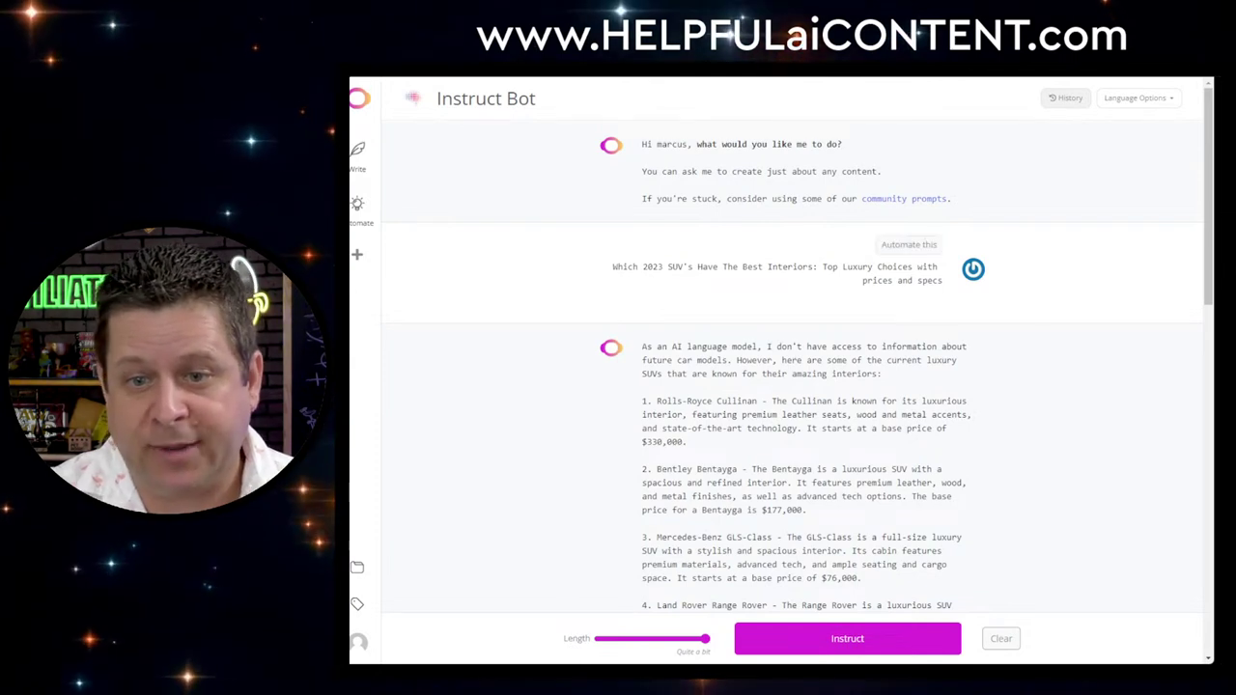
# Copy the original 2023 SUV interiors prompt from InstructBot and start a new article/blog document in ShortlyAI
pyautogui.moveTo(612, 267); pyautogui.dragTo(946, 302)
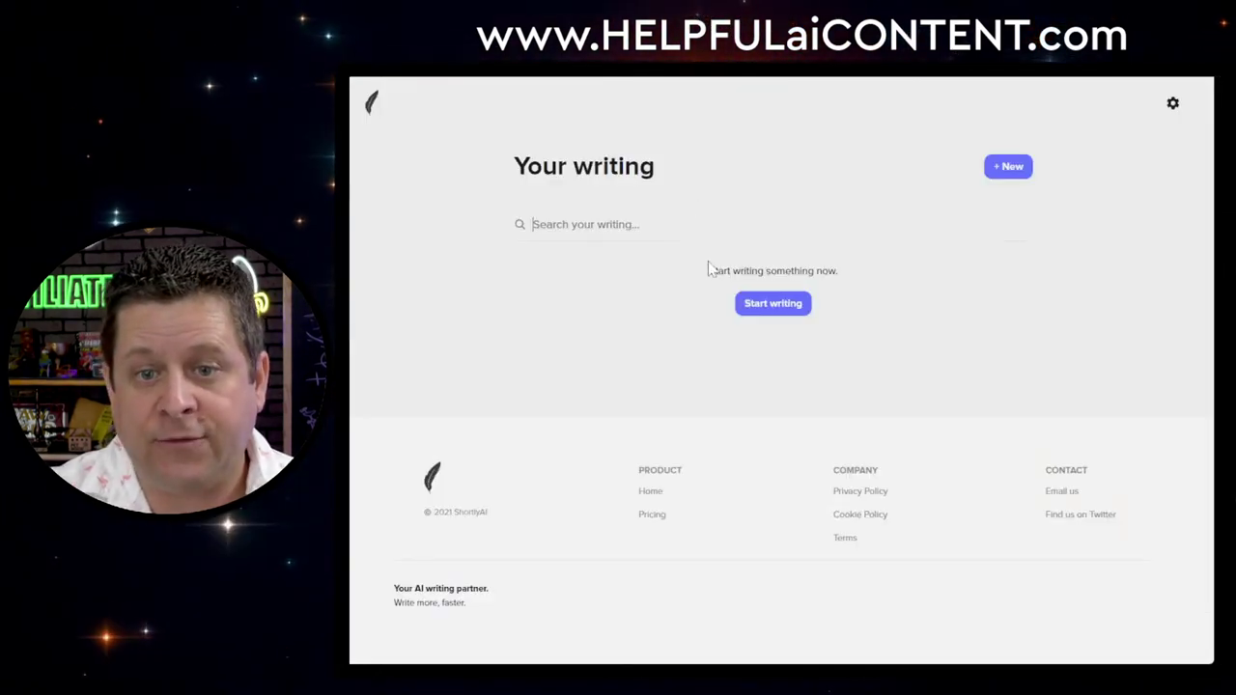
pyautogui.write("Which 2023 SUV's Have The Best Interiors: Top Luxury Choices with prices and specs")
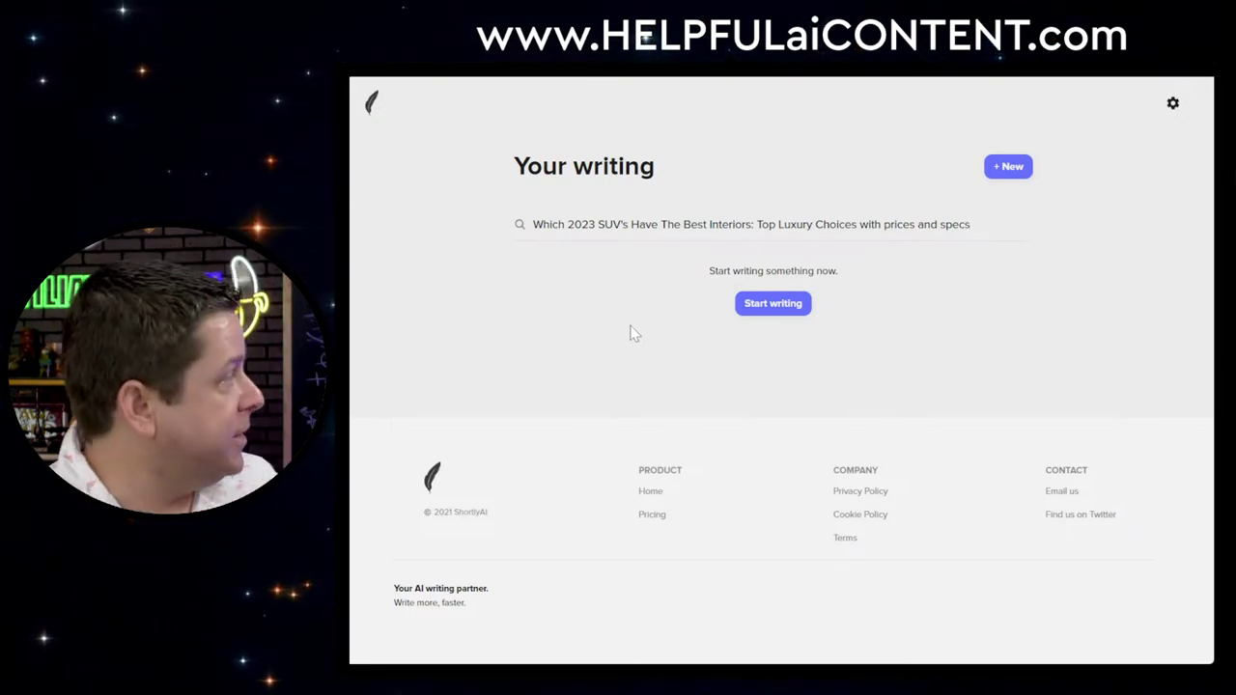
pyautogui.click(772, 307)
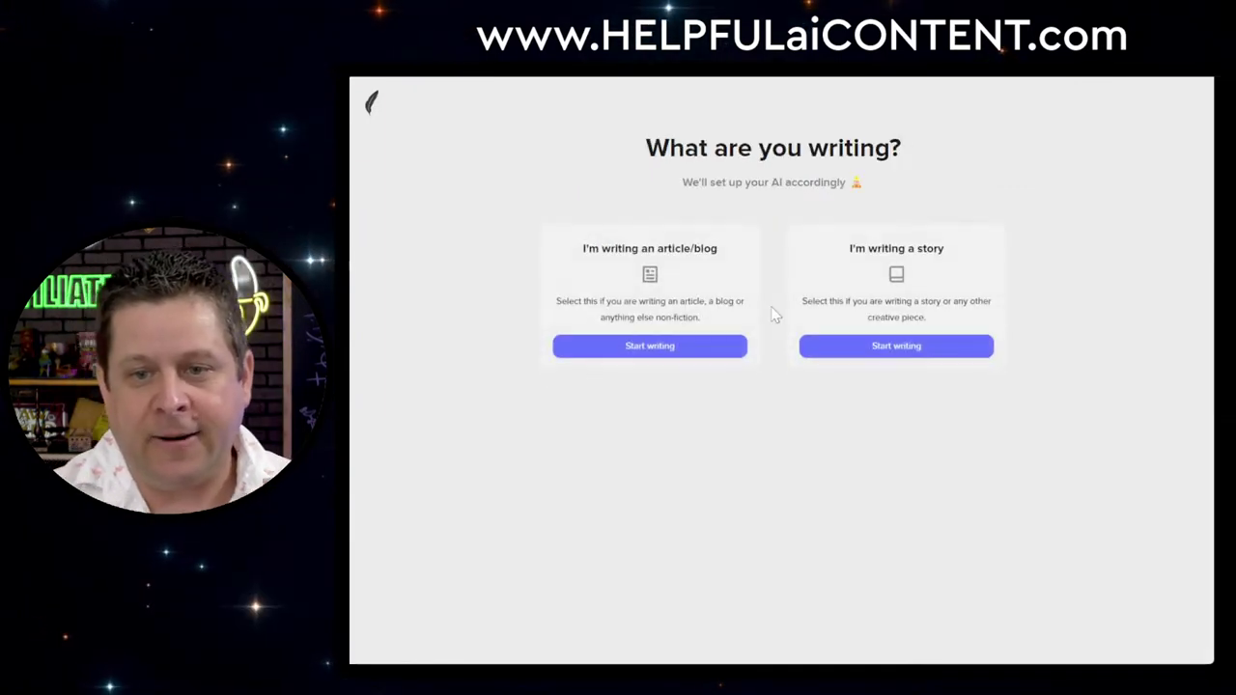
pyautogui.click(706, 351)
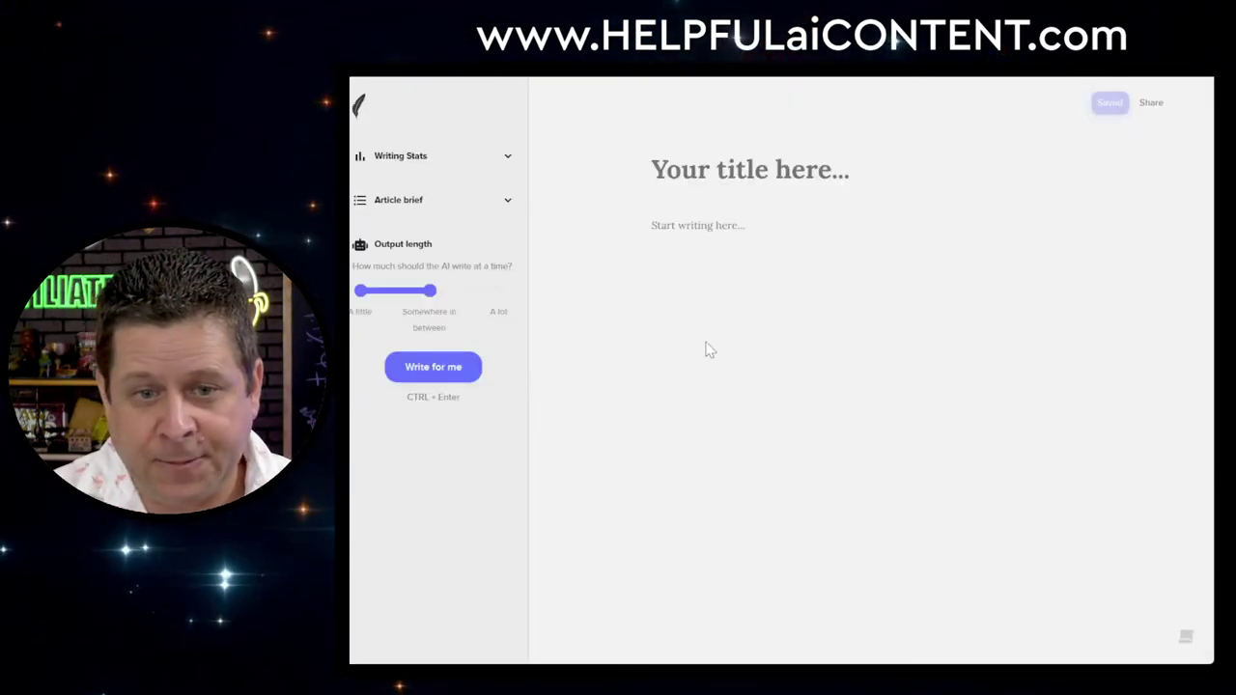
# Set the output length to A lot and title the article "Which 2023 SUV's Have The Best Interiors: Top Luxury Choices with prices and specs"
pyautogui.click(498, 290)
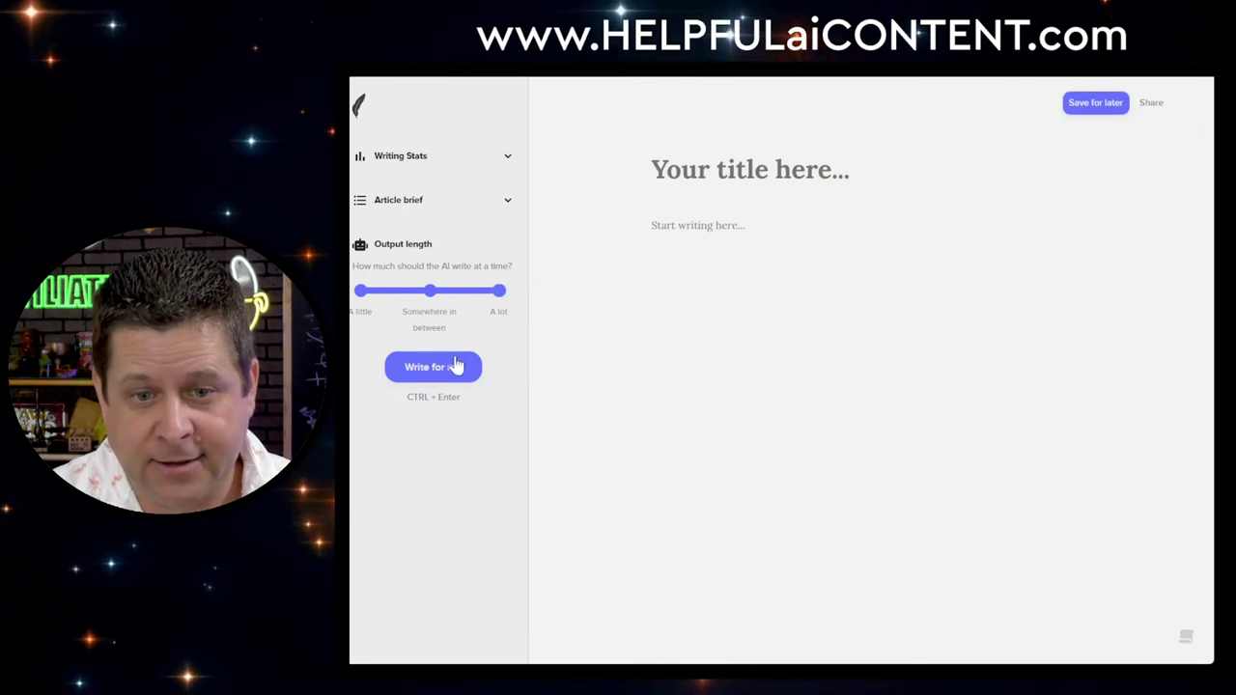
pyautogui.click(653, 170)
pyautogui.write("Which 2023 SUV's Have The Best Interiors: Top Luxury Choices with prices and specs")
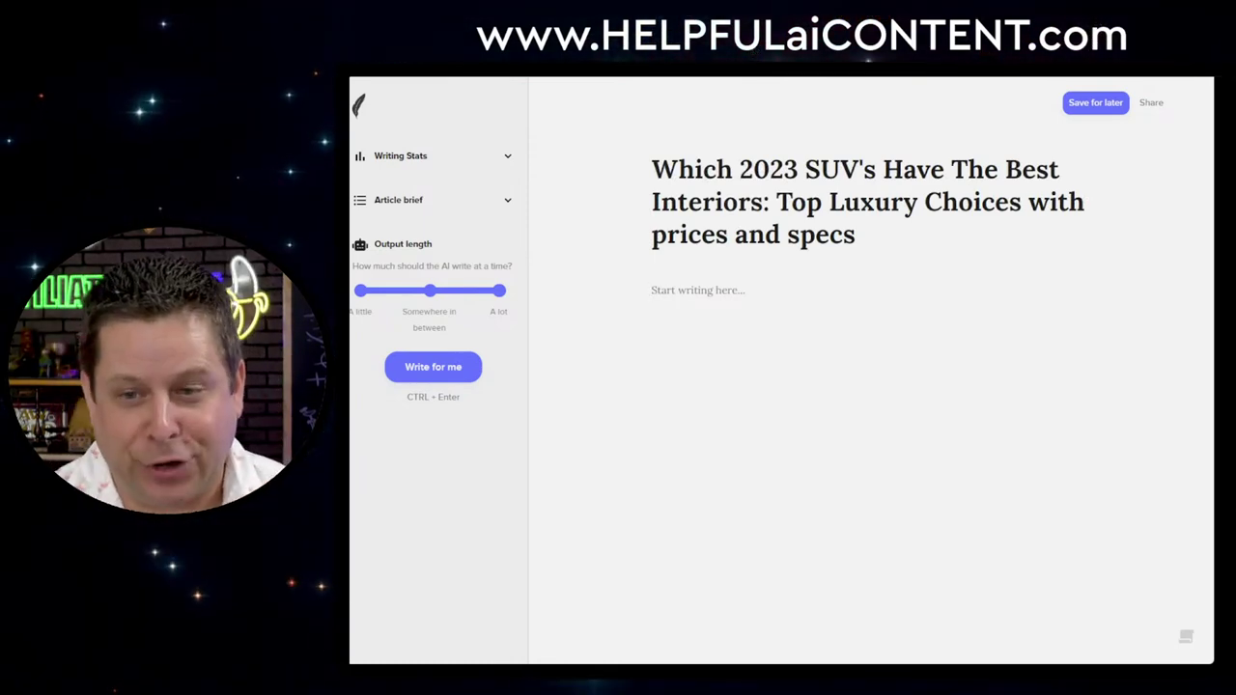
# Enter the title sentence as the first body line and have the AI extend the article several times
pyautogui.write("Which 2023 SUV's Have The Best Interiors: Top Luxury Choices with prices and specs")
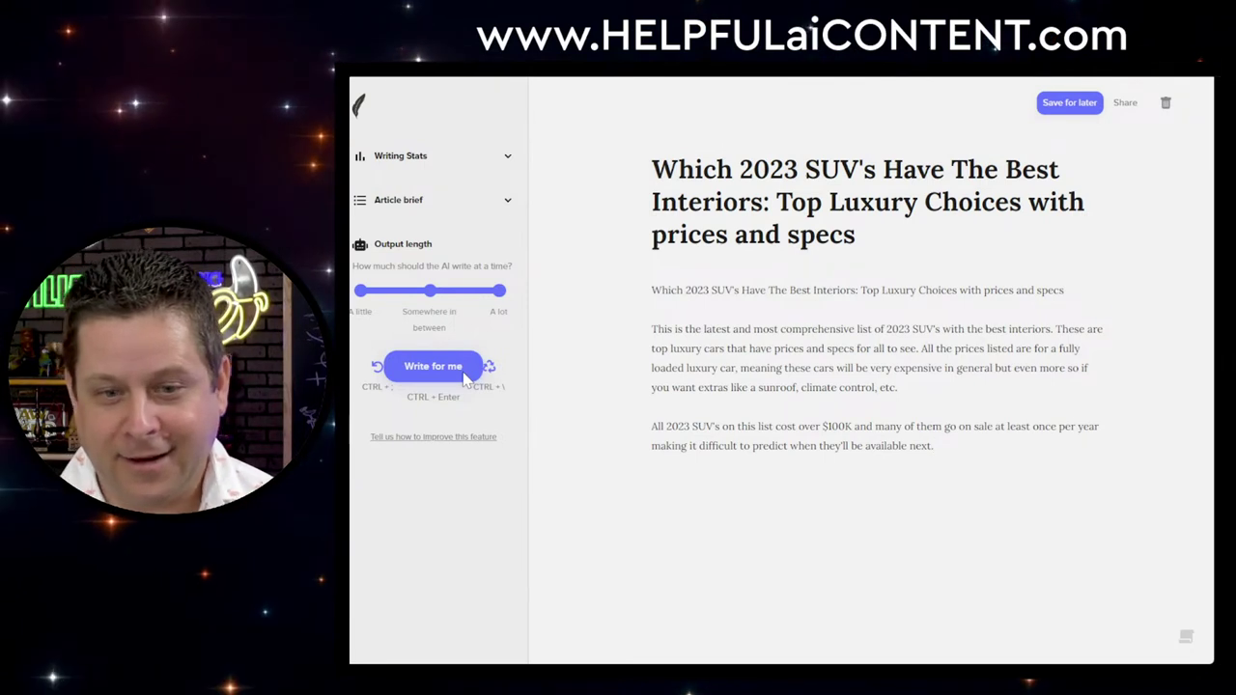
pyautogui.click(462, 368)
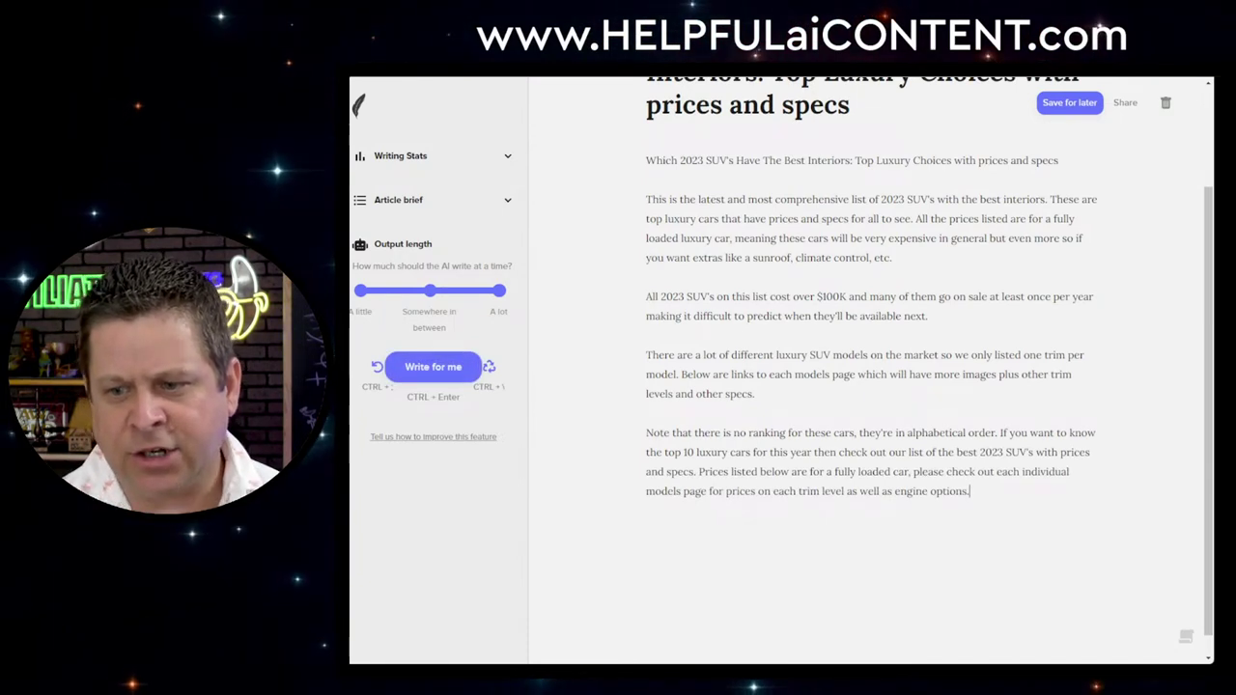
pyautogui.click(447, 368)
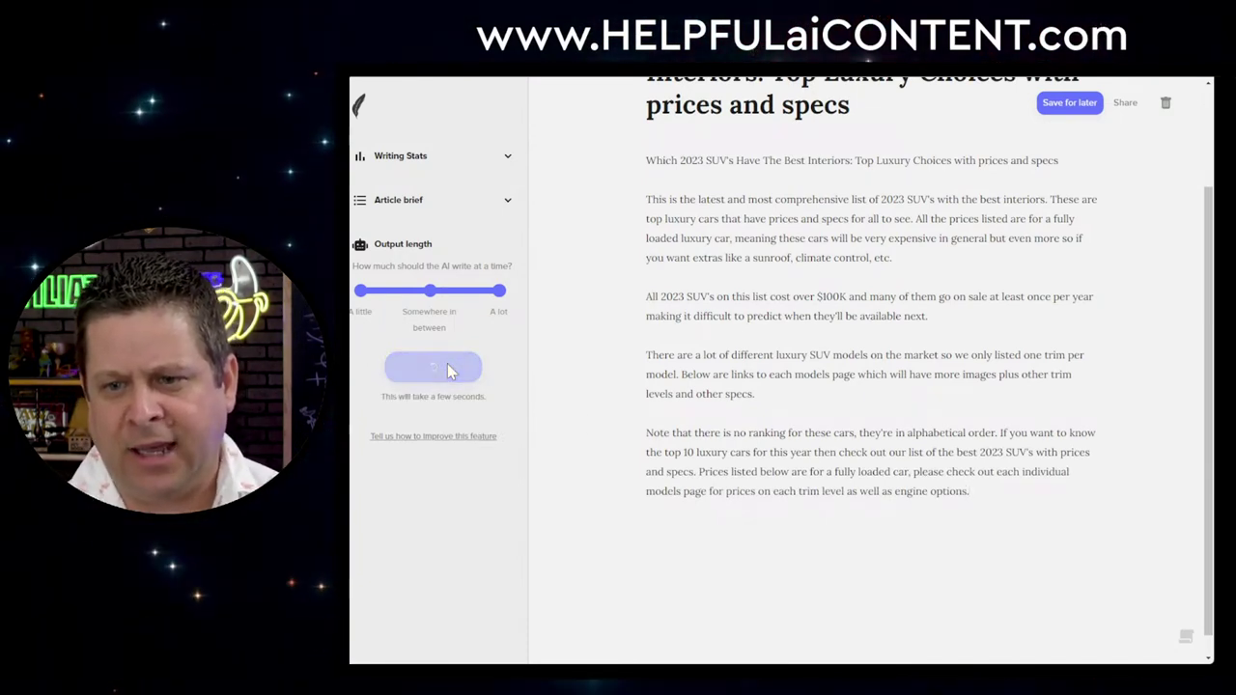
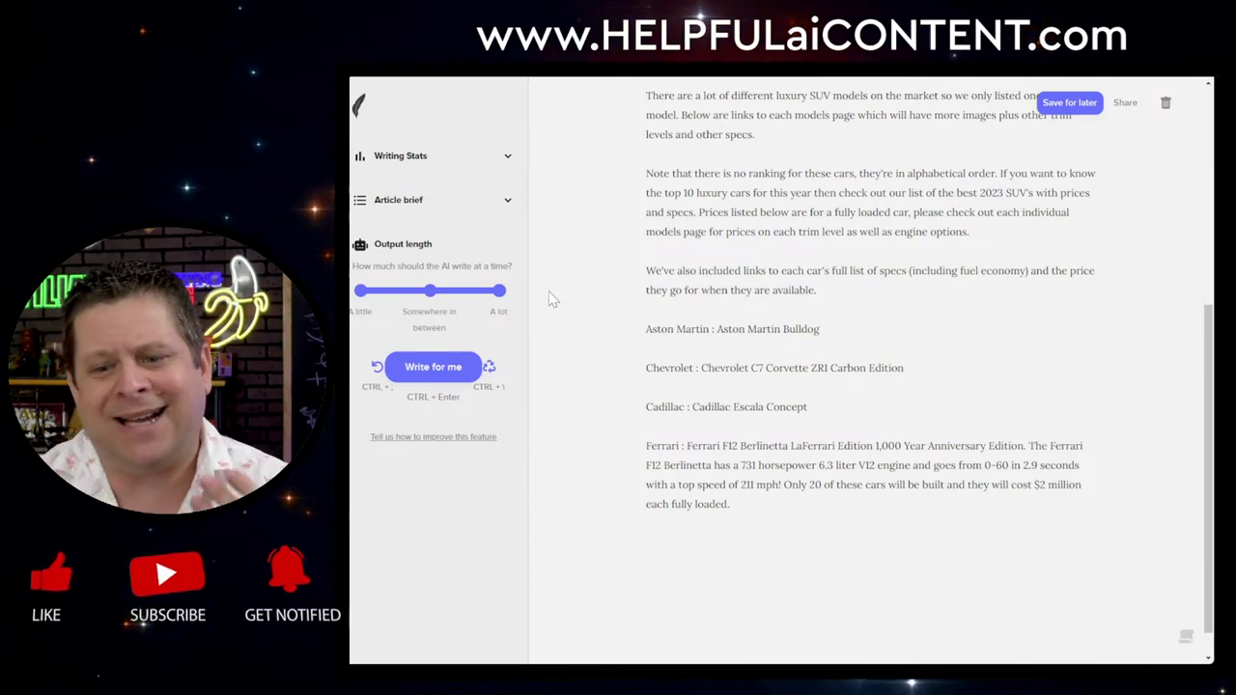
# Enter the article brief "please list the best expensive suvs with prices and specs" and have the AI continue the article
pyautogui.scroll(5, 869, 367)
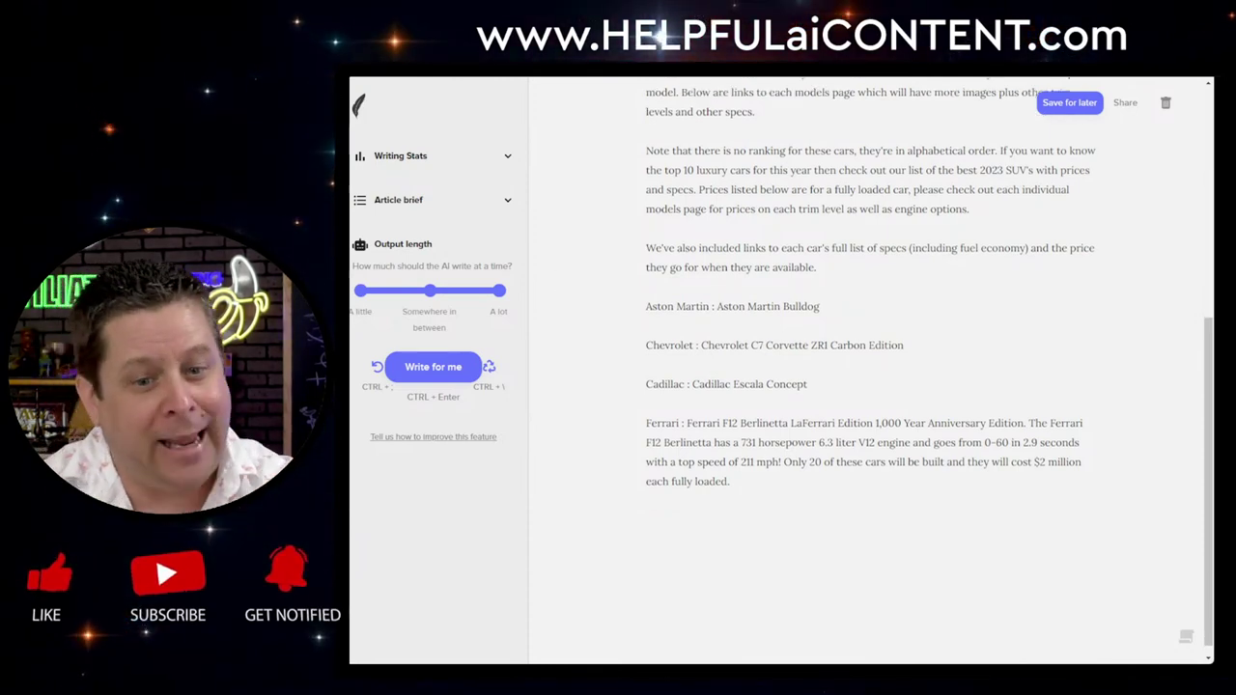
pyautogui.scroll(-5, 524, 365)
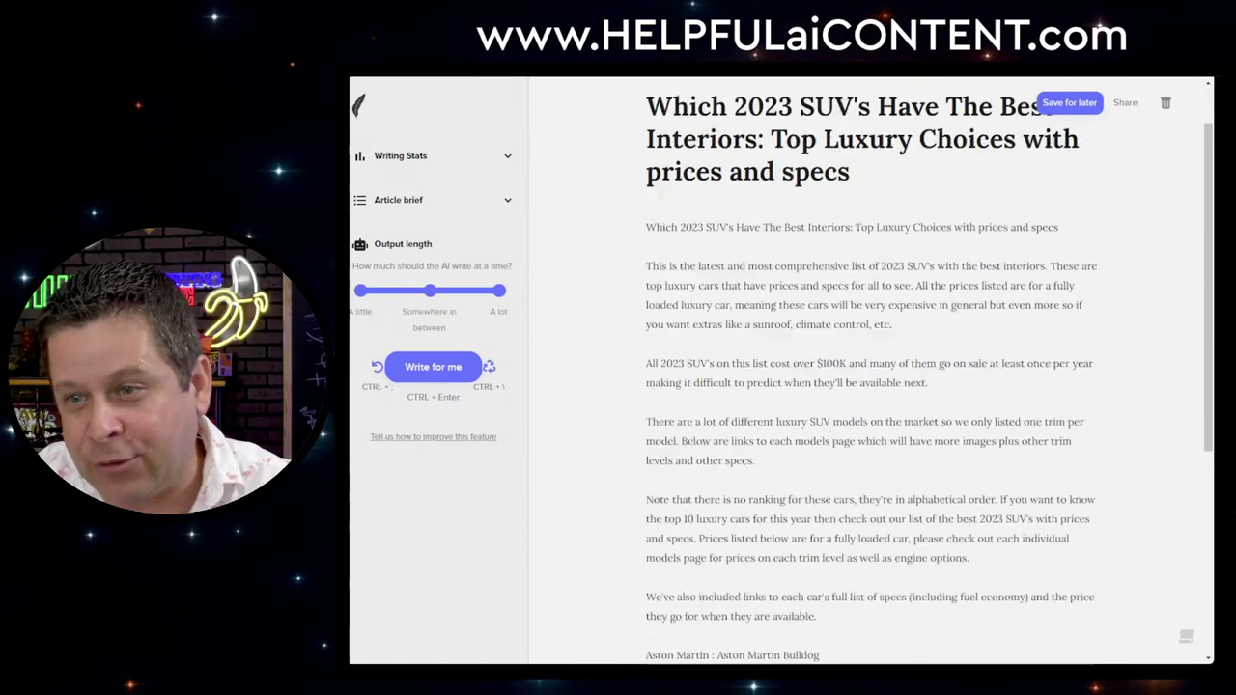
pyautogui.click(427, 203)
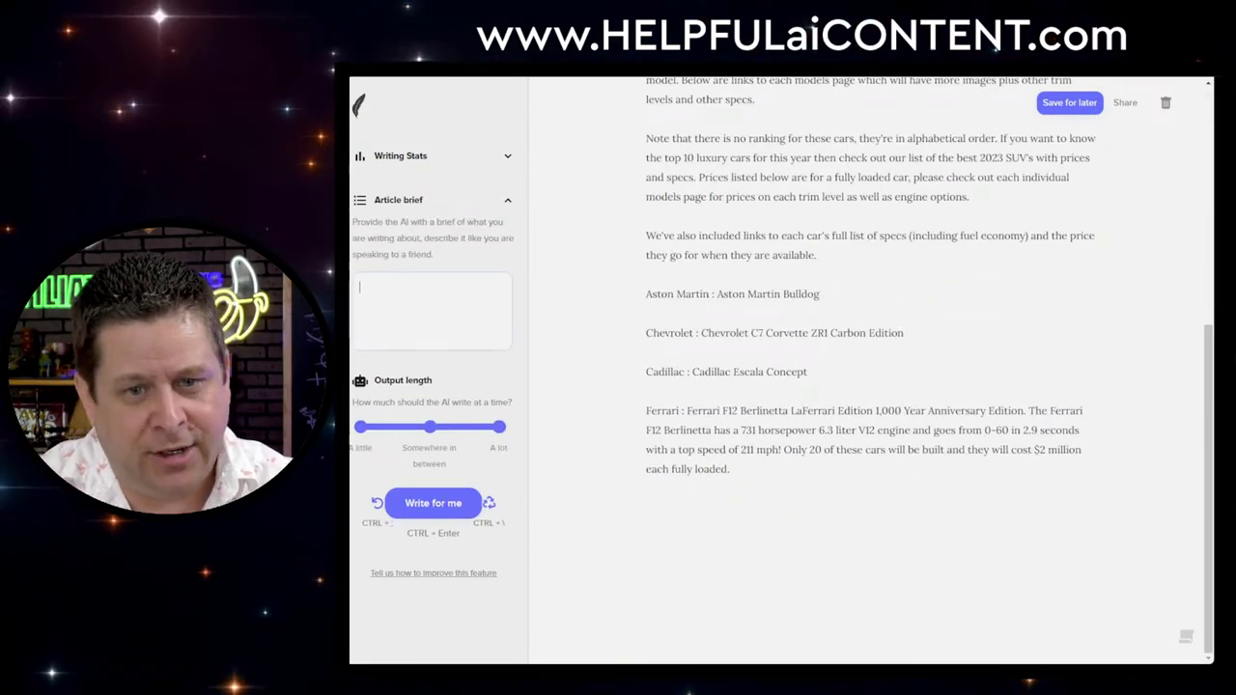
pyautogui.click(431, 311)
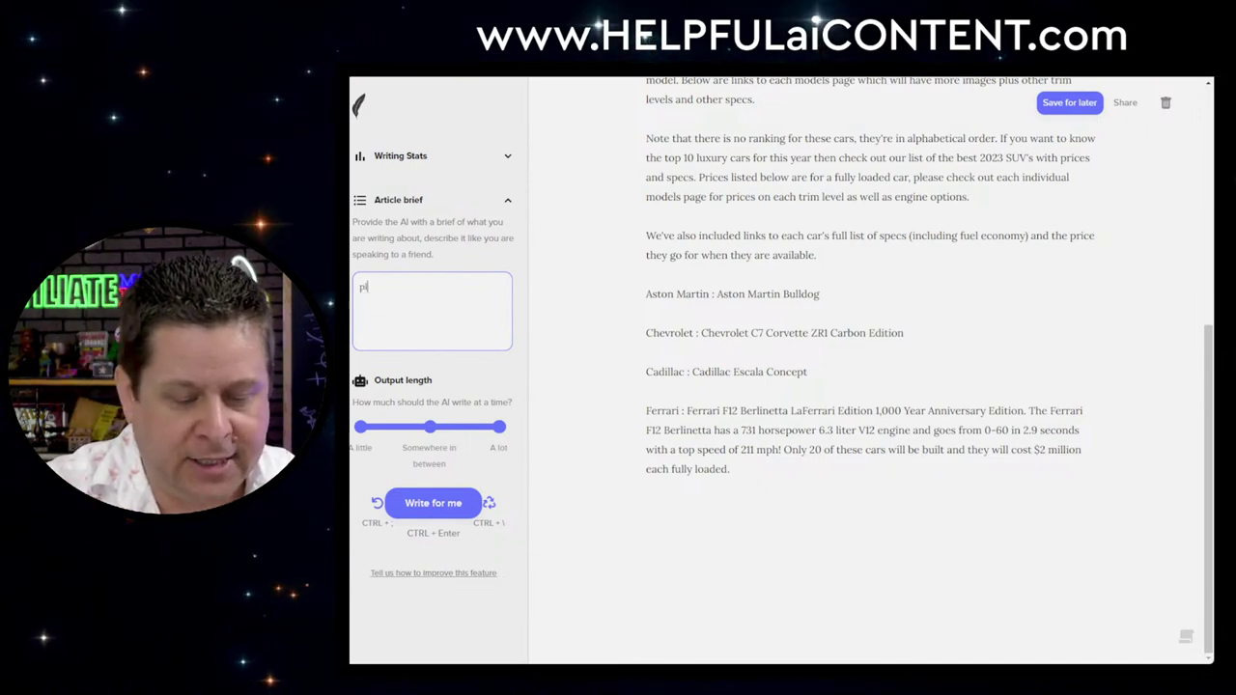
pyautogui.write('please list the ')
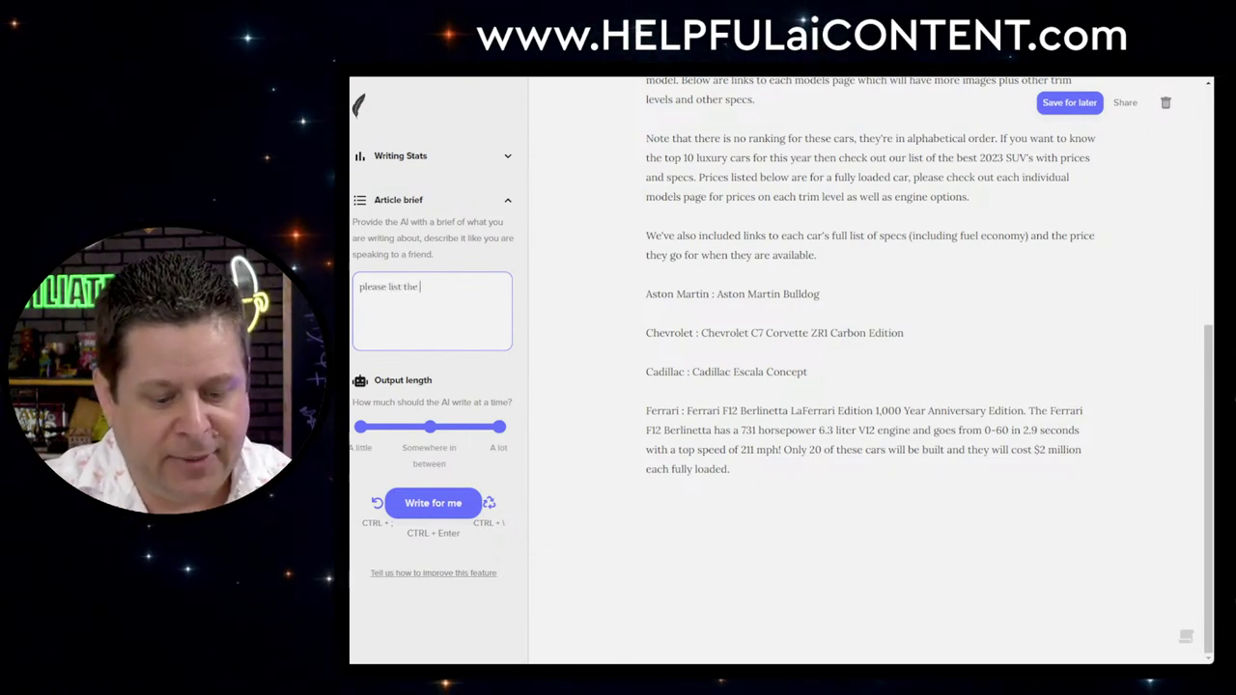
pyautogui.write('best expes')
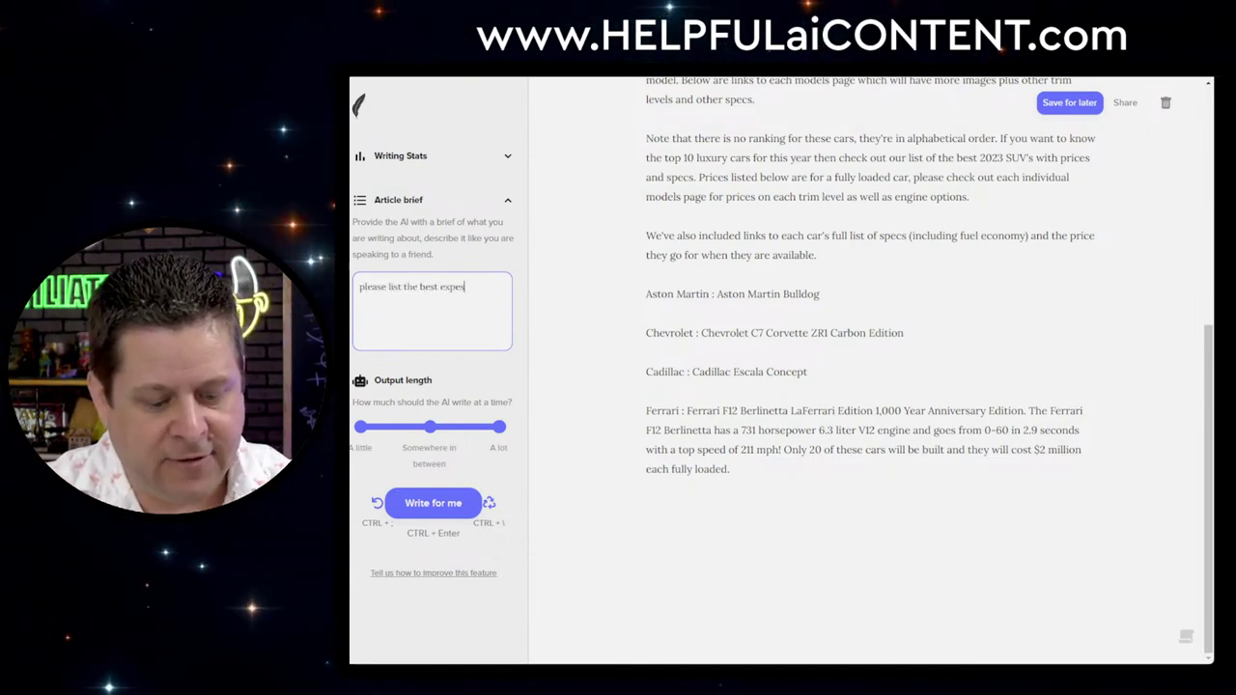
pyautogui.press('BackSpace')
pyautogui.write('nsive su')
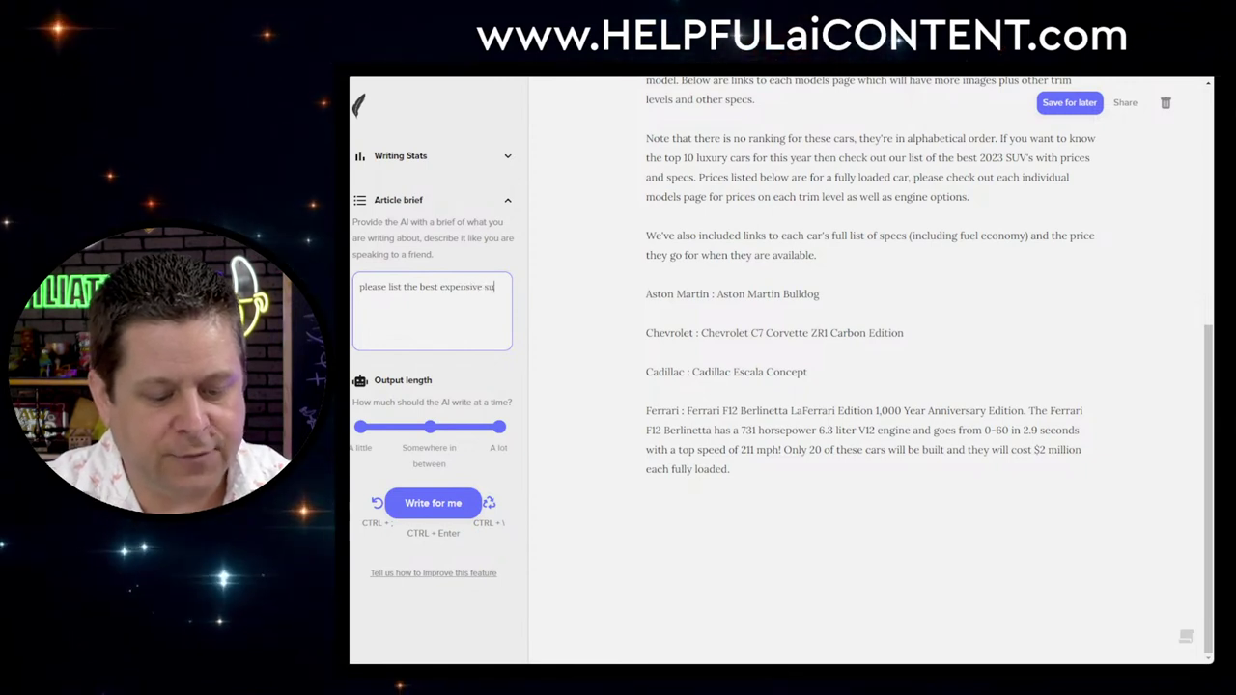
pyautogui.write('vs with prices and sp')
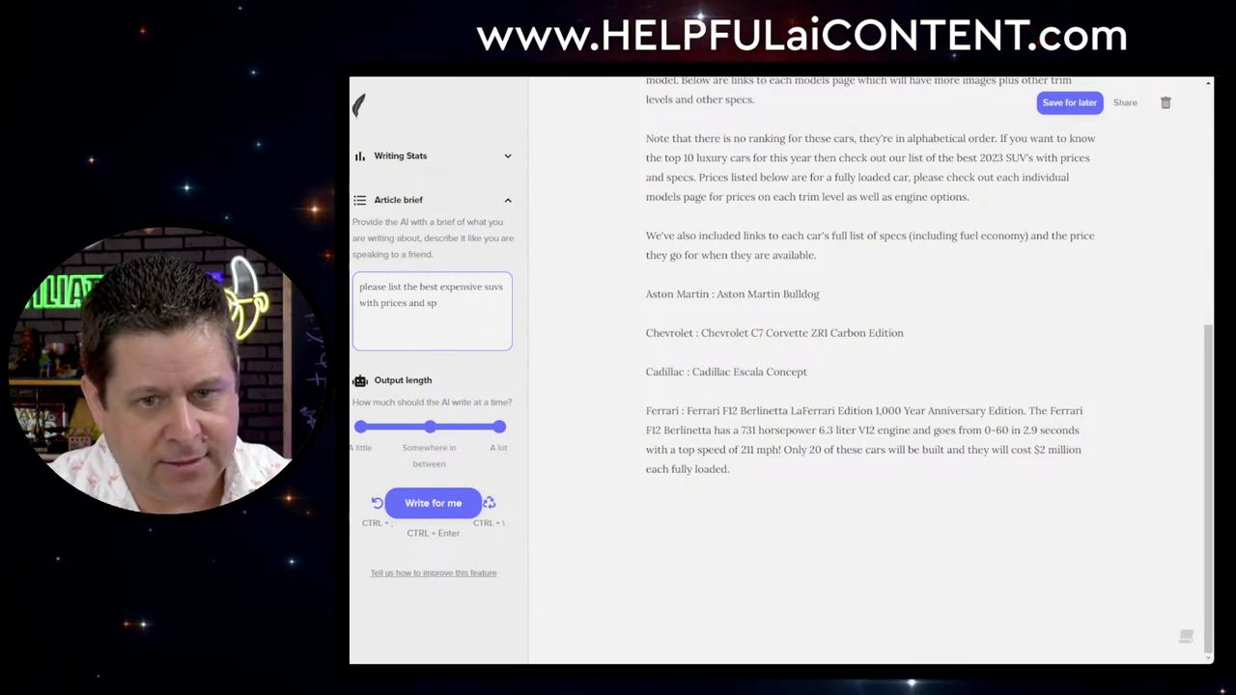
pyautogui.write('ecs')
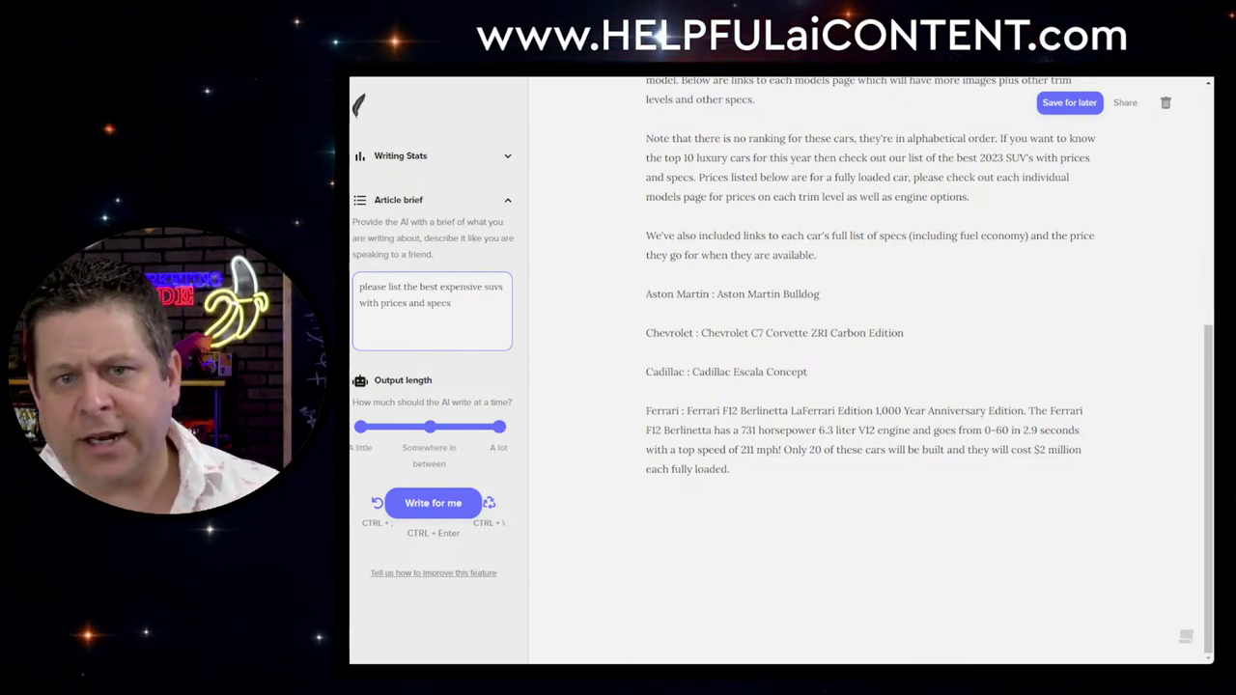
pyautogui.click(449, 502)
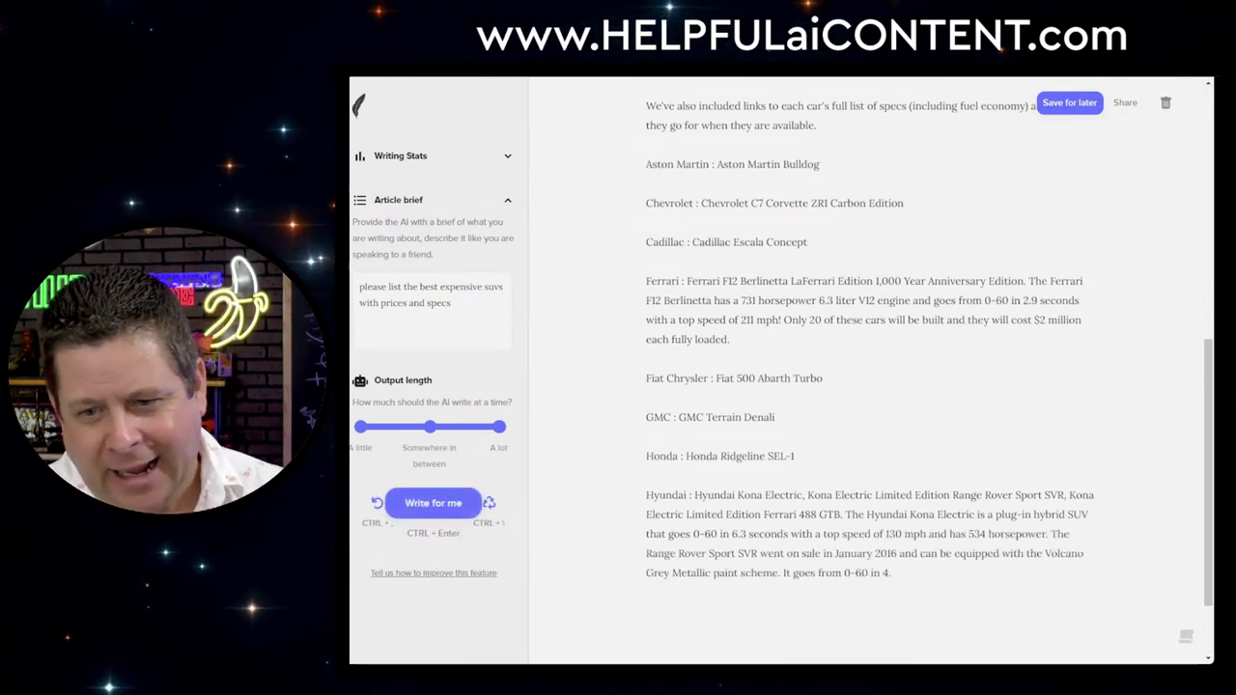
# Copy the article's body text from ShortlyAI, switch to Grammarly, and replace the document's contents with it
pyautogui.moveTo(891, 573); pyautogui.dragTo(646, 82)
pyautogui.moveTo(890, 470); pyautogui.dragTo(662, 290)
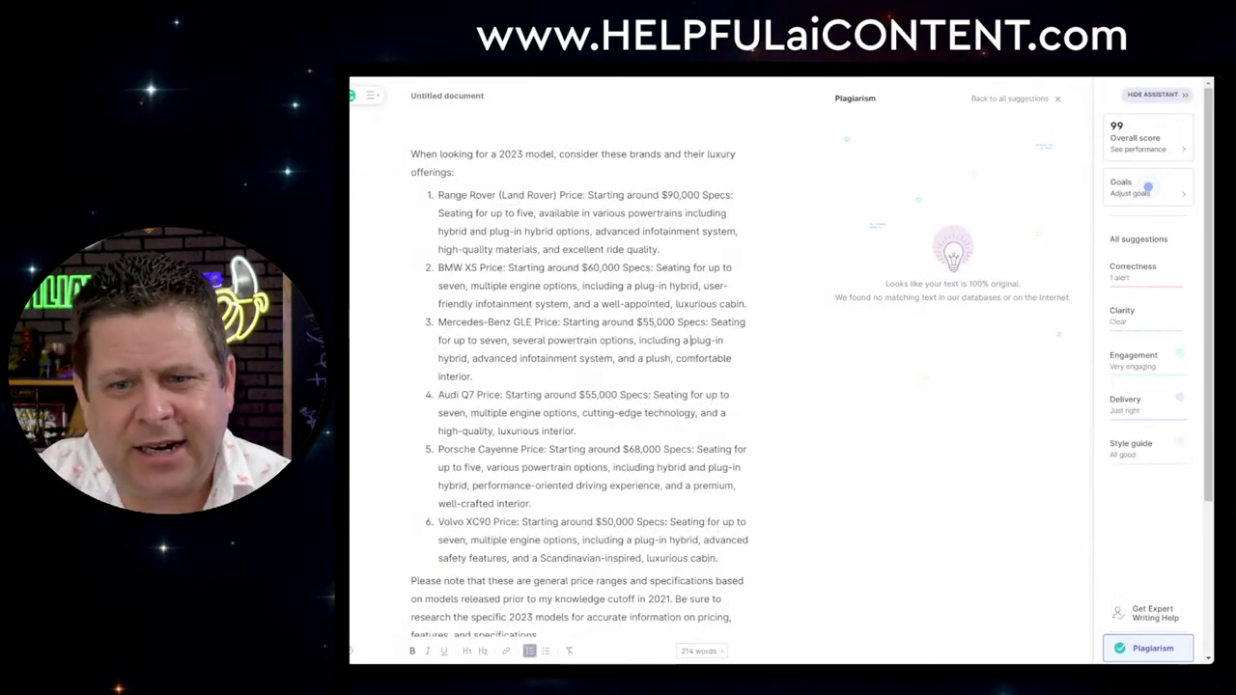
pyautogui.hotkey('ctrl', 'a')
pyautogui.hotkey('ctrl', 'v')
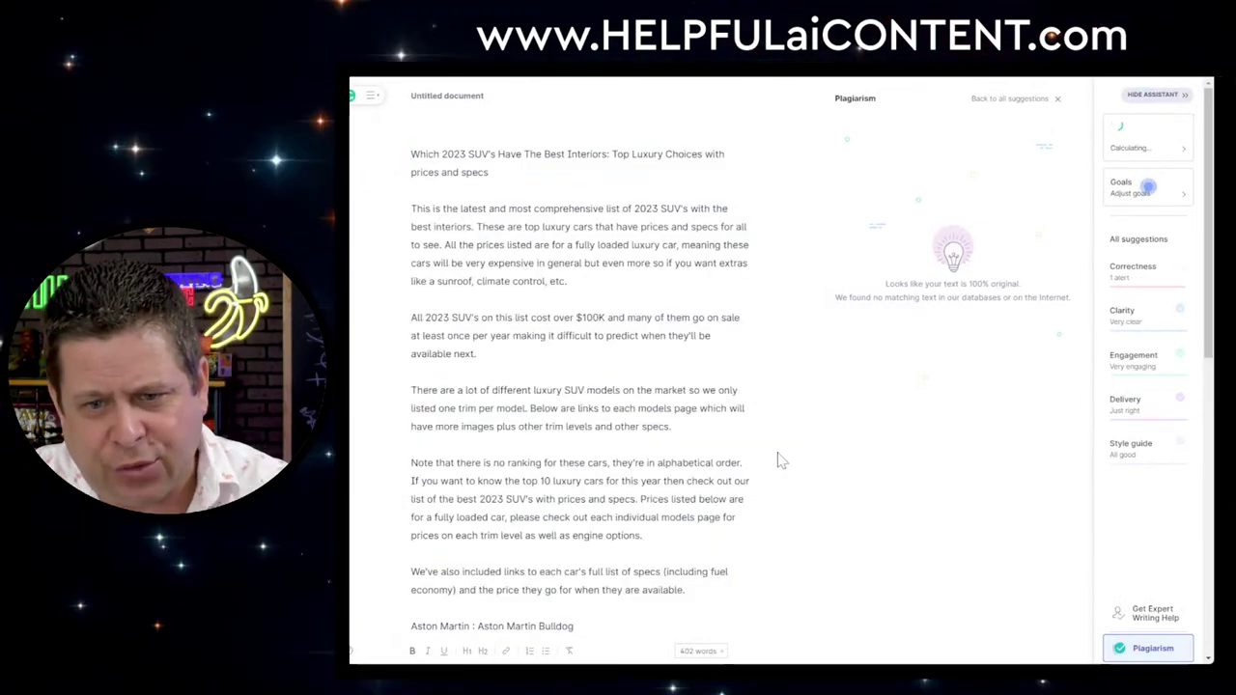
# Run a fresh plagiarism check on the pasted ShortlyAI article
pyautogui.scroll(-15, 781, 460)
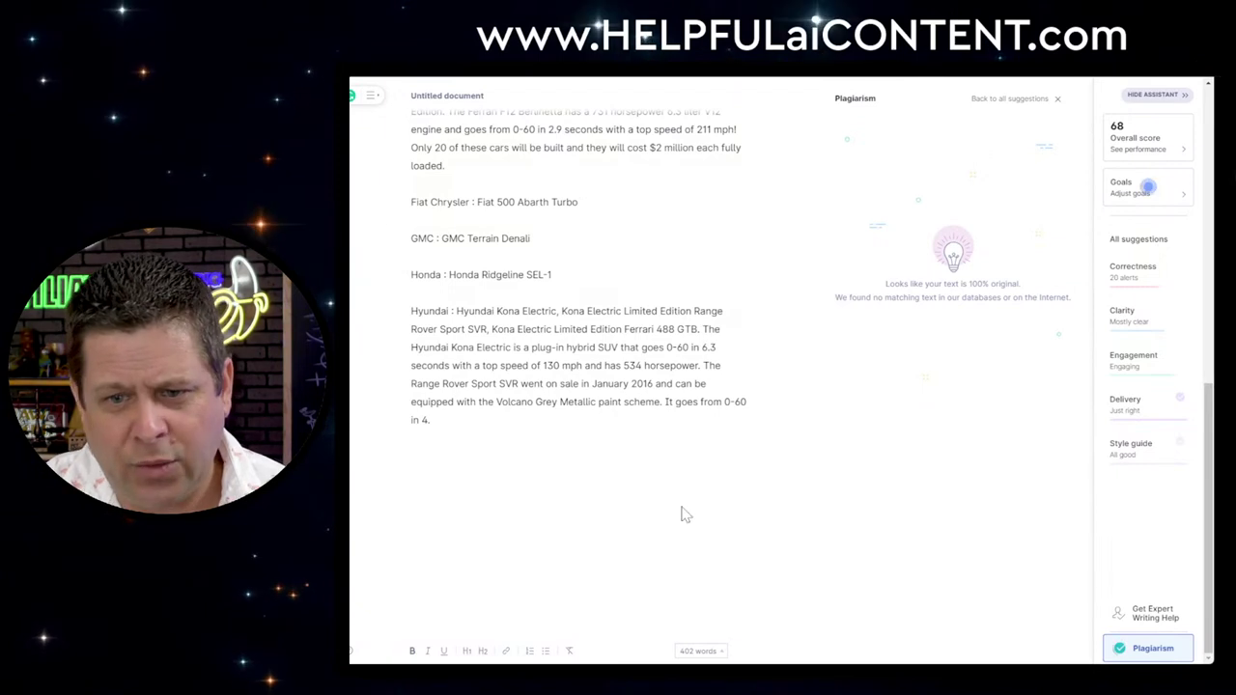
pyautogui.click(1174, 657)
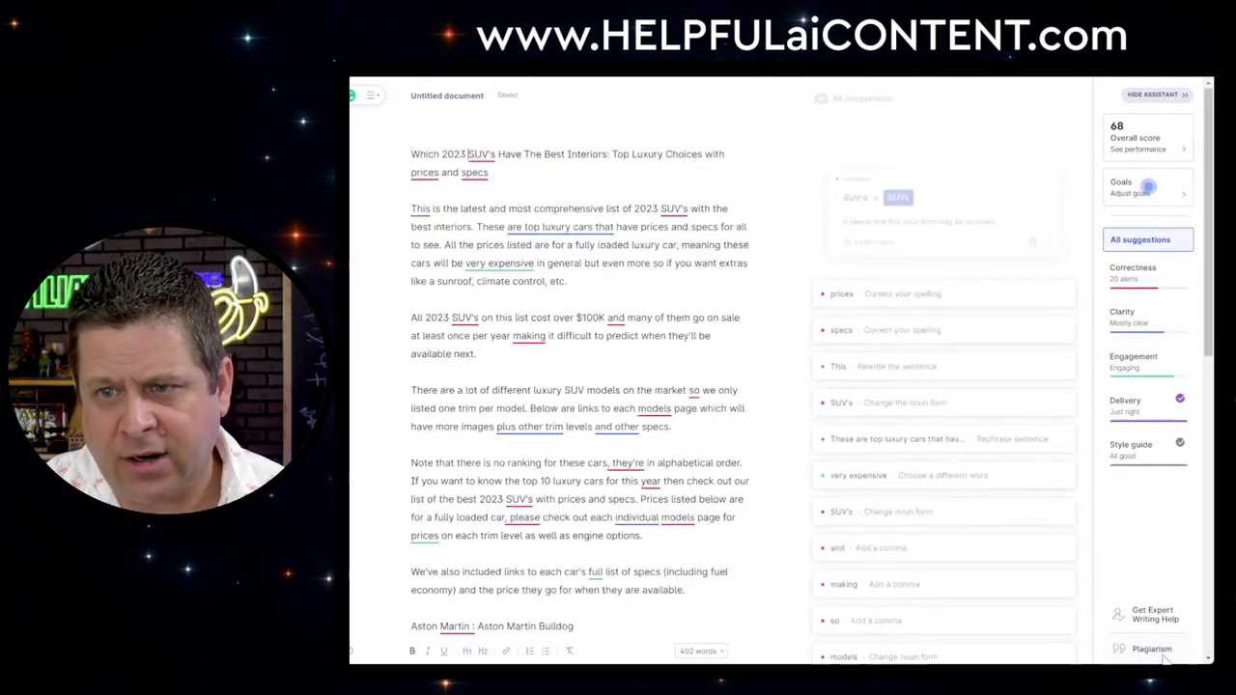
pyautogui.click(1147, 650)
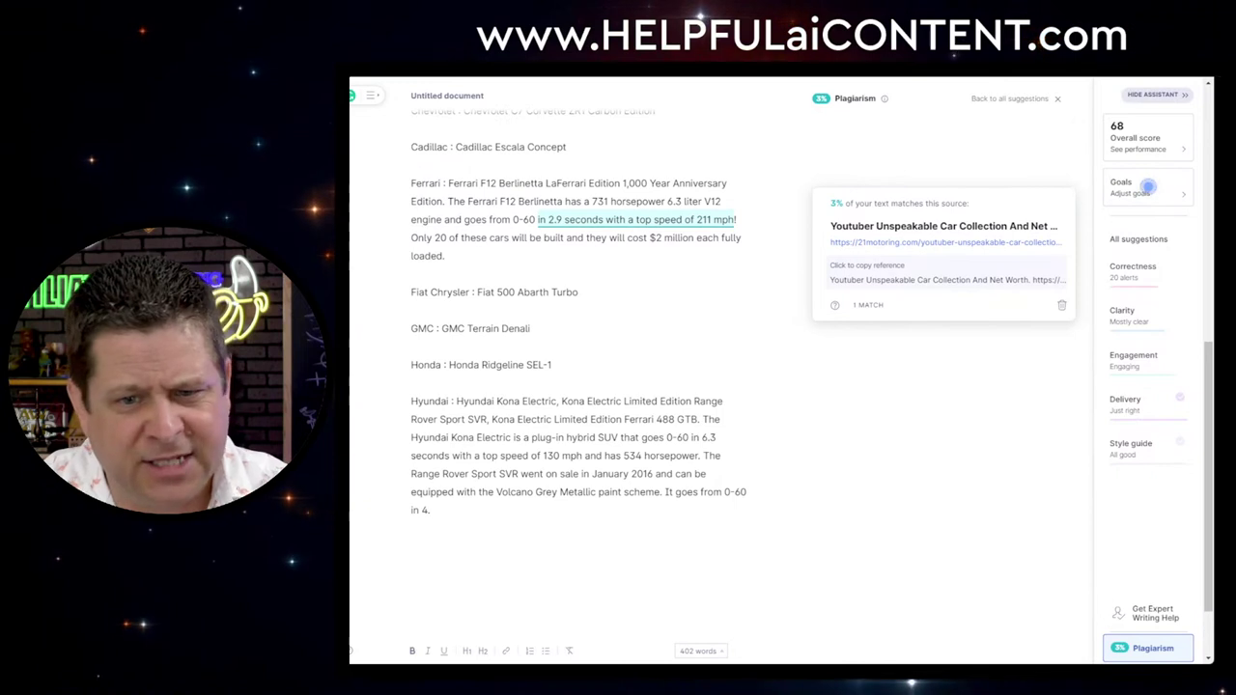
# Switch back to ShortlyAI and check the article's writing statistics
pyautogui.hotkey('shift', 'Left')
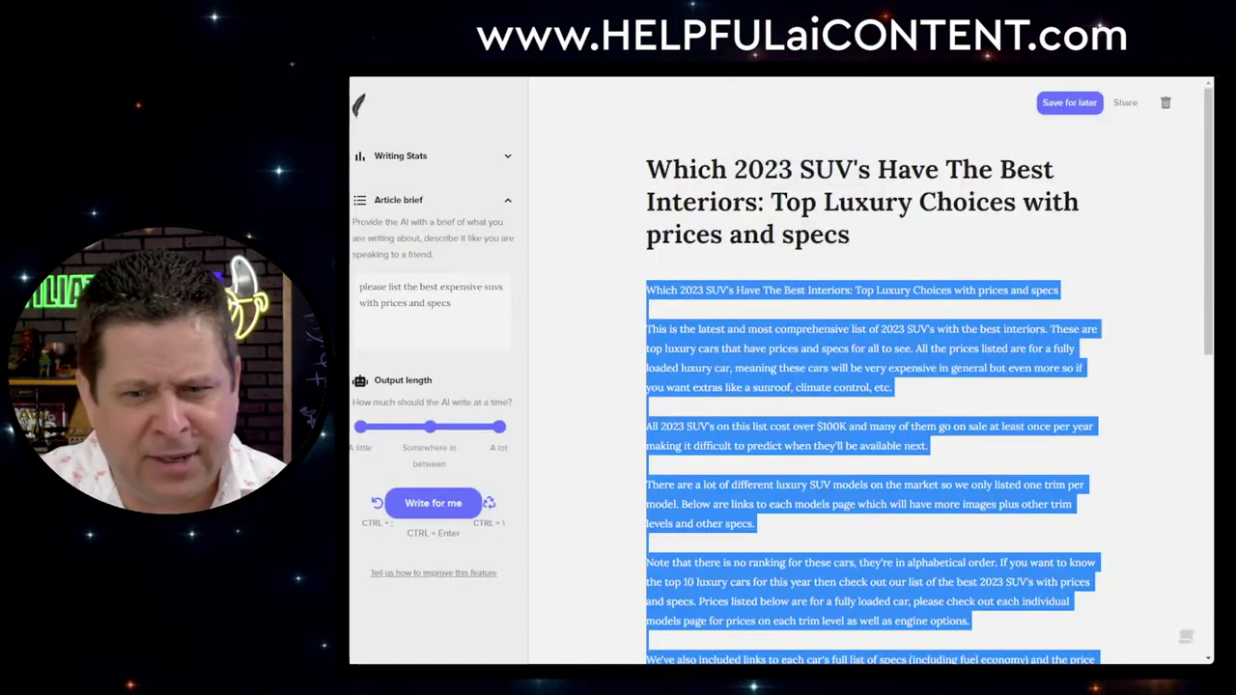
pyautogui.scroll(-5, 869, 387)
pyautogui.click(478, 157)
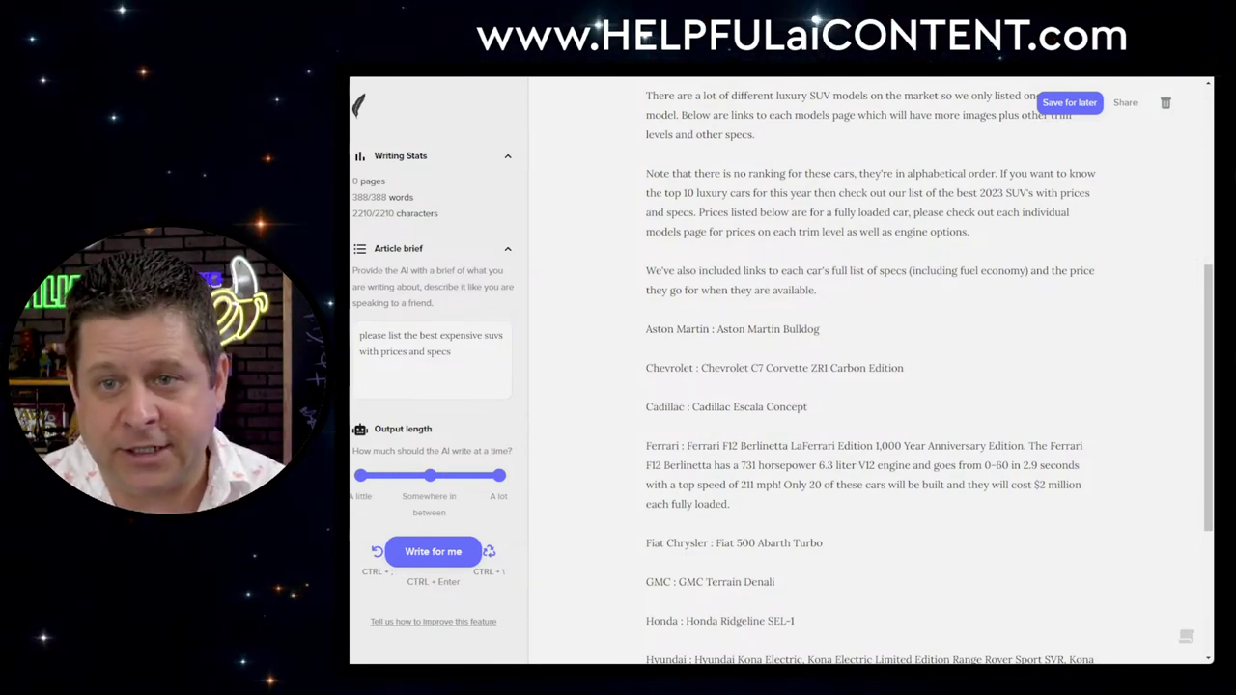
pyautogui.scroll(4, 869, 377)
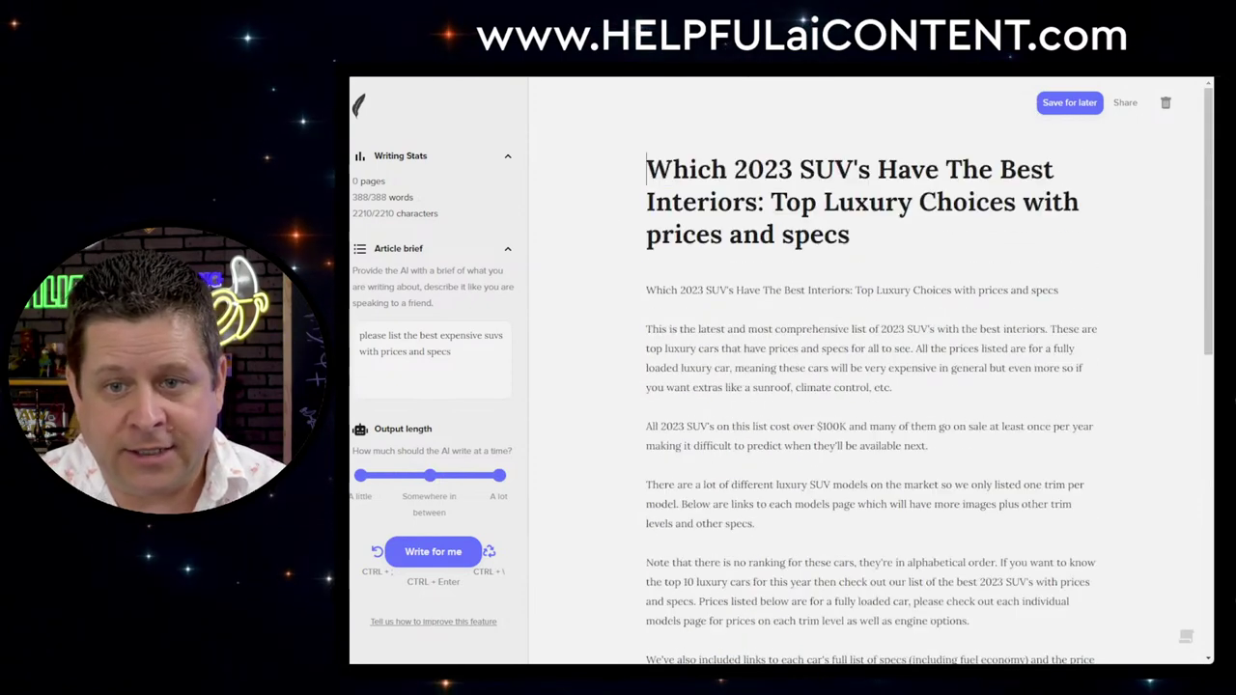
# Copy the article title, switch to Copy.ai, and start the Blog Post Wizard
pyautogui.moveTo(646, 169); pyautogui.dragTo(849, 234)
pyautogui.hotkey('ctrl', 'c')
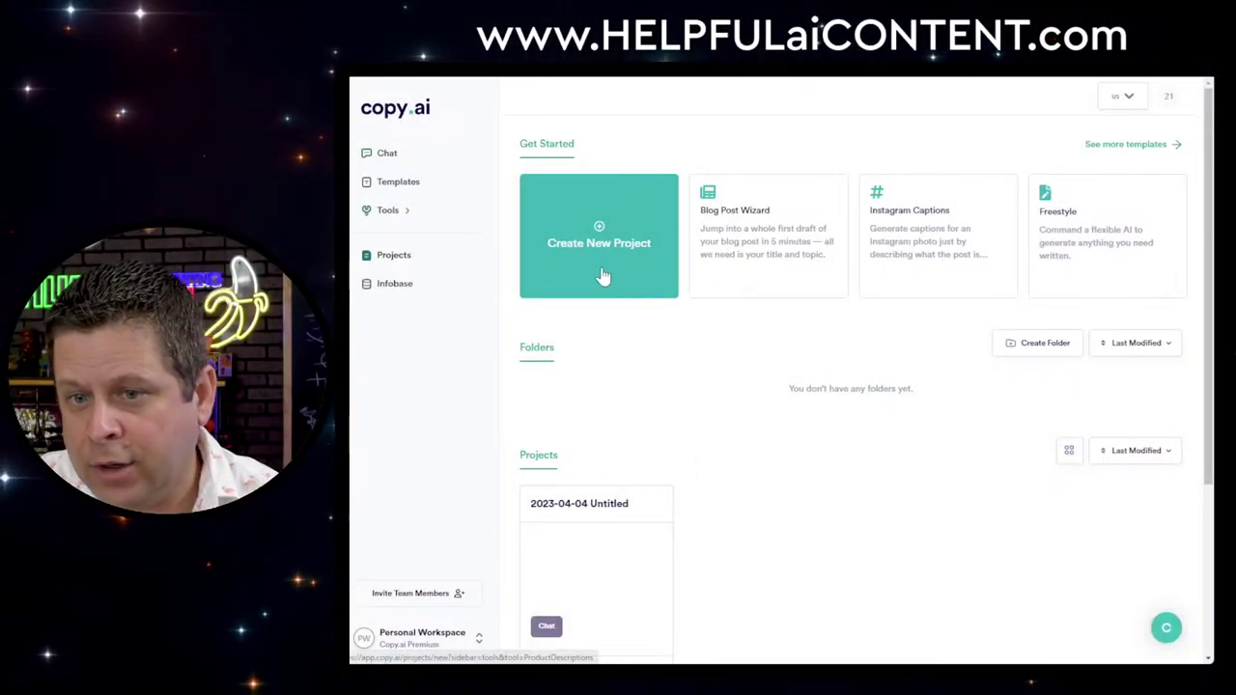
pyautogui.click(802, 269)
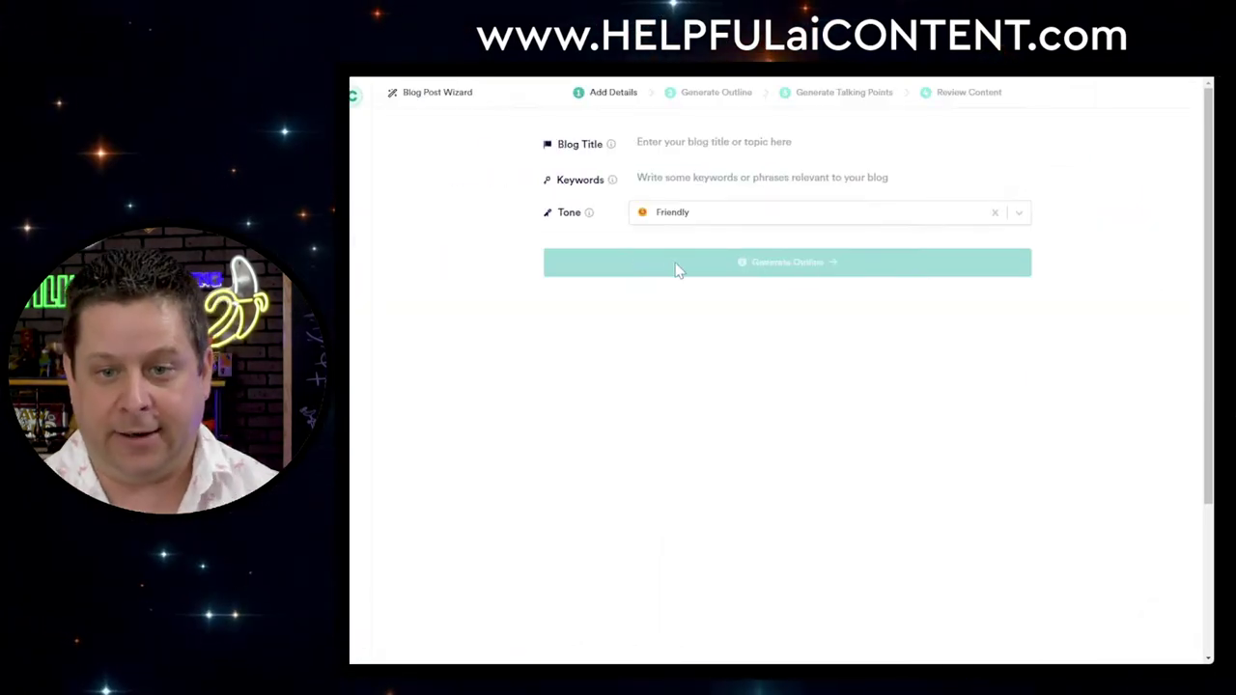
# Set the tone to Luxury and the blog title to "These 2023 SUV's Have The Best Interiors: Top Luxury Choices with prices and specs"
pyautogui.click(711, 217)
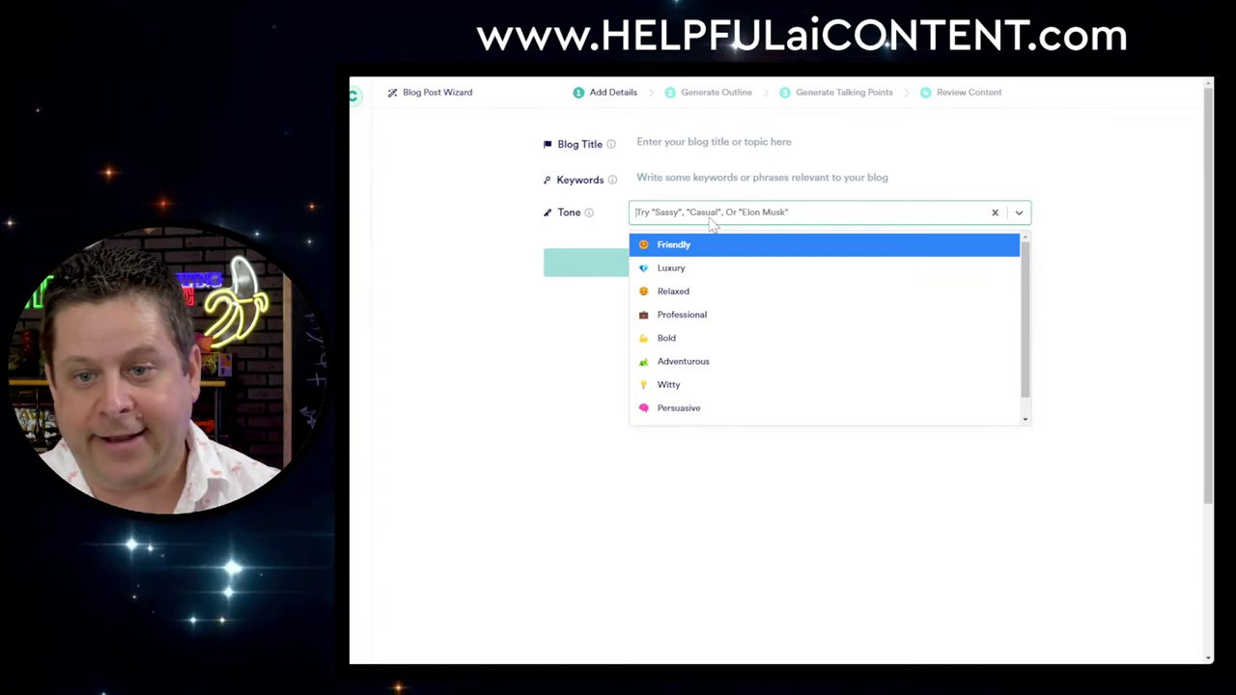
pyautogui.click(717, 270)
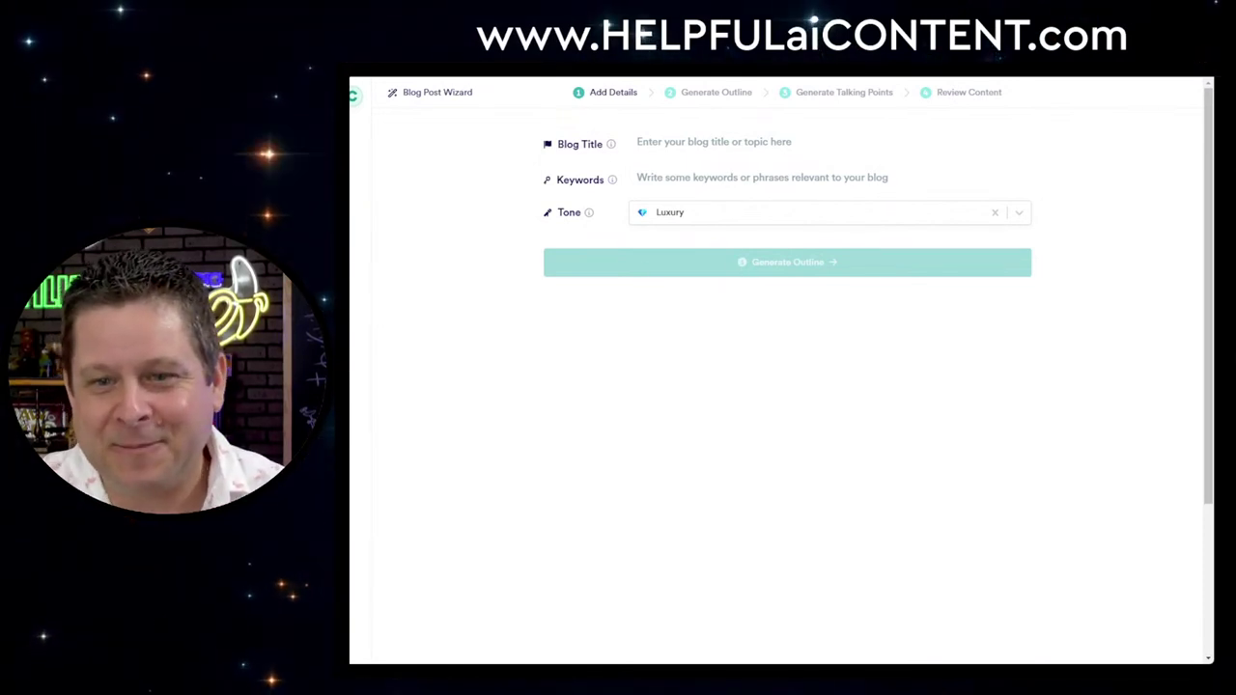
pyautogui.click(830, 142)
pyautogui.hotkey('ctrl', 'v')
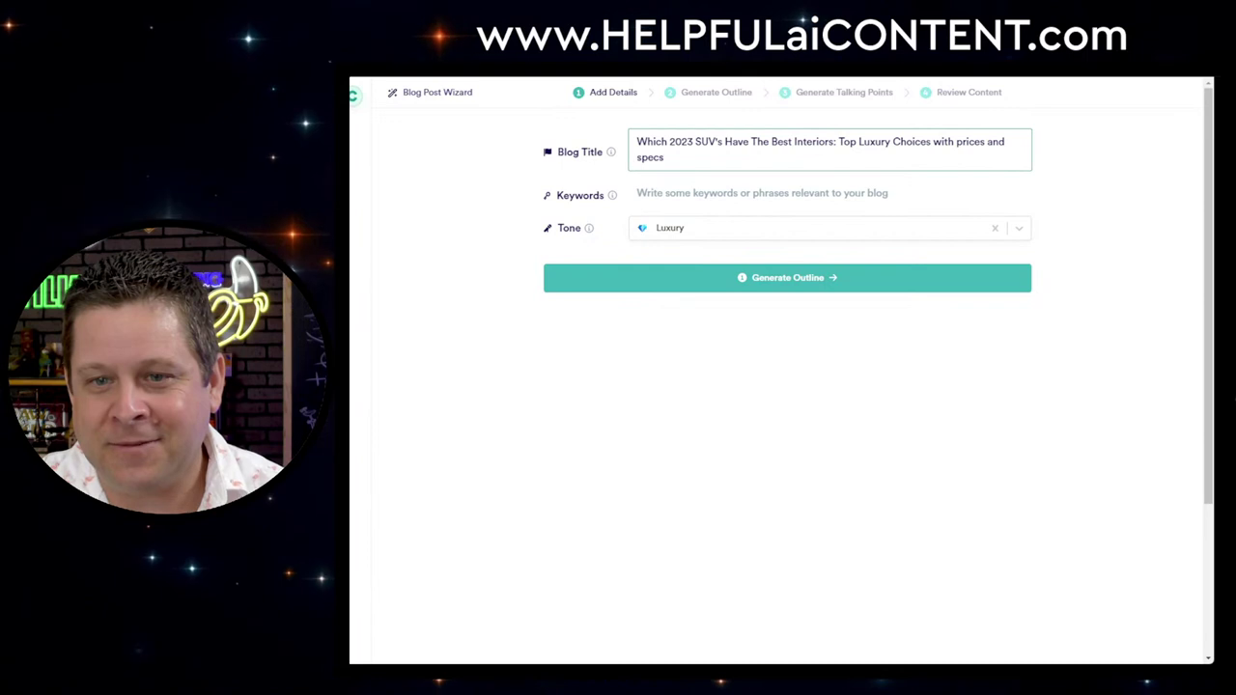
pyautogui.click(667, 142)
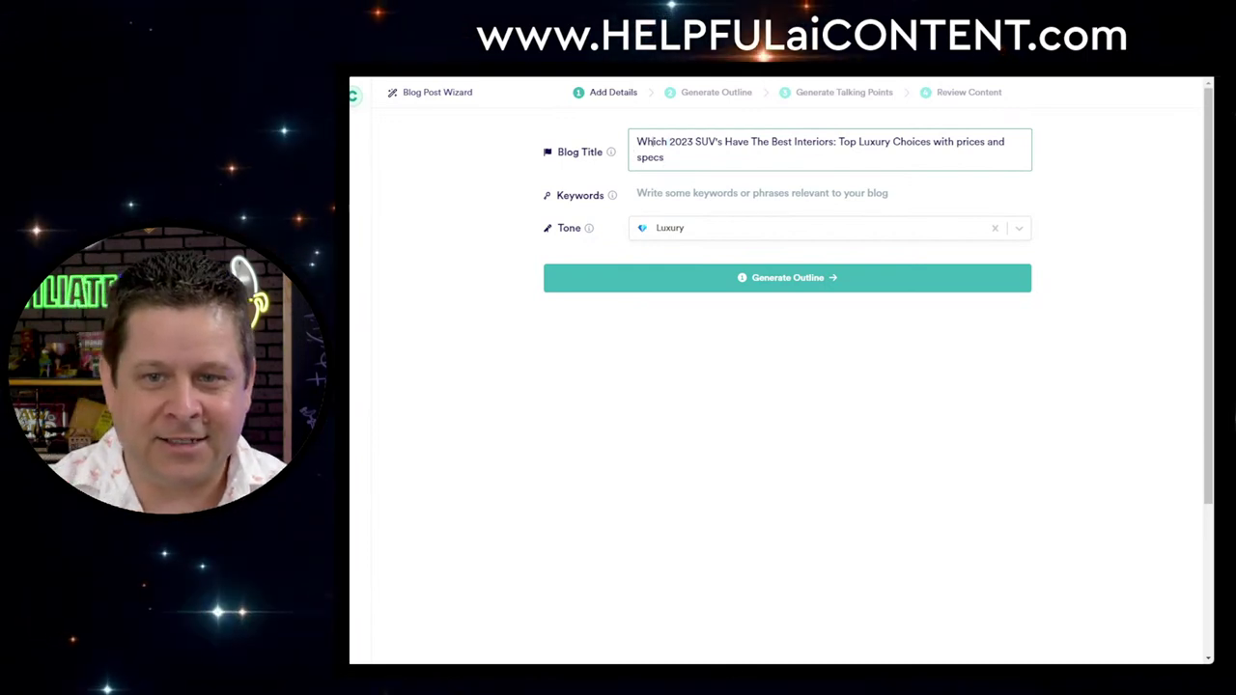
pyautogui.hotkey('shift', 'Home')
pyautogui.write('These')
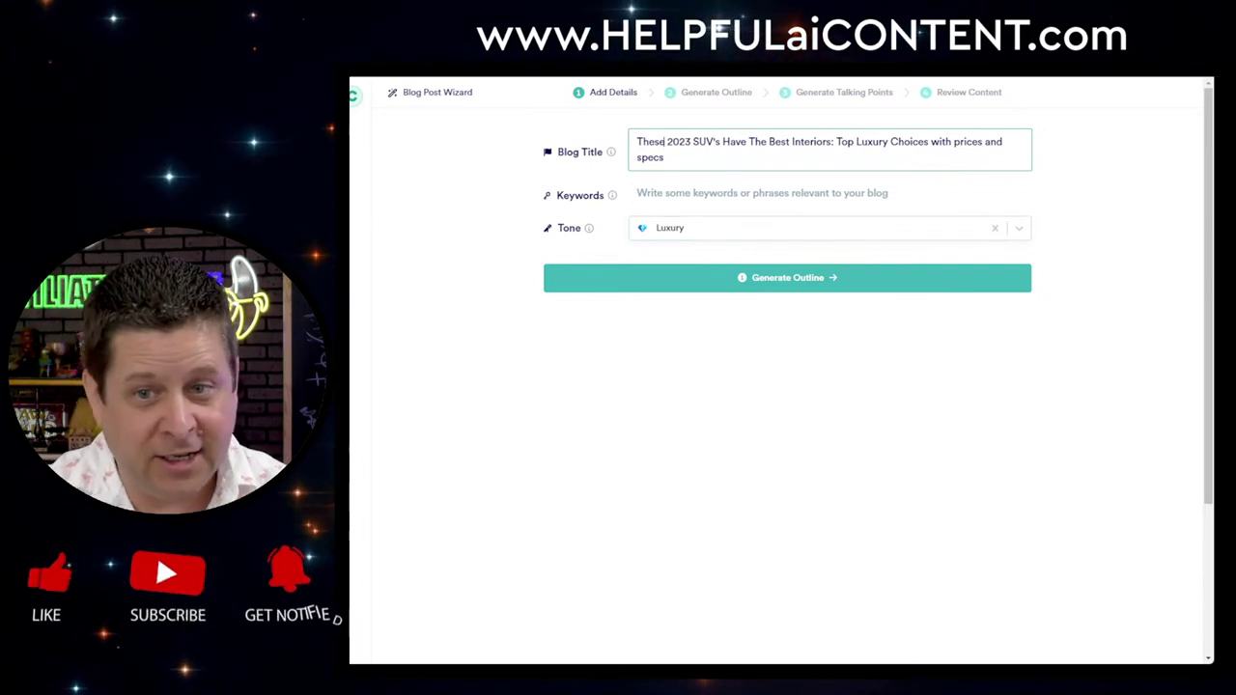
# Enter "luxury suv" as the blog keywords and generate the outline
pyautogui.press('Tab')
pyautogui.write('lux')
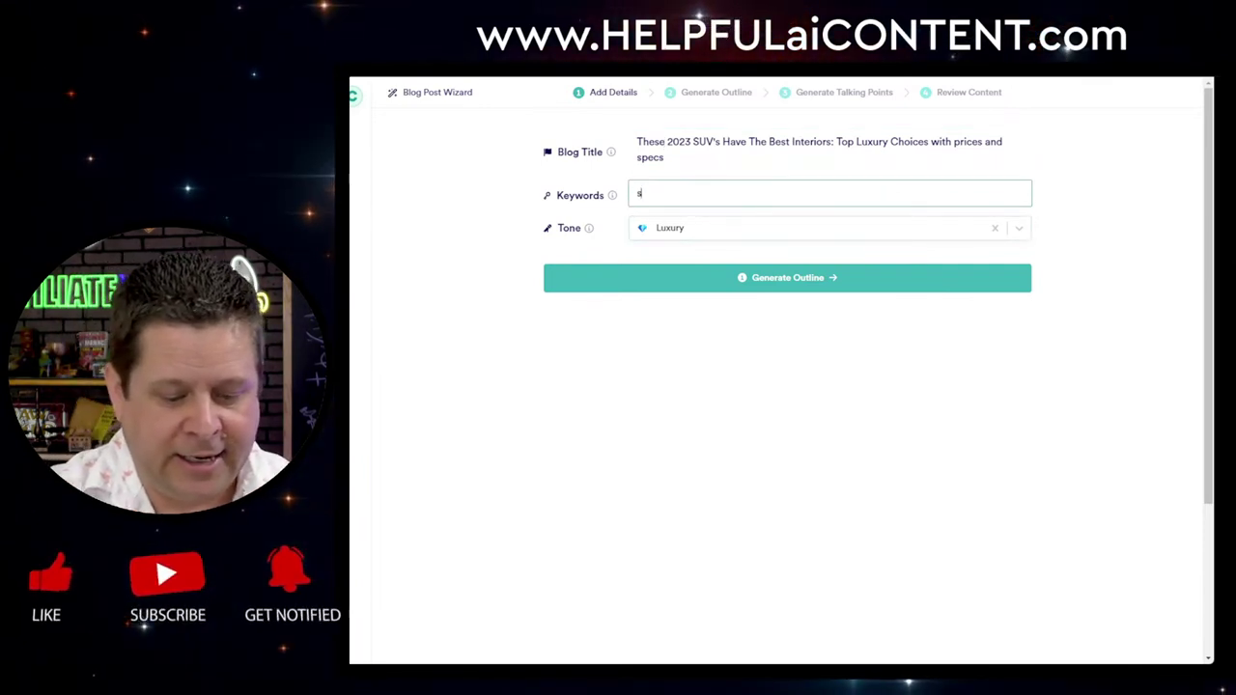
pyautogui.press('BackSpace')
pyautogui.press('BackSpace')
pyautogui.press('BackSpace')
pyautogui.write('lu')
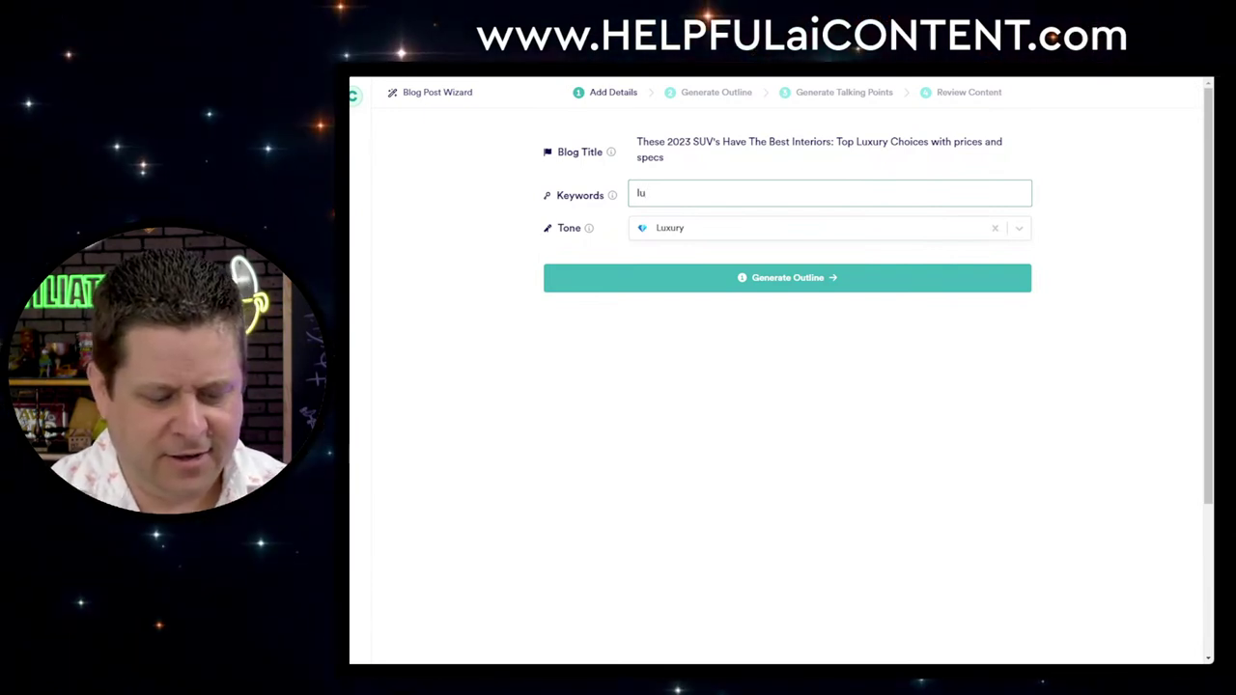
pyautogui.write('xurysu')
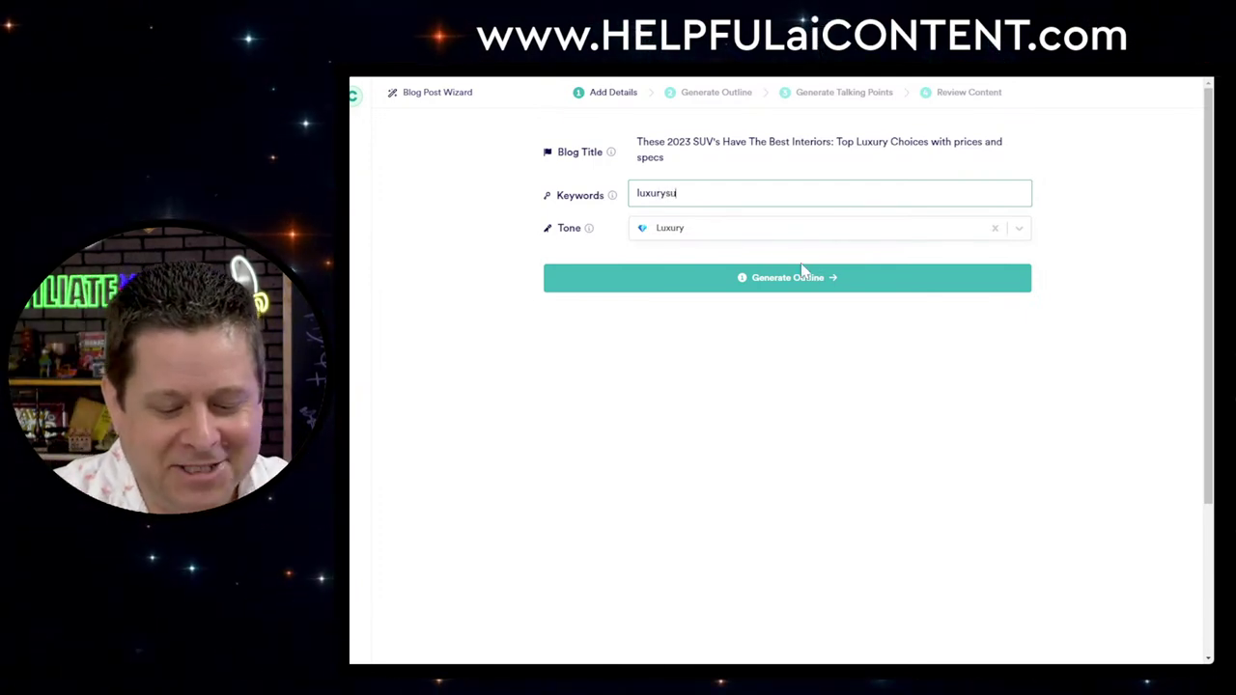
pyautogui.write('v')
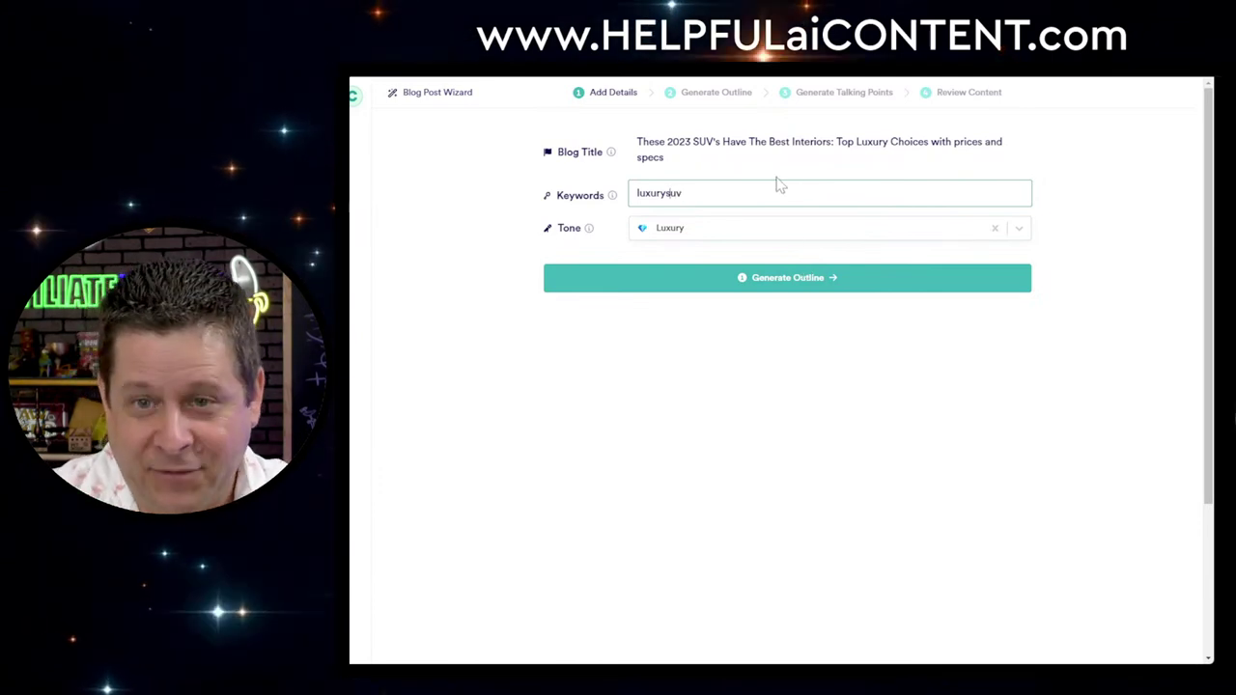
pyautogui.press('Left')
pyautogui.press('Left')
pyautogui.press('Left')
pyautogui.click(811, 280)
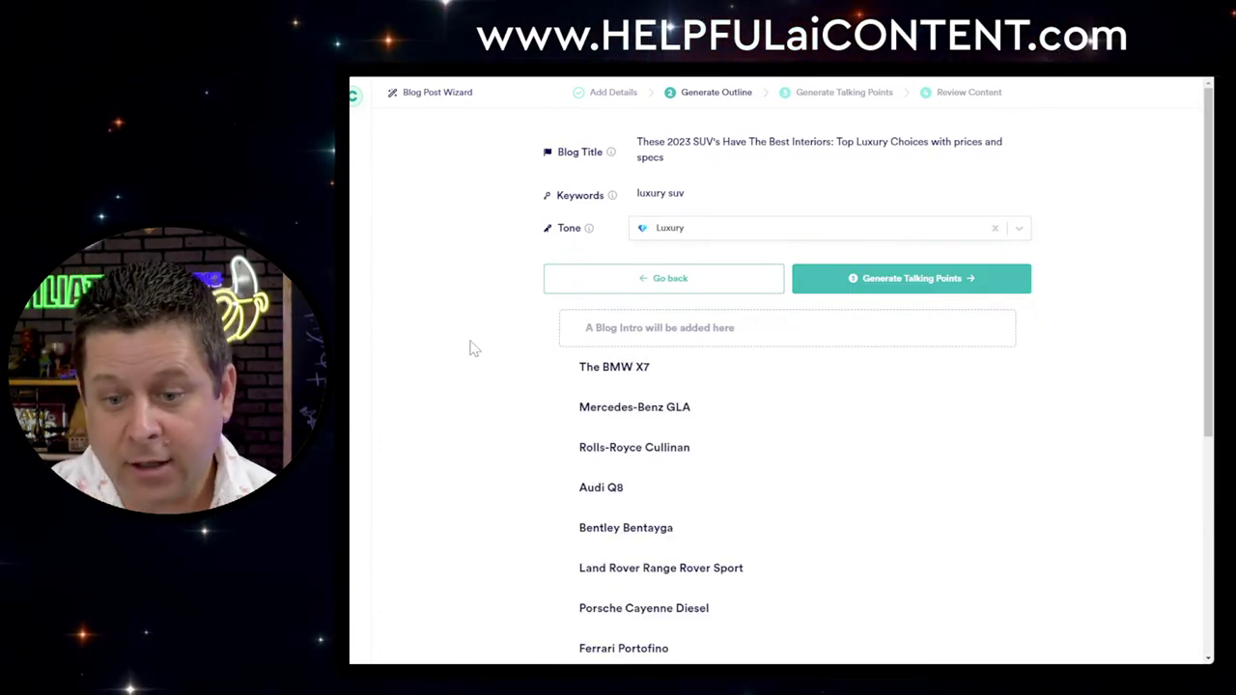
# Review the outline's SUV sections and generate the talking points for them
pyautogui.scroll(-3, 470, 367)
pyautogui.scroll(3, 511, 415)
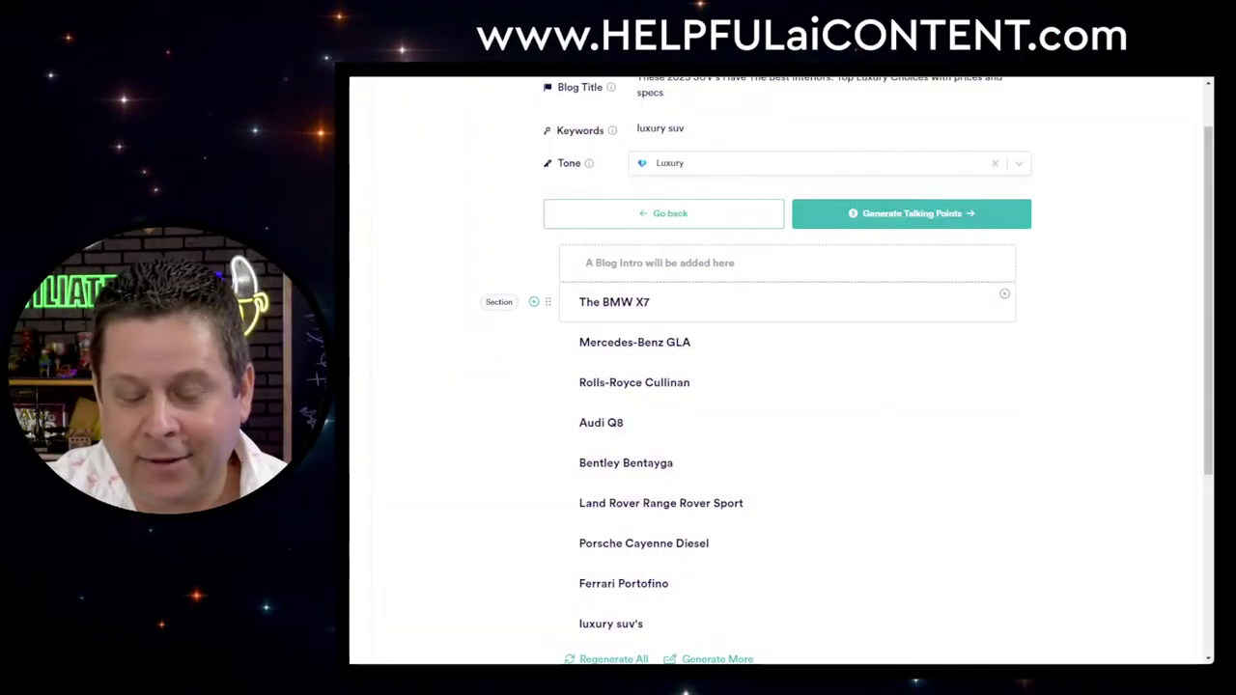
pyautogui.scroll(-1, 773, 405)
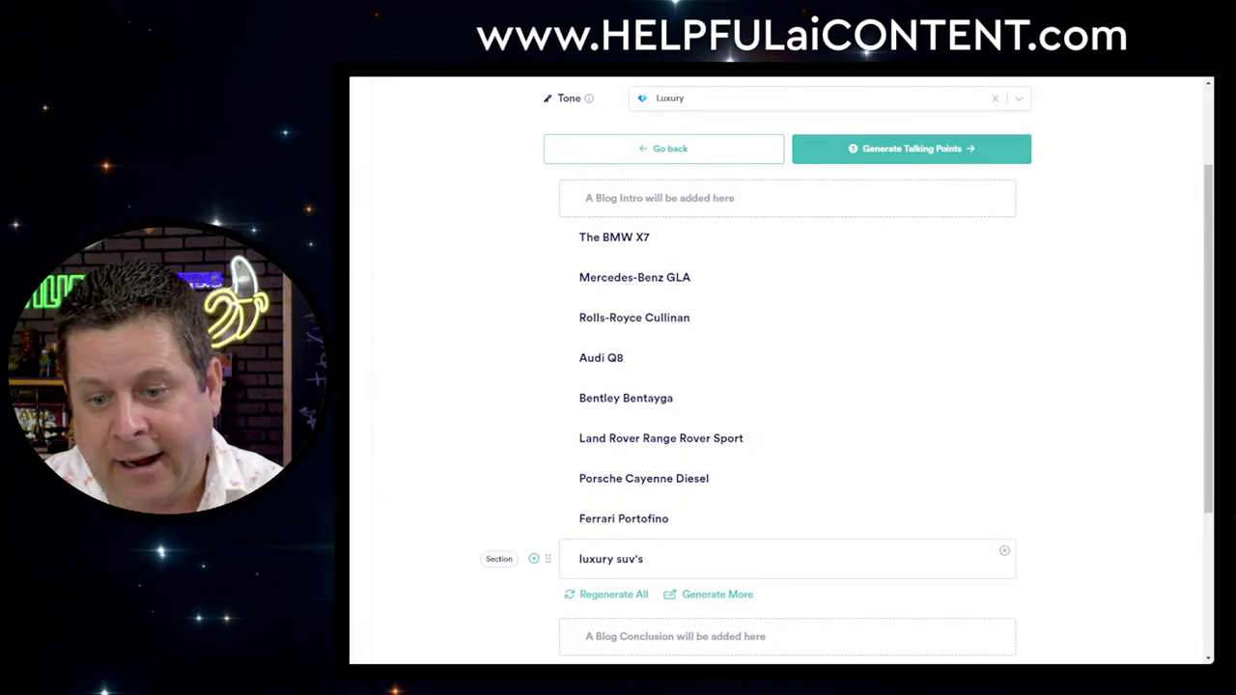
pyautogui.scroll(-2, 711, 552)
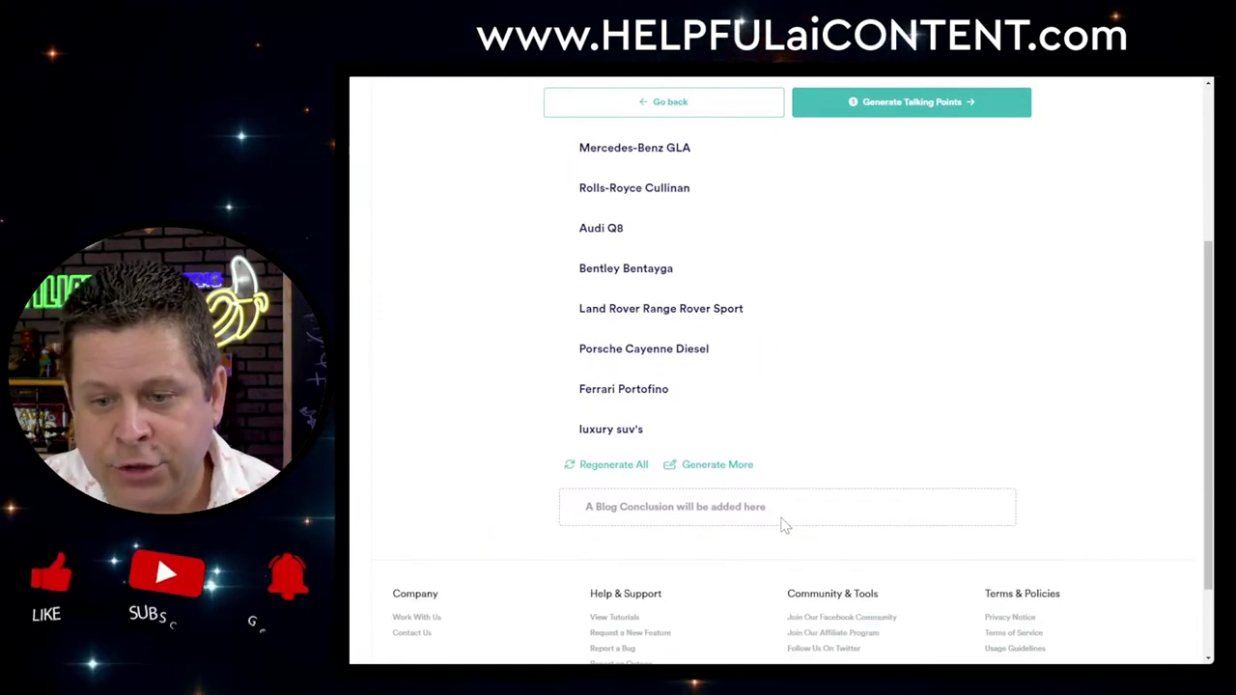
pyautogui.scroll(4, 760, 506)
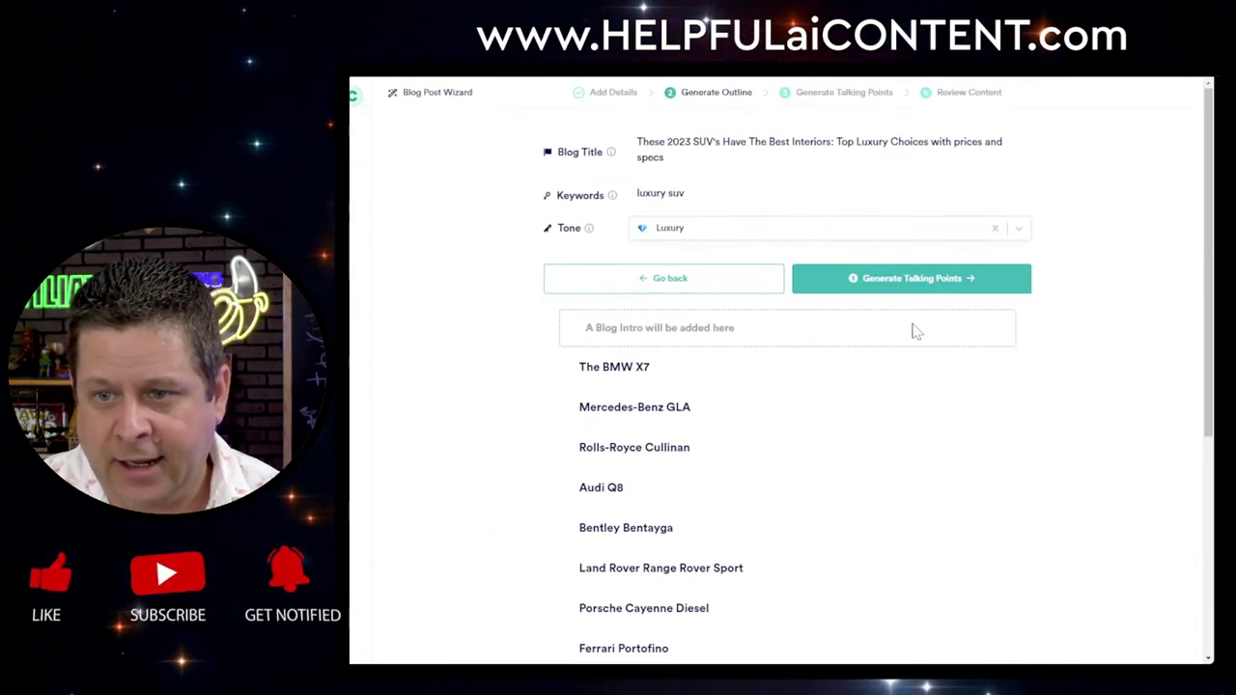
pyautogui.click(919, 285)
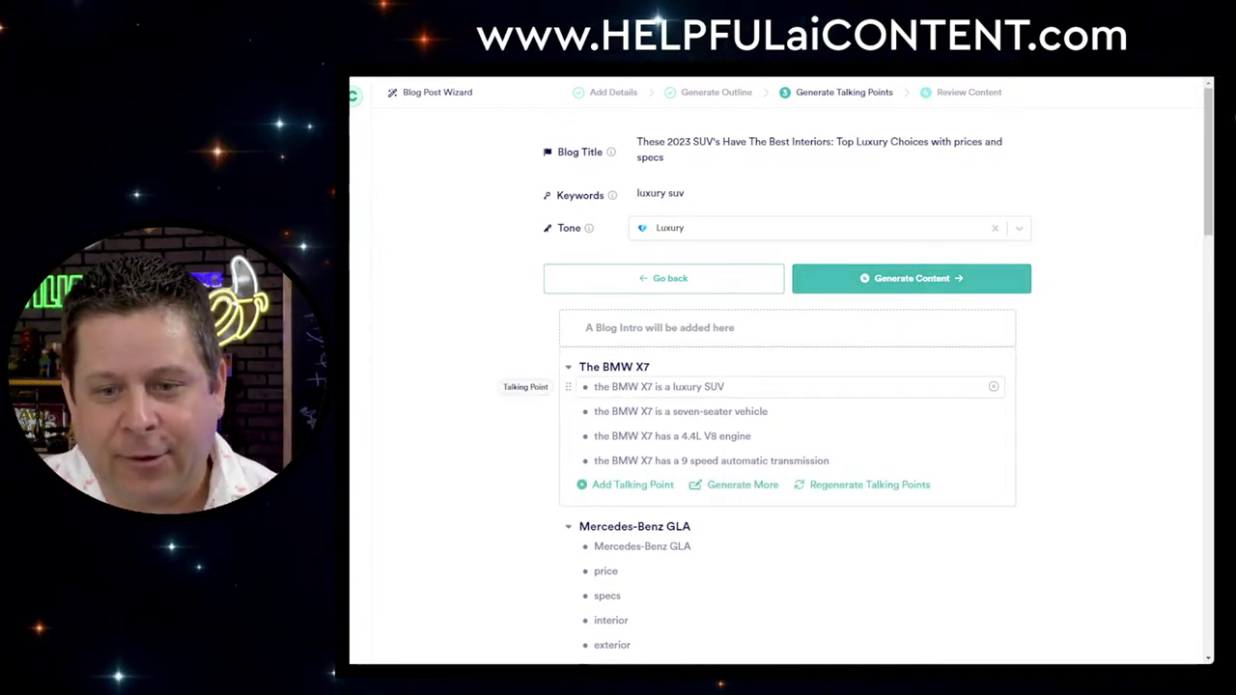
# Review the talking points for every SUV section of the blog post and generate the content from them
pyautogui.scroll(-2, 682, 435)
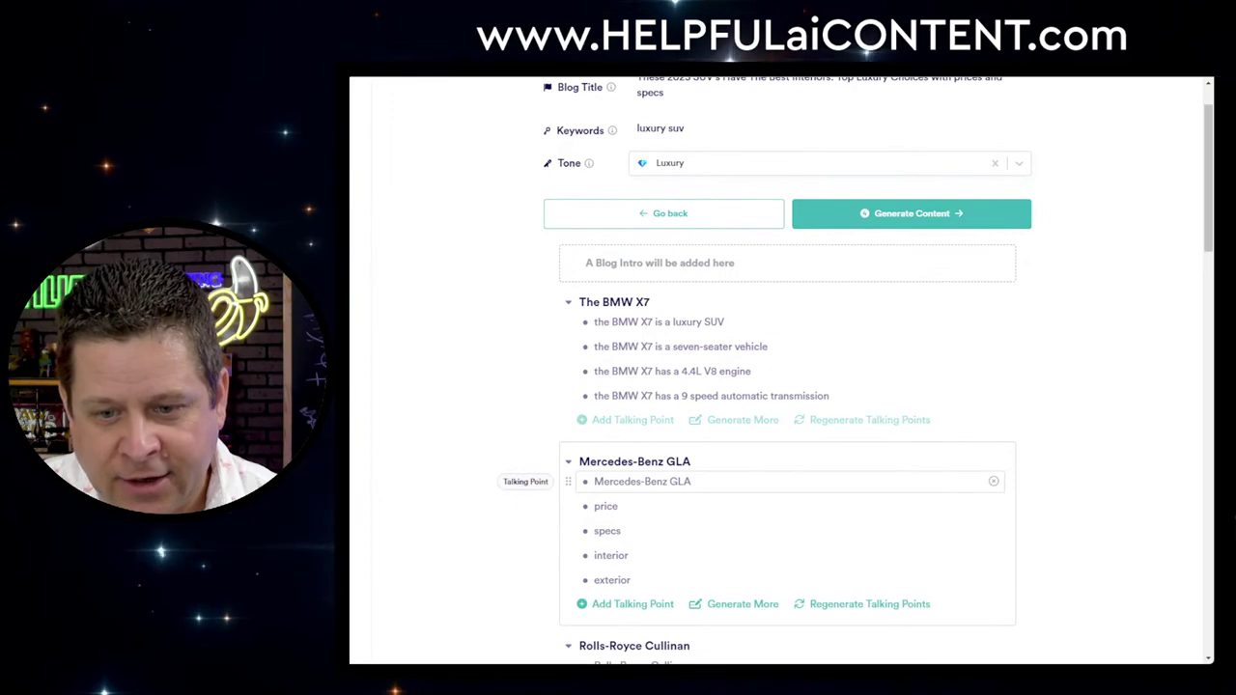
pyautogui.scroll(-4, 705, 500)
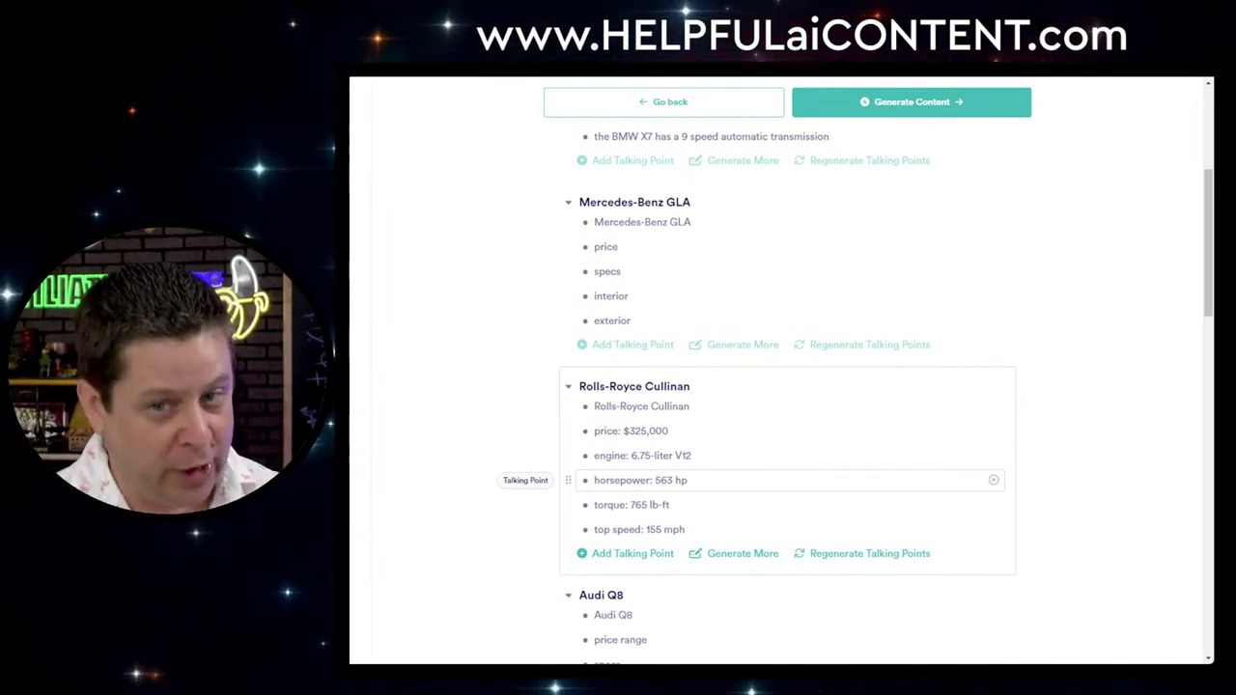
pyautogui.scroll(-3, 772, 522)
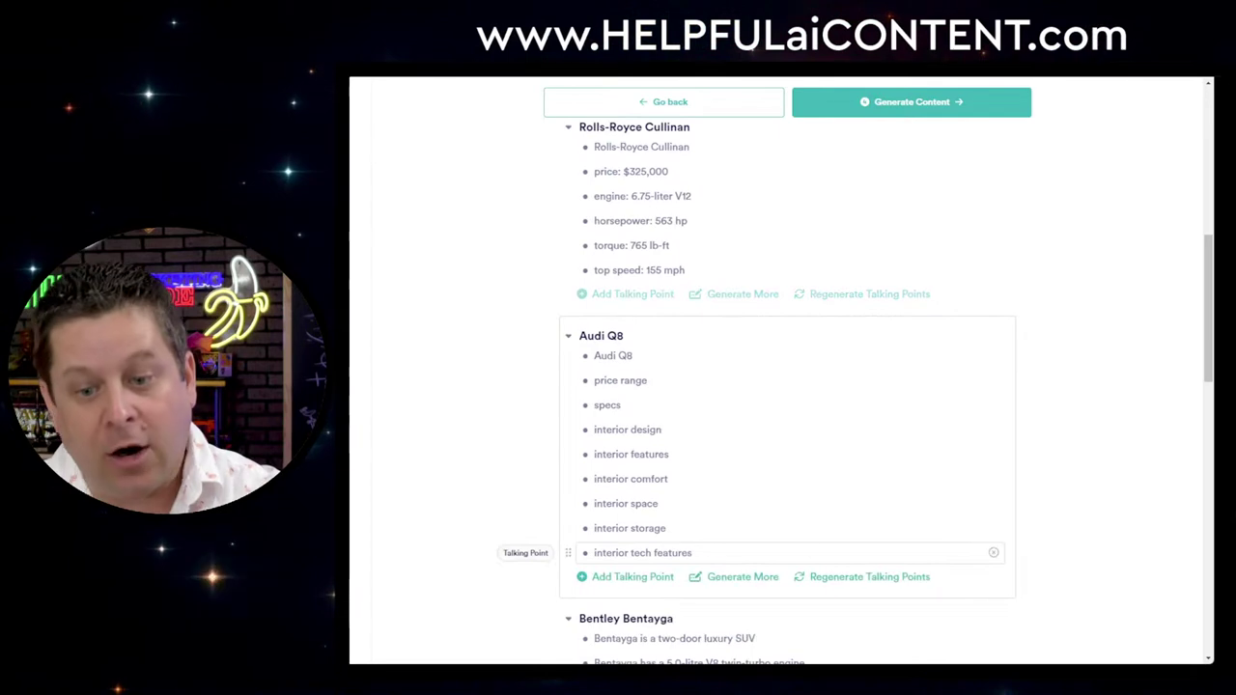
pyautogui.scroll(-8, 773, 580)
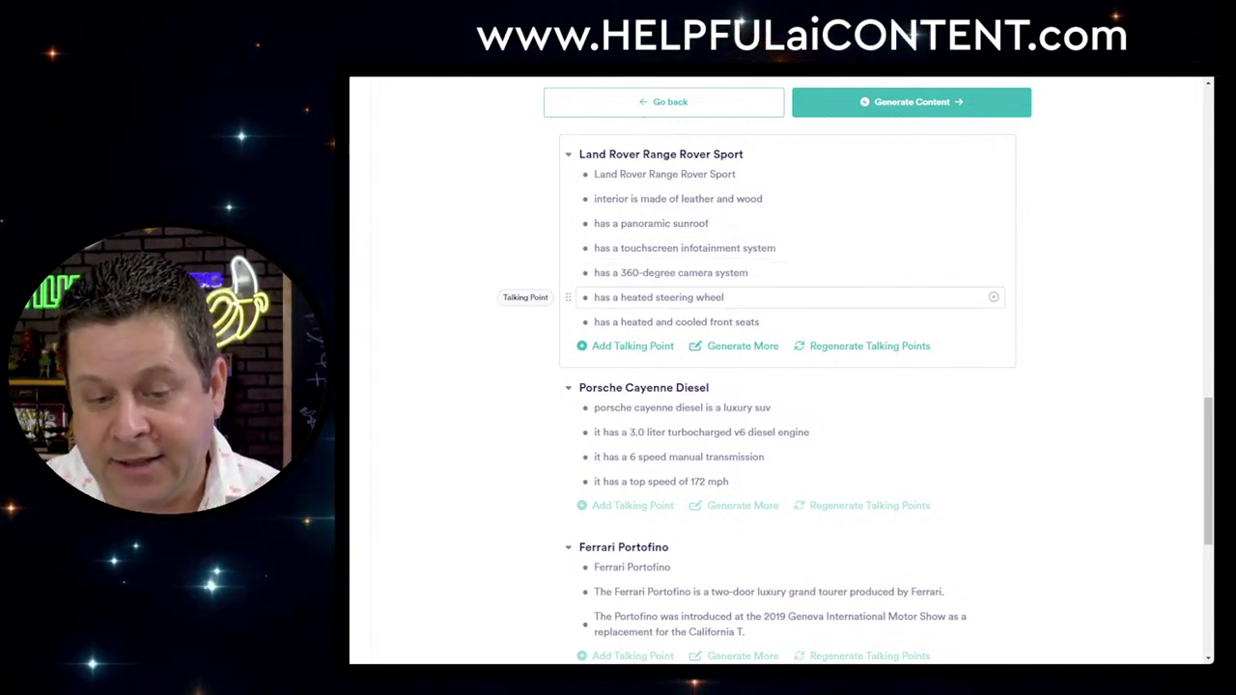
pyautogui.scroll(-4, 782, 309)
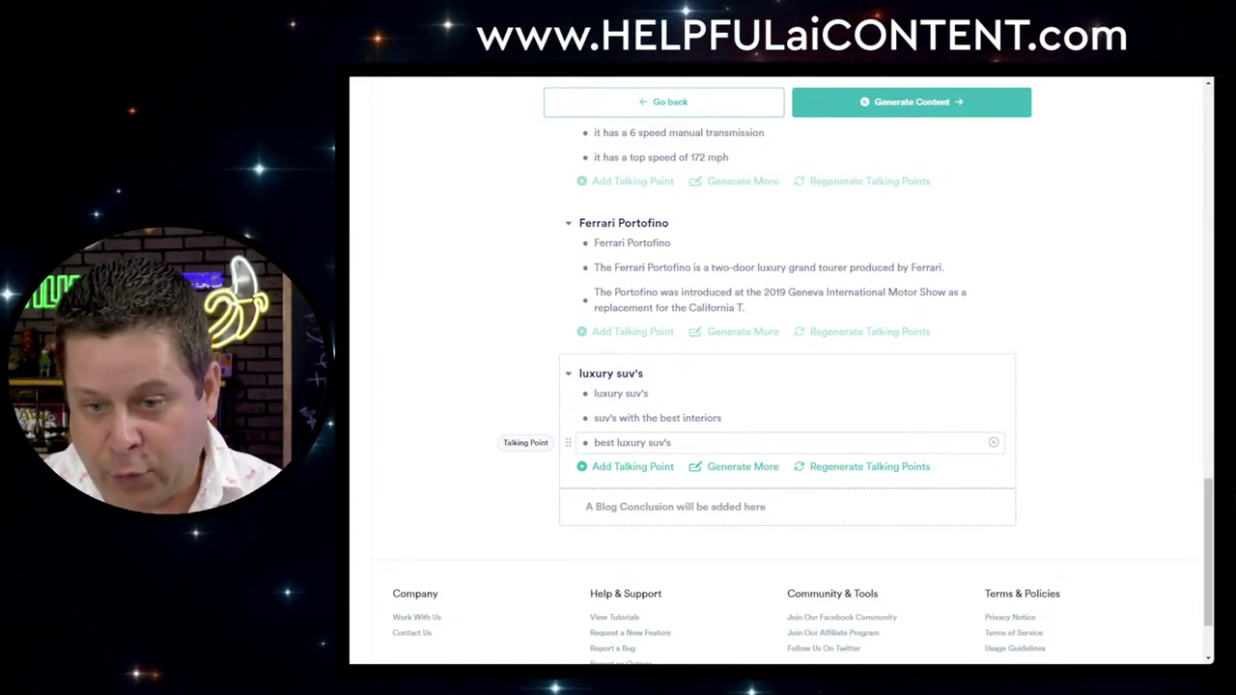
pyautogui.scroll(20, 806, 328)
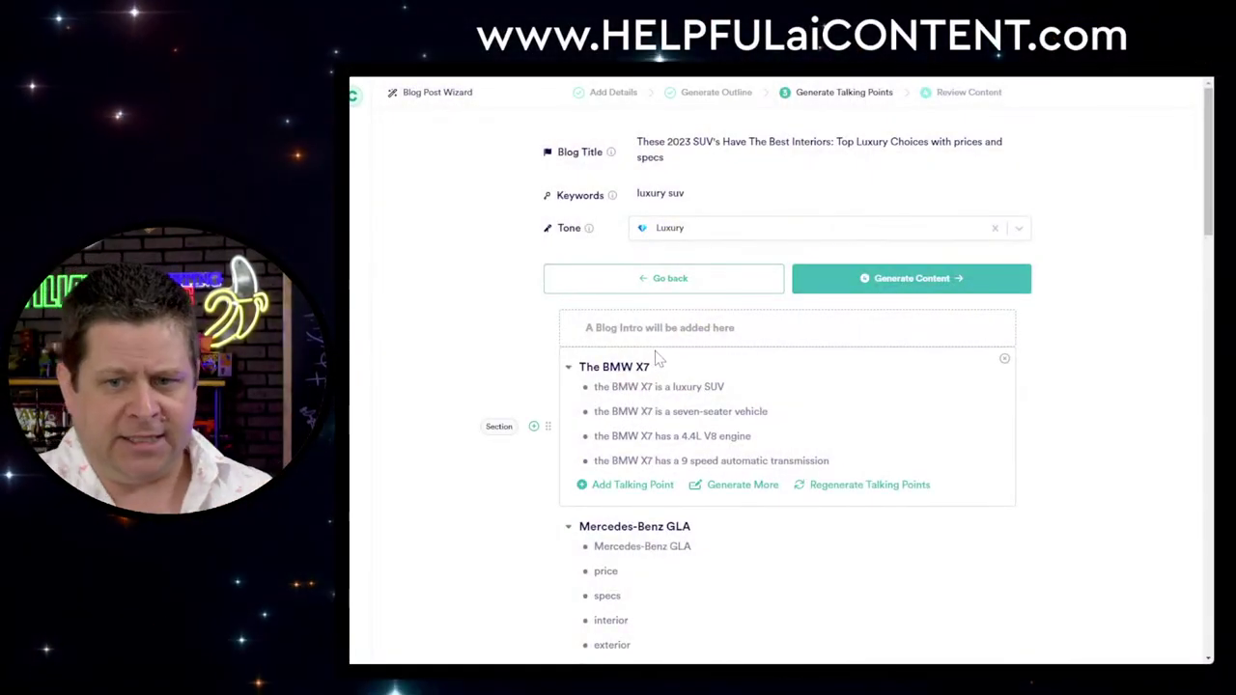
pyautogui.click(910, 280)
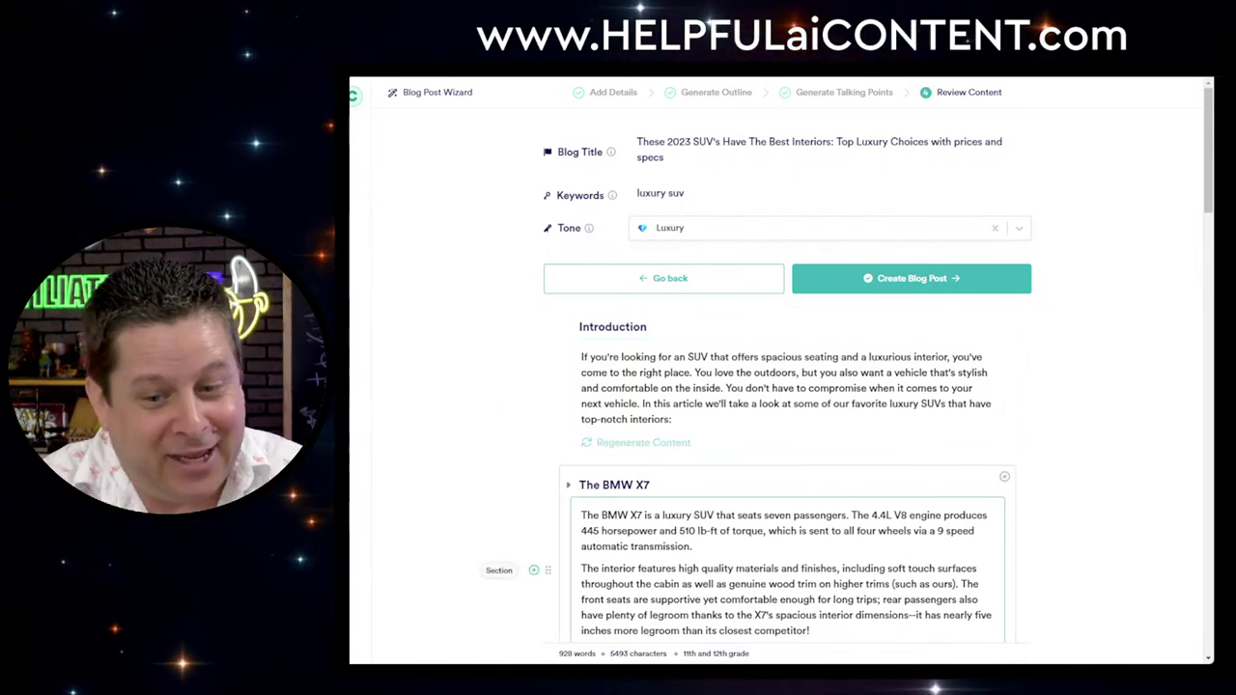
# Review the generated sections through the conclusion, create the blog post, and select its entire text in the editor
pyautogui.scroll(-2, 1062, 499)
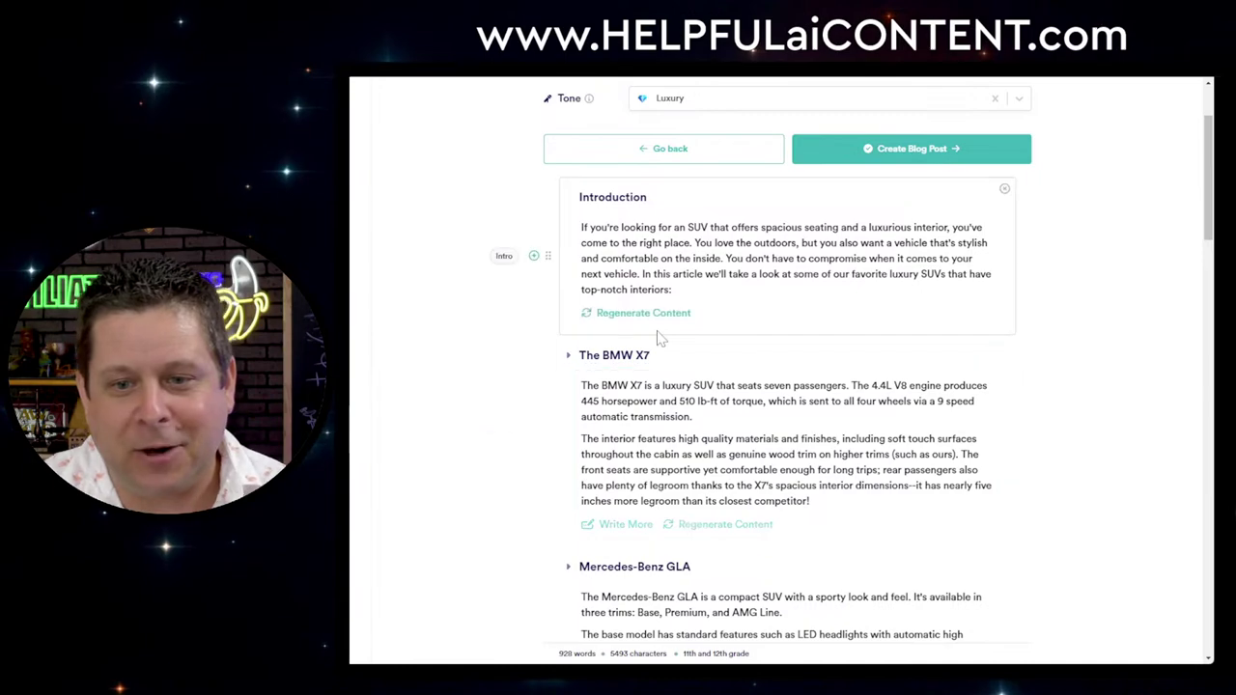
pyautogui.scroll(-9, 766, 501)
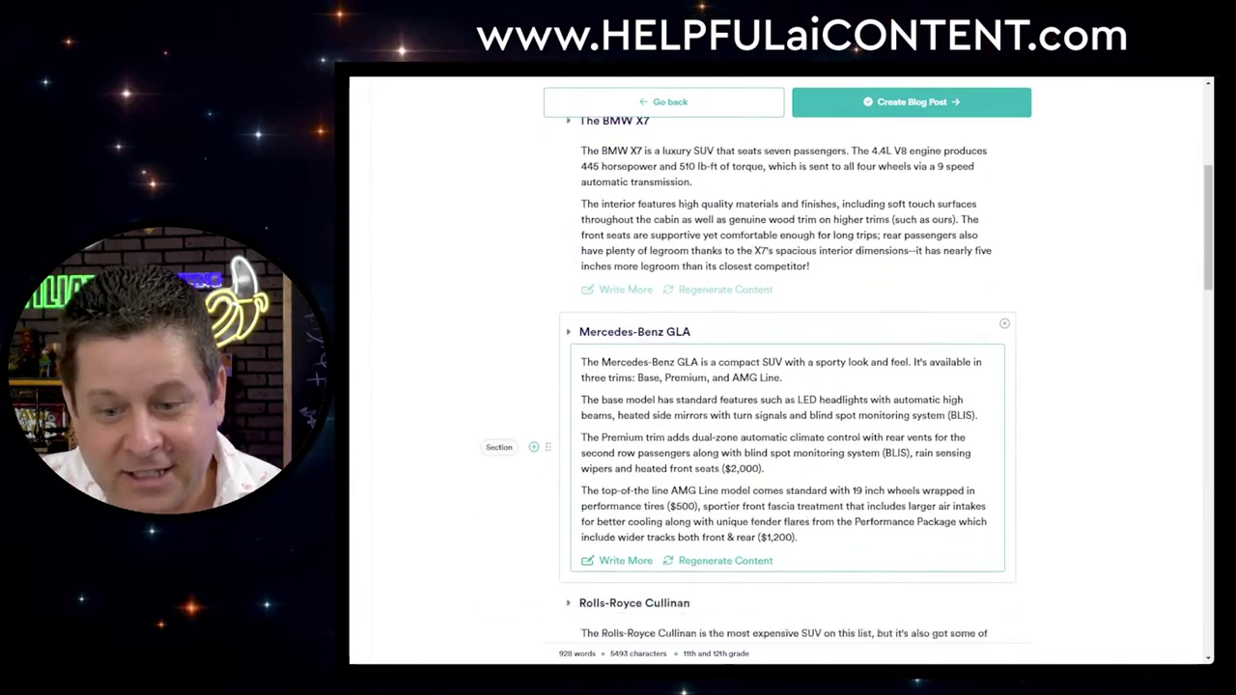
pyautogui.scroll(-10, 766, 501)
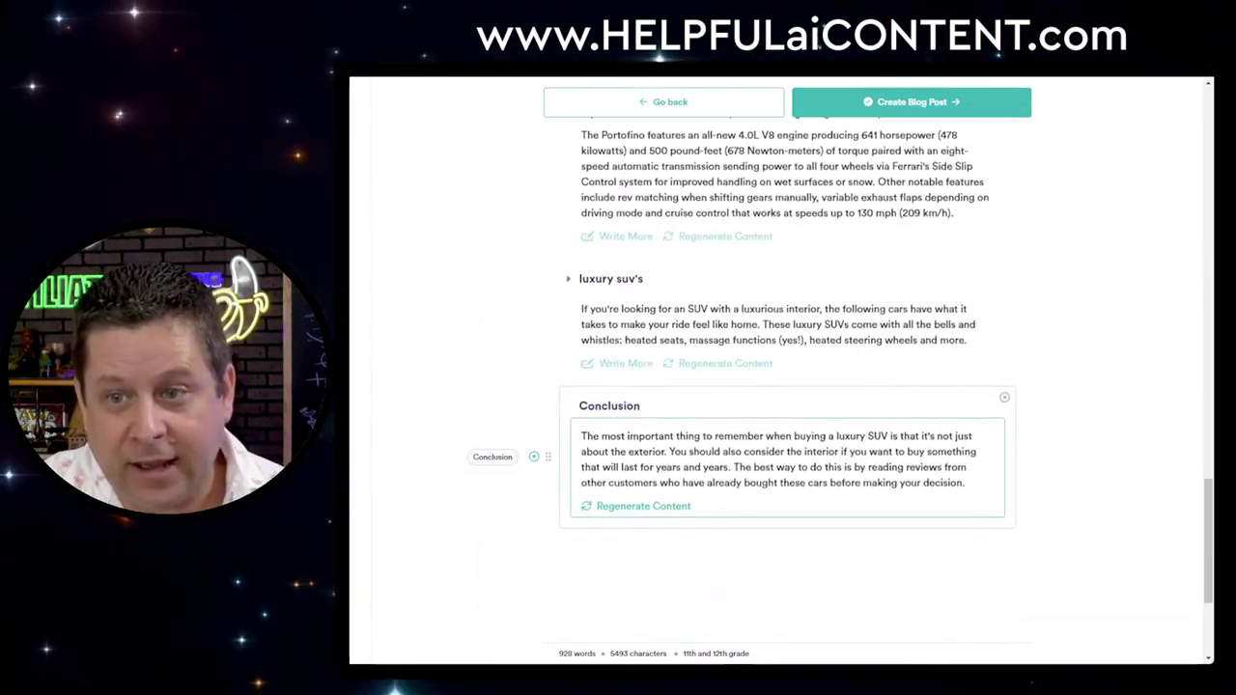
pyautogui.click(943, 111)
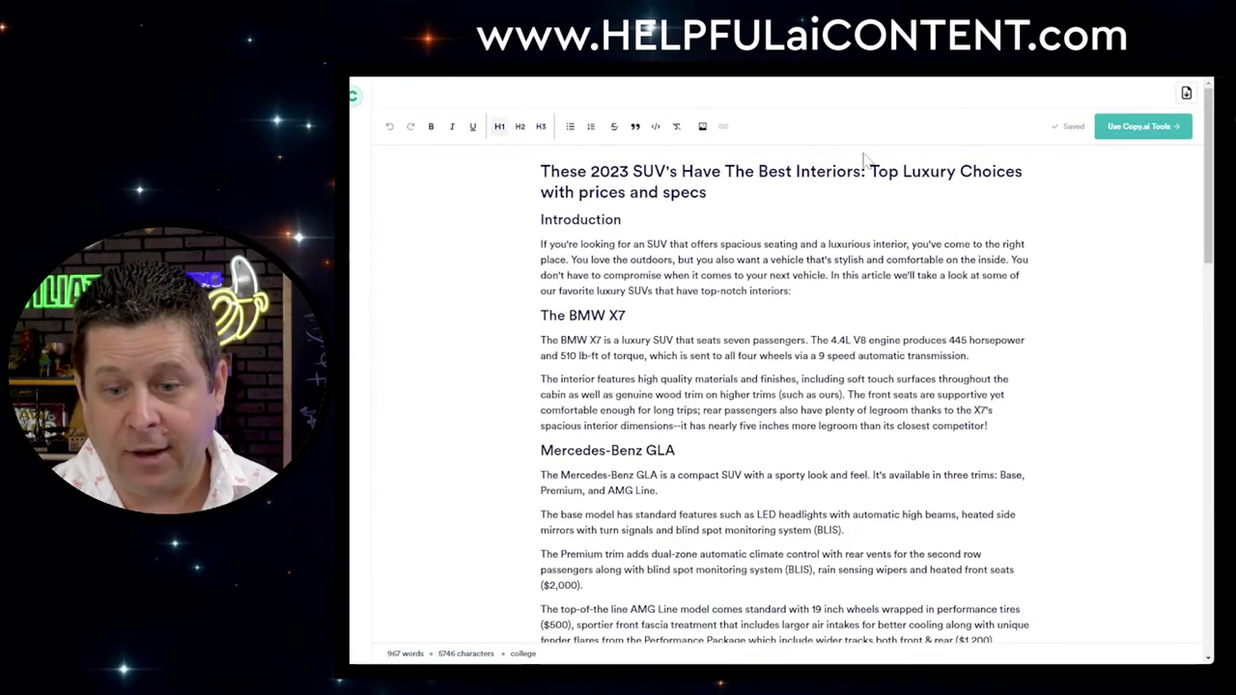
pyautogui.hotkey('ctrl', 'a')
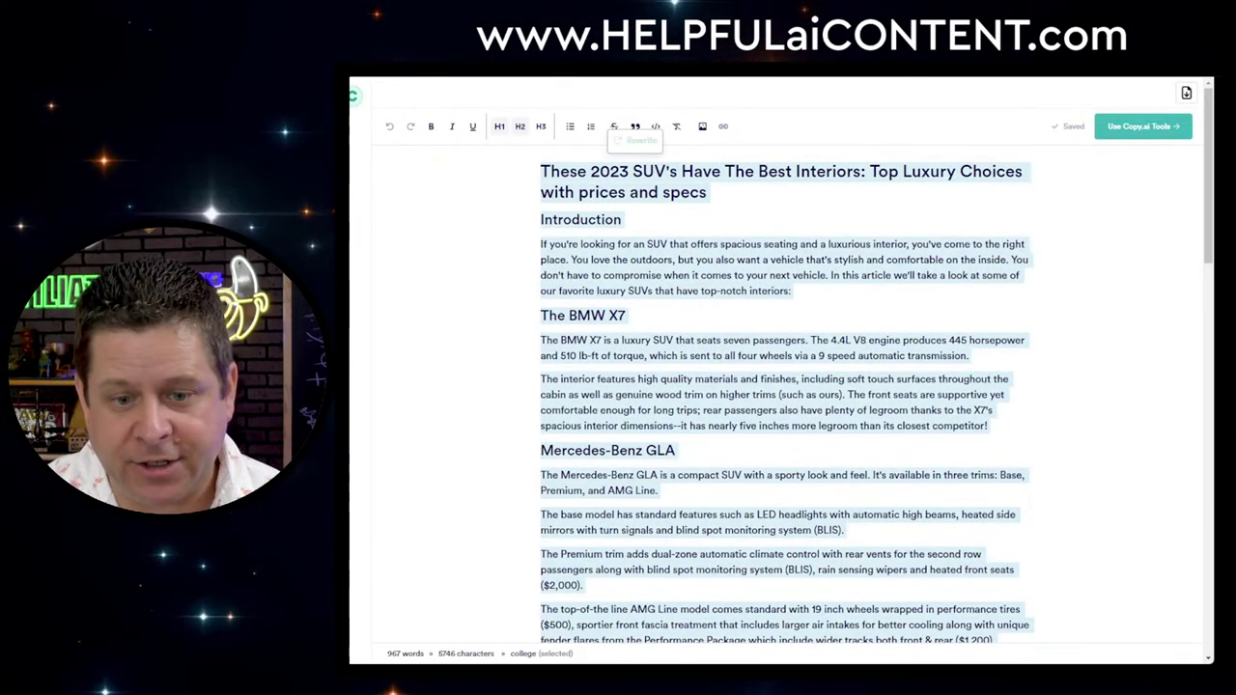
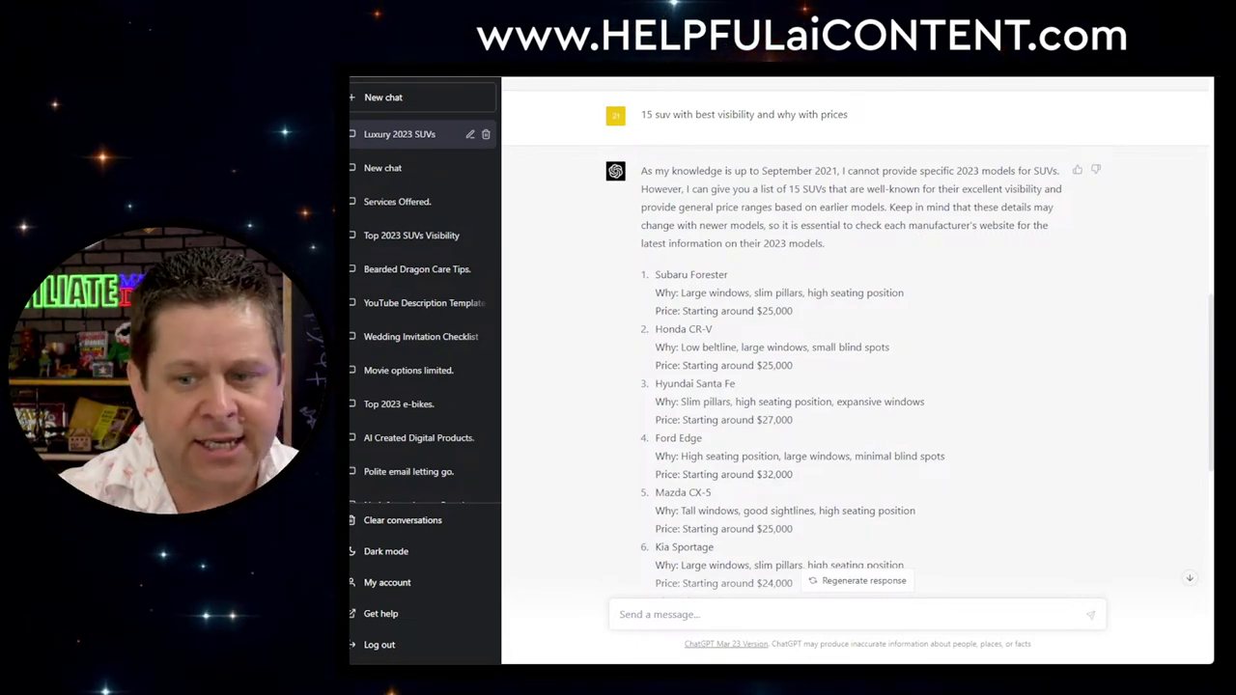
# Read through ChatGPT's answer listing 15 SUVs with the best visibility, including the reasons and prices
pyautogui.scroll(-3, 827, 454)
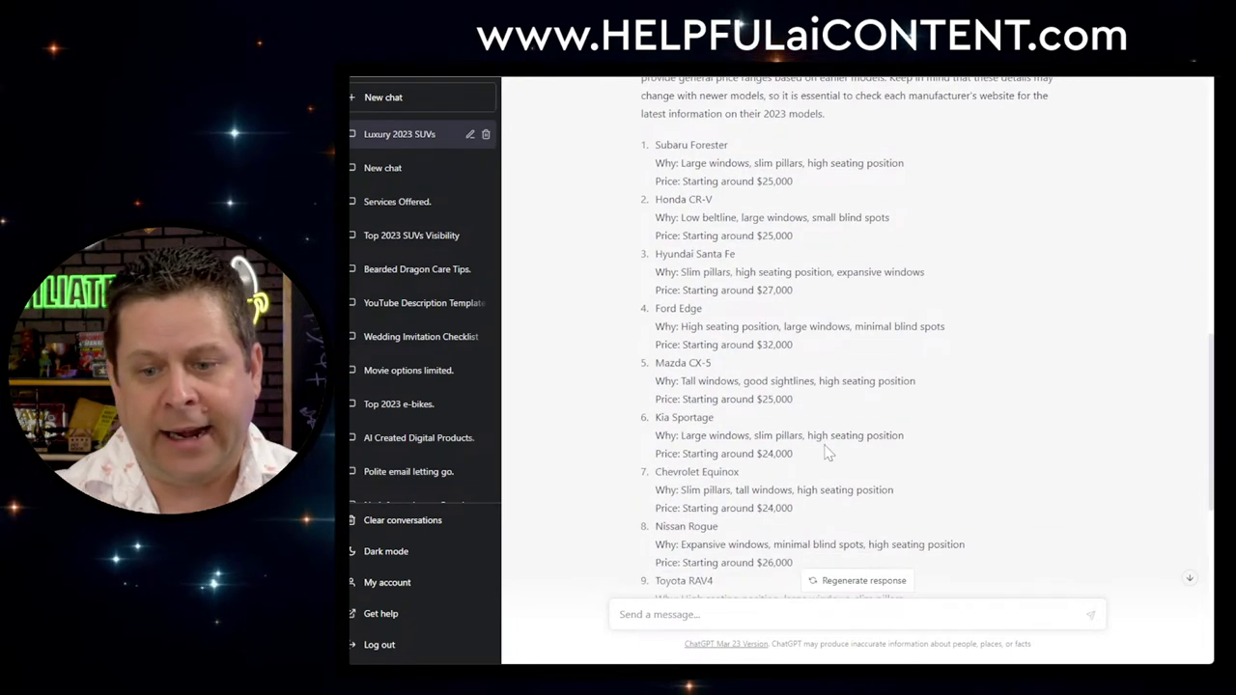
pyautogui.scroll(-1, 827, 452)
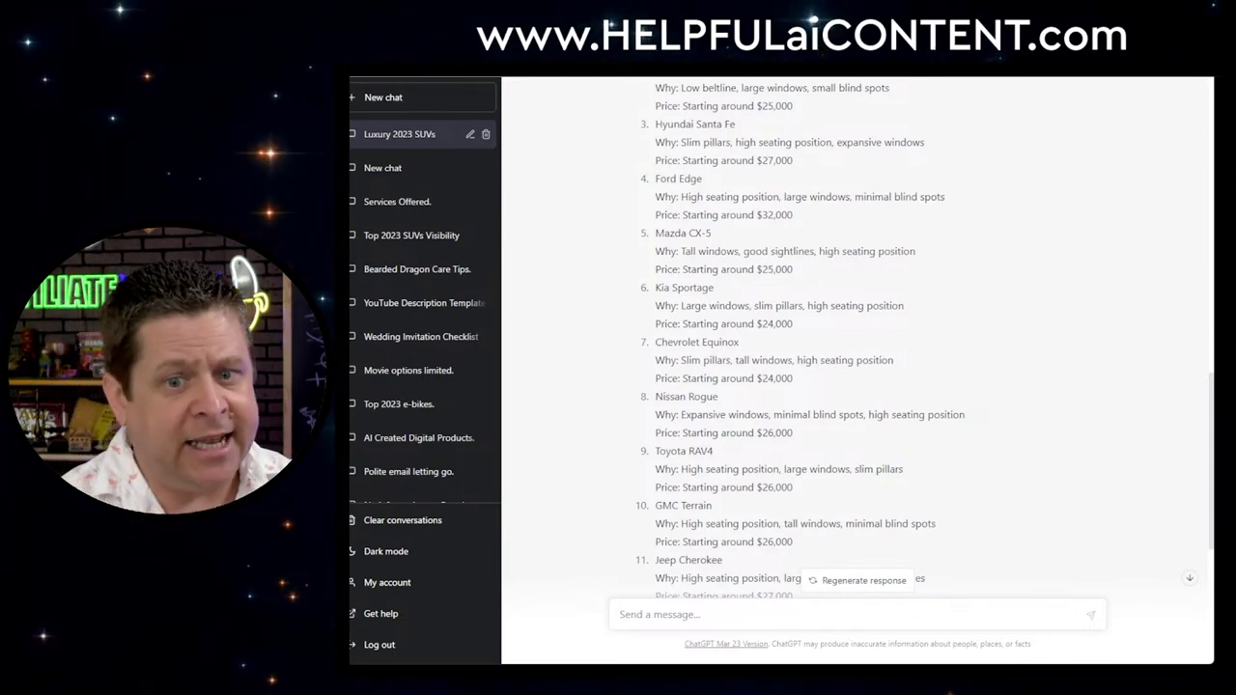
pyautogui.scroll(3, 705, 324)
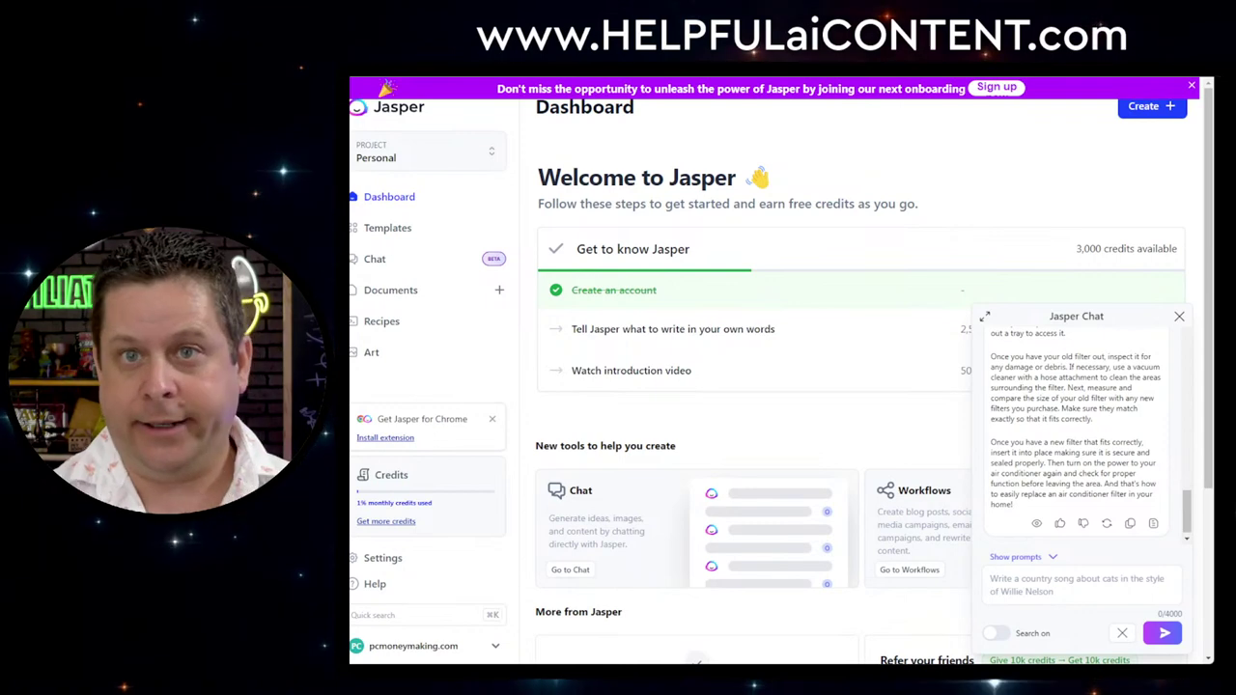
# Create Jasper art from the prompt "create luxury suv interior", and open Jasper's chat
pyautogui.click(372, 353)
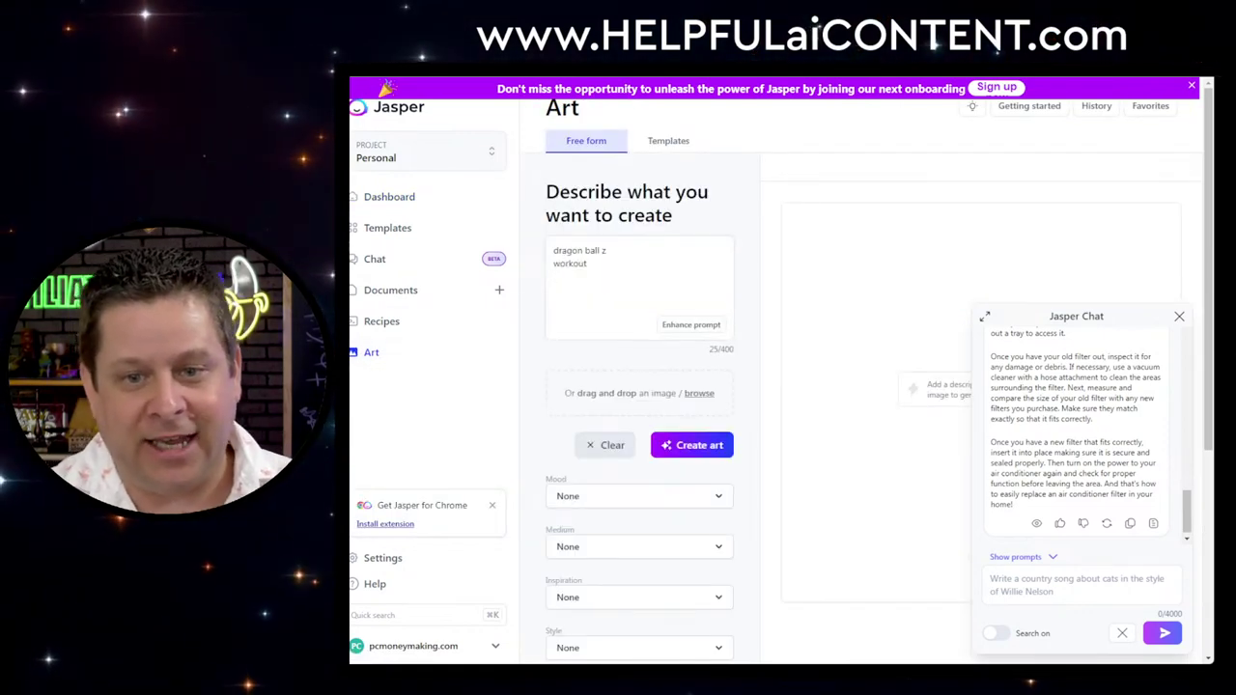
pyautogui.hotkey('ctrl', 'a')
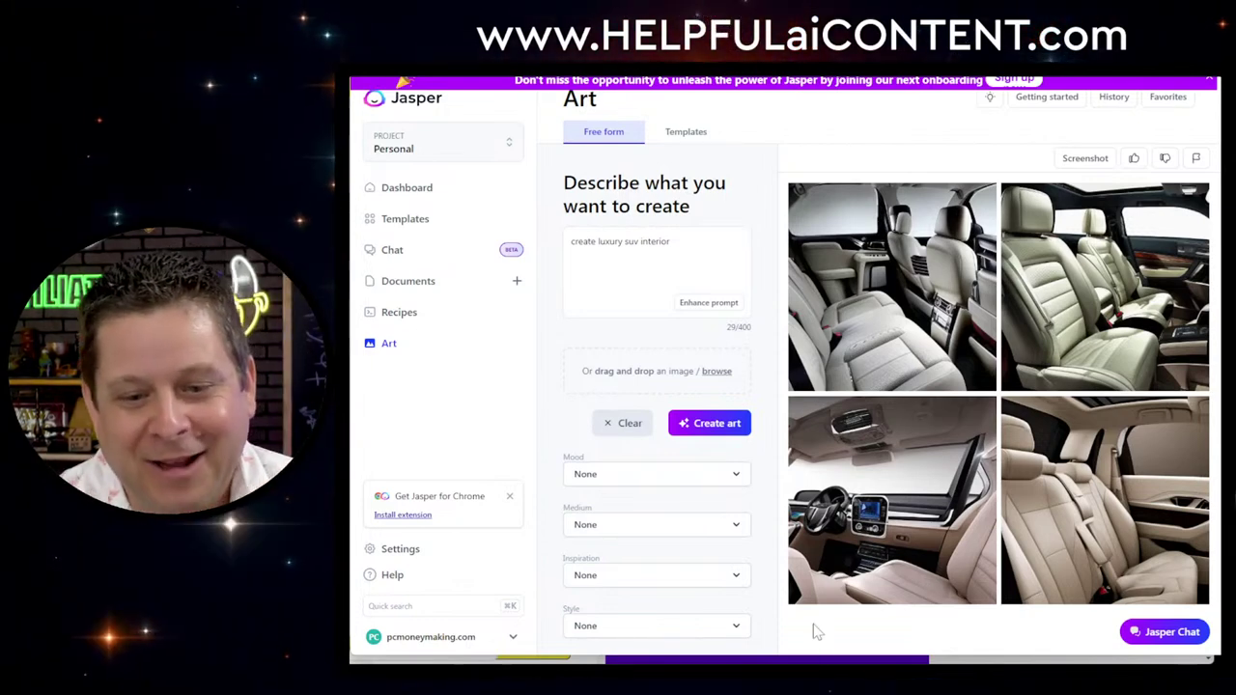
pyautogui.click(430, 254)
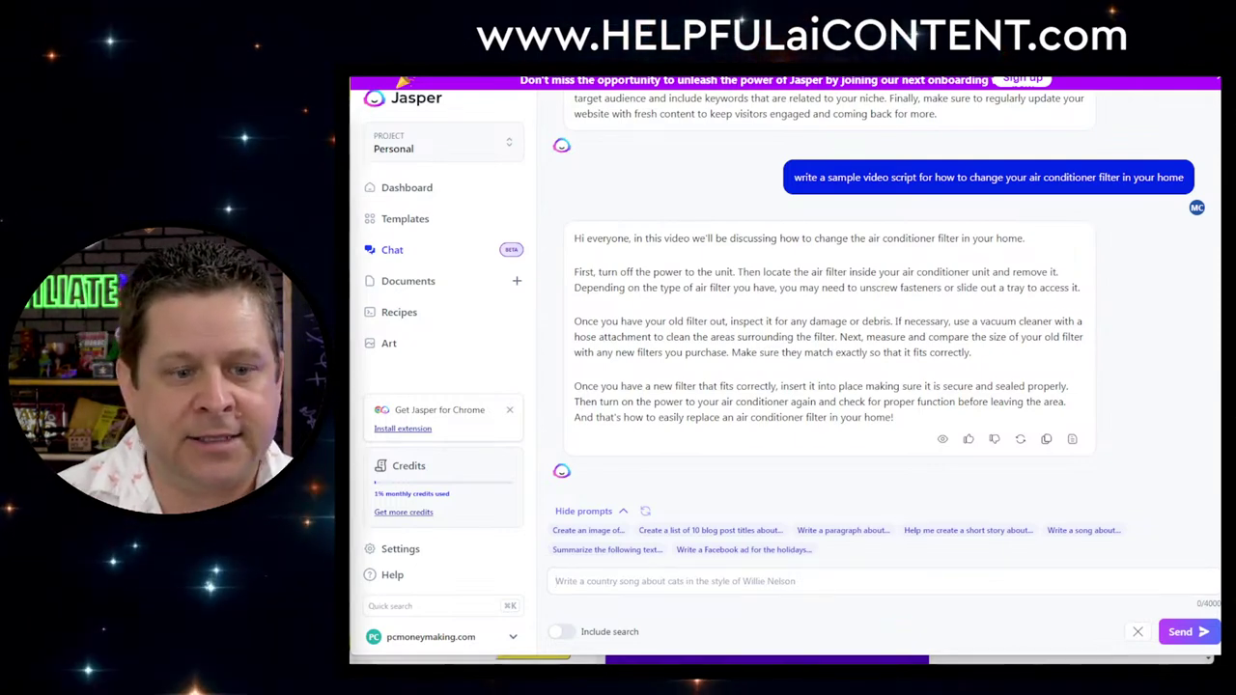
# Switch to the Bing chat in Edge and copy the query "15 suvs with best visibility and why with prices"
pyautogui.hotkey('alt', 'Tab')
pyautogui.scroll(5, 883, 365)
pyautogui.scroll(-2, 883, 365)
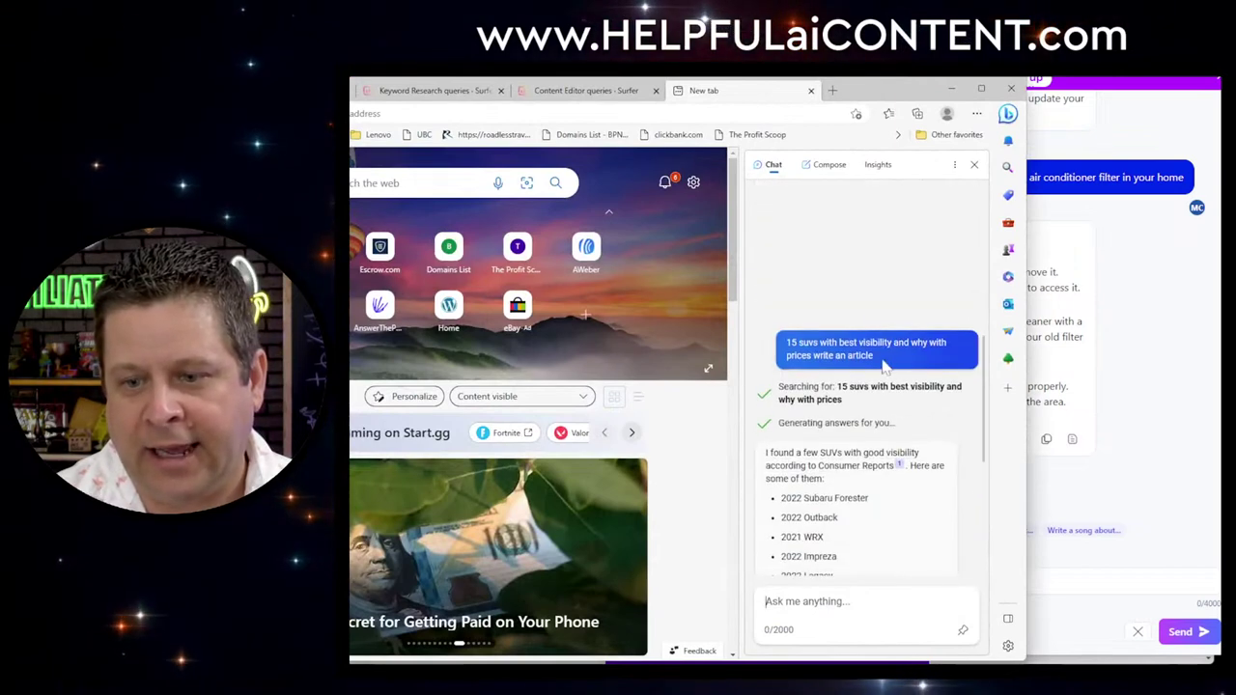
pyautogui.moveTo(844, 402); pyautogui.dragTo(837, 386)
pyautogui.hotkey('ctrl', 'c')
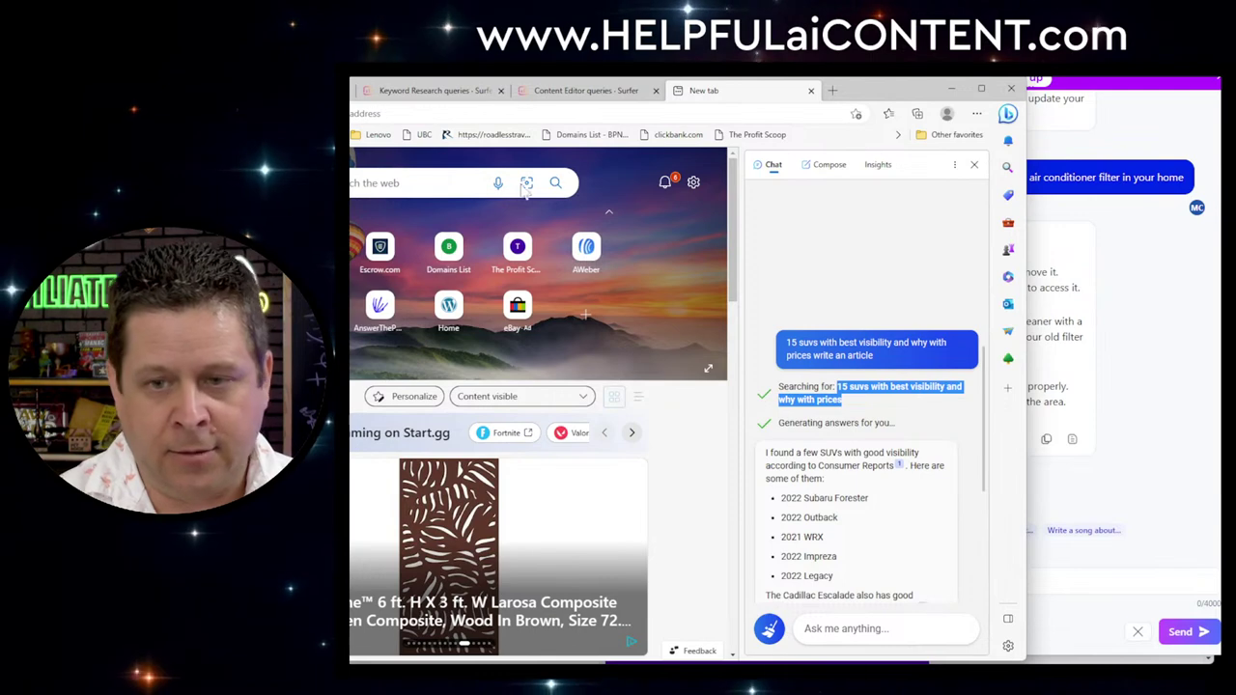
# Read Bing's full answer on SUVs with good visibility, including its sources and suggested follow-up questions
pyautogui.moveTo(880, 87); pyautogui.dragTo(803, 79)
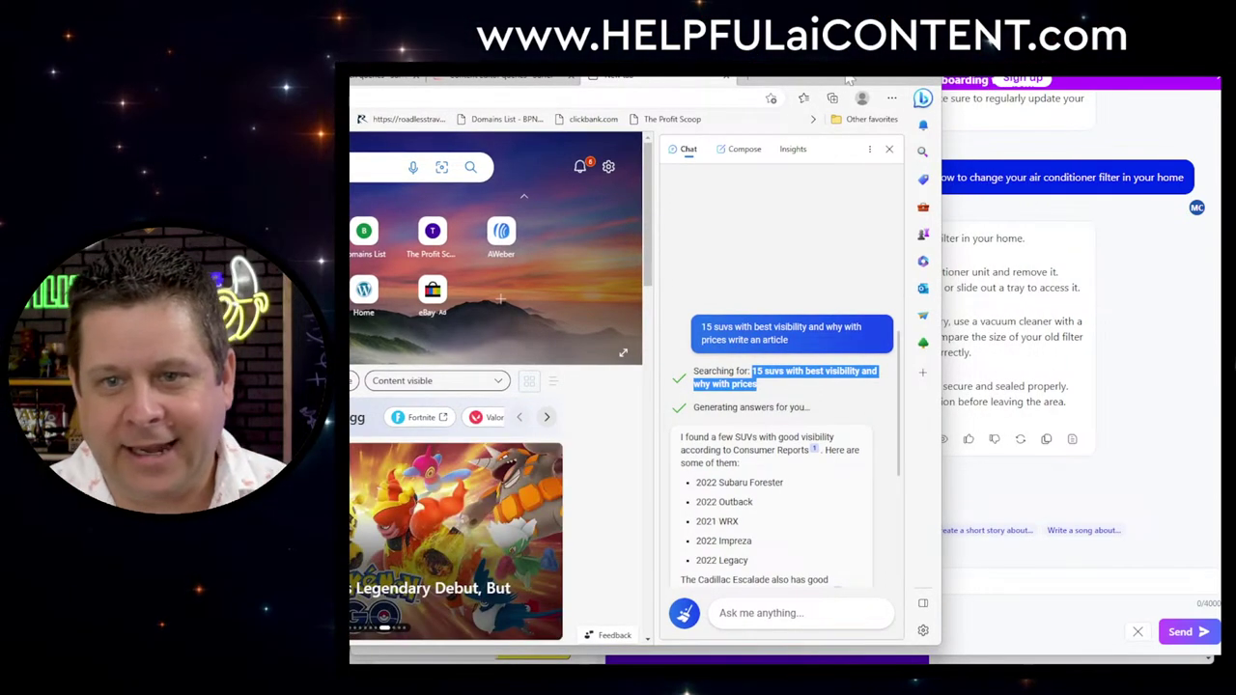
pyautogui.scroll(-2, 753, 336)
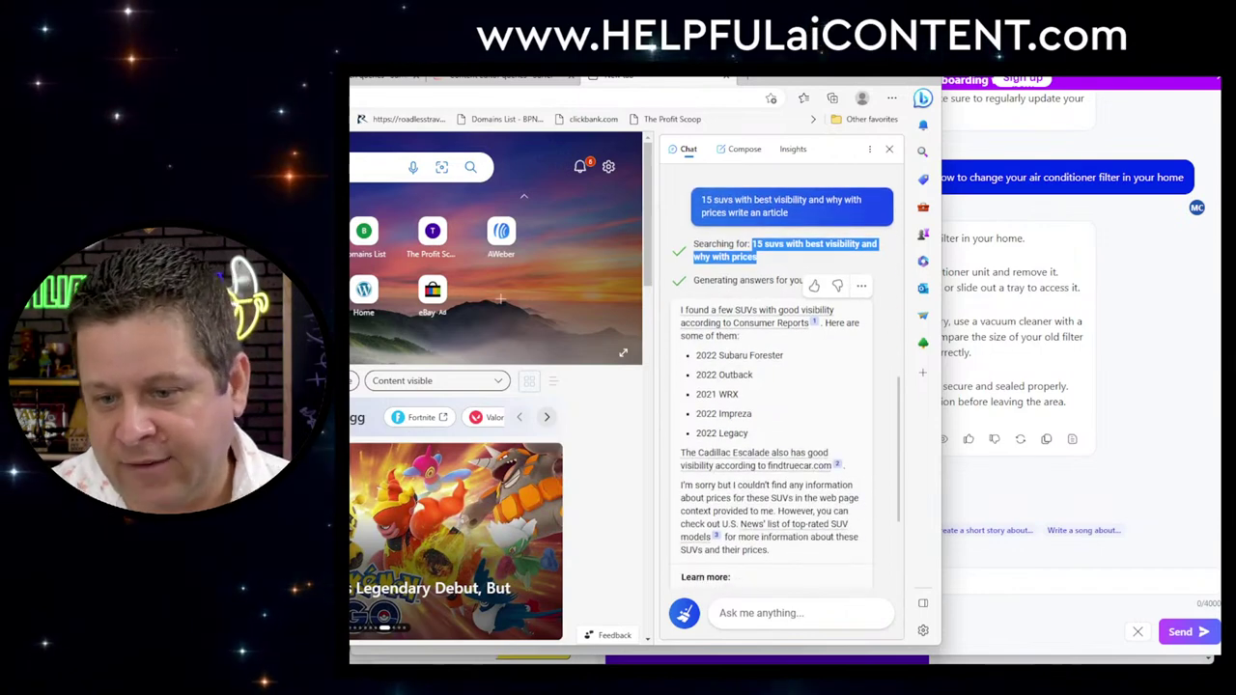
pyautogui.scroll(-3, 782, 386)
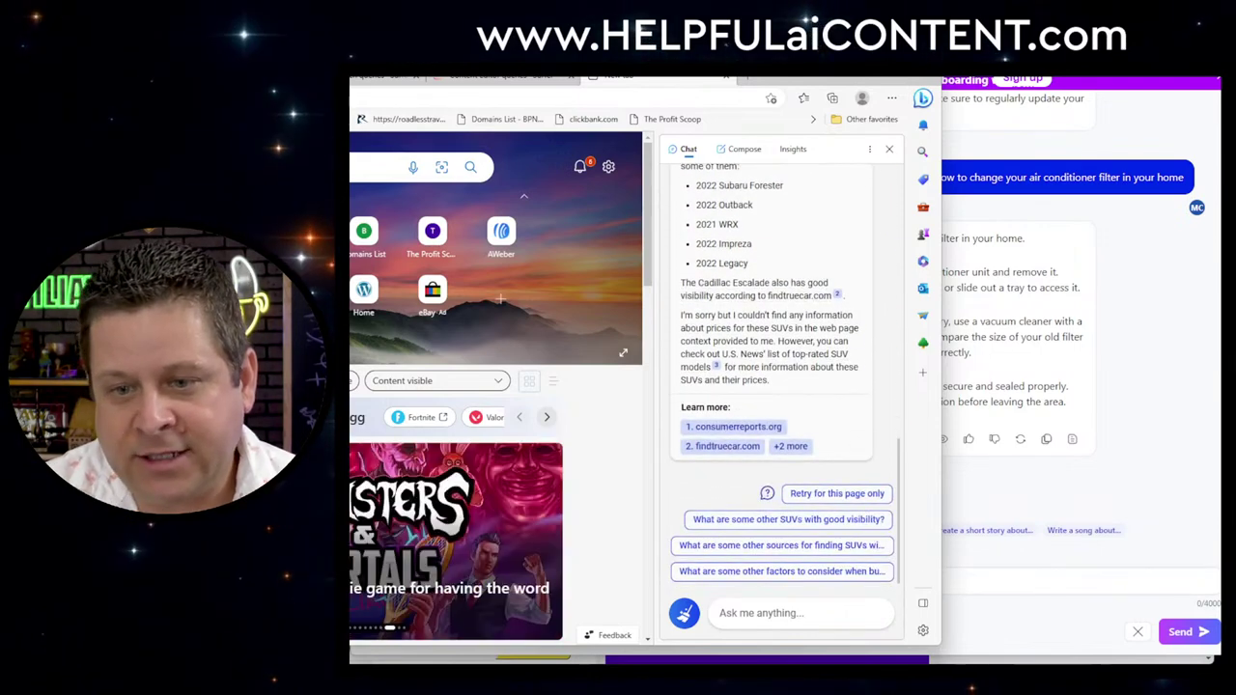
# Switch back to Jasper Chat, paste "15 suvs with best visibility and why with prices" as the message, and exit full-screen view
pyautogui.hotkey('alt', 'Tab')
pyautogui.hotkey('ctrl', 'v')
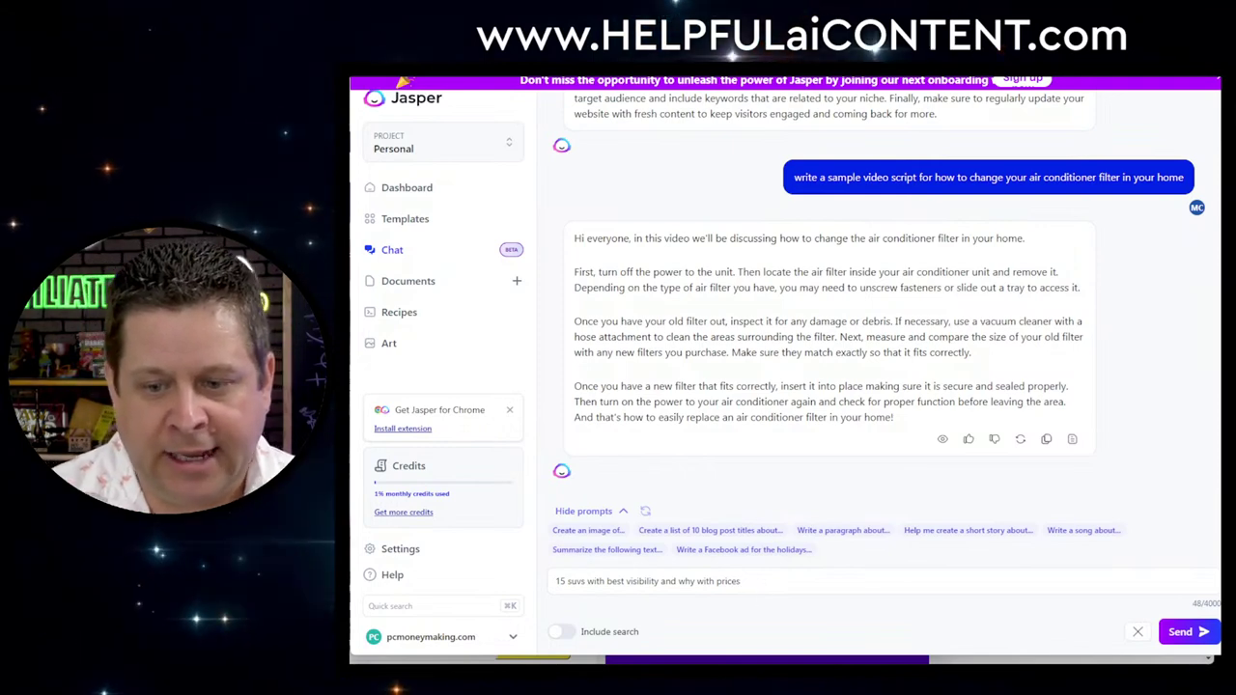
pyautogui.press('F11')
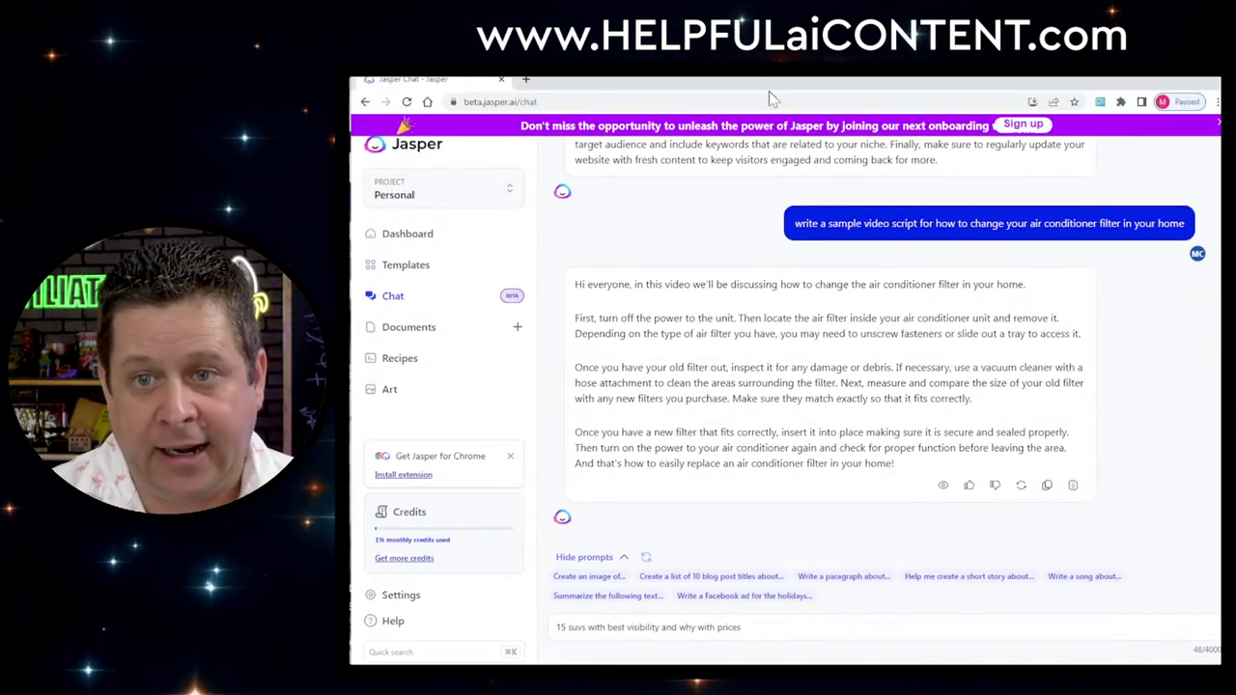
# Combine the Jasper Chat and ChatGPT tabs in one browser window and send the SUV visibility prompt in Jasper
pyautogui.moveTo(773, 99); pyautogui.dragTo(799, 228)
pyautogui.hotkey('alt', 'Tab')
pyautogui.moveTo(860, 84); pyautogui.dragTo(488, 241)
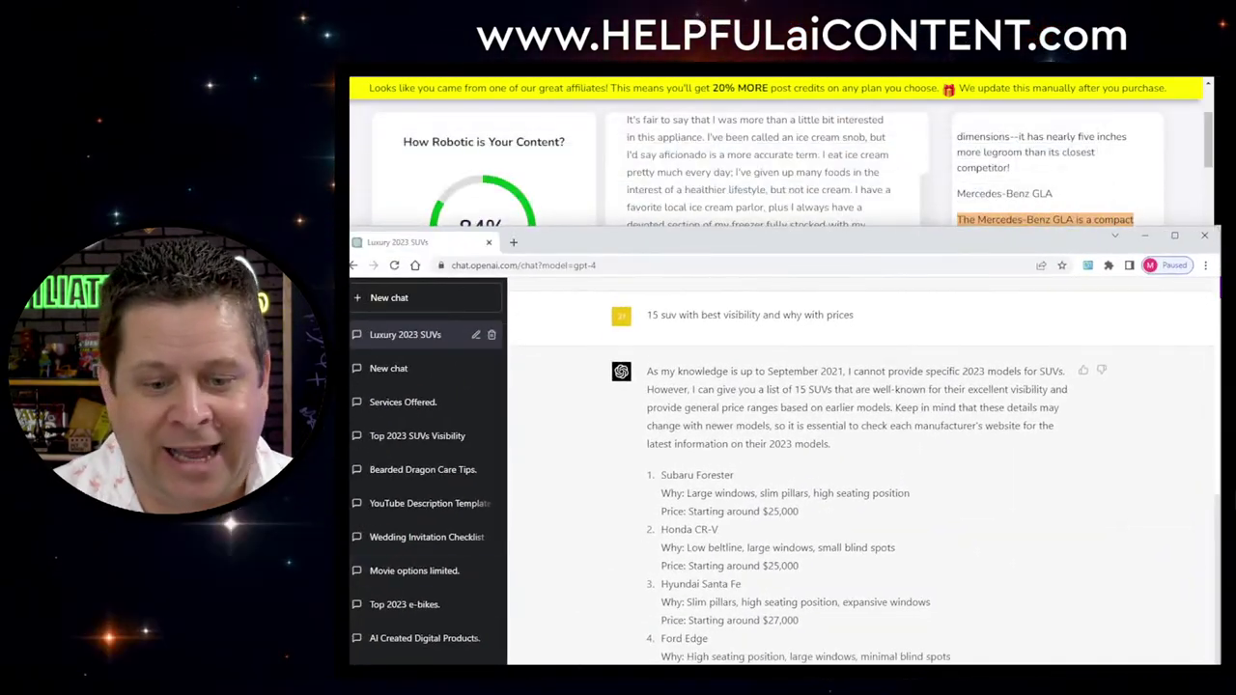
pyautogui.moveTo(488, 674)
pyautogui.click(468, 608)
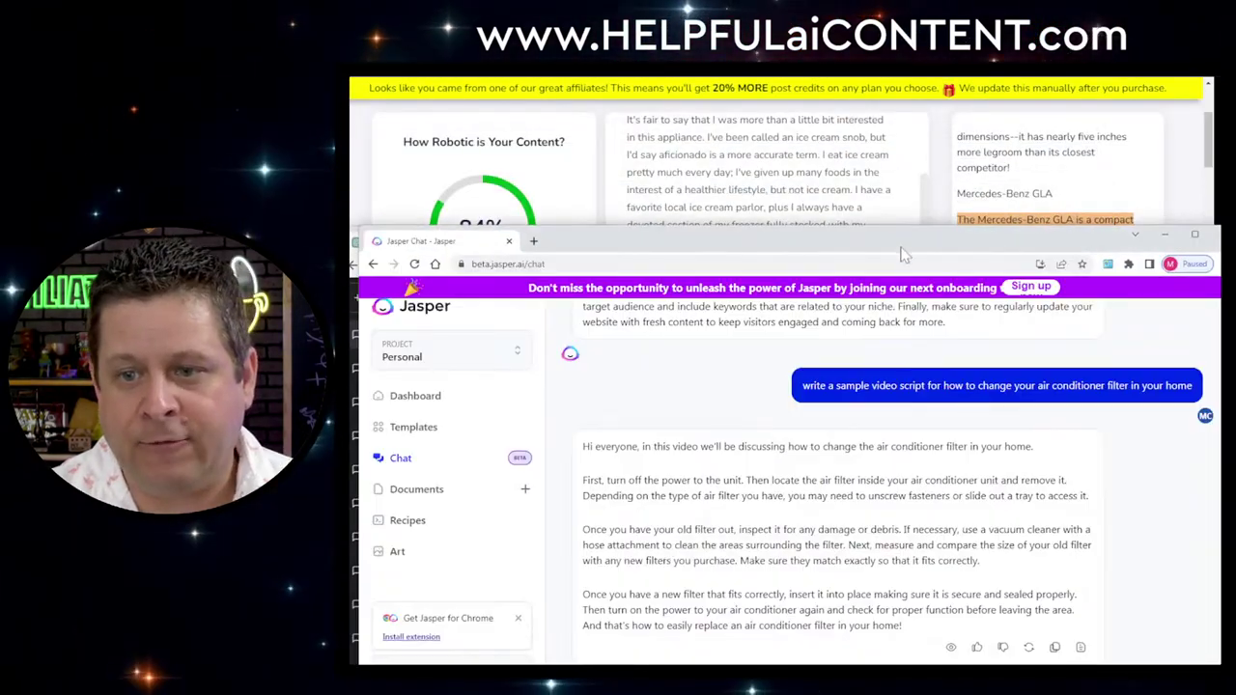
pyautogui.moveTo(878, 253); pyautogui.dragTo(565, 246)
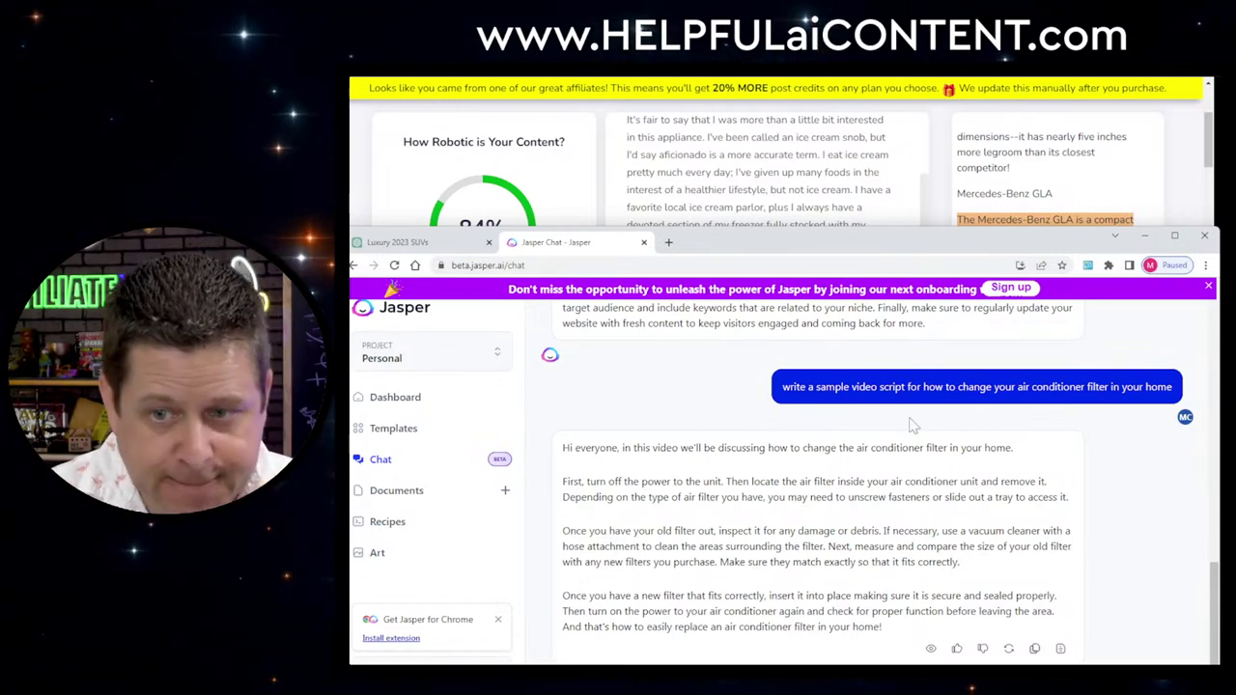
pyautogui.moveTo(881, 256); pyautogui.dragTo(864, 81)
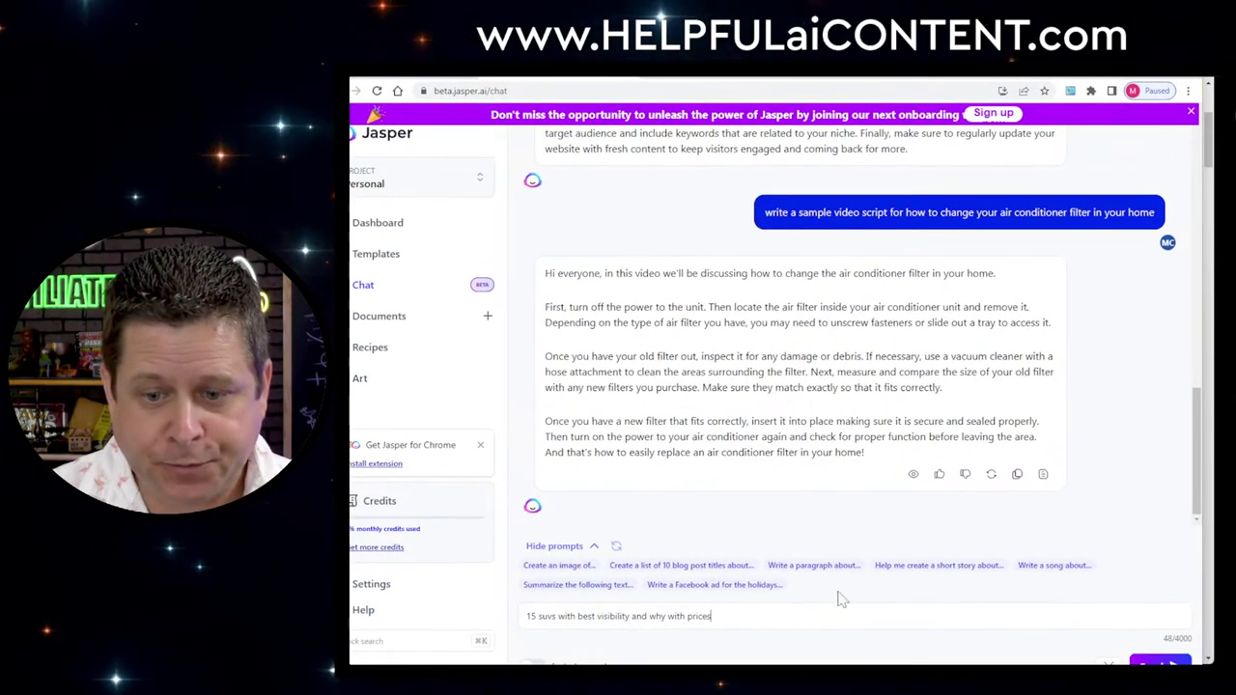
pyautogui.click(1160, 663)
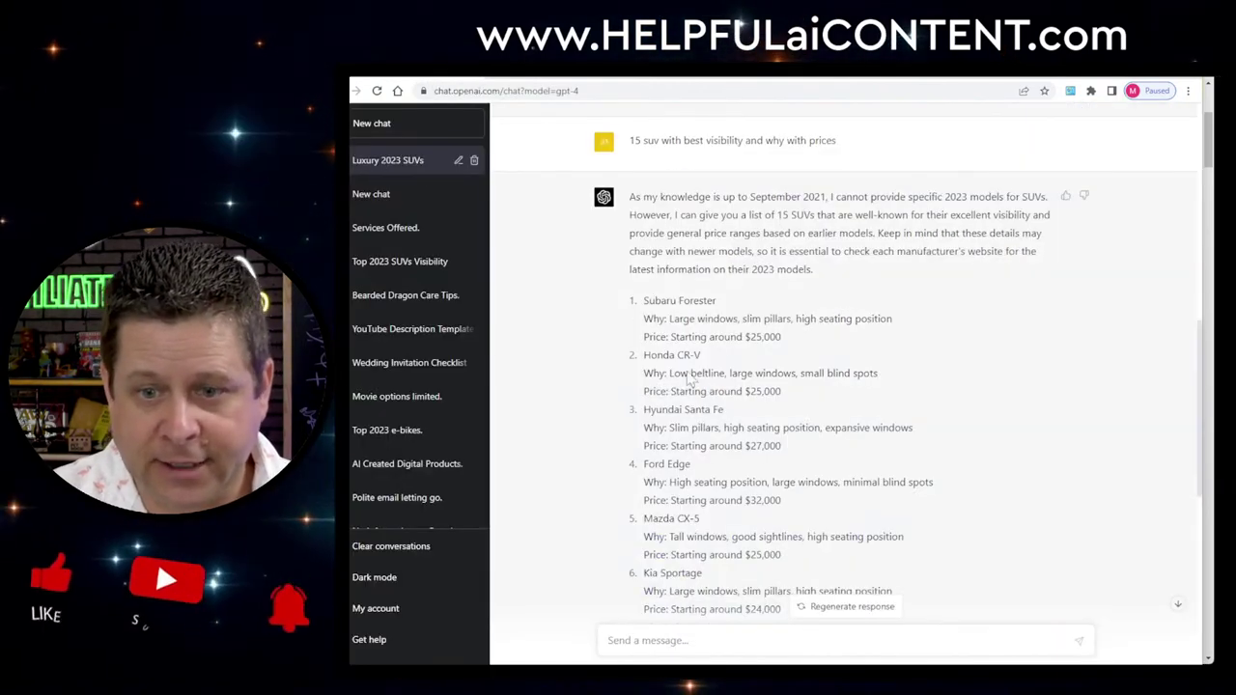
# Select ChatGPT's numbered list of 15 SUVs with reasons and prices, and restore the browser window to a smaller size
pyautogui.scroll(-3, 840, 367)
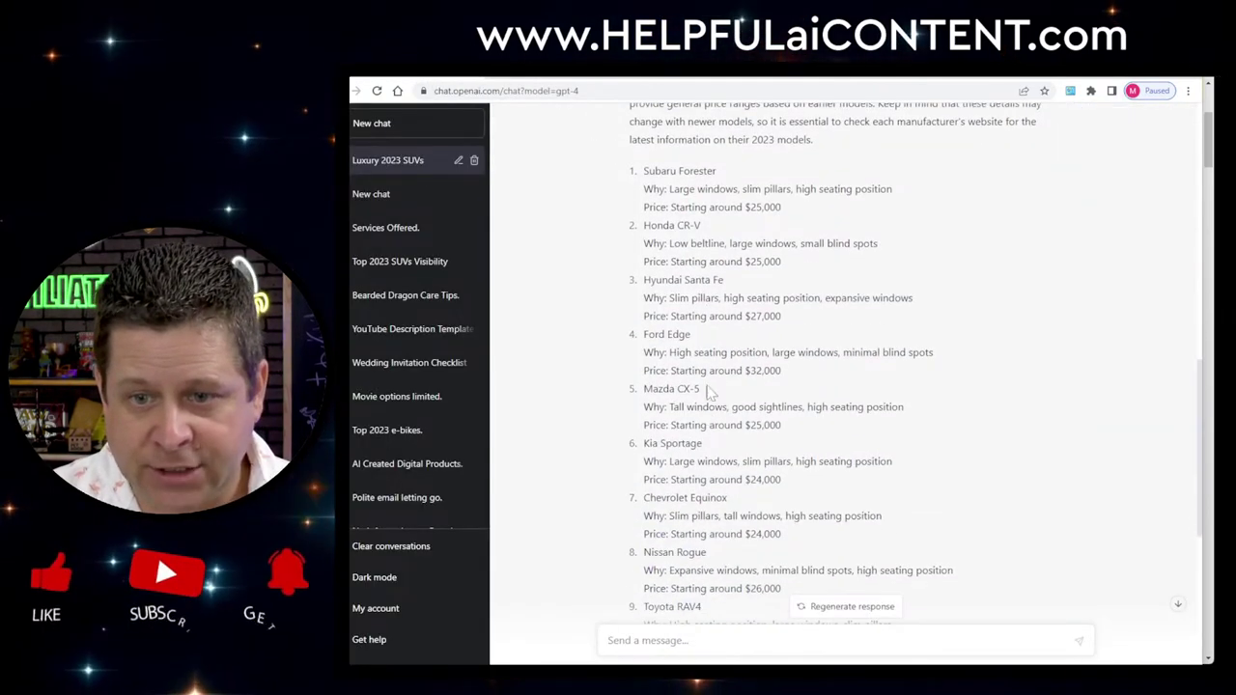
pyautogui.scroll(-5, 680, 547)
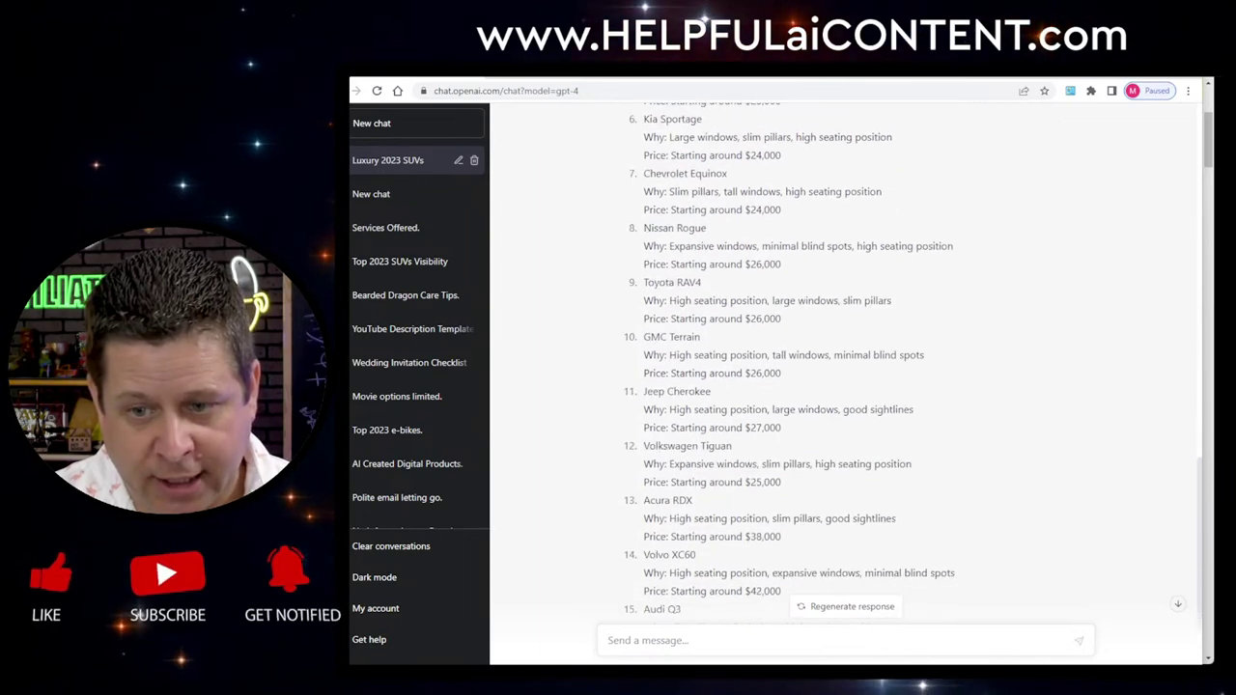
pyautogui.moveTo(1041, 533); pyautogui.dragTo(639, 376)
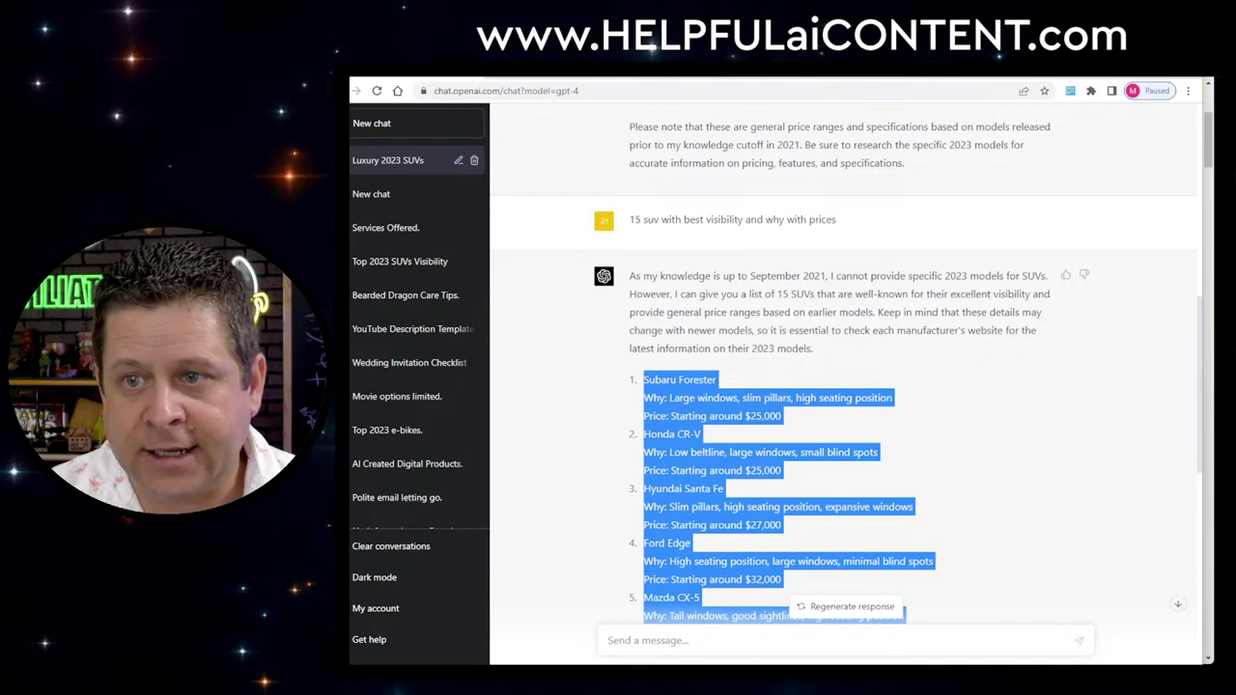
pyautogui.doubleClick(947, 81)
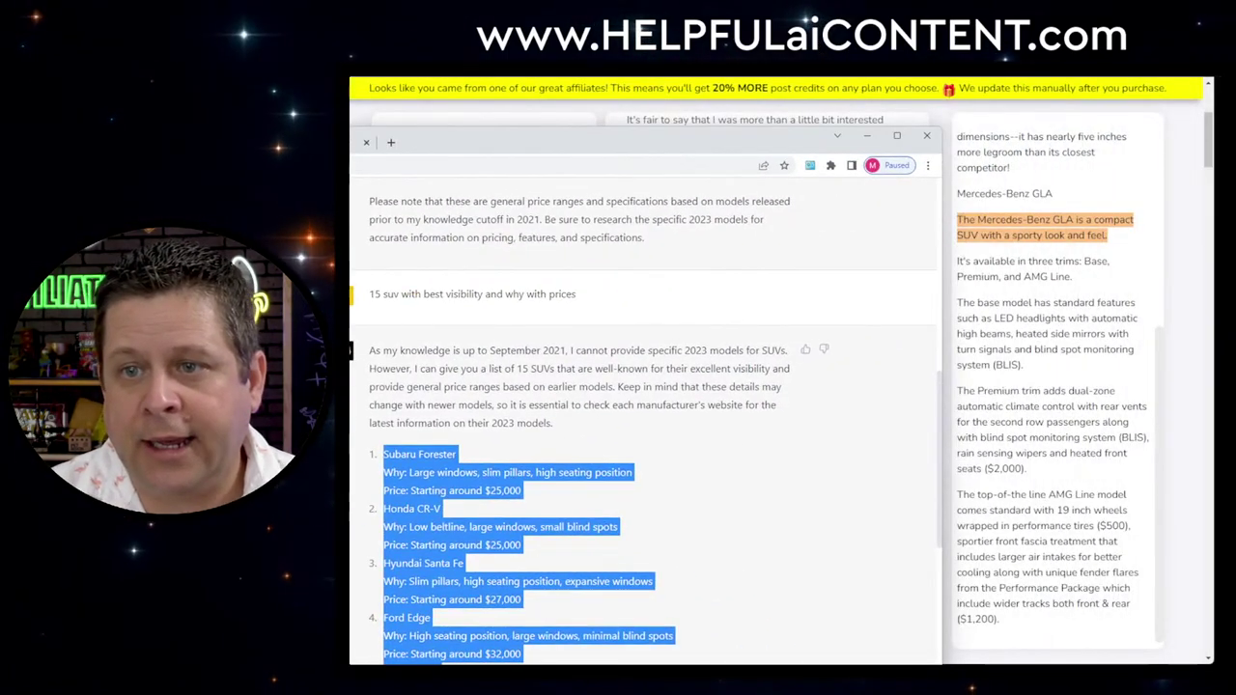
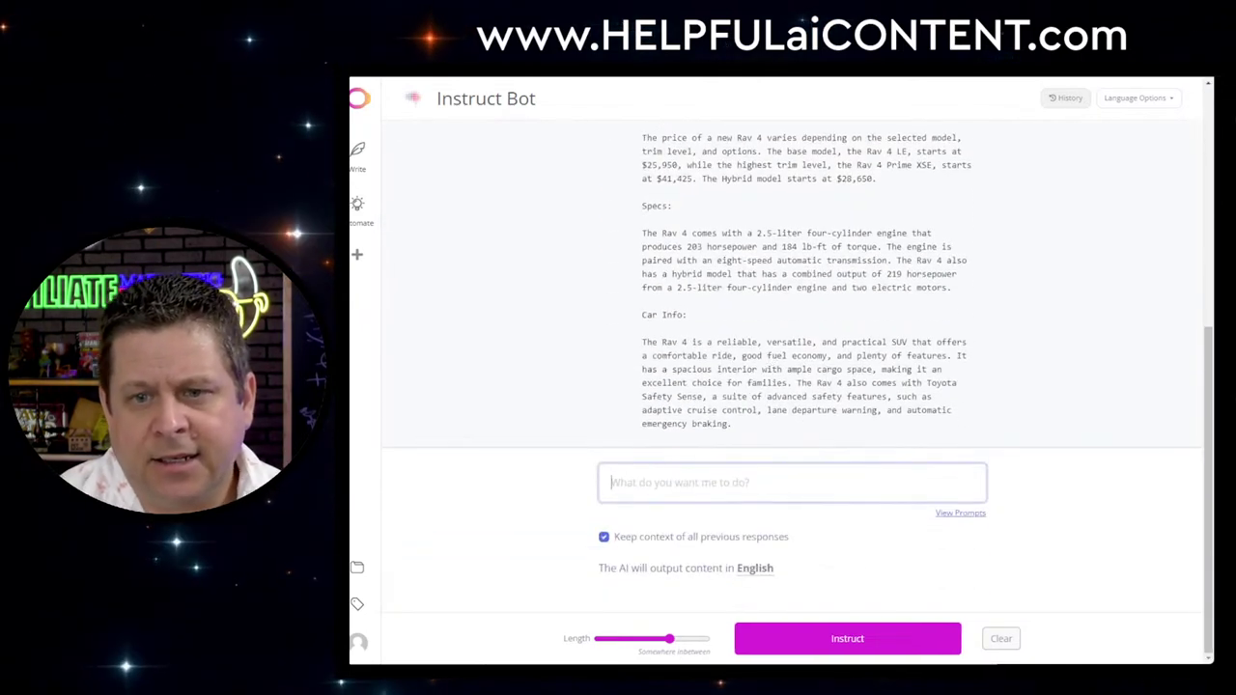
# Read ContentBot's RAV4 answer on price and specs, and check ShortlyAI's generated text for "rav 4 visibility"
pyautogui.moveTo(822, 343); pyautogui.dragTo(823, 356)
pyautogui.scroll(2, 772, 347)
pyautogui.scroll(2, 773, 328)
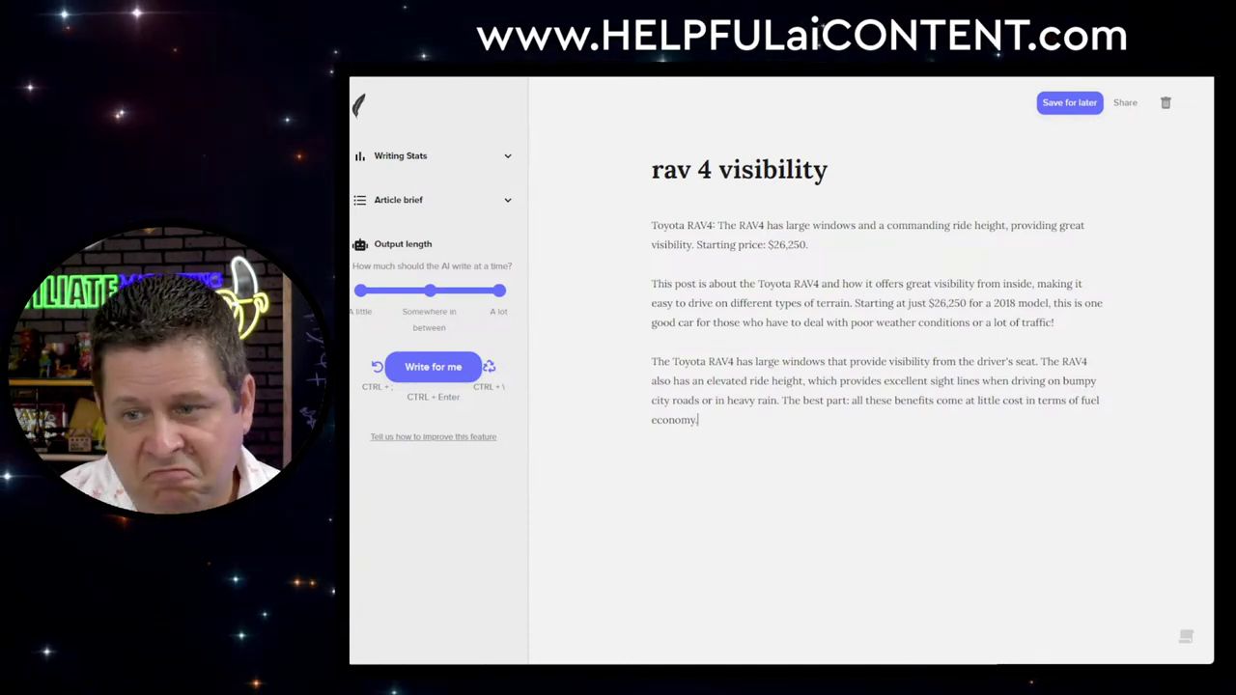
pyautogui.hotkey('ctrl', 'shift', 'Up')
pyautogui.click(781, 400)
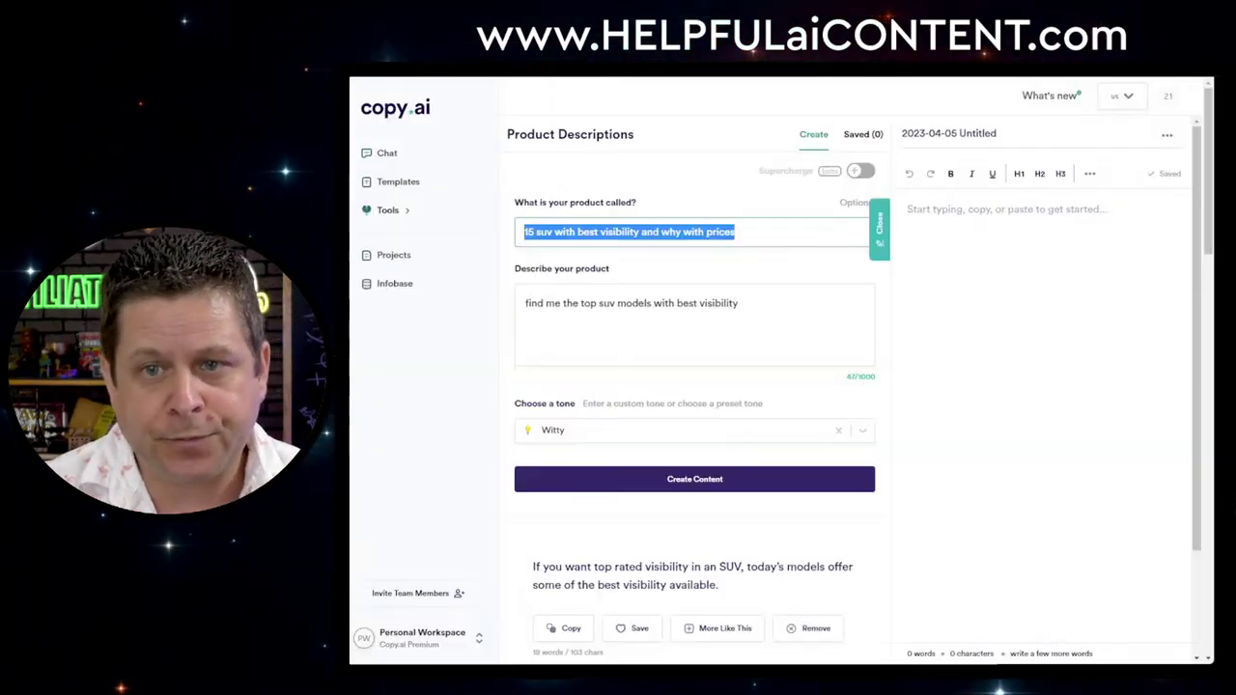
# In Copy.ai, replace both the product name and the product description with "can you talk about the visibility in the rav 4"
pyautogui.write('can you talk more about the visibility in the rav 4')
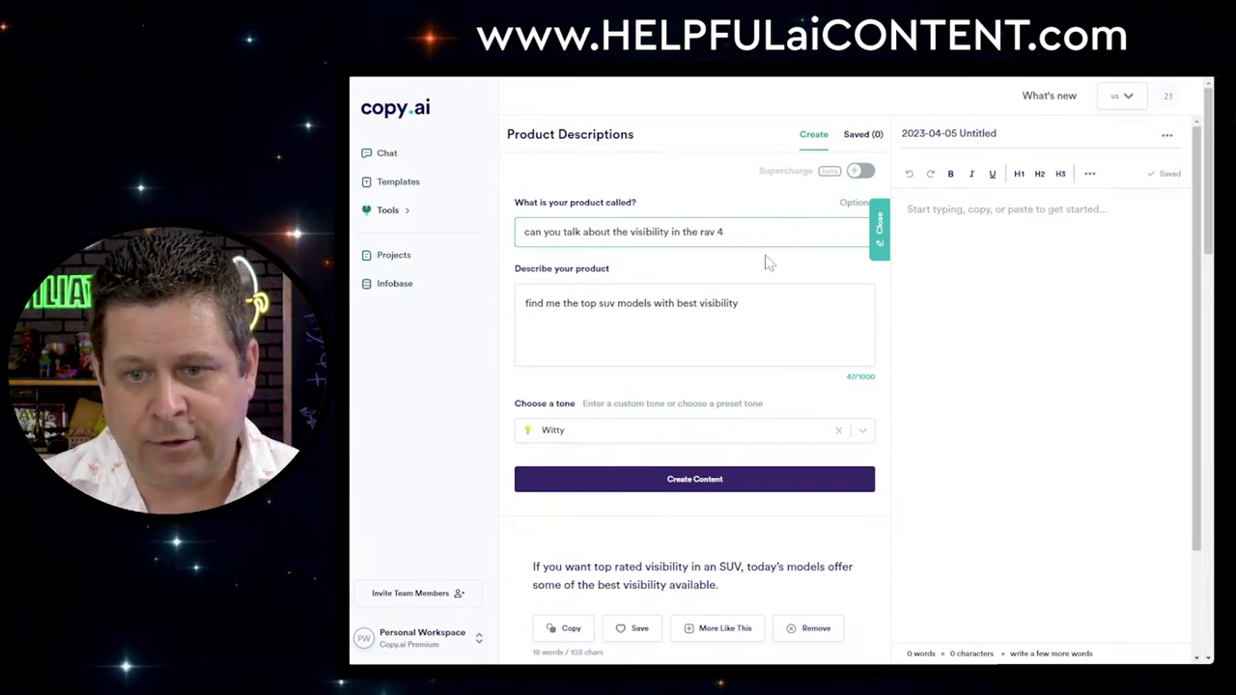
pyautogui.moveTo(743, 233); pyautogui.dragTo(351, 253)
pyautogui.hotkey('ctrl', 'c')
pyautogui.press('Tab')
pyautogui.hotkey('ctrl', 'v')
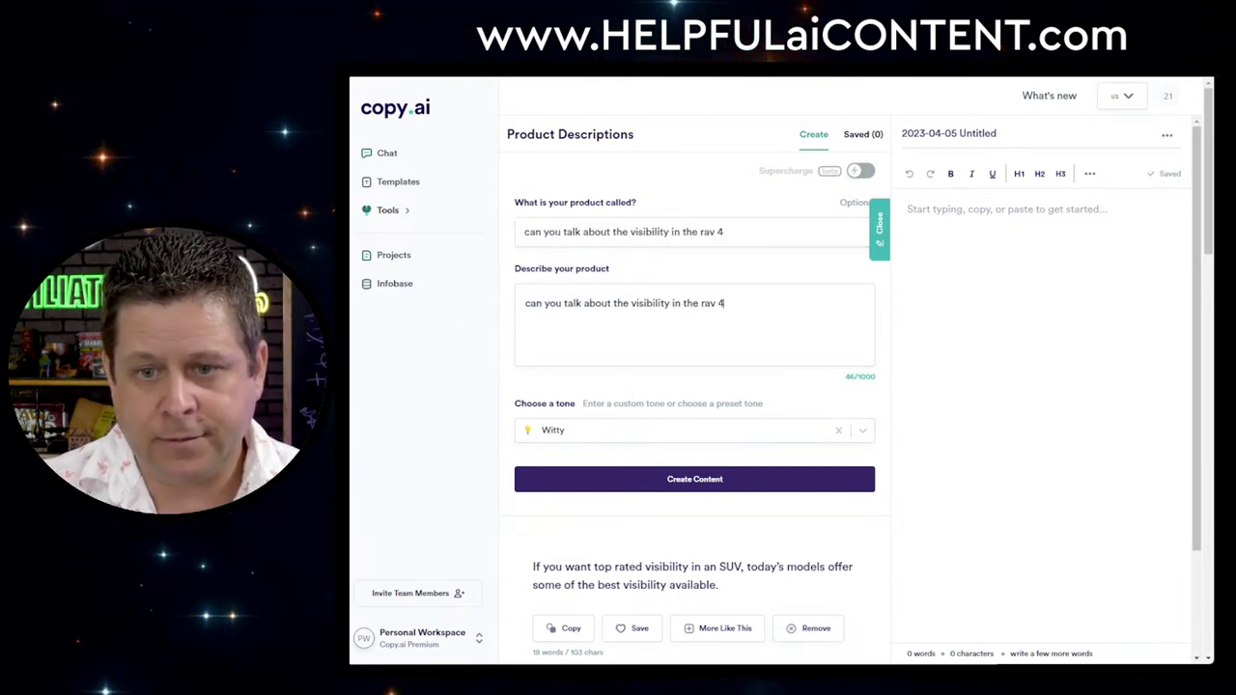
# Append "with prices and specs" to the product description and generate the content
pyautogui.write('with pric')
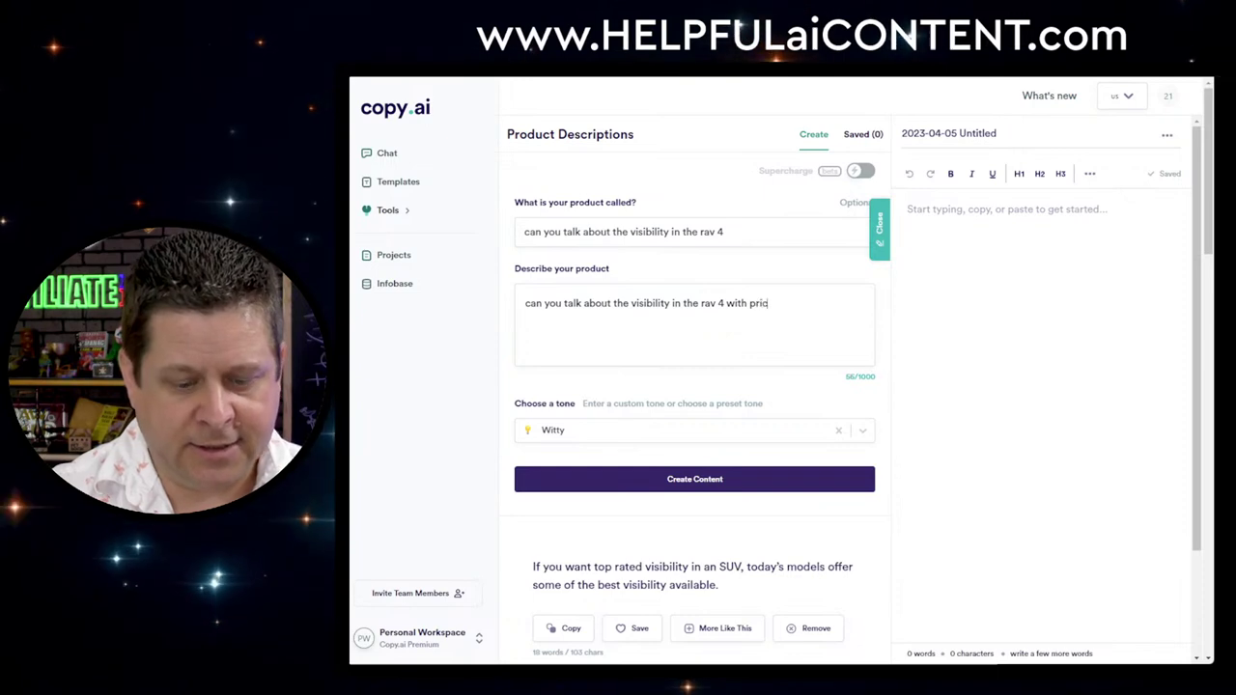
pyautogui.write('es and specs')
pyautogui.scroll(-1, 792, 497)
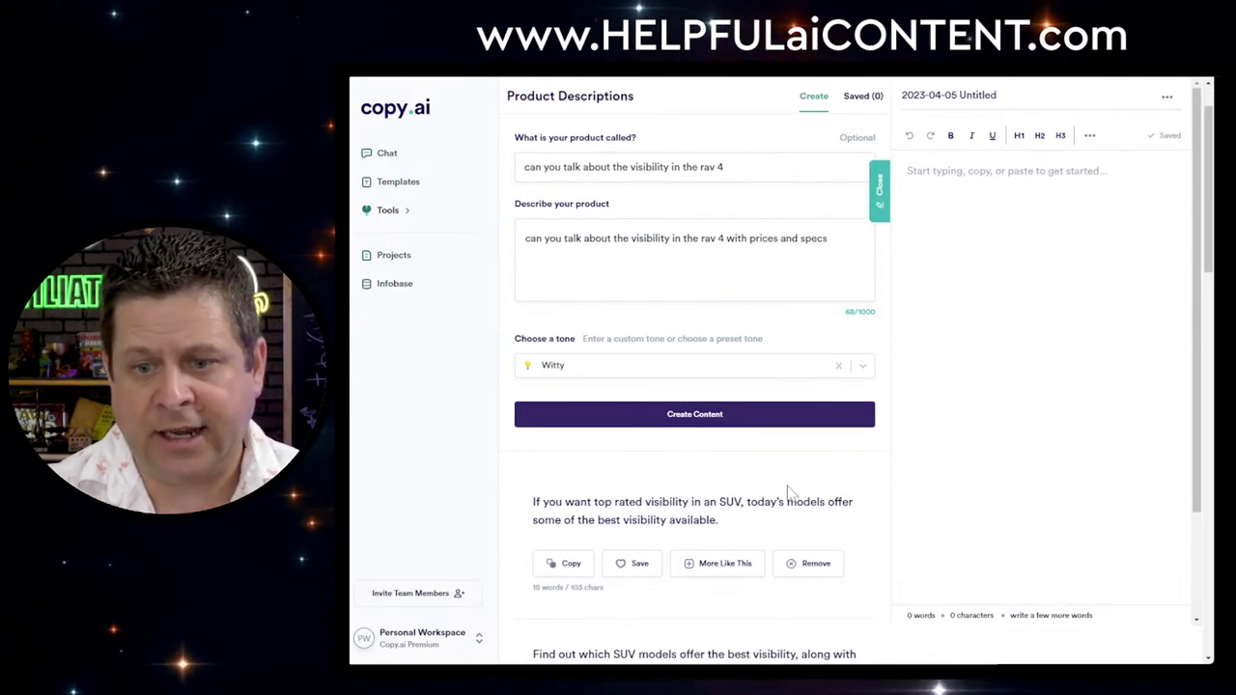
pyautogui.click(708, 419)
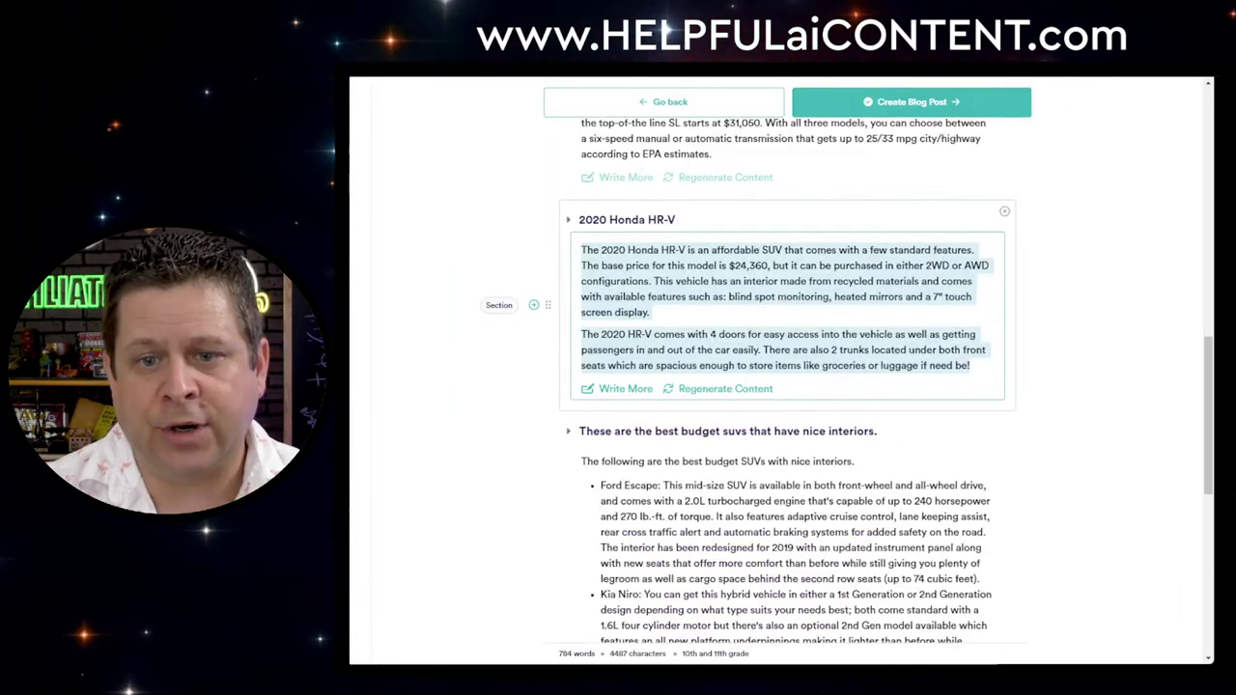
# Look over Copy.ai's blog draft and the generated RAV4 descriptions, and generate a fresh set of descriptions
pyautogui.scroll(10, 1062, 332)
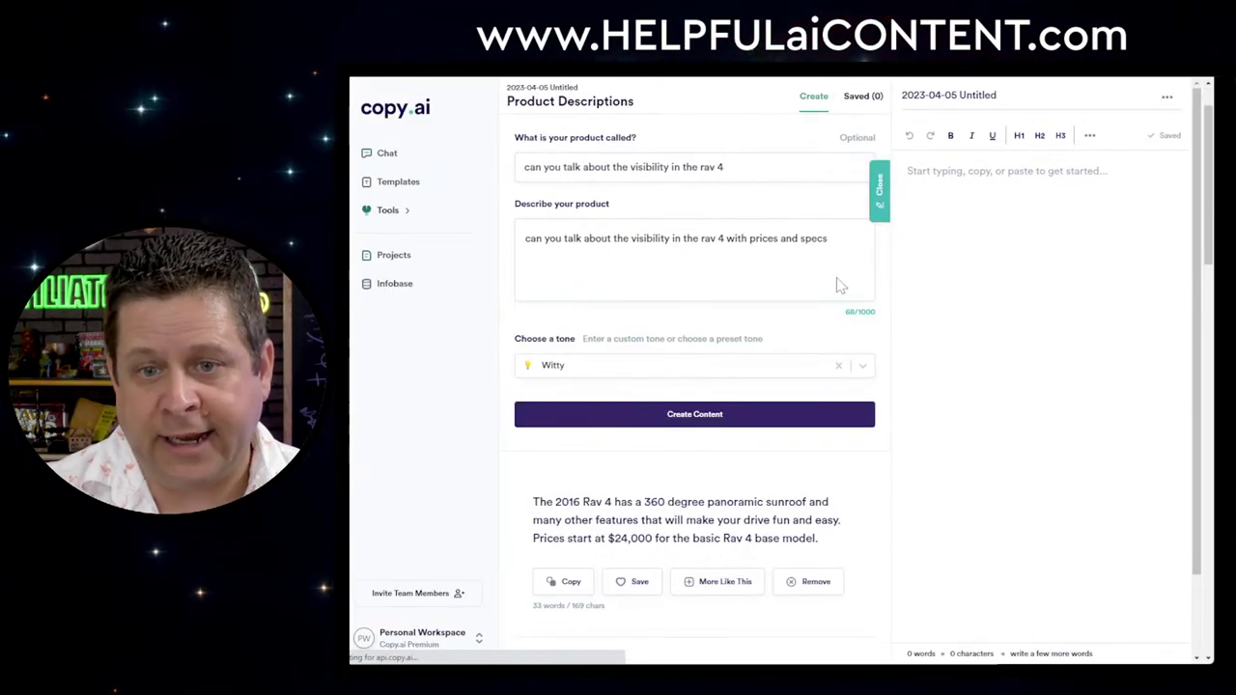
pyautogui.scroll(-5, 718, 415)
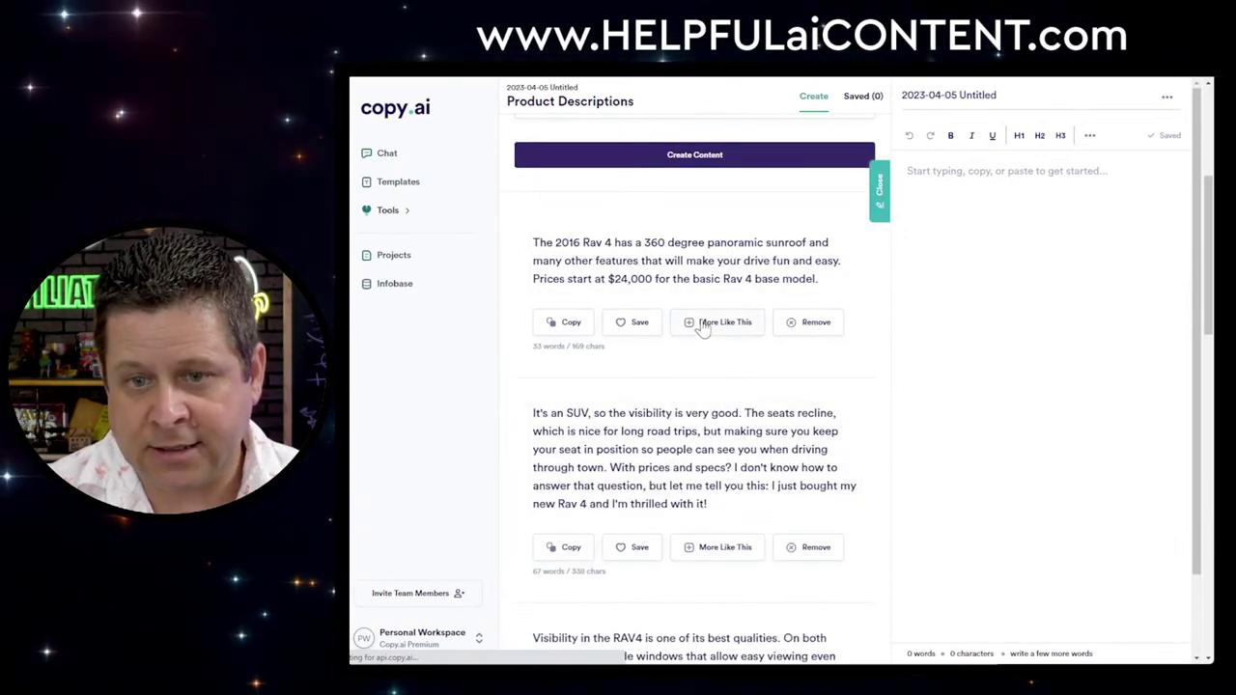
pyautogui.click(711, 156)
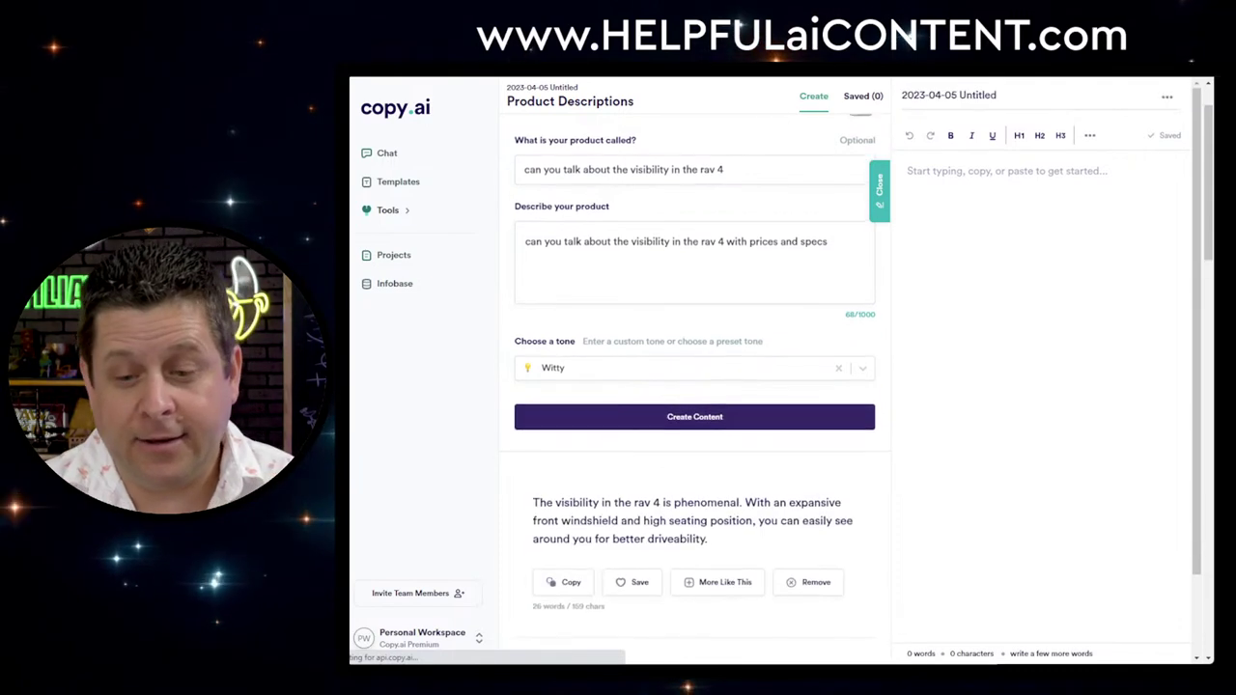
# Read through the new RAV4 descriptions and request more like the one with prices starting at $24,500
pyautogui.scroll(-3, 663, 374)
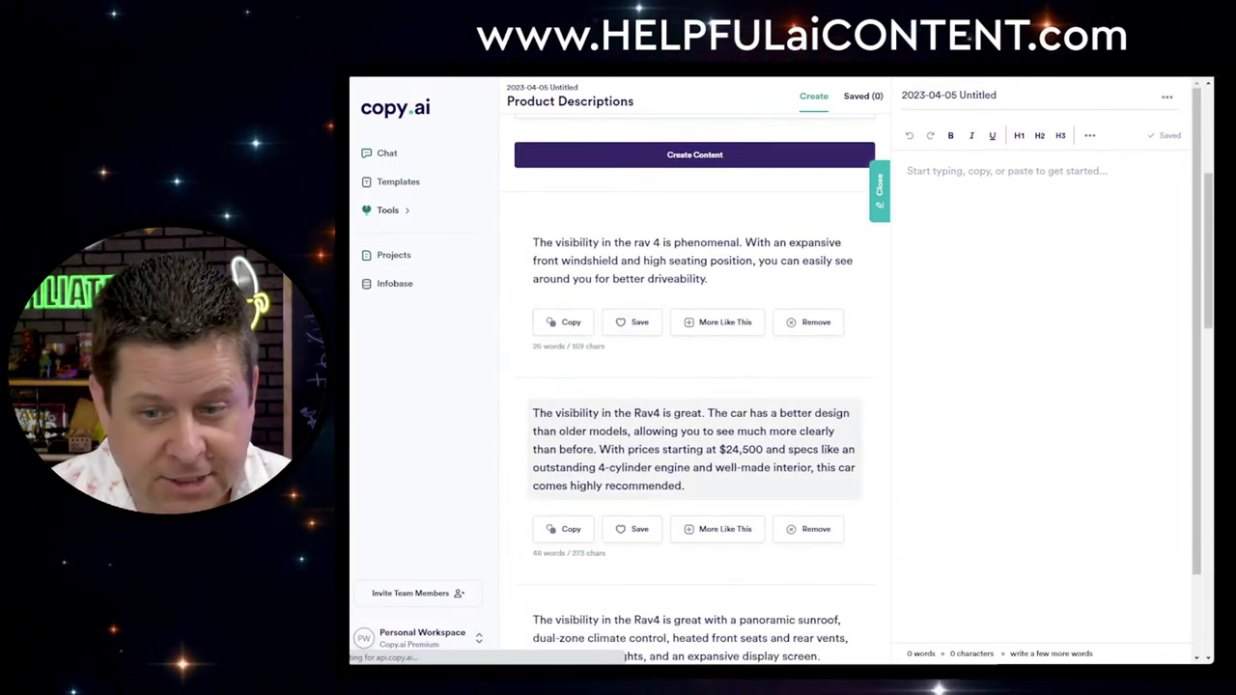
pyautogui.scroll(-2, 666, 445)
pyautogui.scroll(-3, 676, 444)
pyautogui.scroll(2, 704, 306)
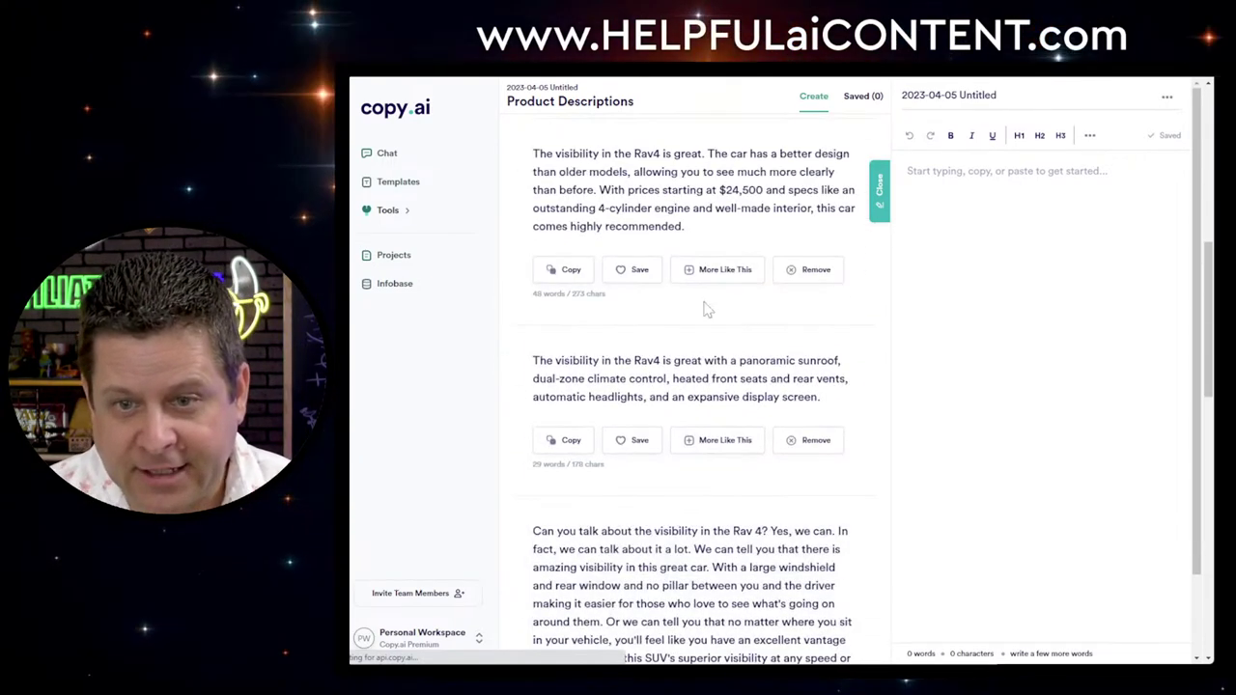
pyautogui.click(715, 271)
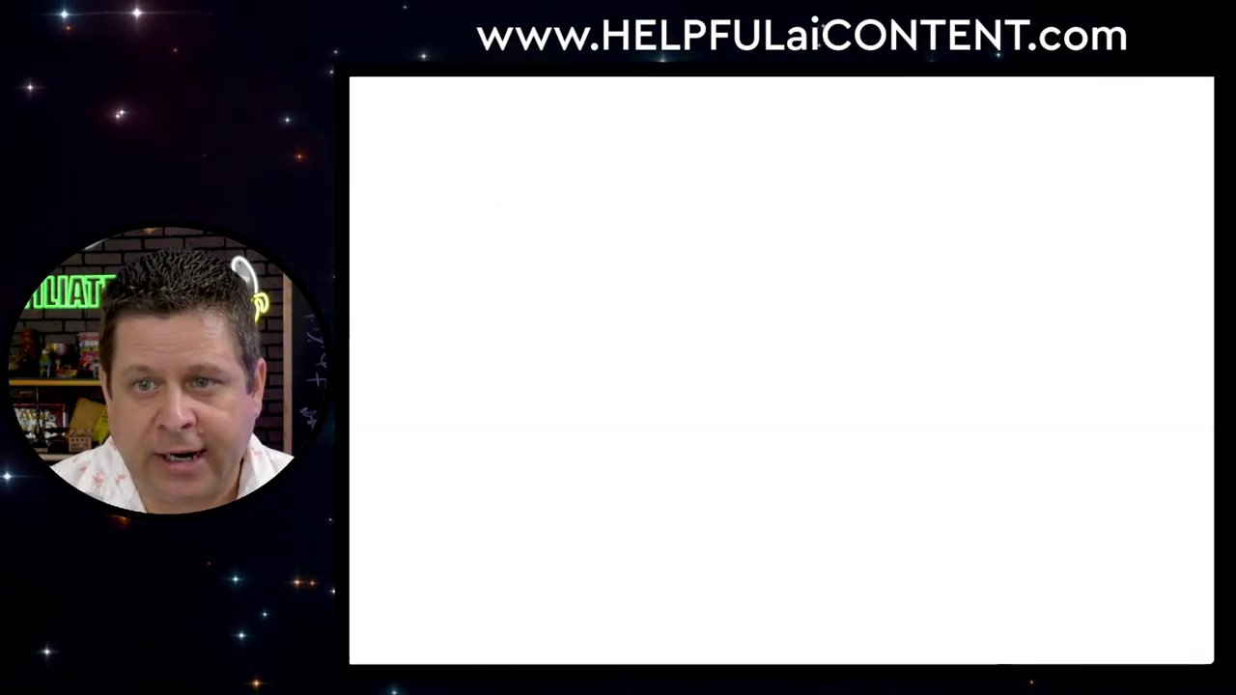
# In AI Writer, start a 1000-word article titled "can you talk about the visibility in the rav 4"
pyautogui.click(676, 174)
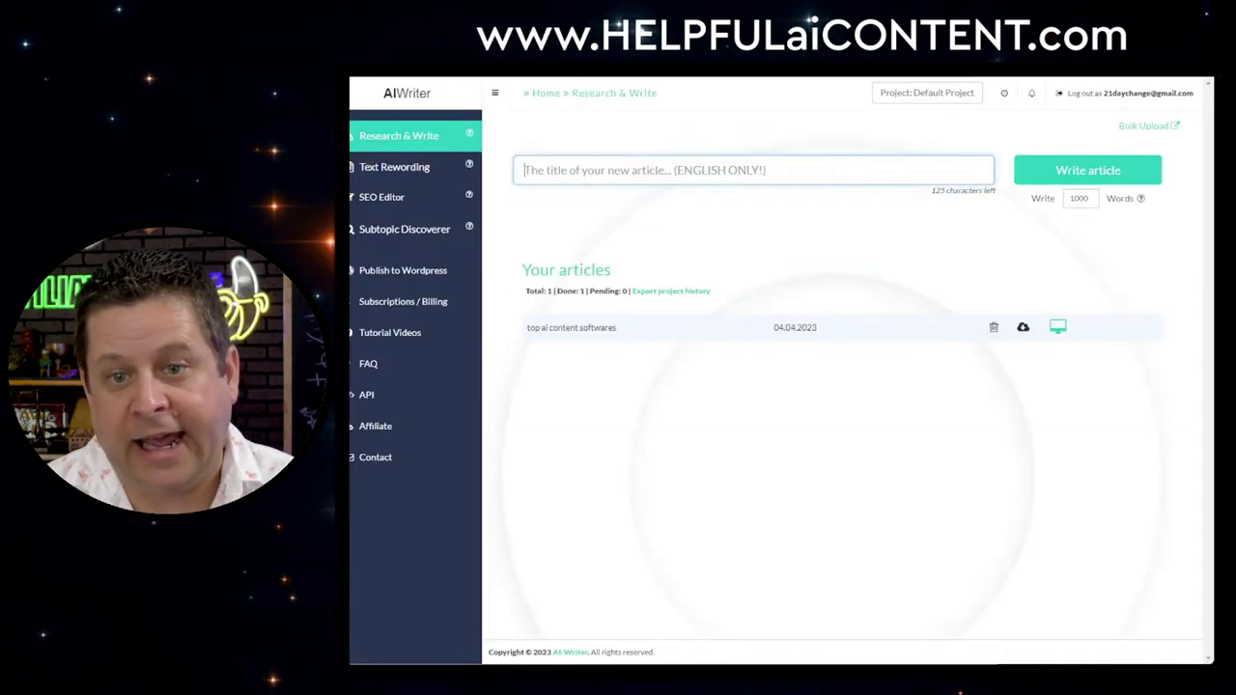
pyautogui.hotkey('ctrl', 'v')
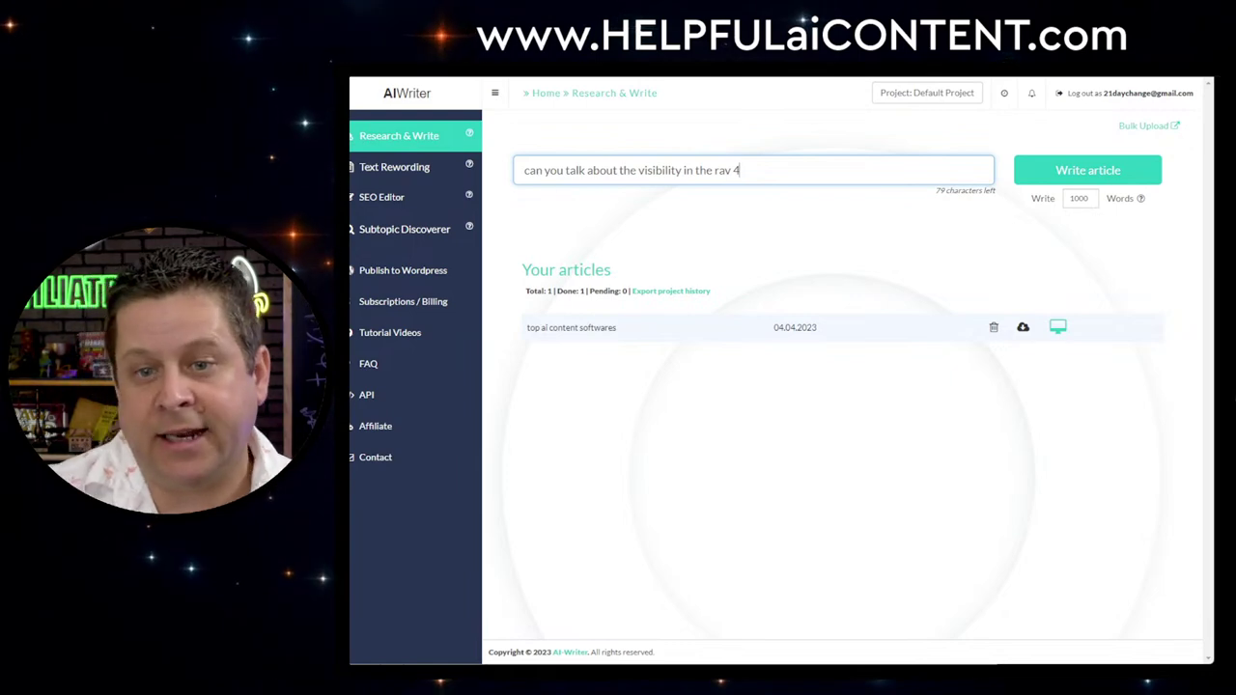
pyautogui.click(1093, 174)
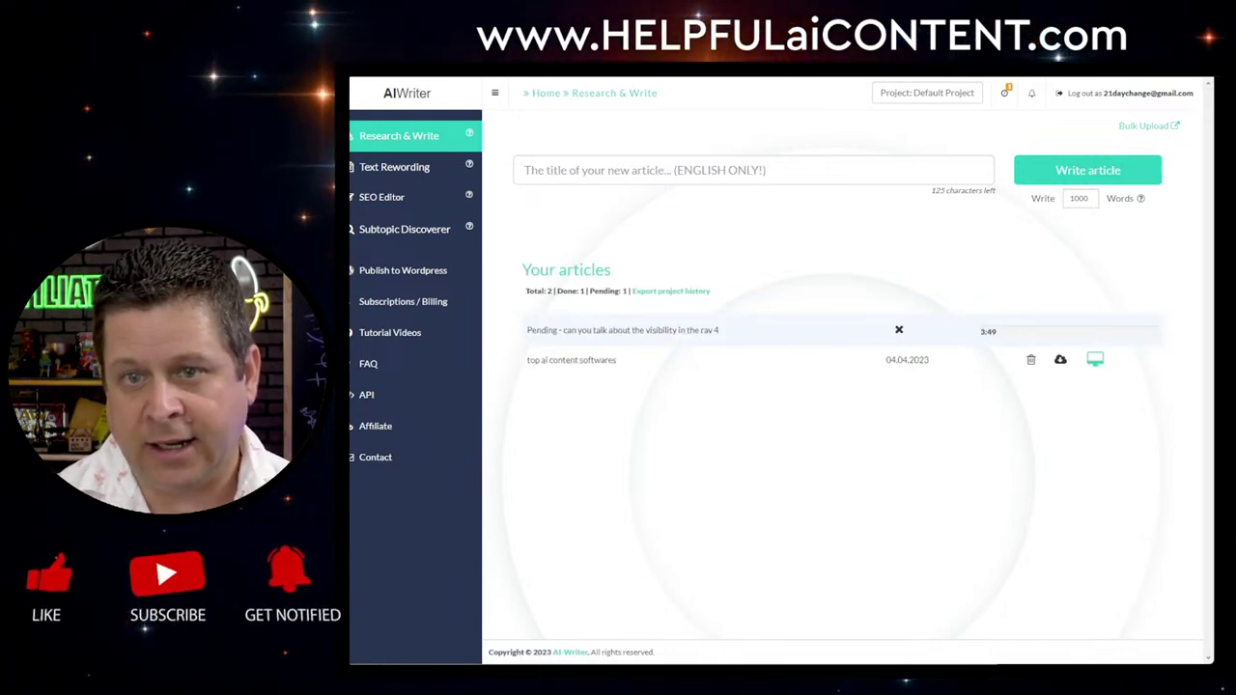
pyautogui.click(1005, 91)
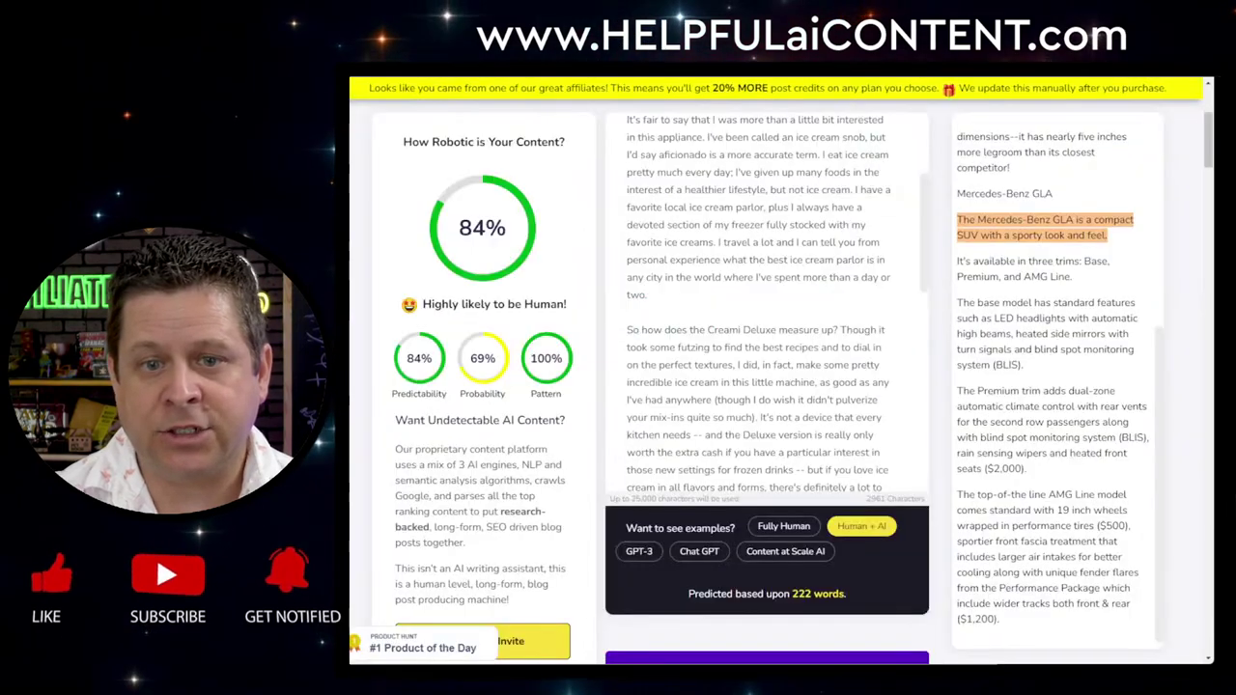
# Look over Content At Scale's AI Detector page and its generated post on 2023 SUVs with the best interiors
pyautogui.scroll(6, 766, 300)
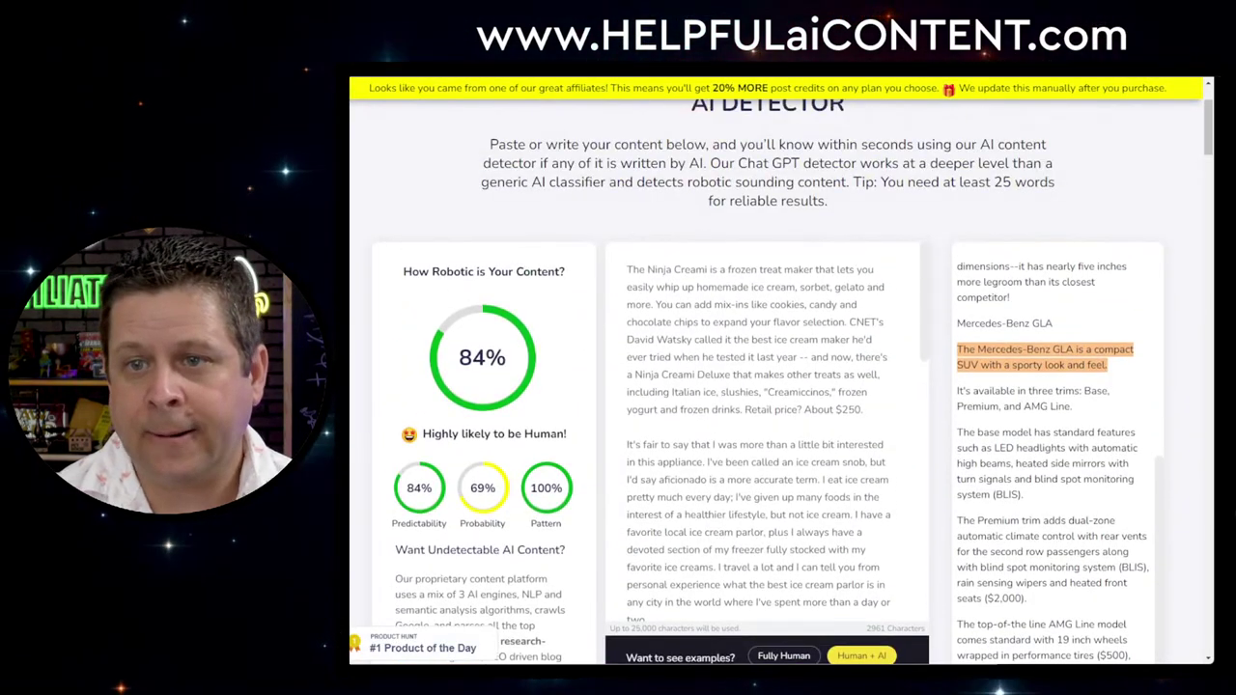
pyautogui.scroll(2, 691, 210)
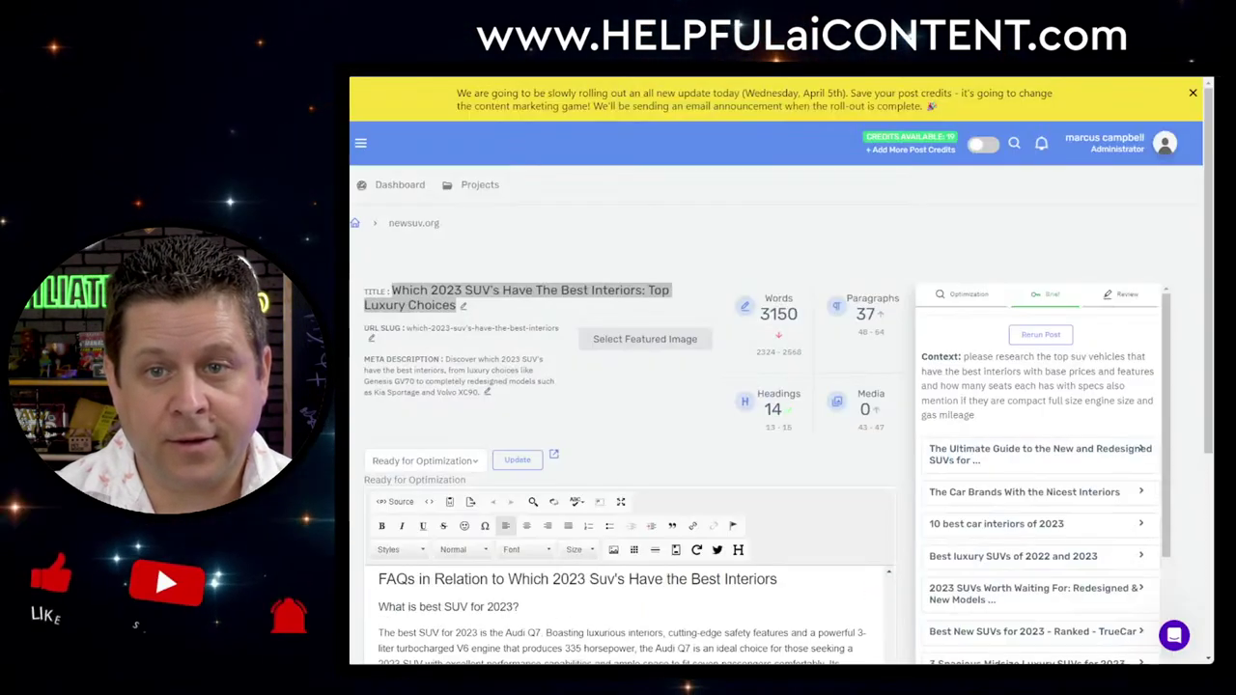
pyautogui.click(596, 257)
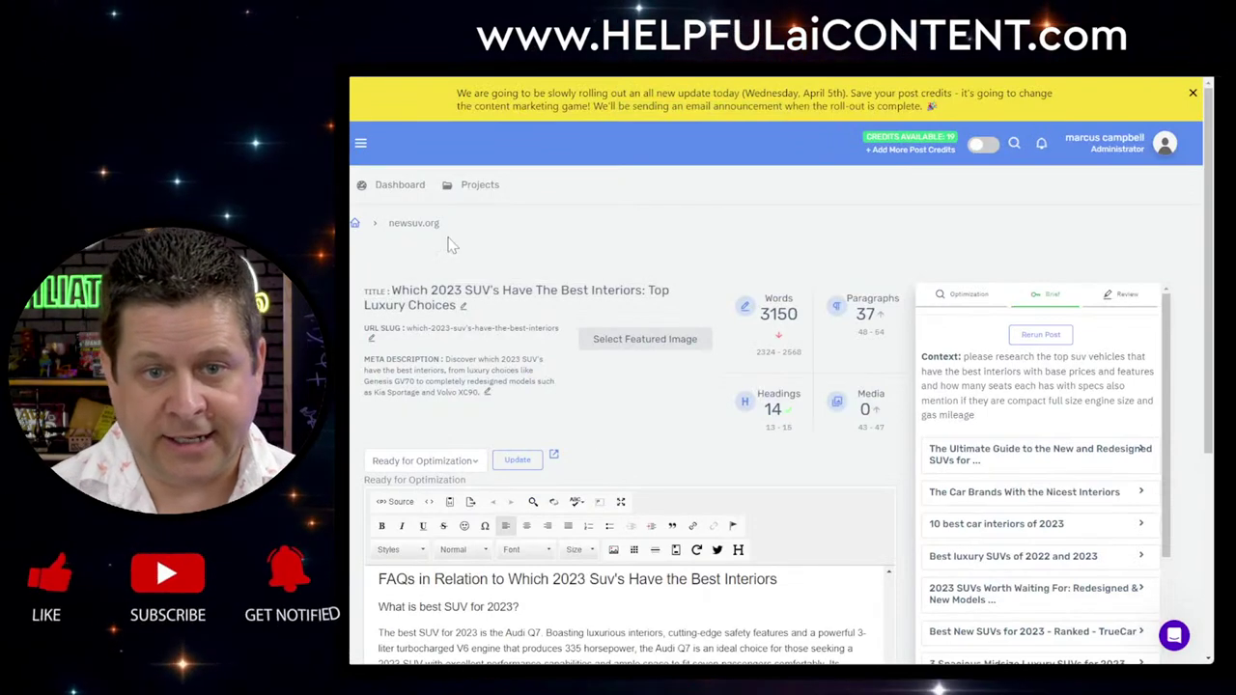
# View the account statistics on the Content At Scale dashboard and open the list of all projects
pyautogui.click(399, 186)
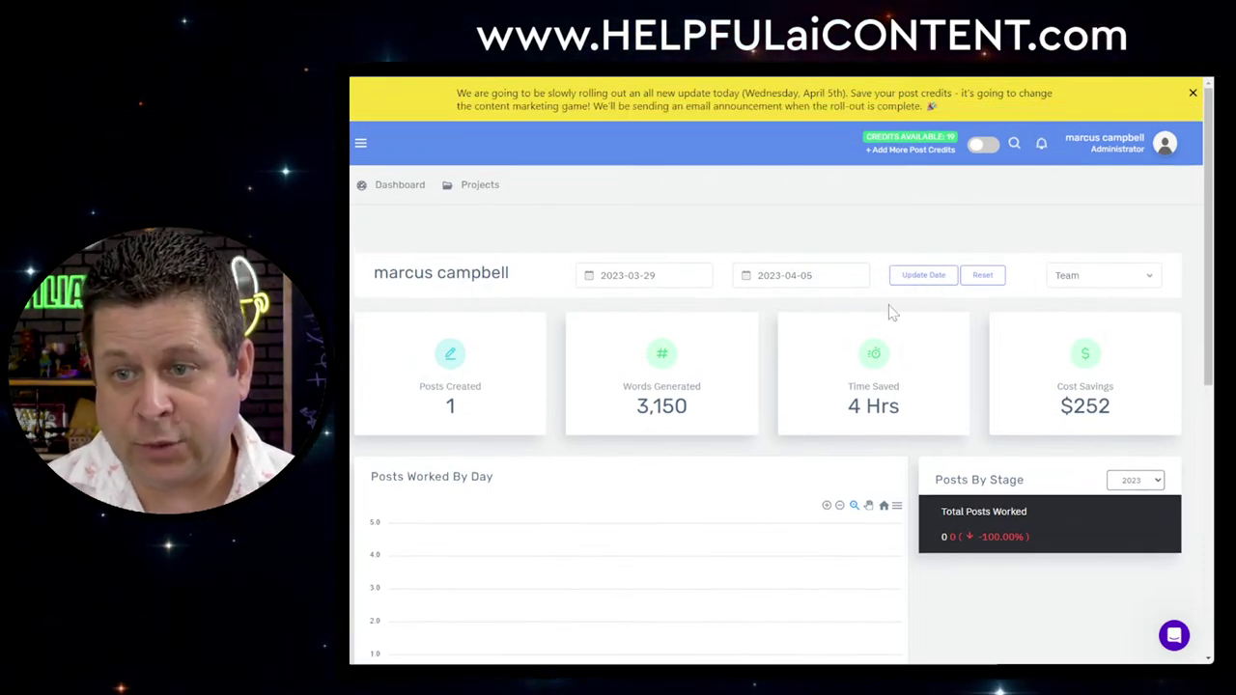
pyautogui.scroll(-4, 899, 361)
pyautogui.scroll(4, 463, 295)
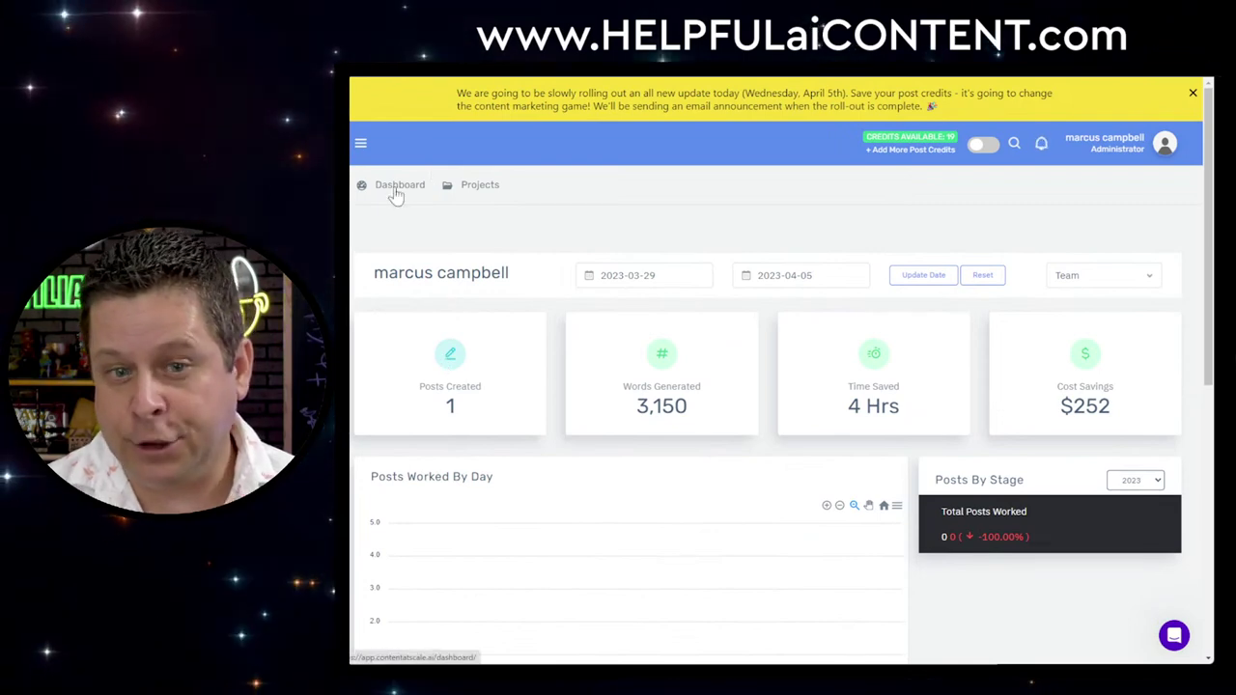
pyautogui.scroll(-1, 394, 193)
pyautogui.click(474, 152)
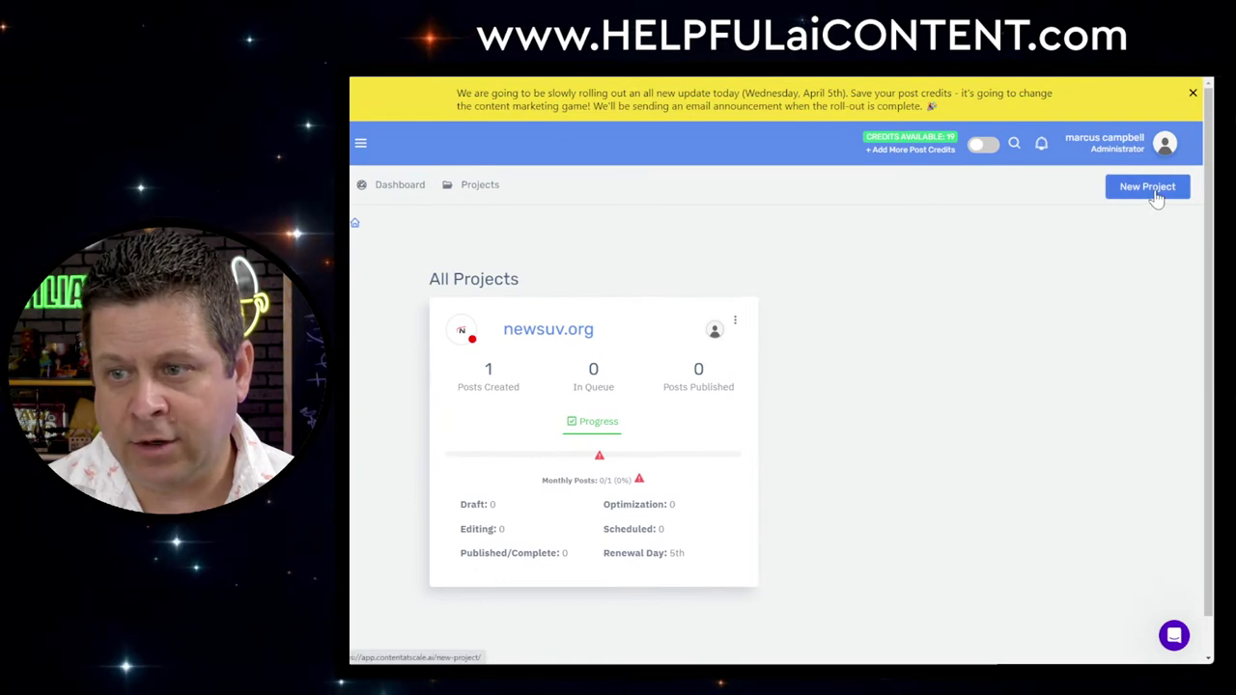
pyautogui.click(1154, 190)
pyautogui.scroll(-2, 621, 409)
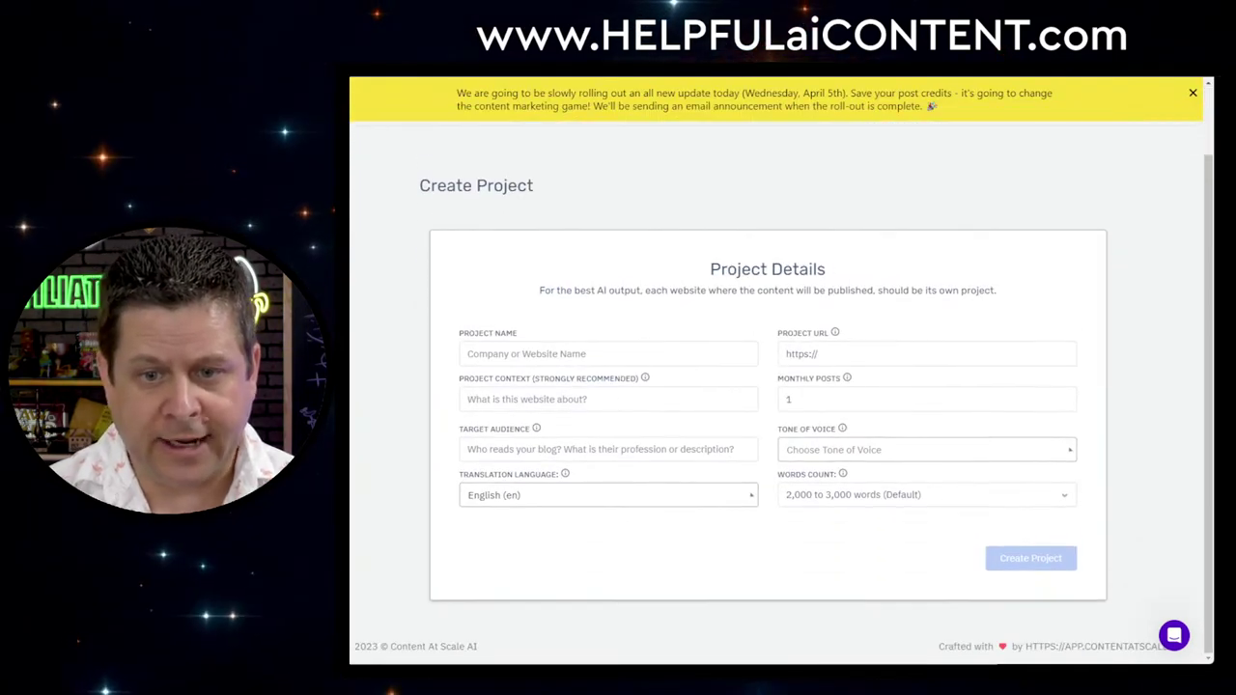
pyautogui.click(608, 354)
pyautogui.write('news')
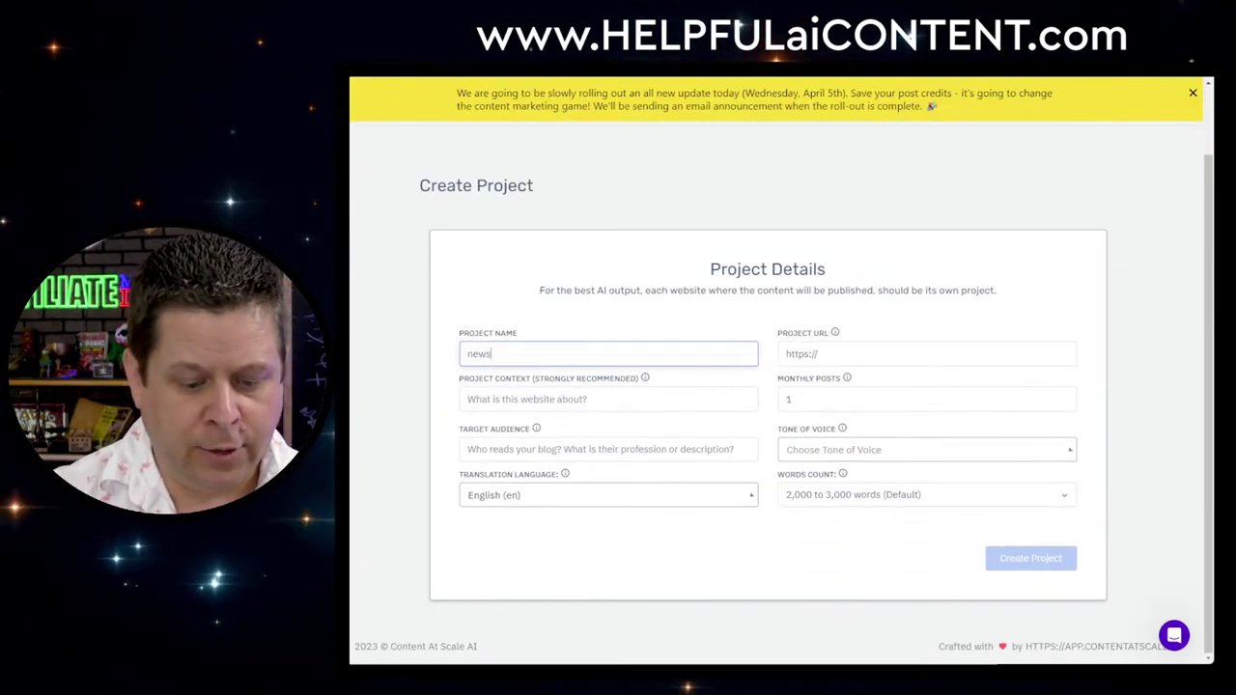
pyautogui.write('uv.org')
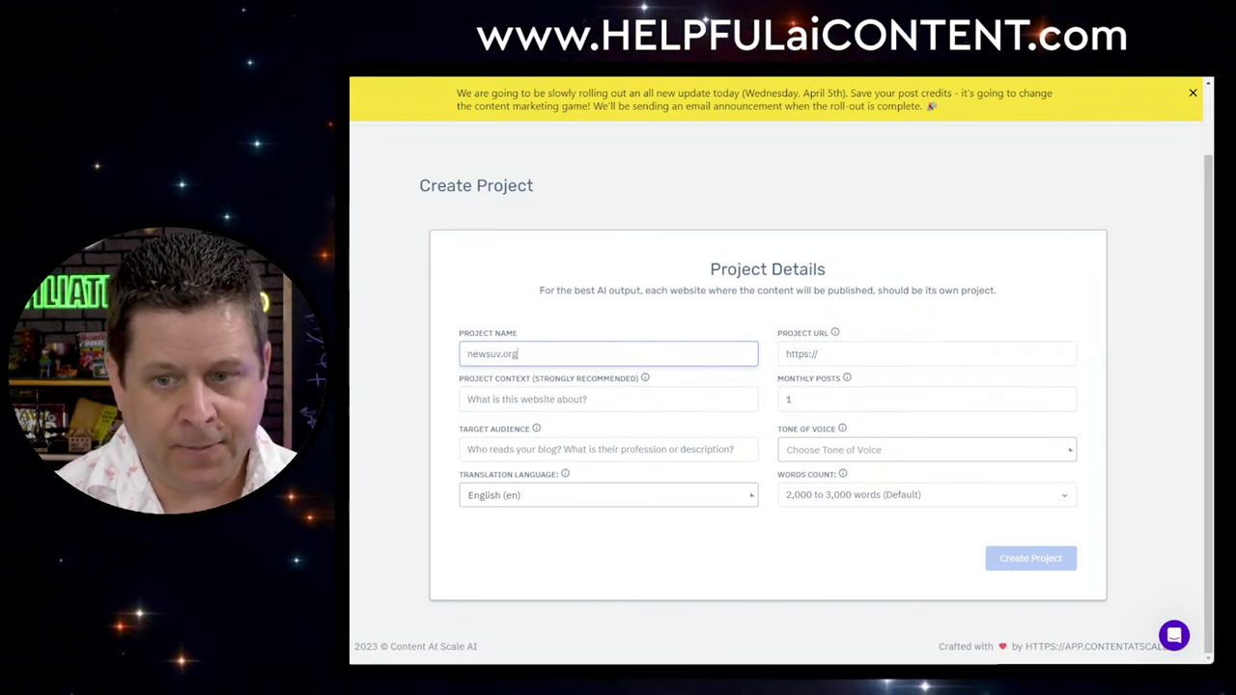
pyautogui.press('Tab')
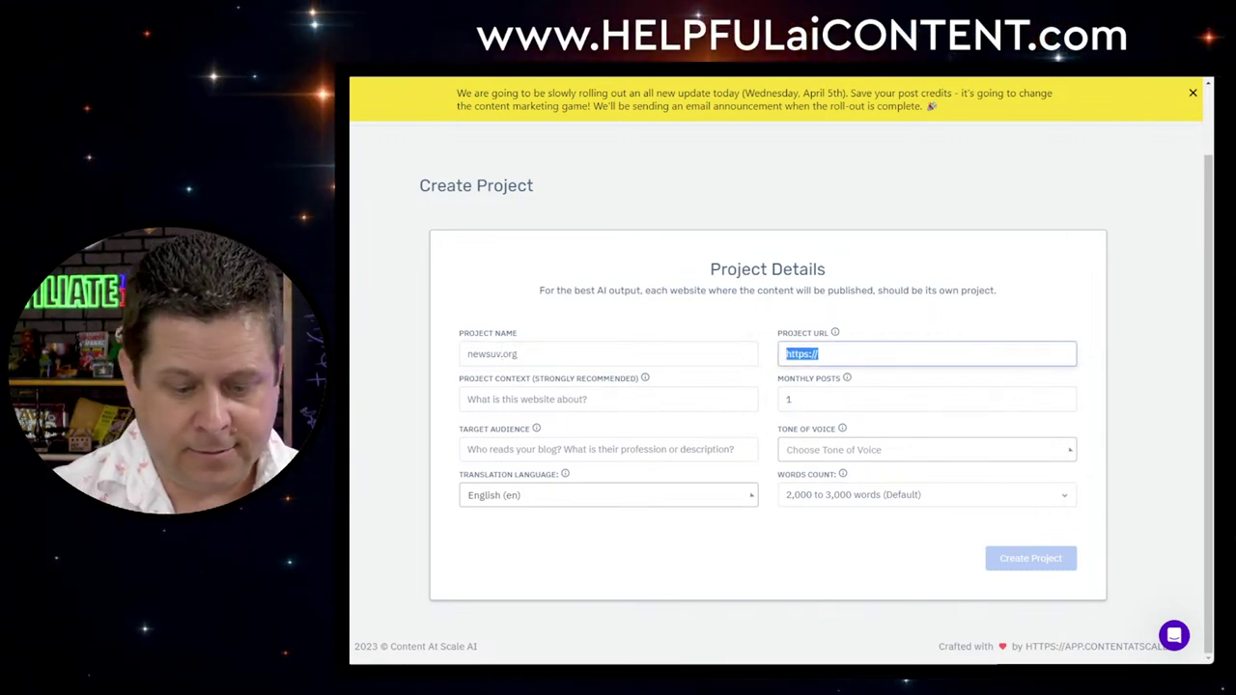
pyautogui.press('End')
pyautogui.write('www.new')
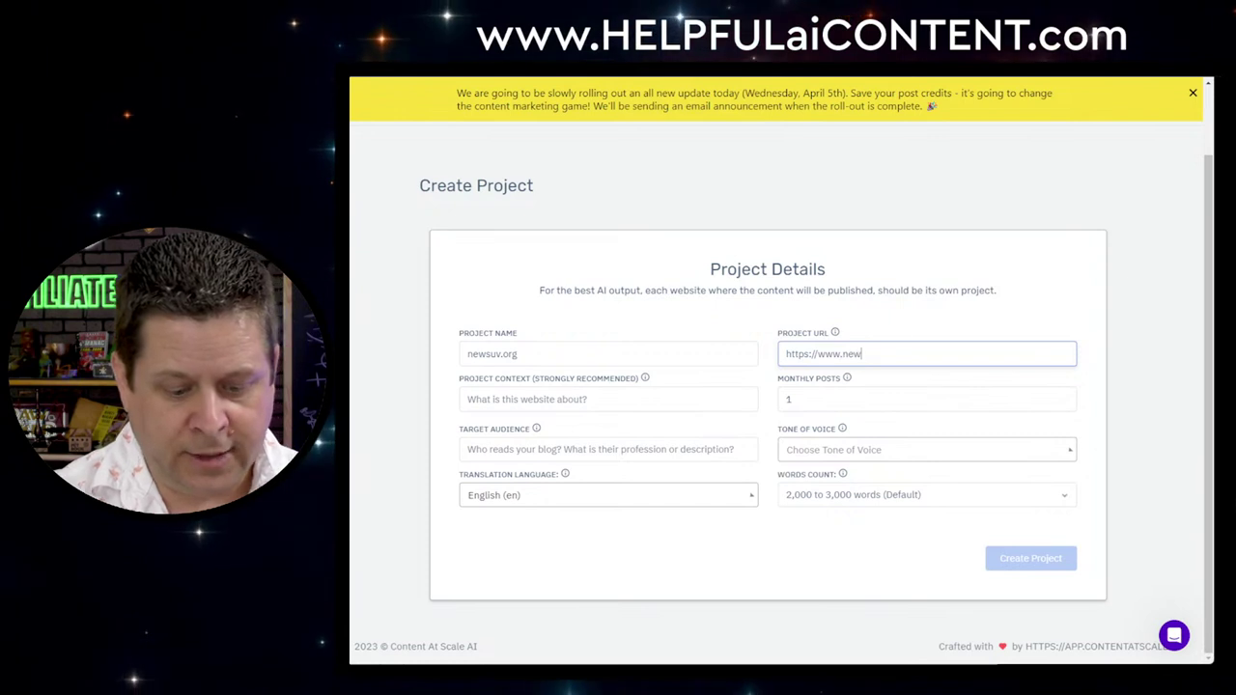
pyautogui.write('suv.org')
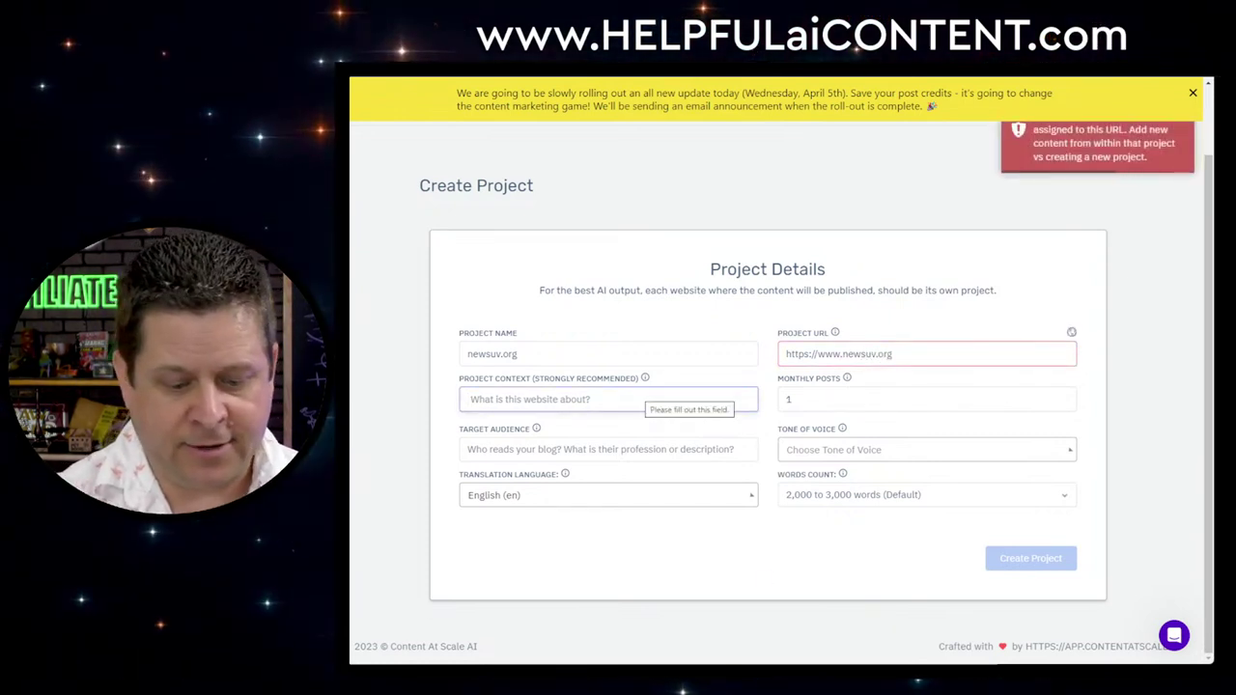
pyautogui.write('suvs')
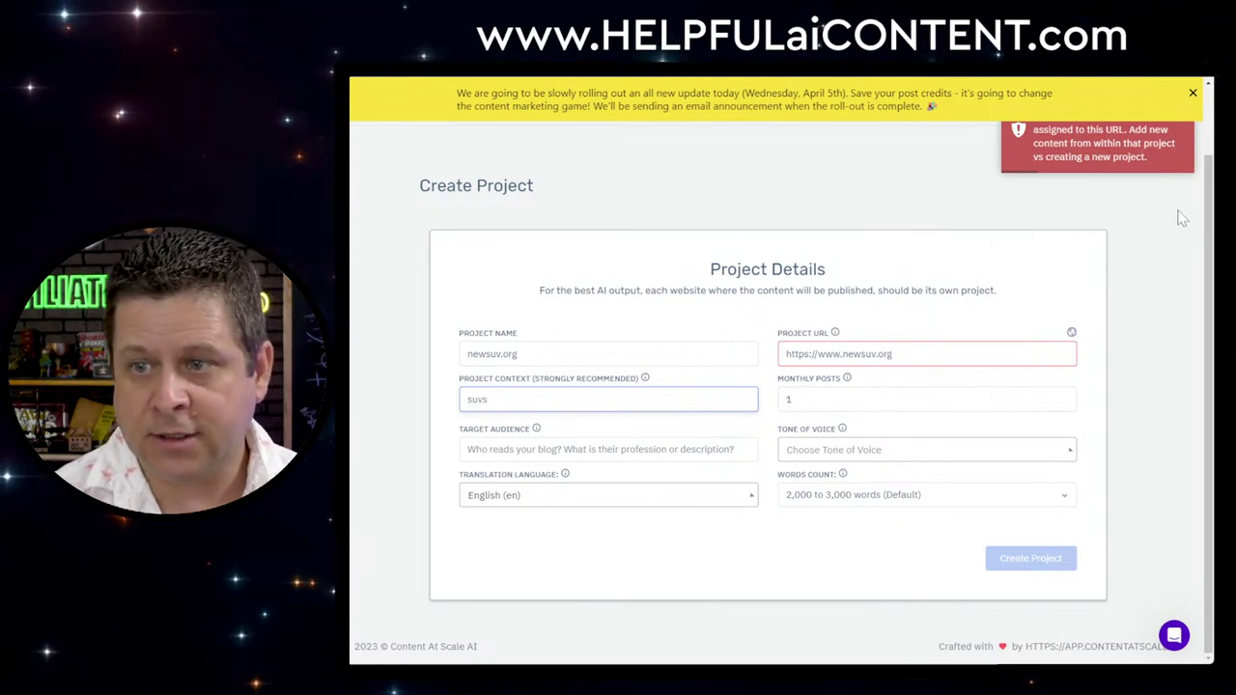
pyautogui.scroll(1, 1120, 164)
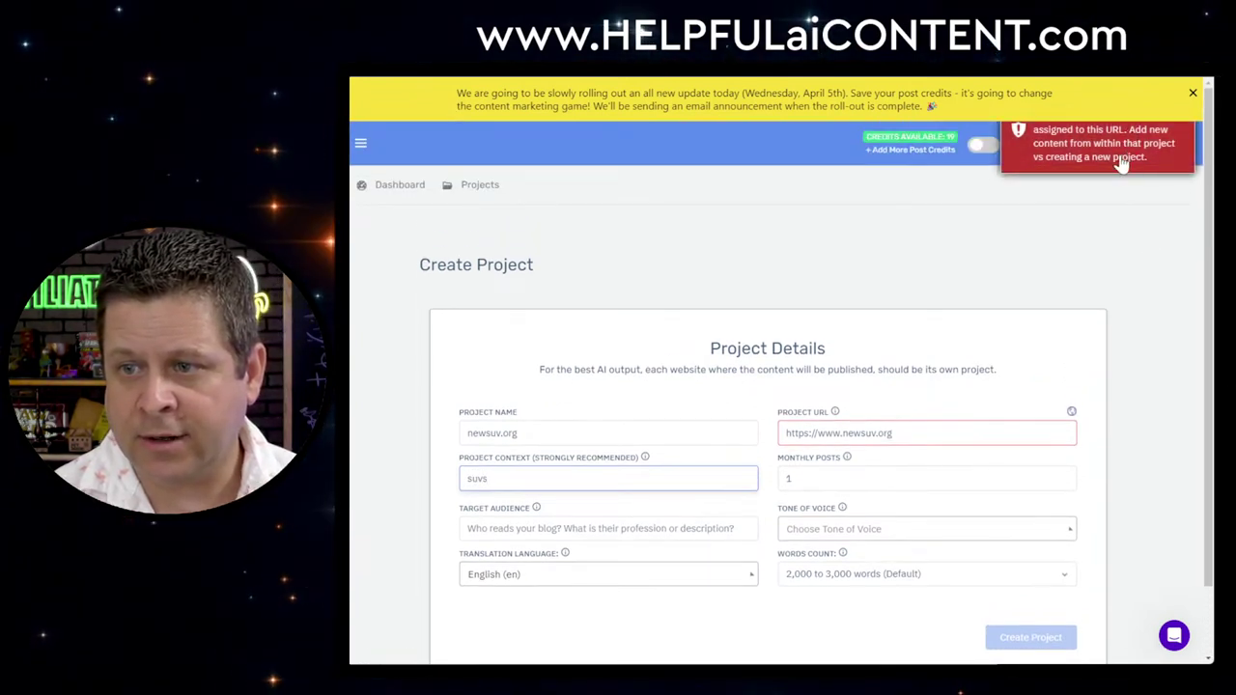
# Return to the projects list and view the existing newsuv.org project
pyautogui.click(473, 191)
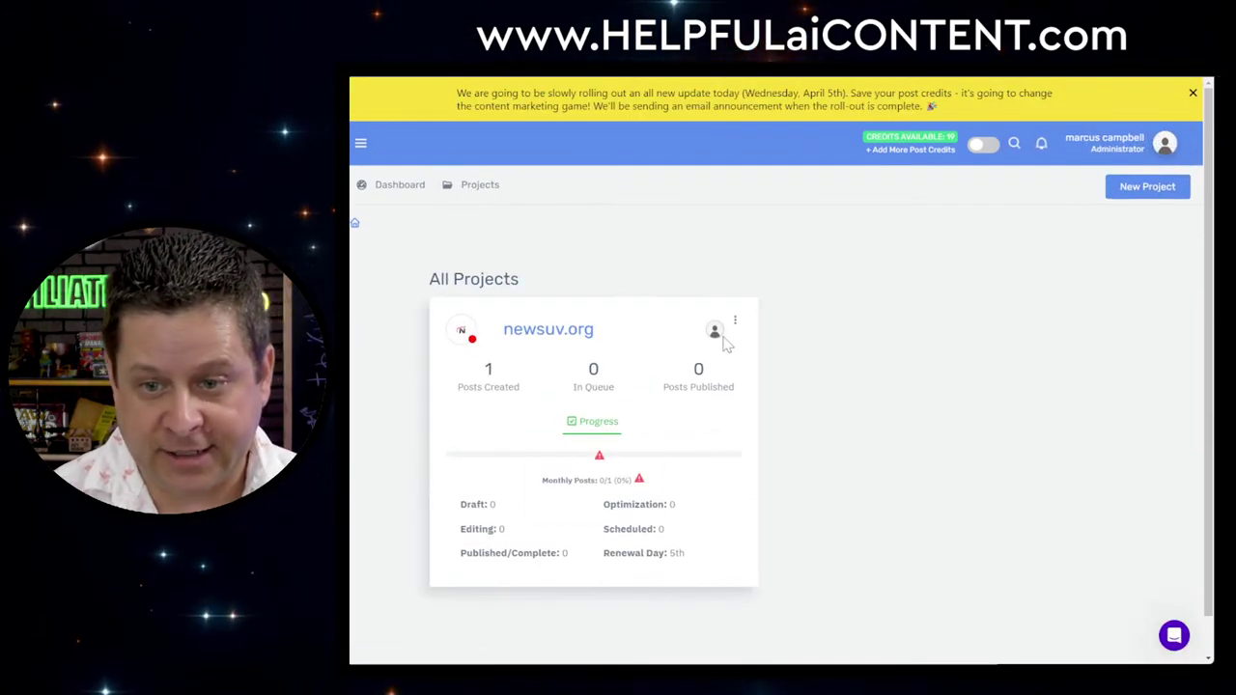
pyautogui.click(735, 320)
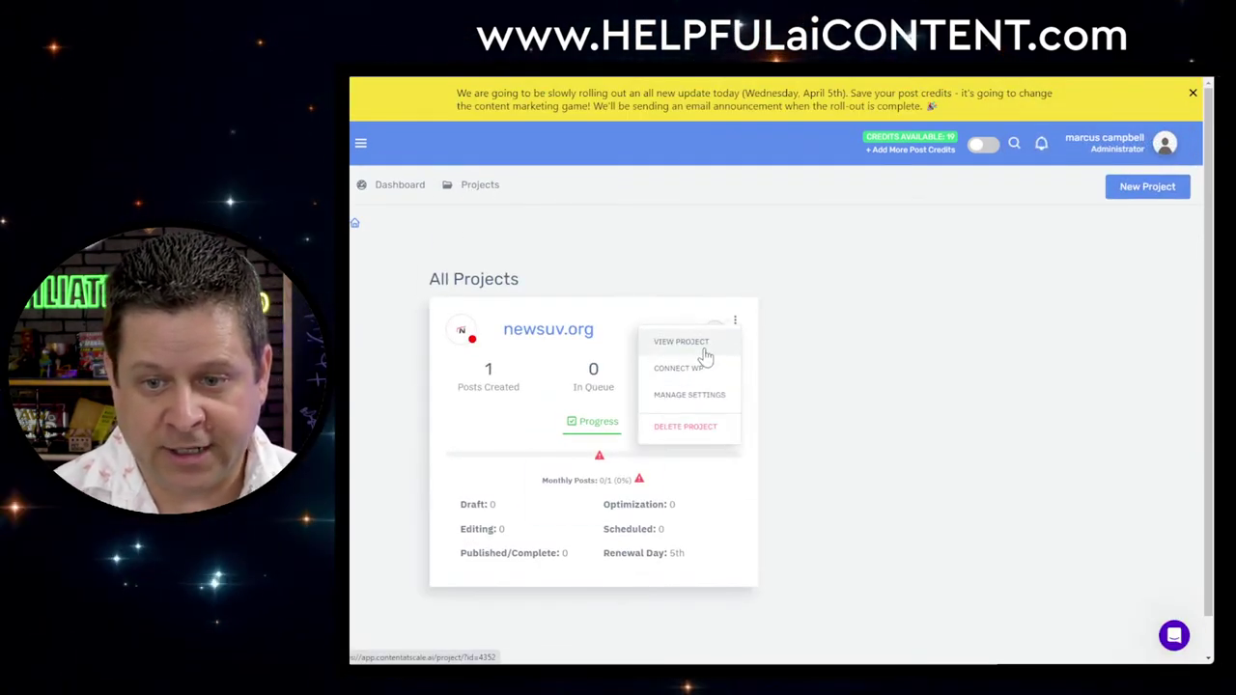
pyautogui.click(702, 348)
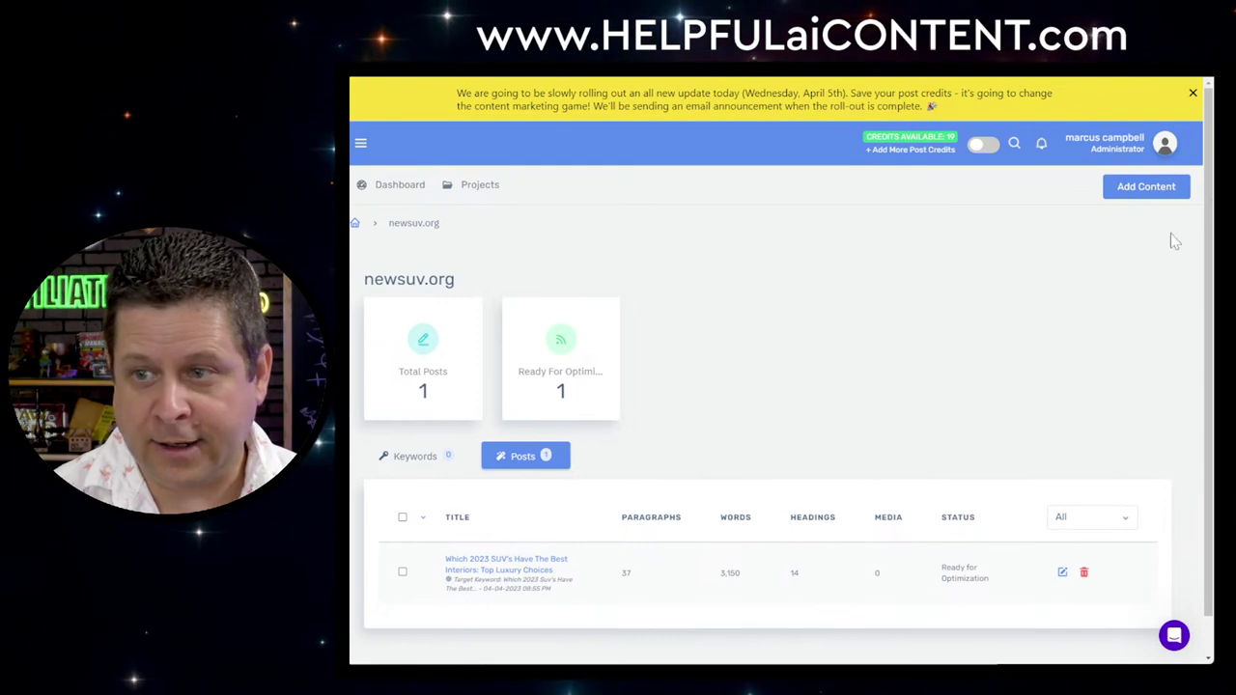
# Add new content to the newsuv.org project with target keyword "suv visibility" and the default word count of 3,000+
pyautogui.click(1147, 187)
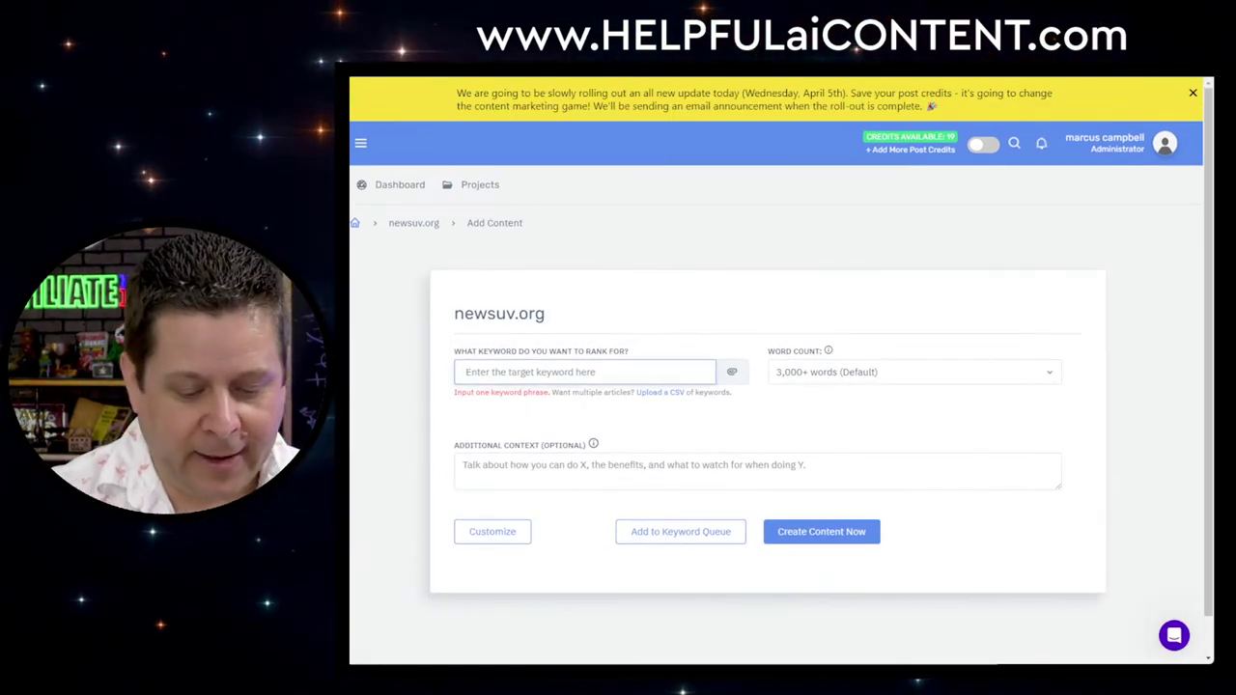
pyautogui.write('suv visi')
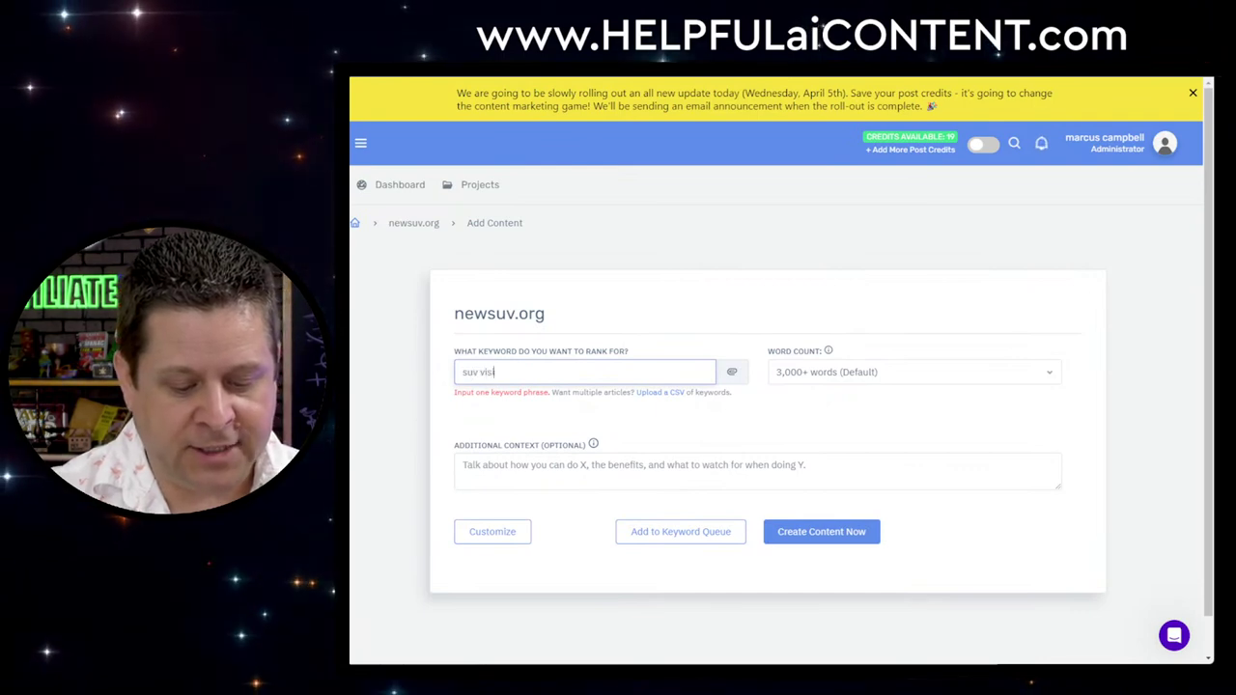
pyautogui.write('bility')
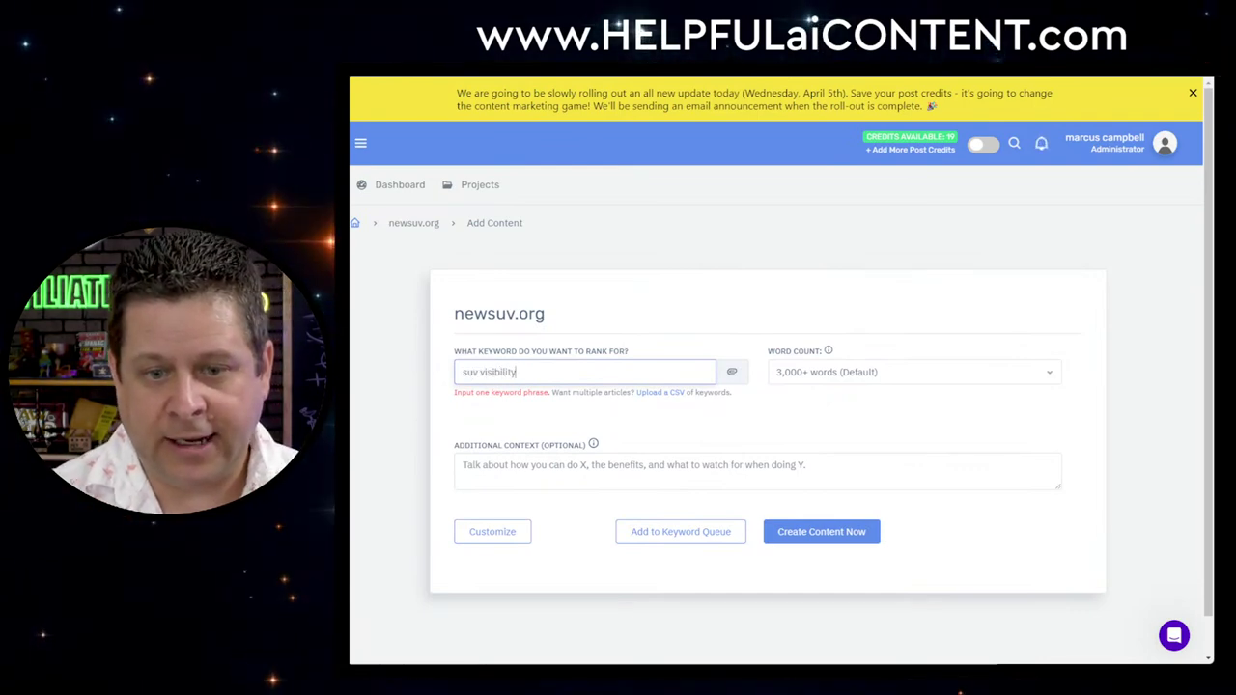
pyautogui.click(816, 471)
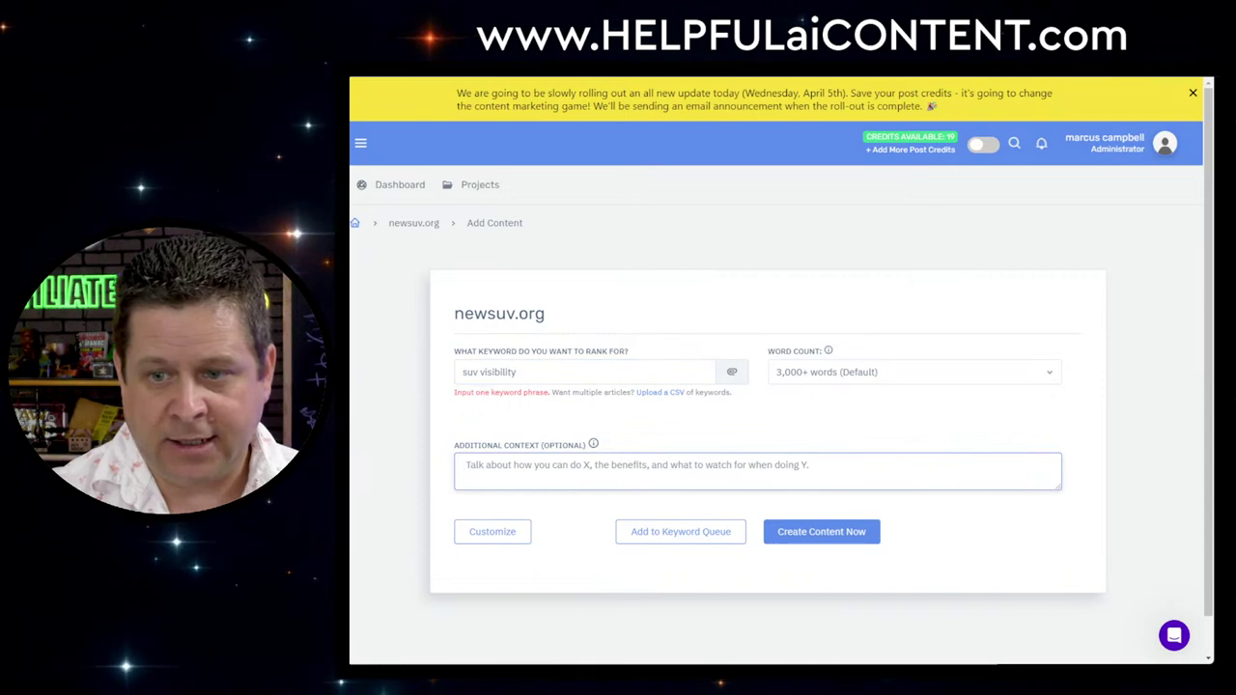
pyautogui.click(944, 376)
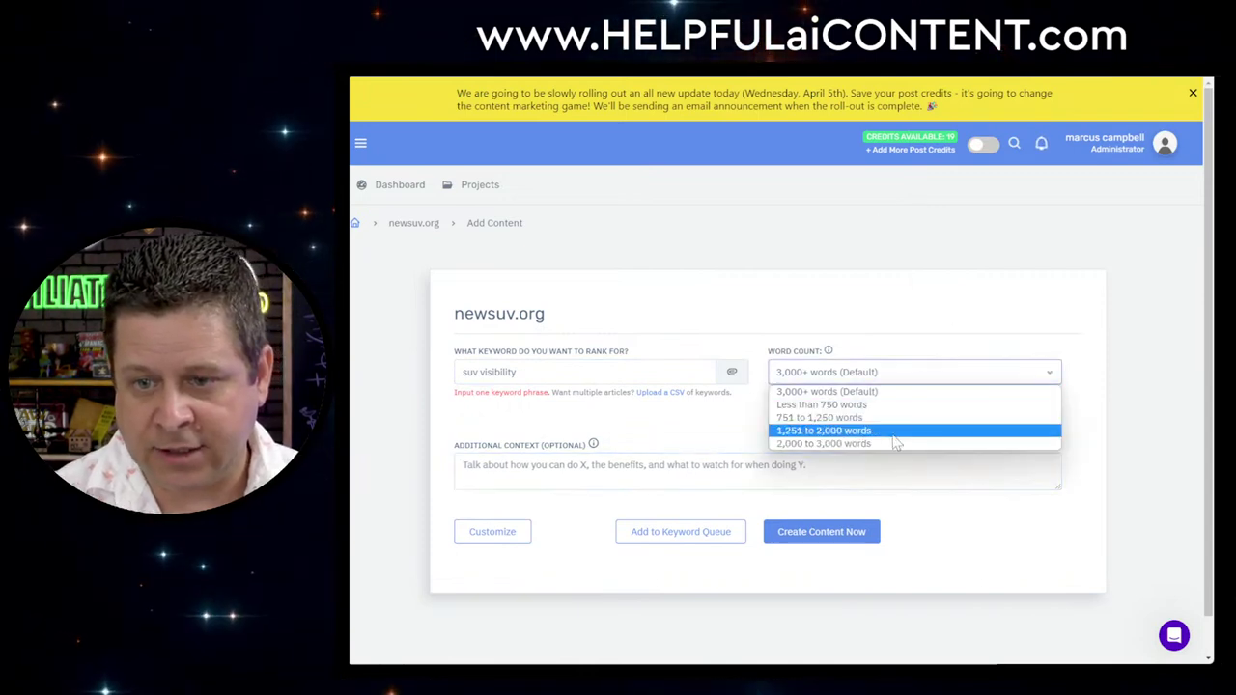
pyautogui.click(1004, 317)
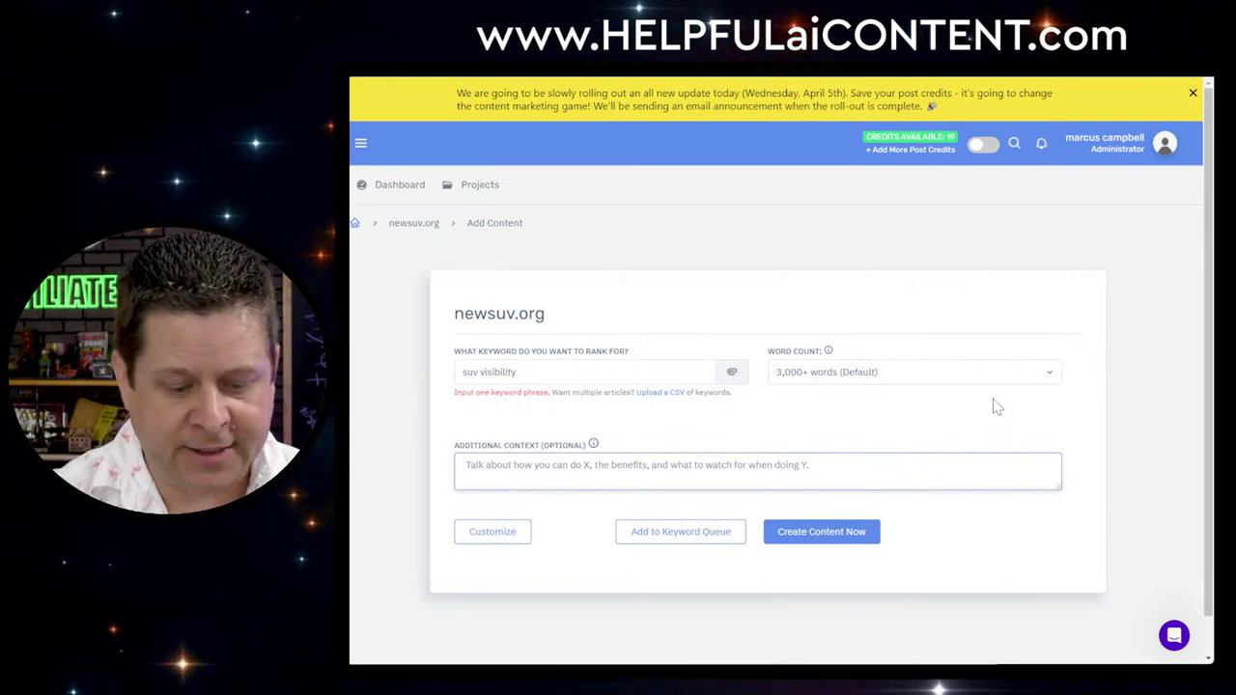
# Add the context "give me the 15 2023 suvs with the best visibility and prices and specs and why they have good visibility" and create the content
pyautogui.write('give me')
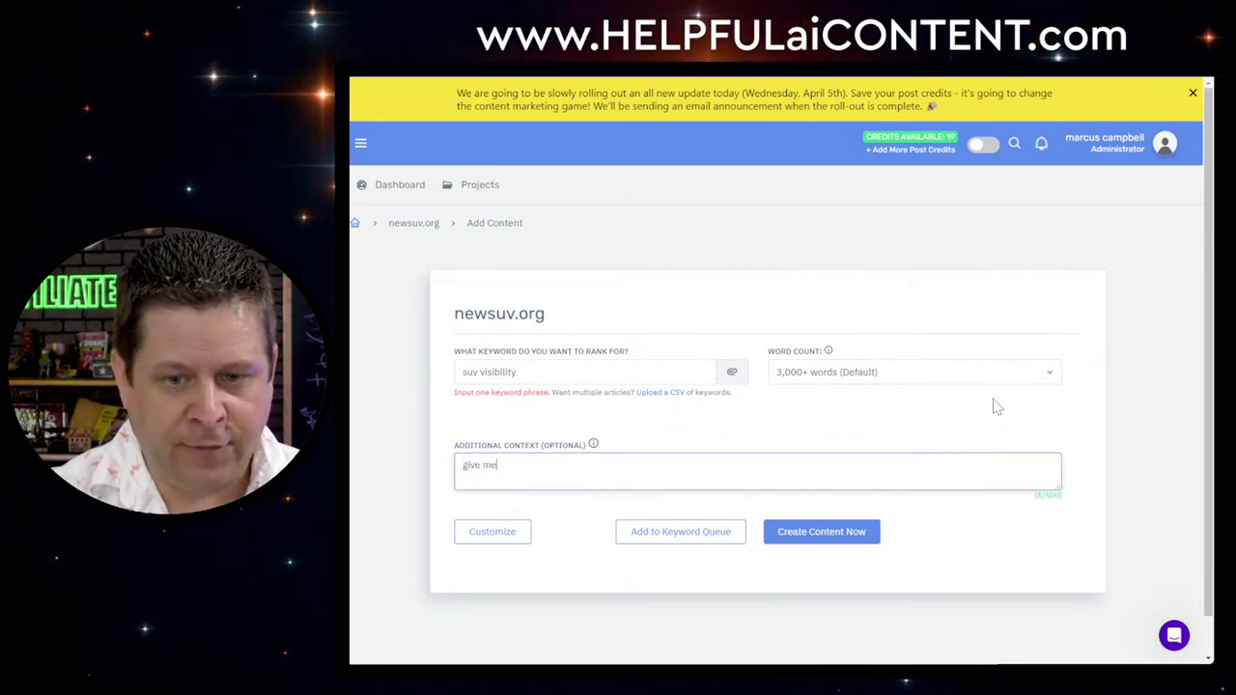
pyautogui.write(' the 15 2023 suv')
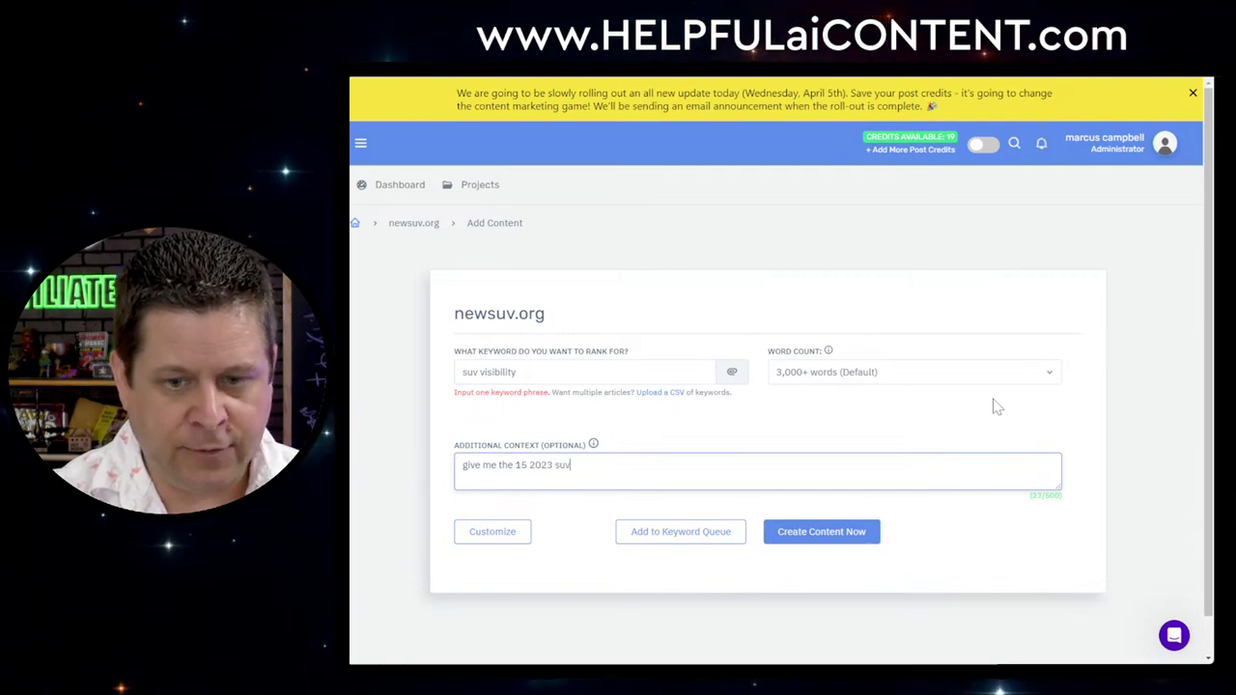
pyautogui.write('s with the')
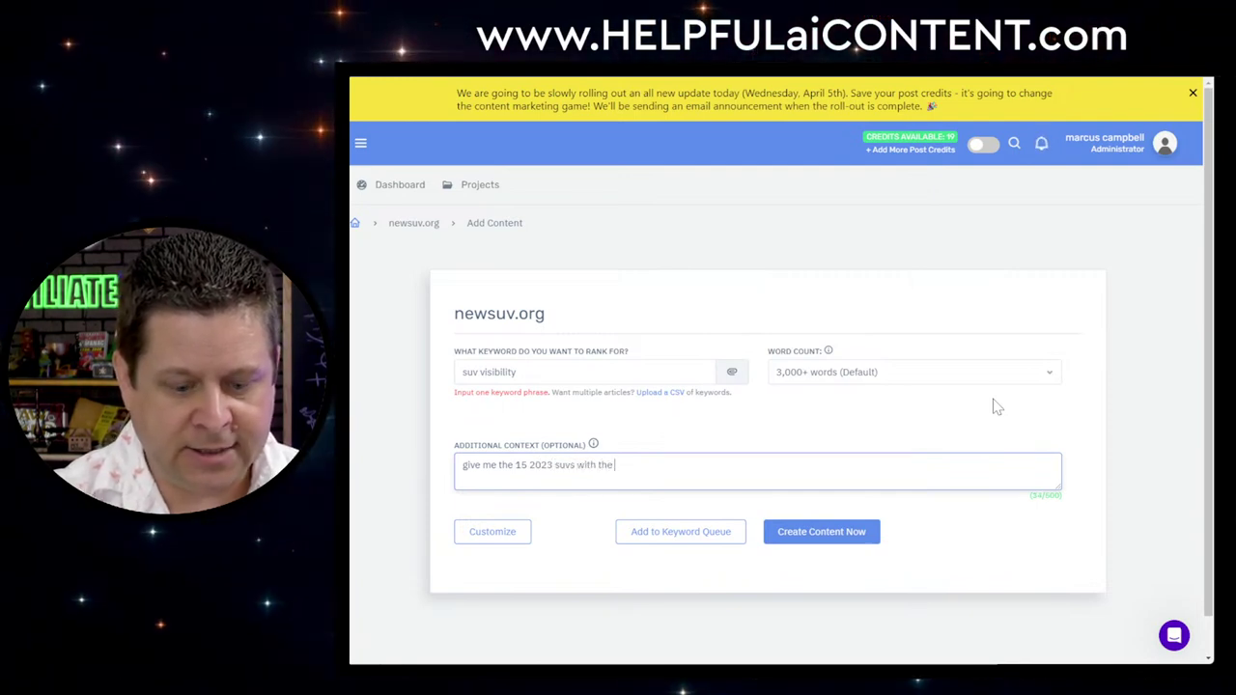
pyautogui.write(' best visibility an')
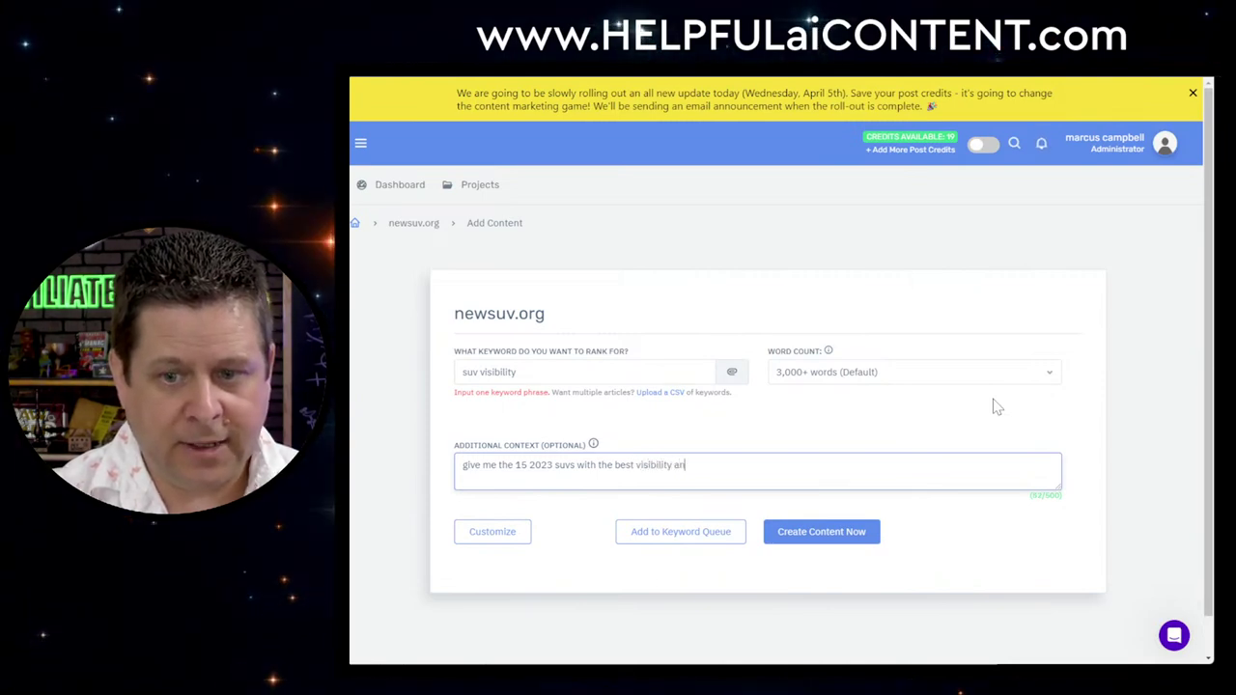
pyautogui.write('d prices and ')
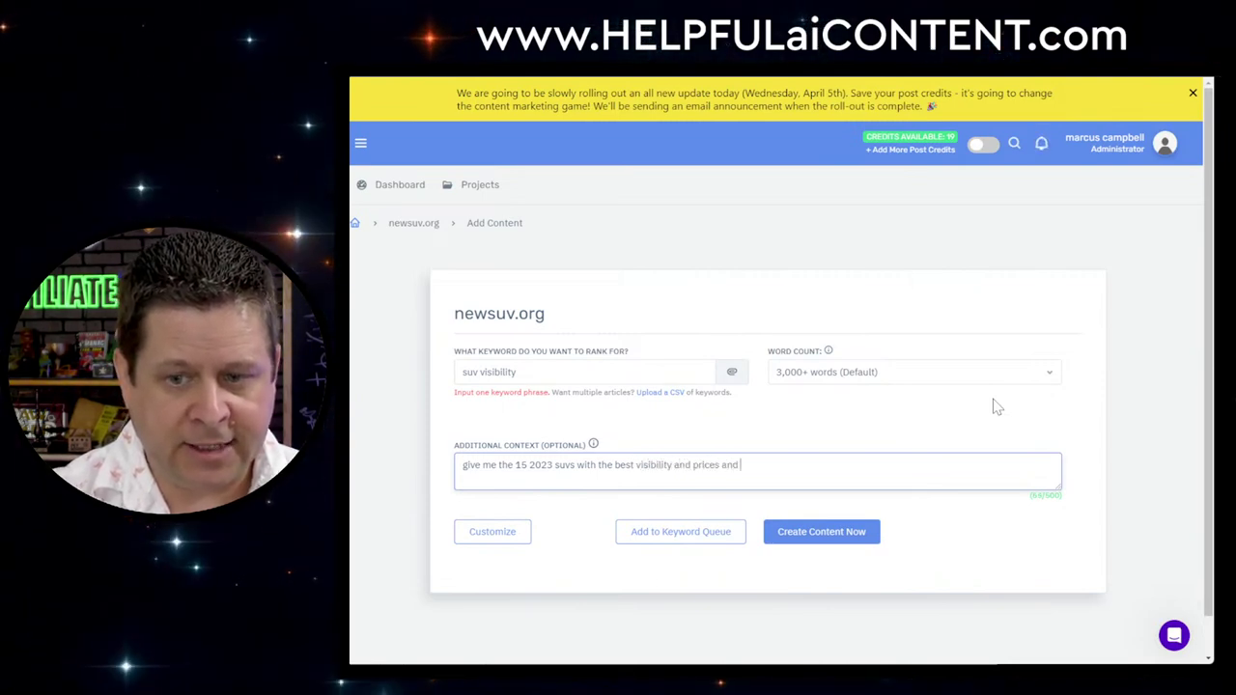
pyautogui.write('specs and wh')
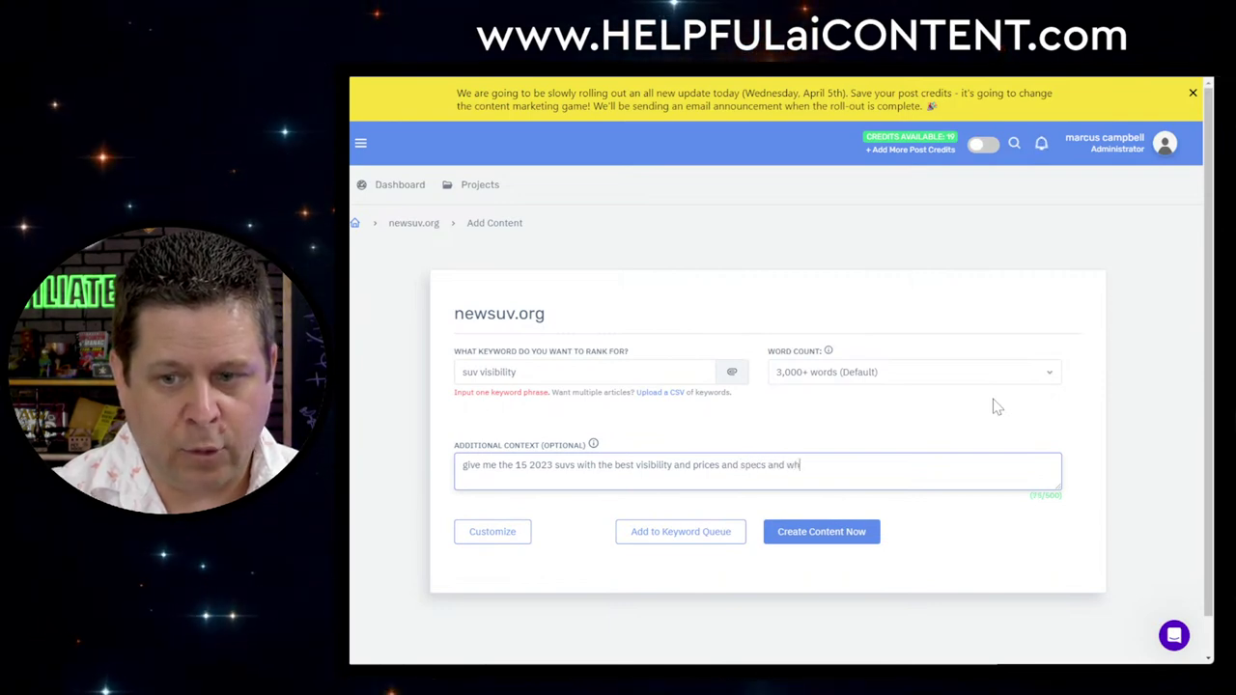
pyautogui.write('y they have good')
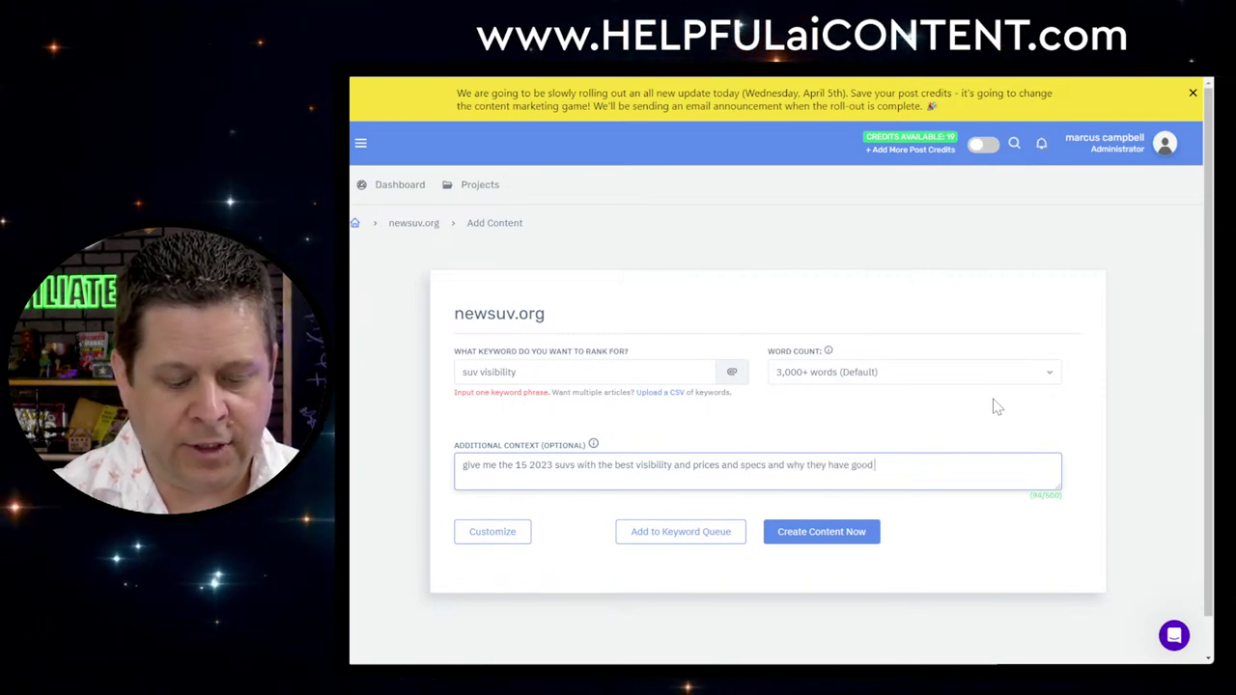
pyautogui.write(' visibility')
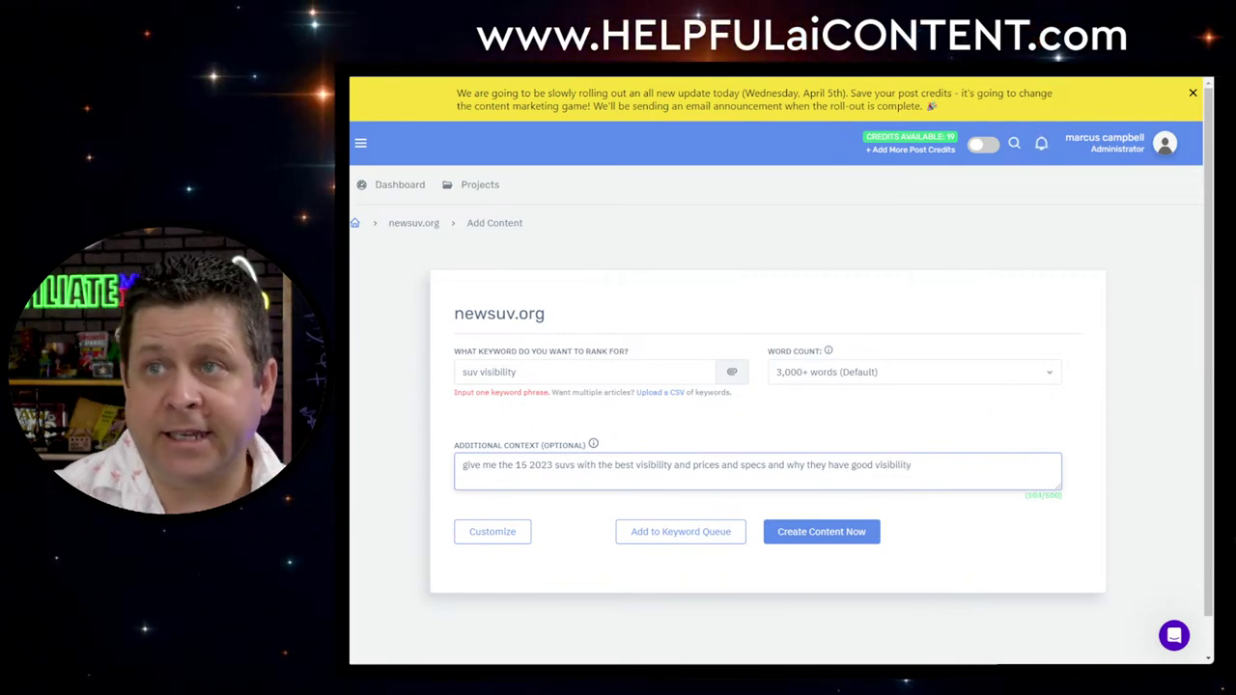
pyautogui.click(826, 543)
pyautogui.scroll(-1, 734, 445)
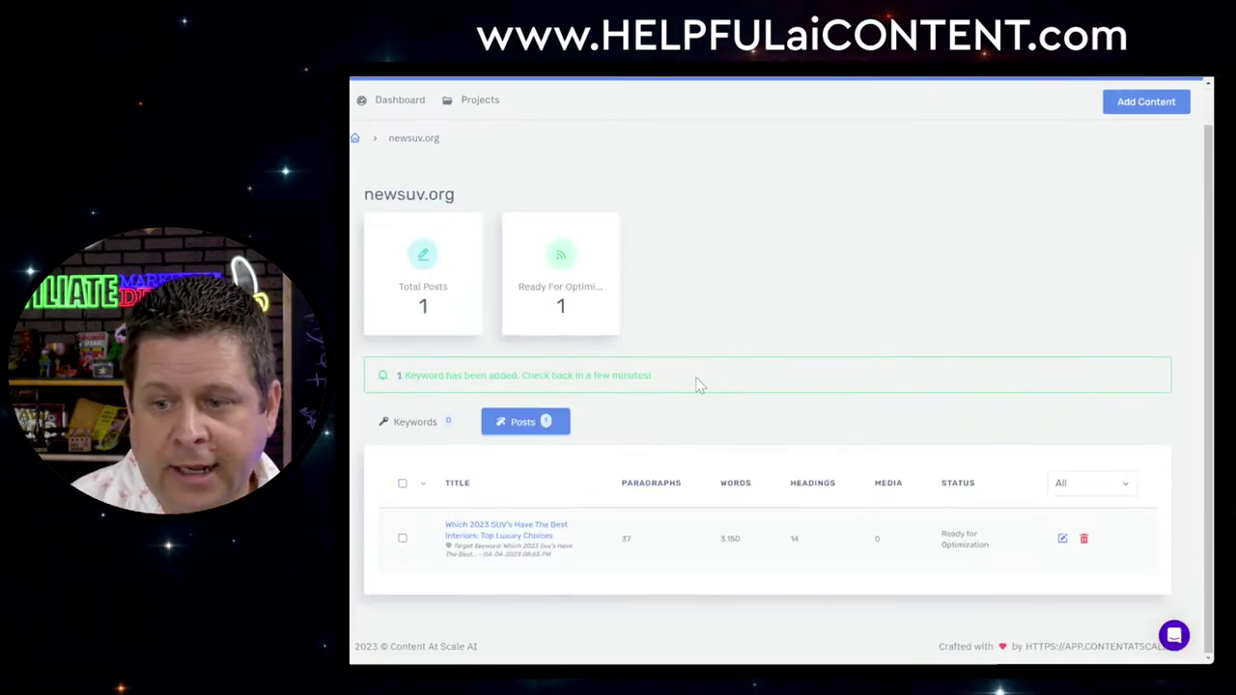
pyautogui.rightClick(852, 280)
pyautogui.click(874, 319)
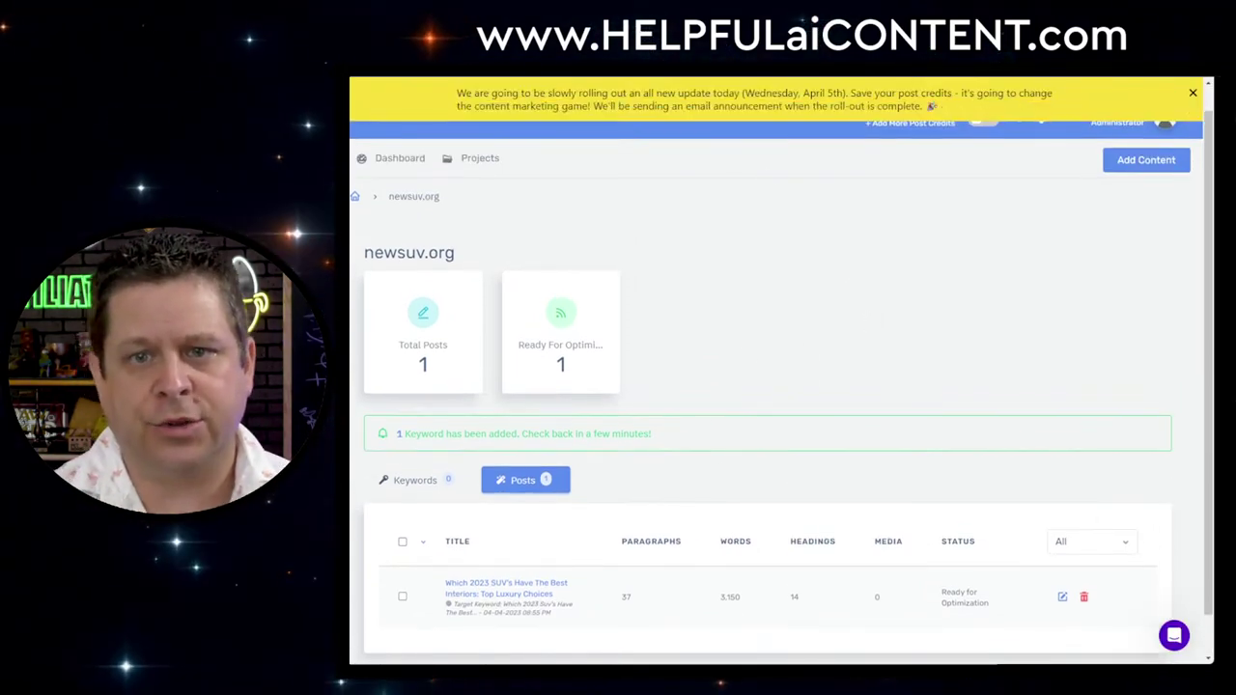
# Review the RAV4 and SUV texts in Instruct Bot, ShortlyAI and Copy.ai, and check the article list in AI Writer
pyautogui.click(753, 77)
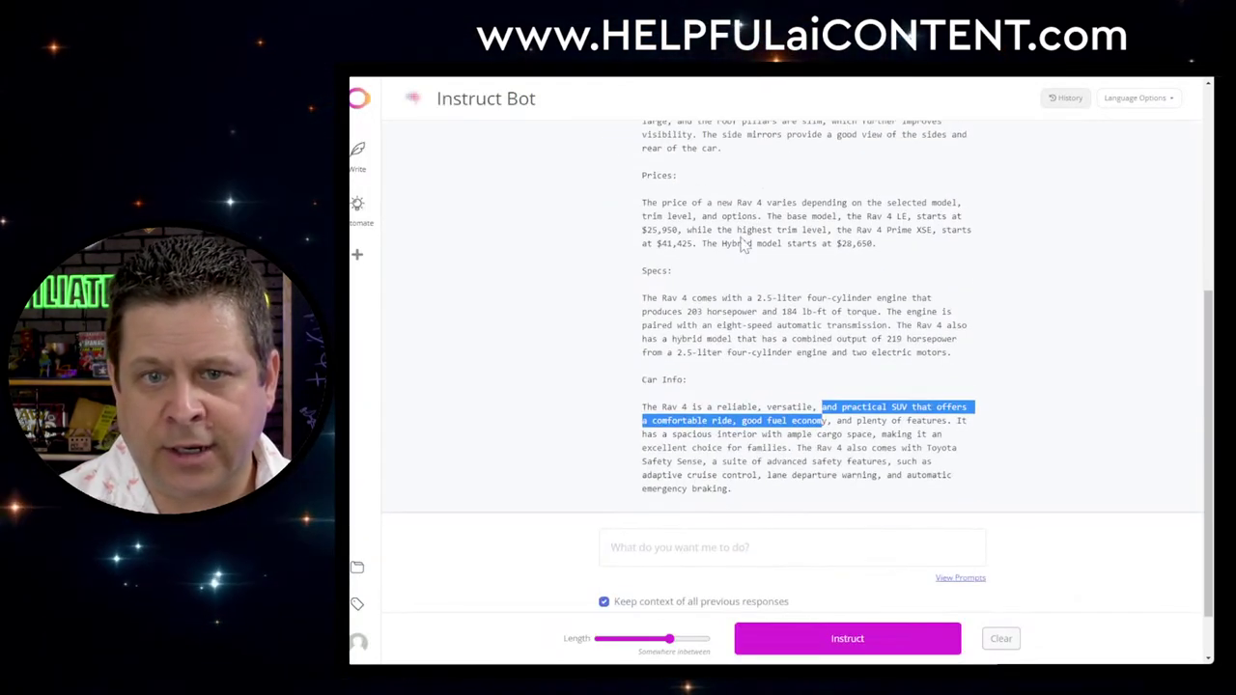
pyautogui.click(754, 77)
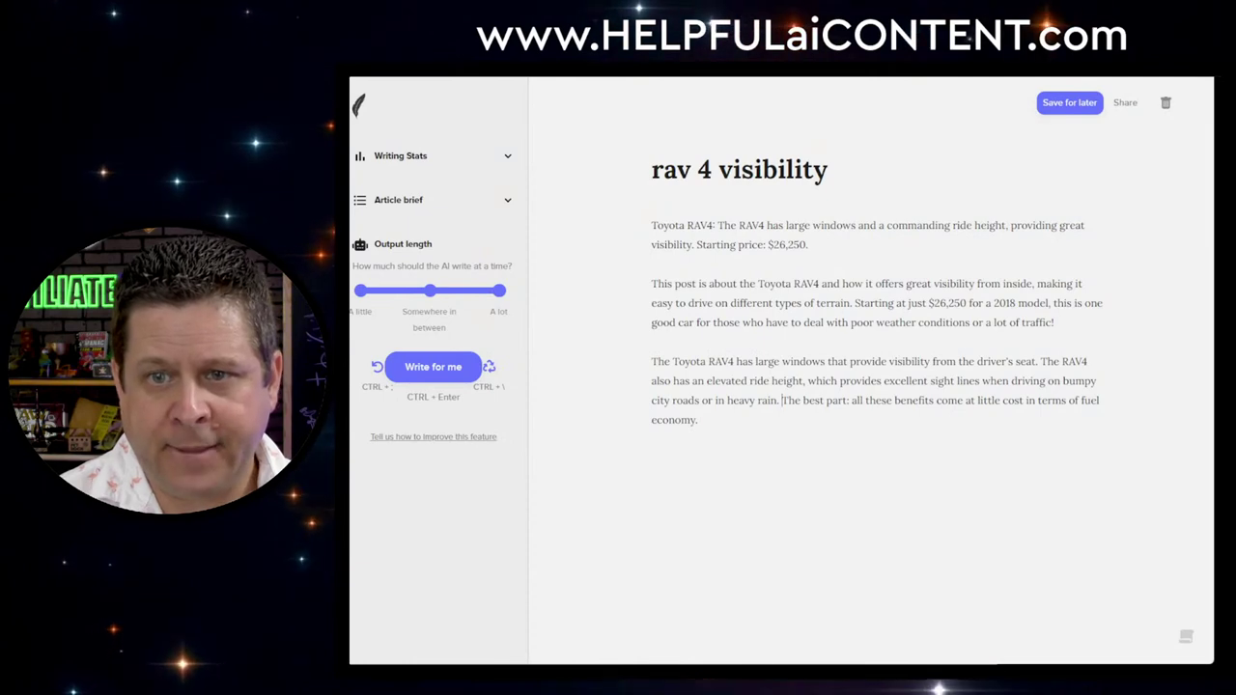
pyautogui.click(785, 77)
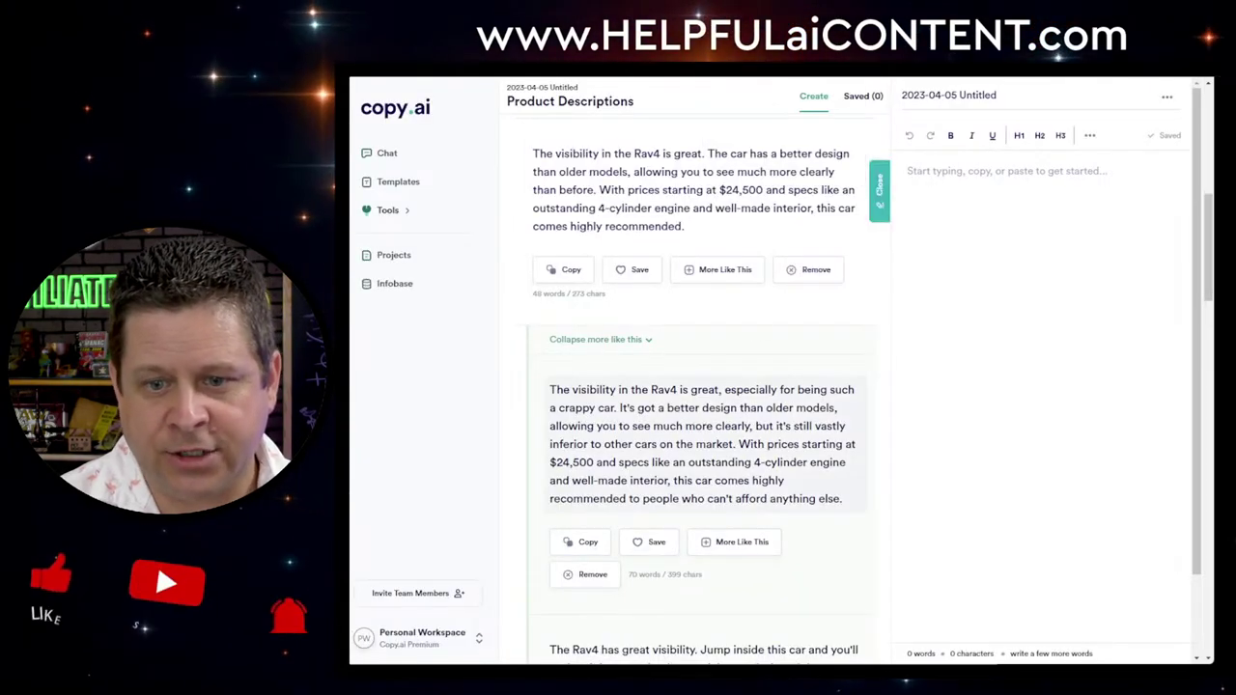
pyautogui.hotkey('ctrl', 'Tab')
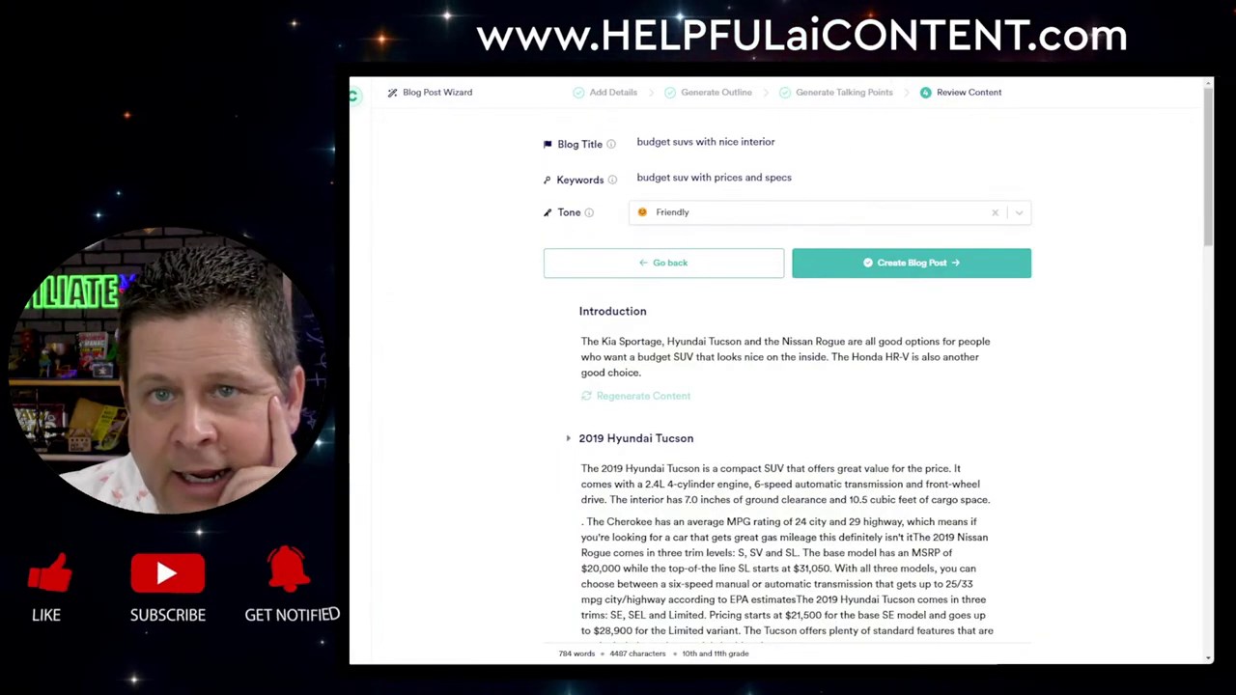
pyautogui.hotkey('ctrl', 'Tab')
pyautogui.hotkey('ctrl', 'Tab')
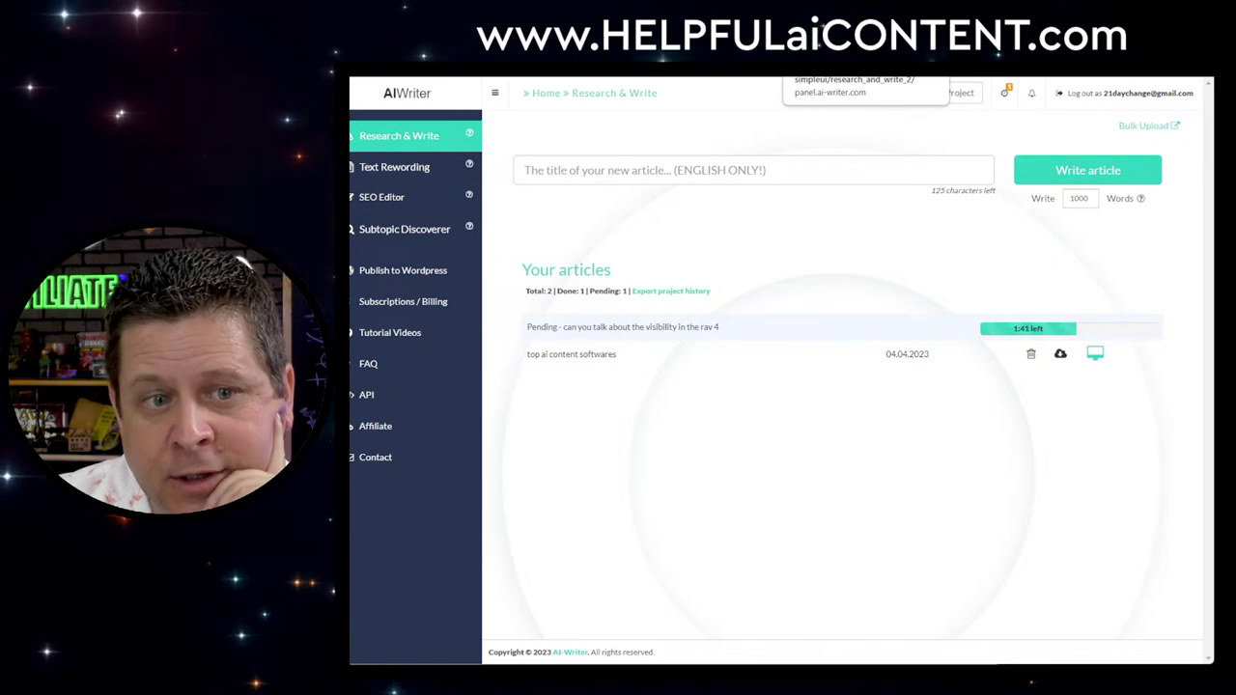
# Return to the newsuv.org project in Content At Scale, reposition the browser window and refresh the project page
pyautogui.moveTo(798, 48); pyautogui.dragTo(582, 120)
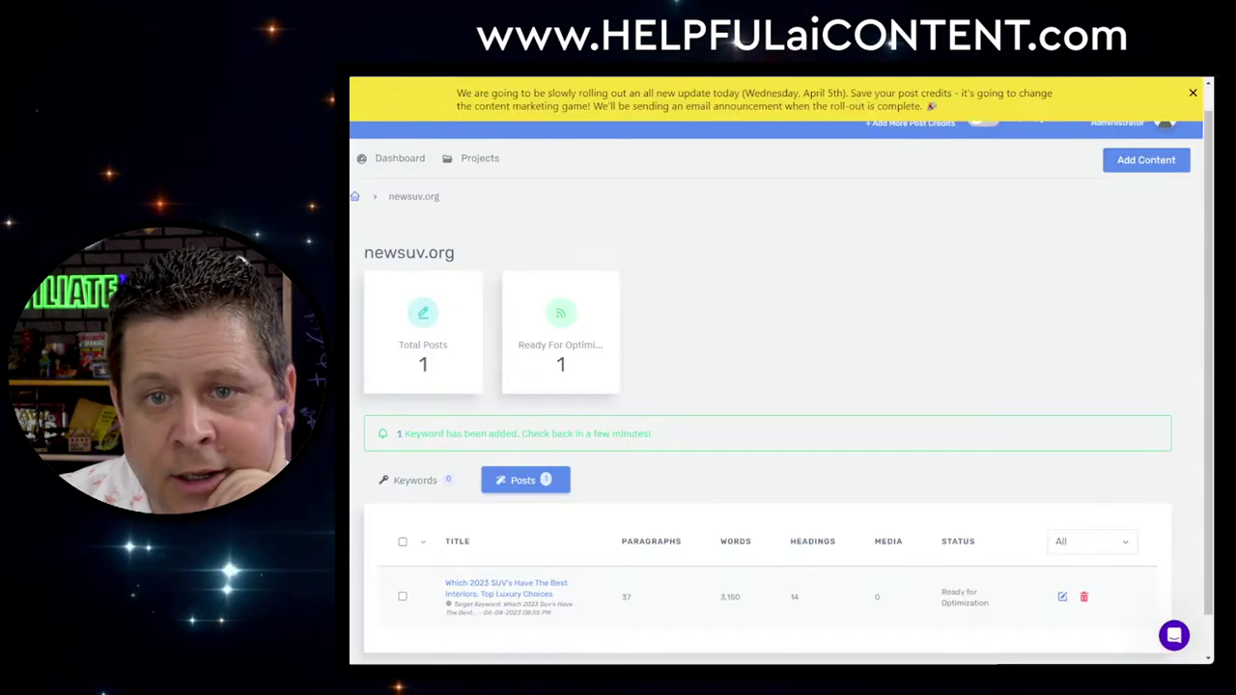
pyautogui.moveTo(987, 54); pyautogui.dragTo(770, 124)
pyautogui.doubleClick(771, 124)
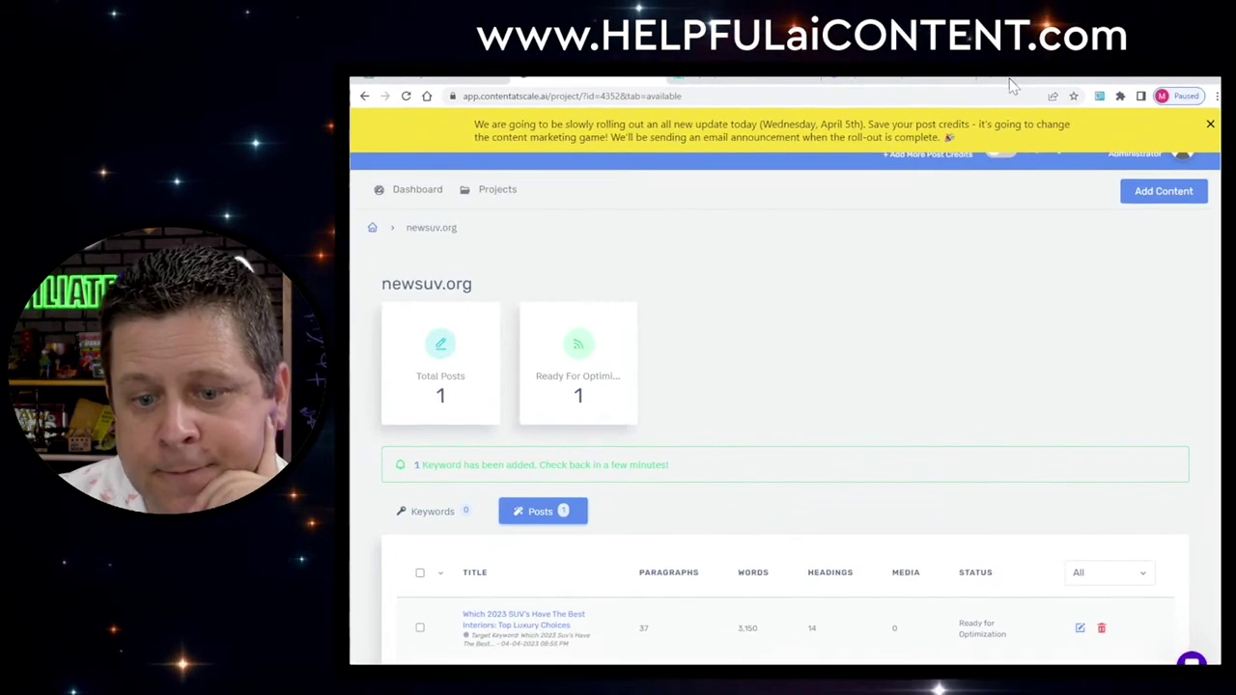
pyautogui.rightClick(901, 317)
pyautogui.click(938, 353)
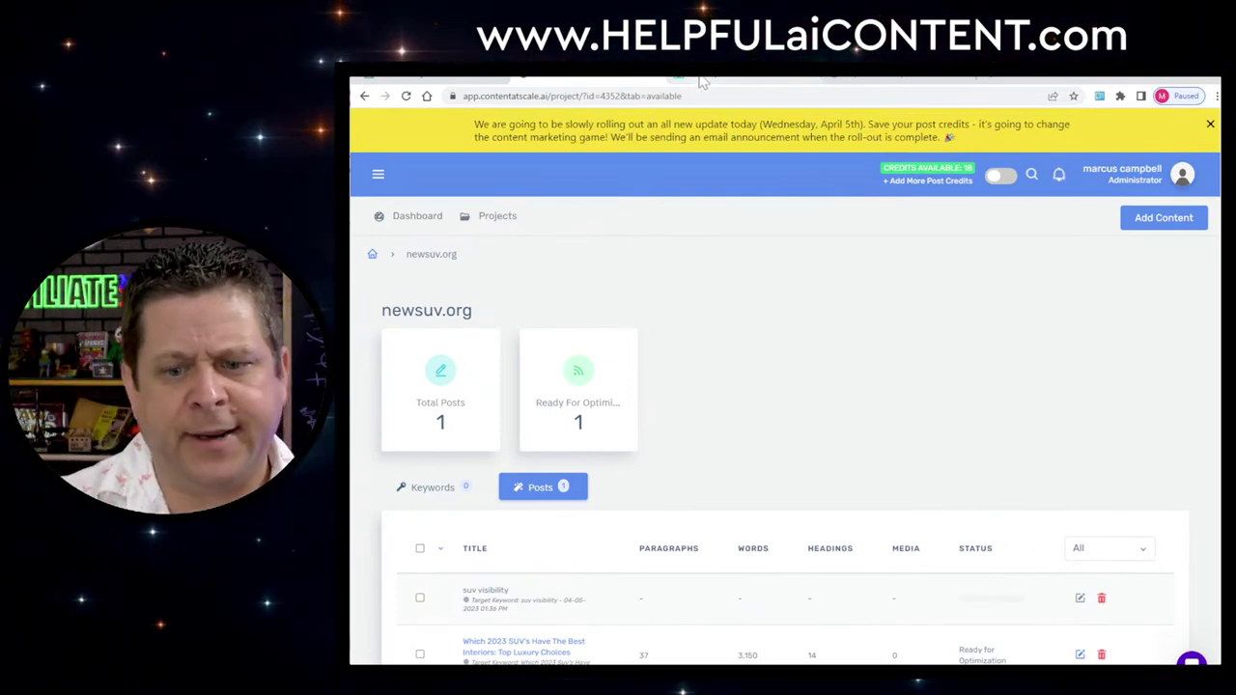
# Check the progress of AI Writer's pending RAV4 visibility article and of the "suv visibility" post in Content At Scale
pyautogui.moveTo(702, 82)
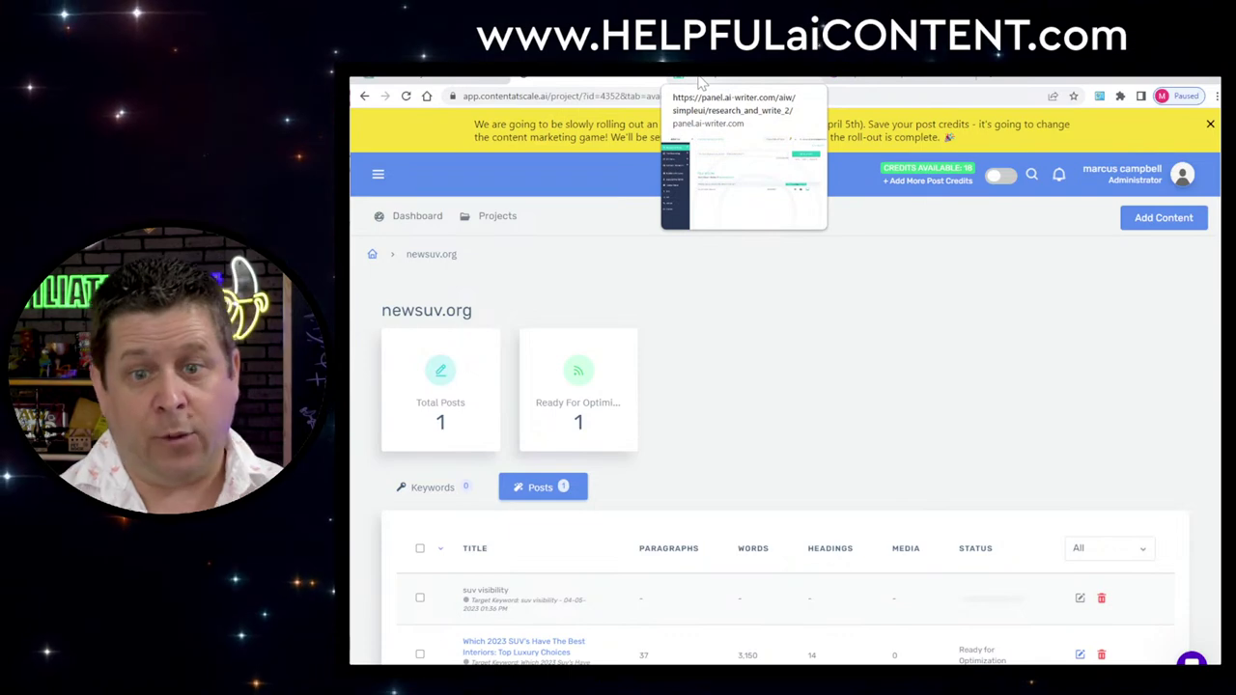
pyautogui.click(702, 82)
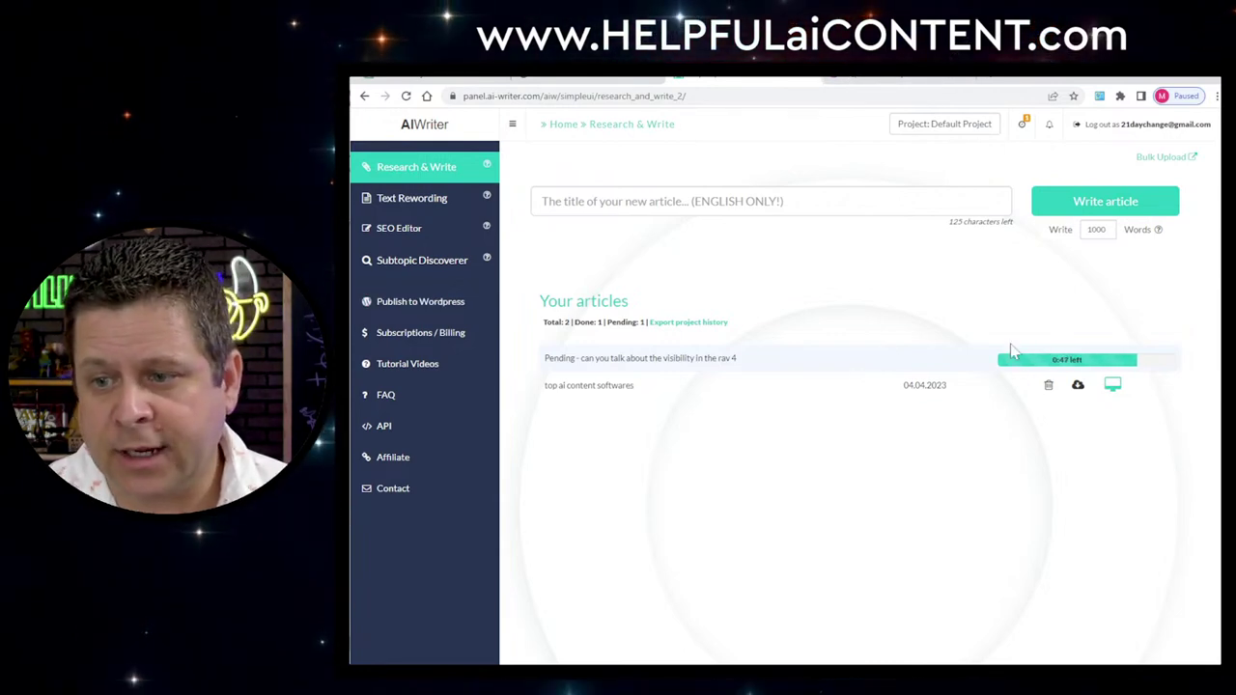
pyautogui.click(610, 77)
pyautogui.scroll(-1, 834, 388)
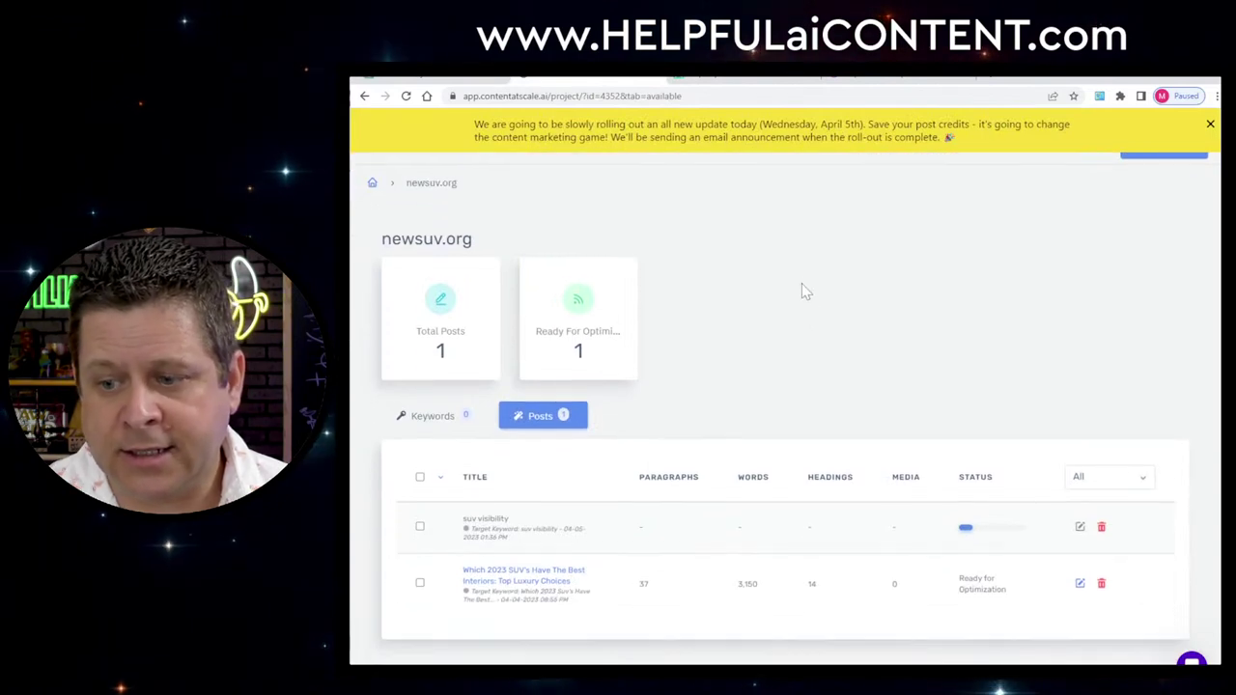
pyautogui.rightClick(802, 284)
pyautogui.click(1001, 532)
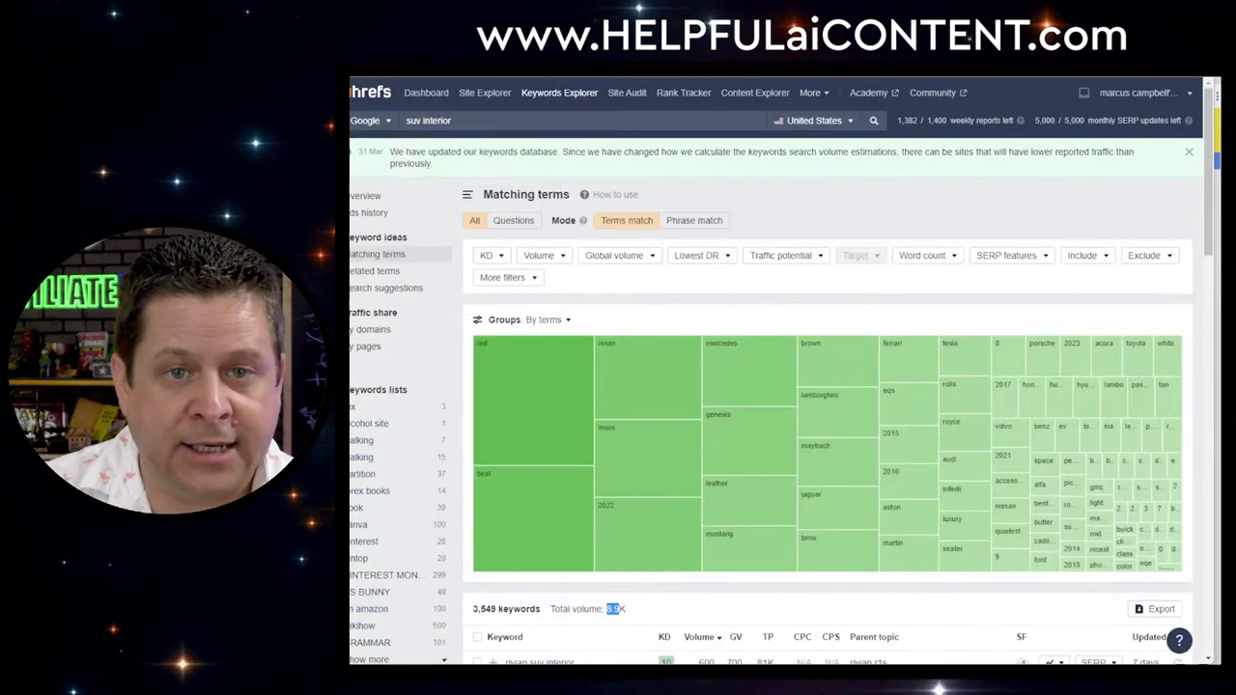
# Look over the "suv interior" matching terms in Ahrefs and open the organic keywords of everythingpantry.com from the batch analysis
pyautogui.scroll(-2, 695, 598)
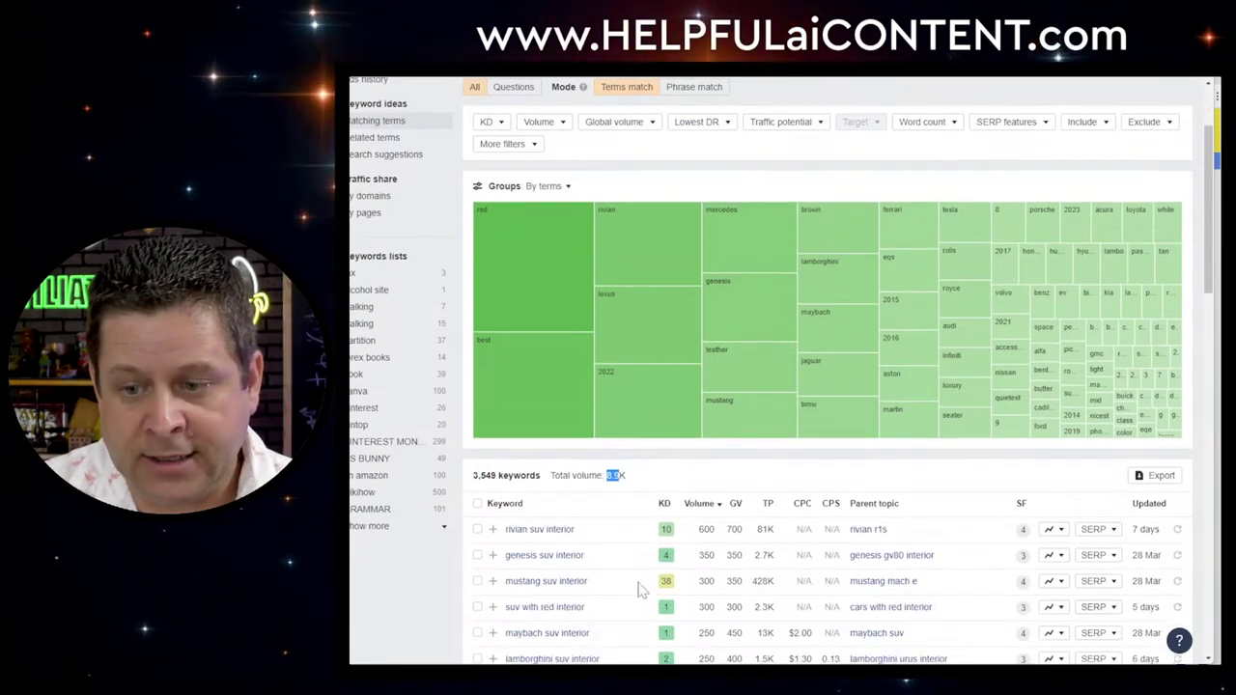
pyautogui.scroll(-3, 637, 589)
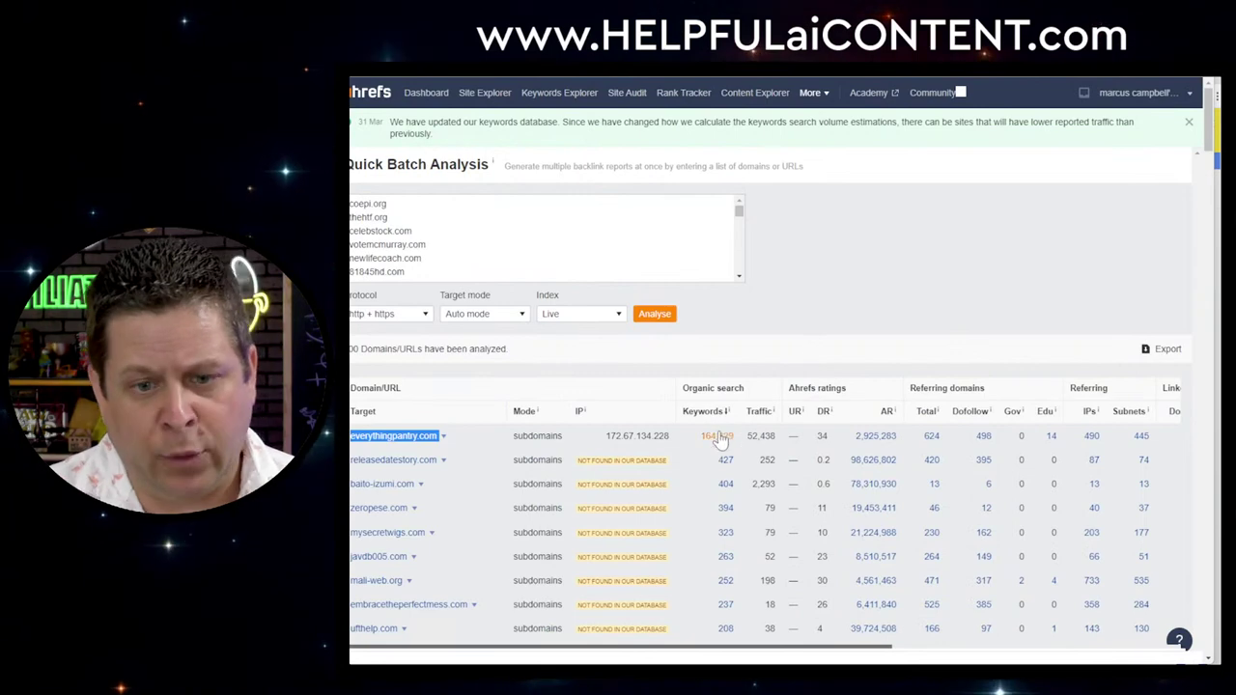
pyautogui.rightClick(719, 440)
pyautogui.click(753, 443)
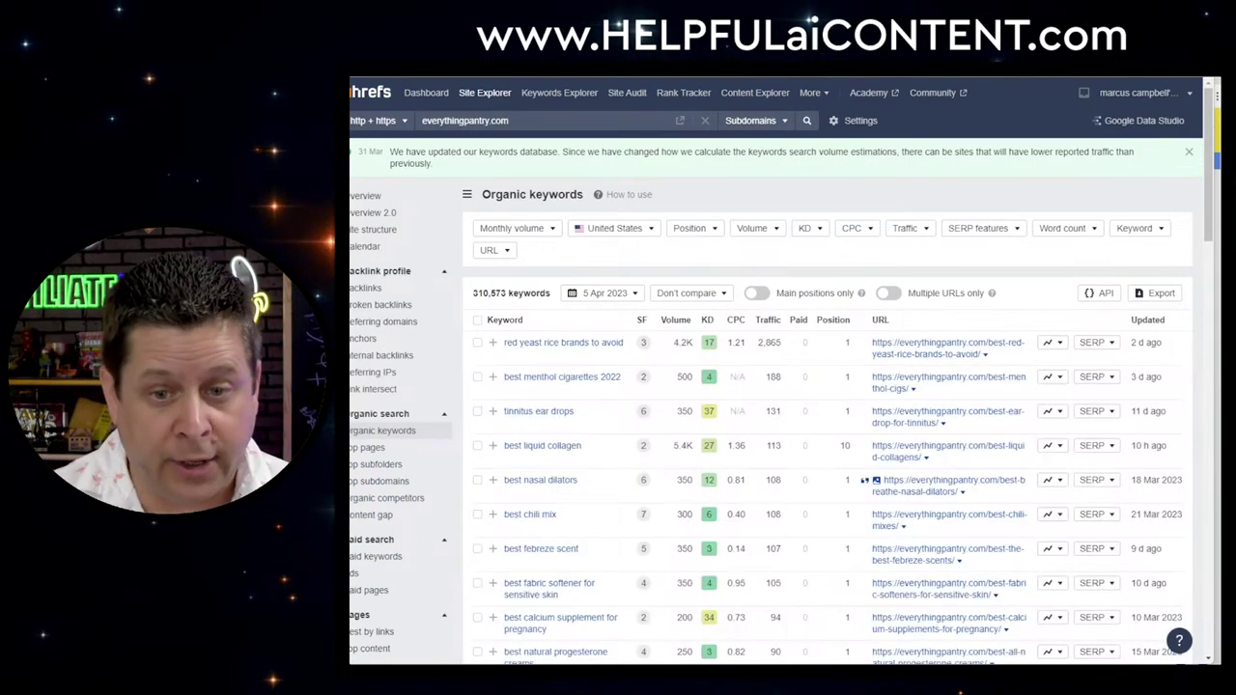
# Examine the organic keywords of everythingpantry.com and highlight the keyword "tinnitus ear drops"
pyautogui.scroll(-15, 706, 362)
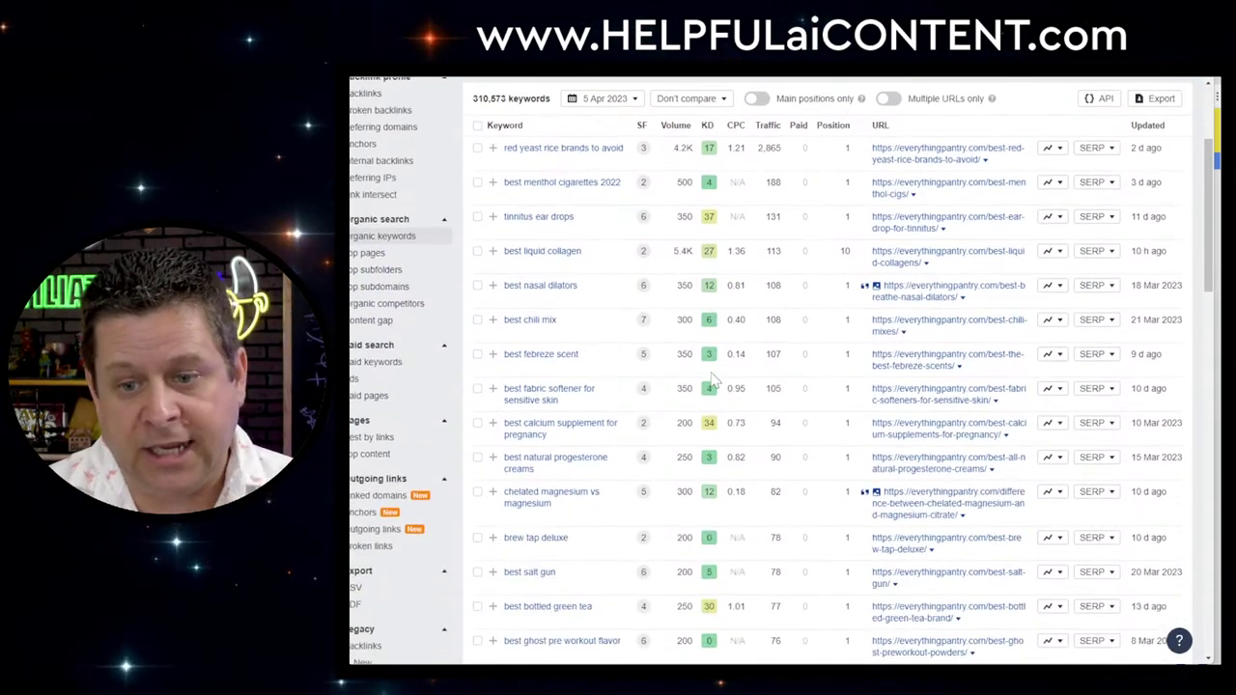
pyautogui.scroll(-3, 712, 379)
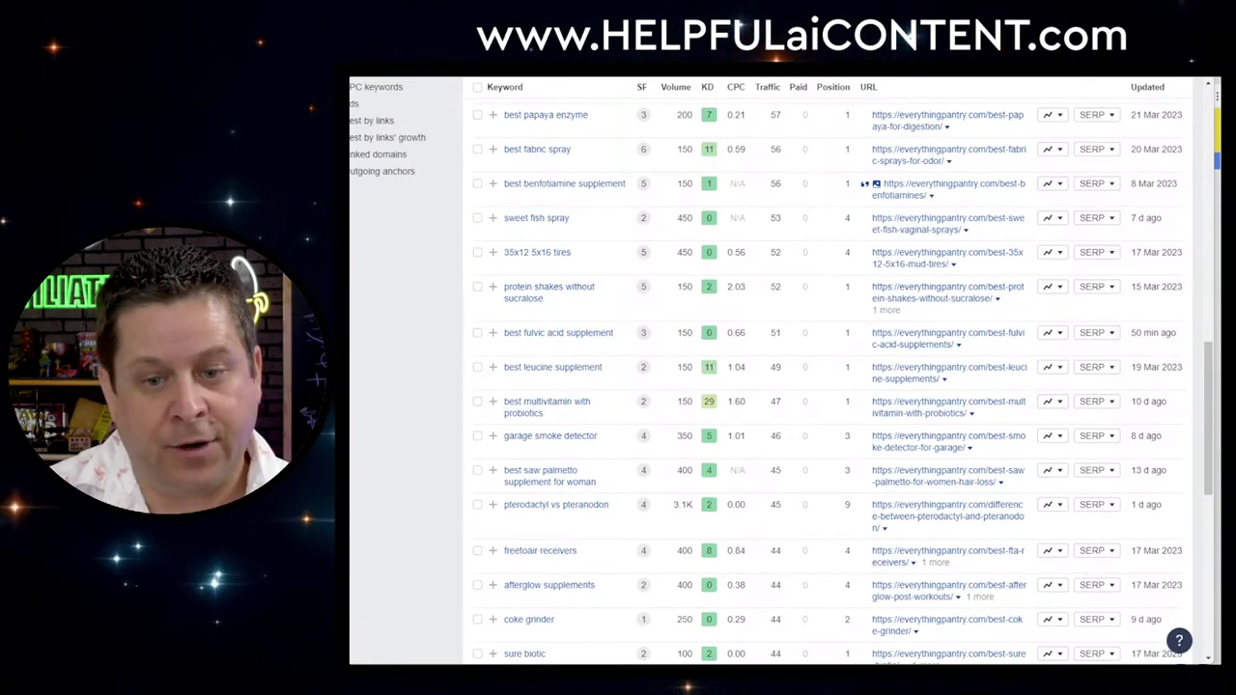
pyautogui.press('Home')
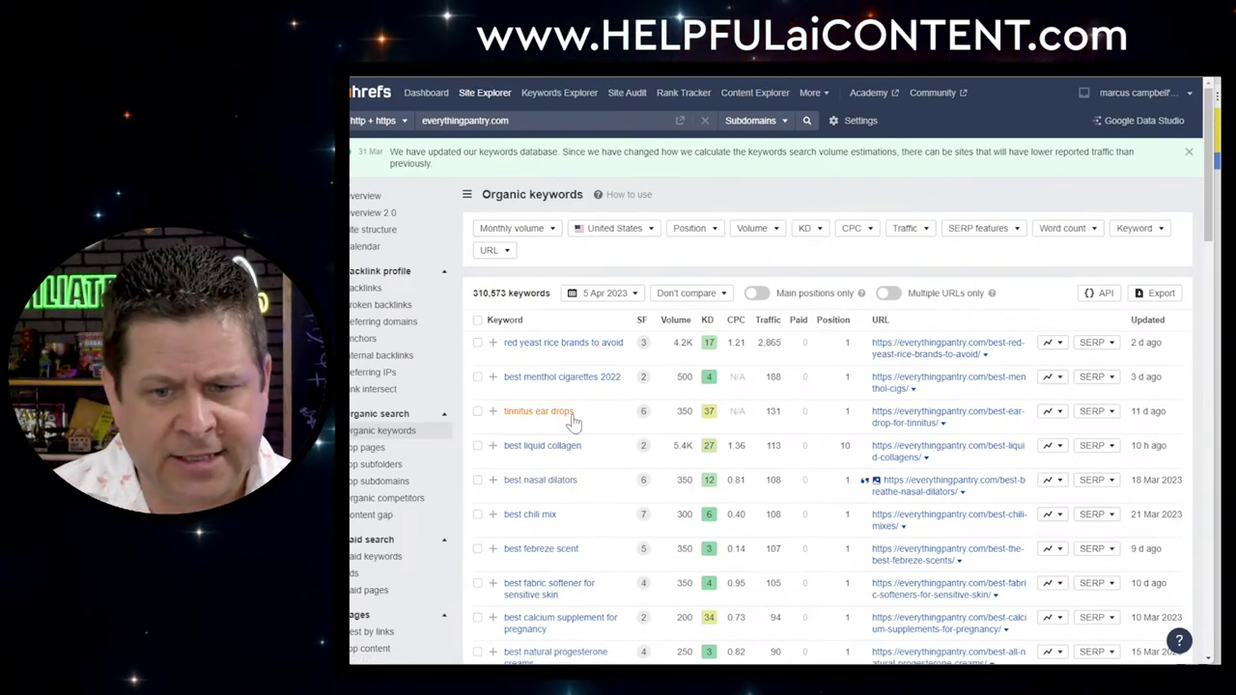
pyautogui.moveTo(497, 413); pyautogui.dragTo(583, 417)
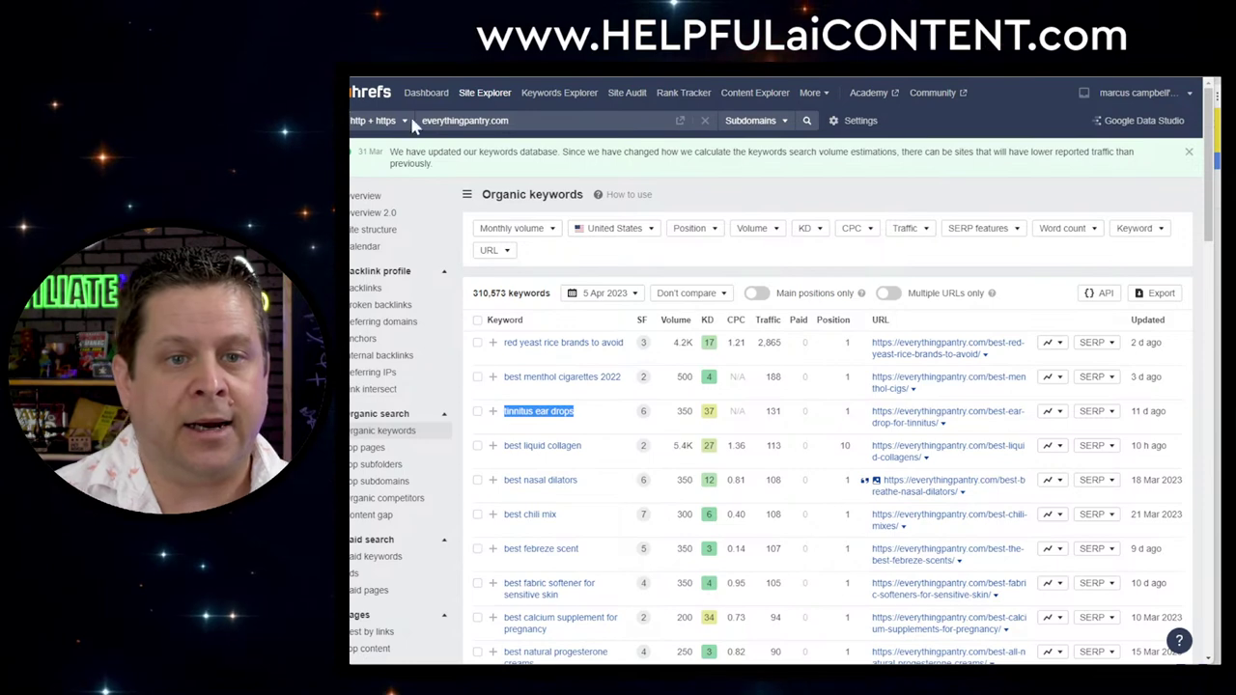
# Check the progress of the "suv visibility" post in the newsuv.org project in Content At Scale, and return to Ahrefs
pyautogui.click(526, 663)
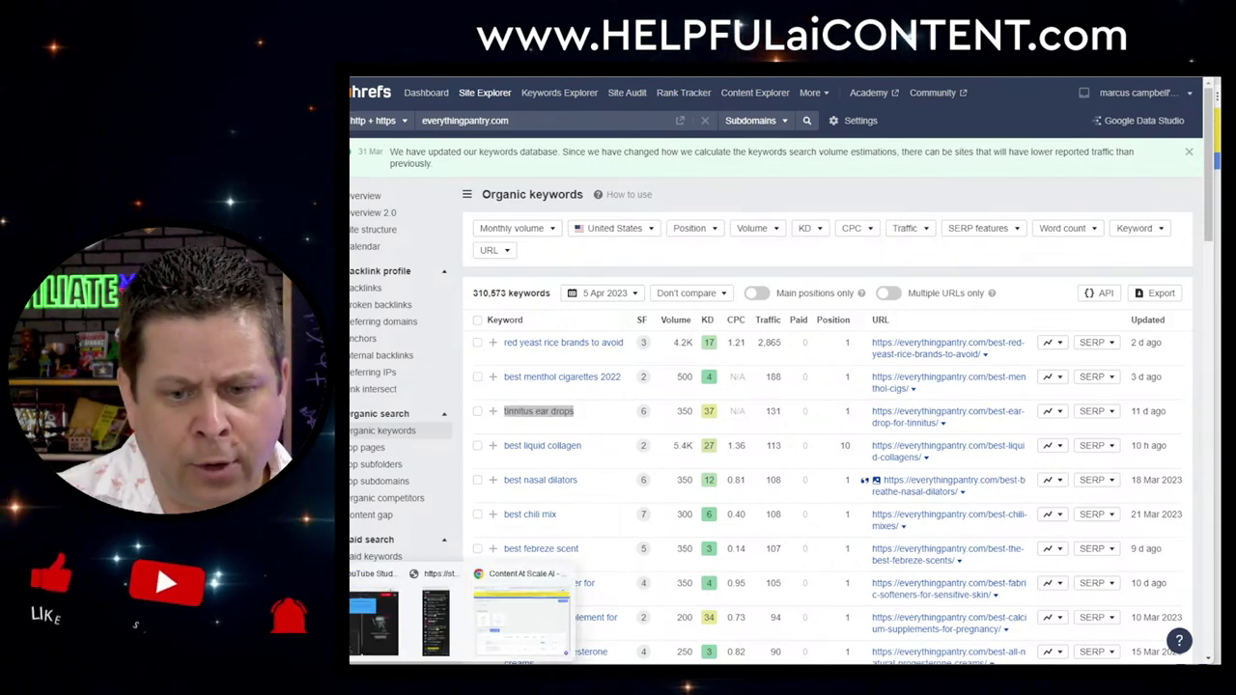
pyautogui.click(544, 637)
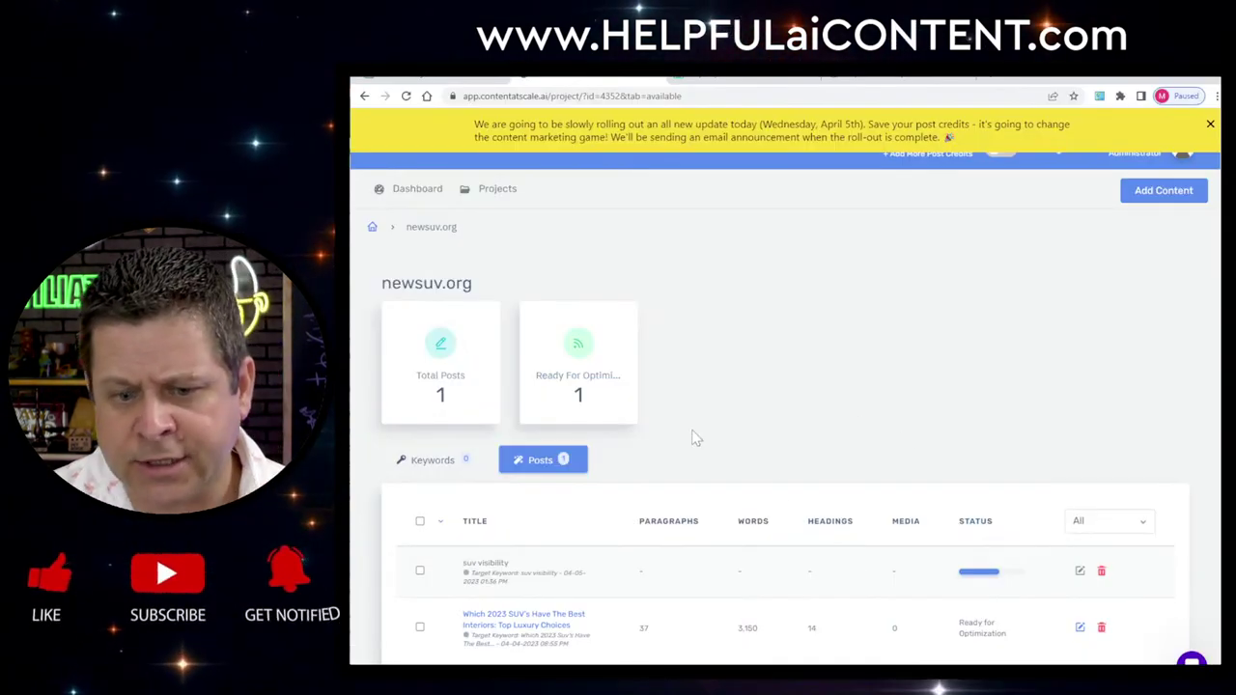
pyautogui.scroll(-1, 666, 594)
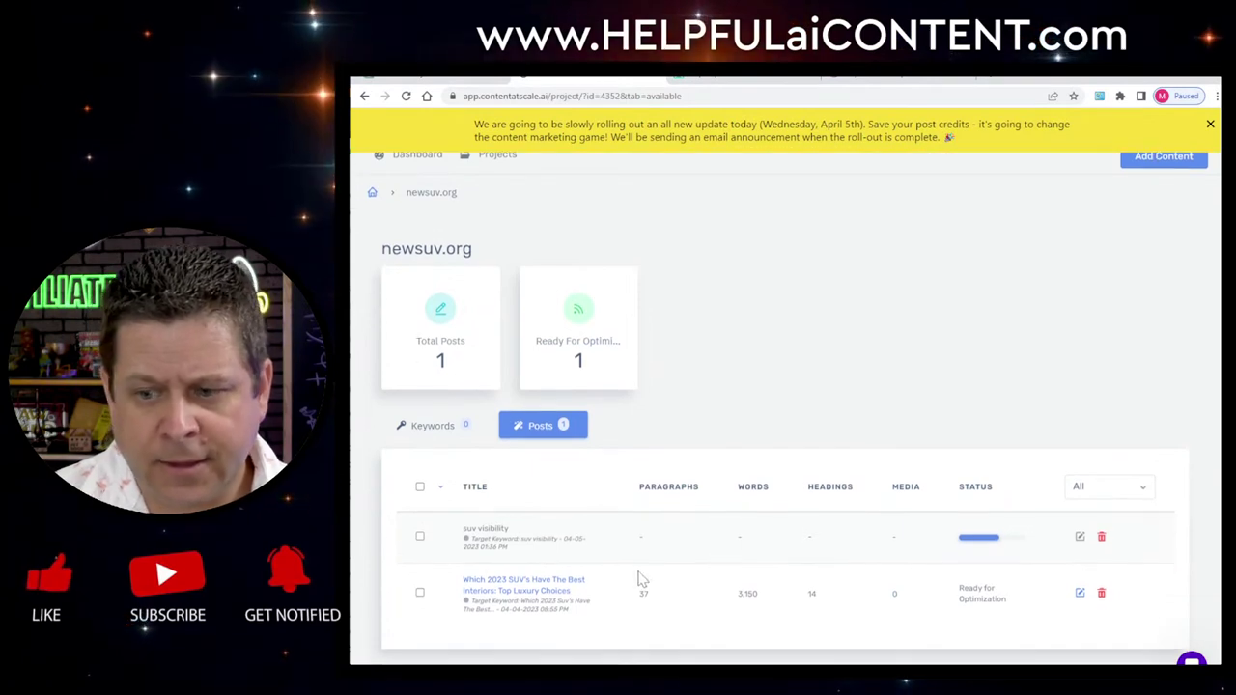
pyautogui.hotkey('ctrl', 'Tab')
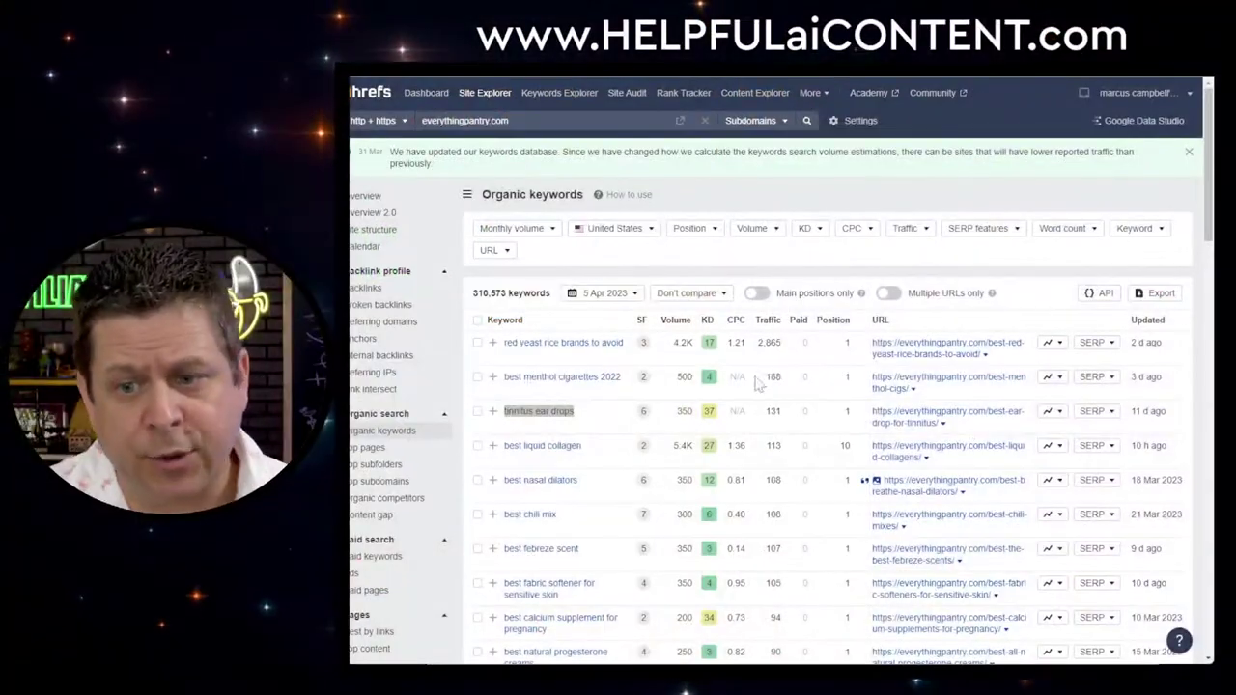
# Search Google for the keyword "red yeast rice brands to avoid" from the everythingpantry.com list and look over the results
pyautogui.moveTo(503, 343); pyautogui.dragTo(624, 345)
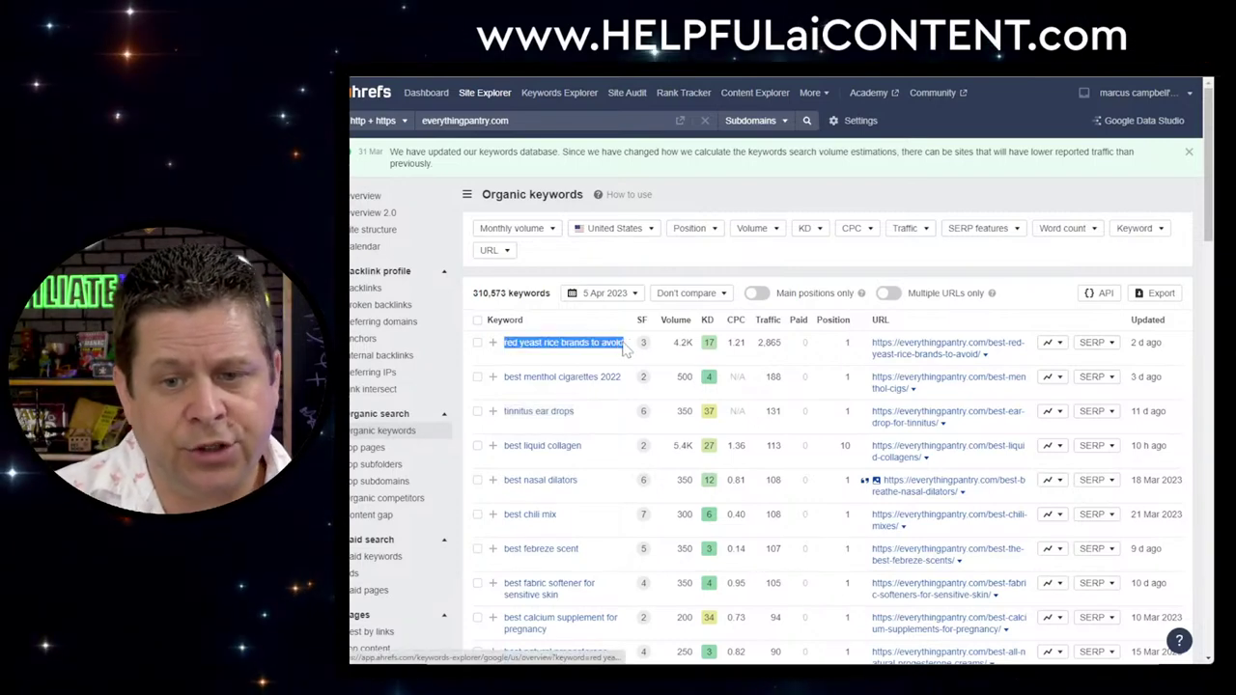
pyautogui.click(706, 479)
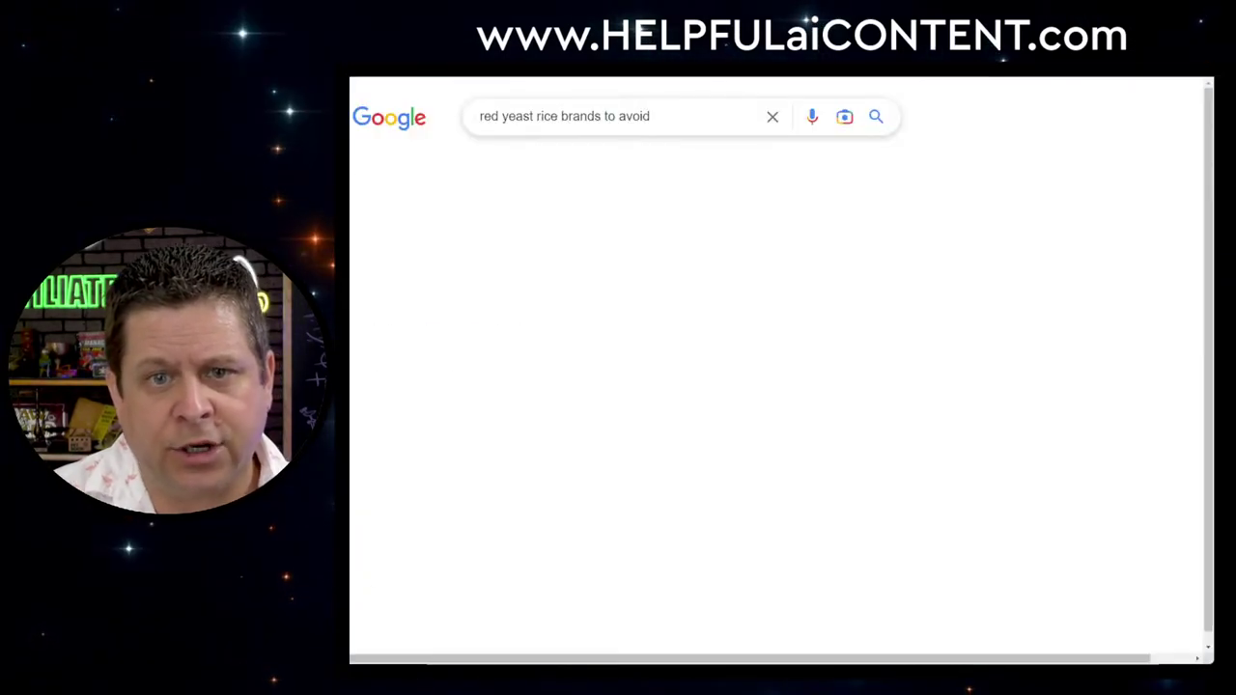
pyautogui.scroll(-2, 476, 362)
pyautogui.scroll(-2, 463, 425)
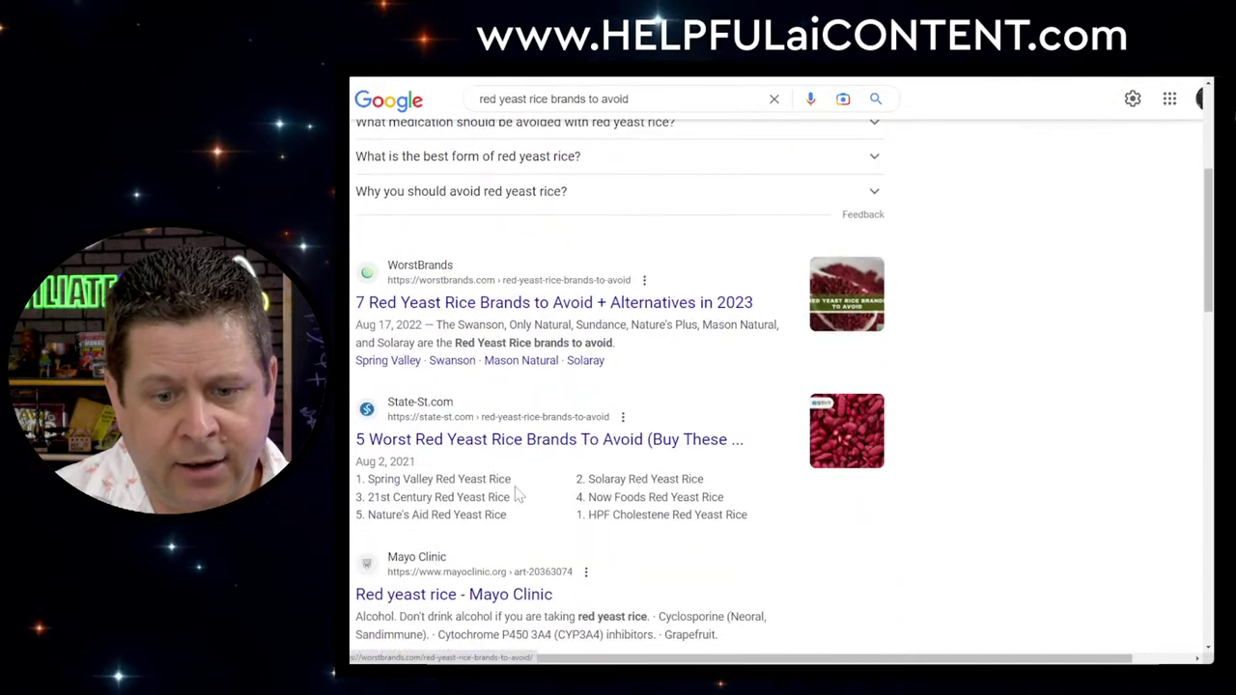
pyautogui.rightClick(495, 446)
pyautogui.click(560, 522)
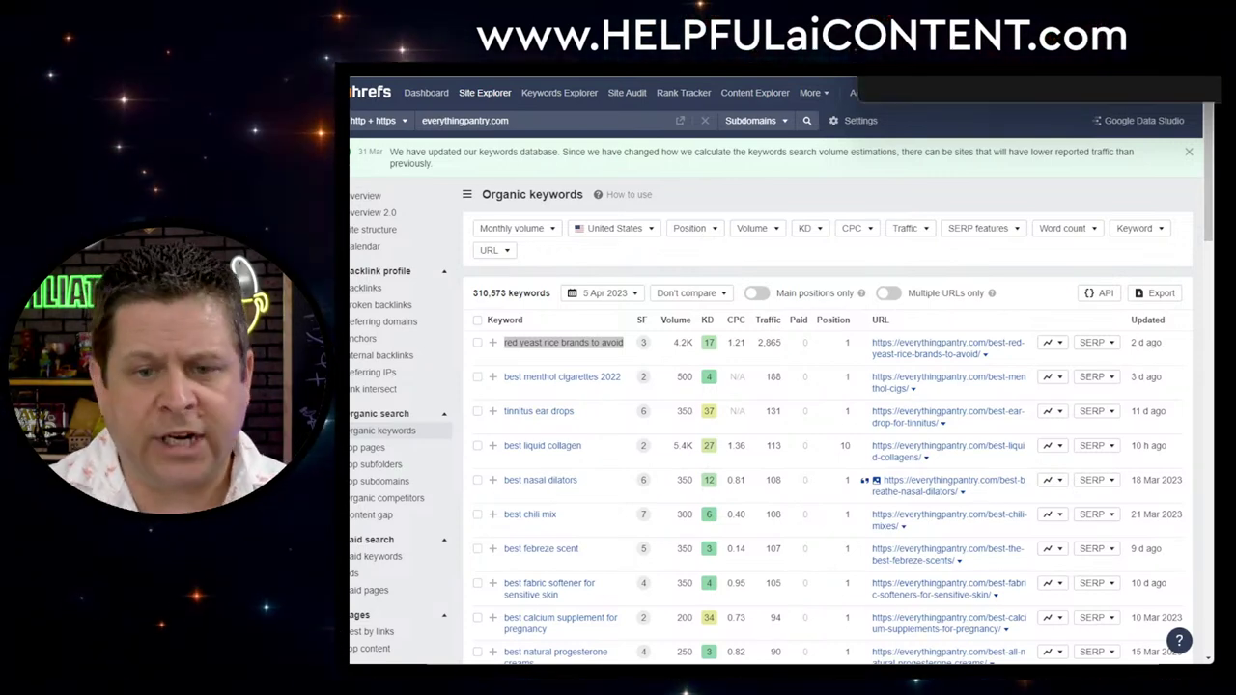
pyautogui.hotkey('ctrl', 'v')
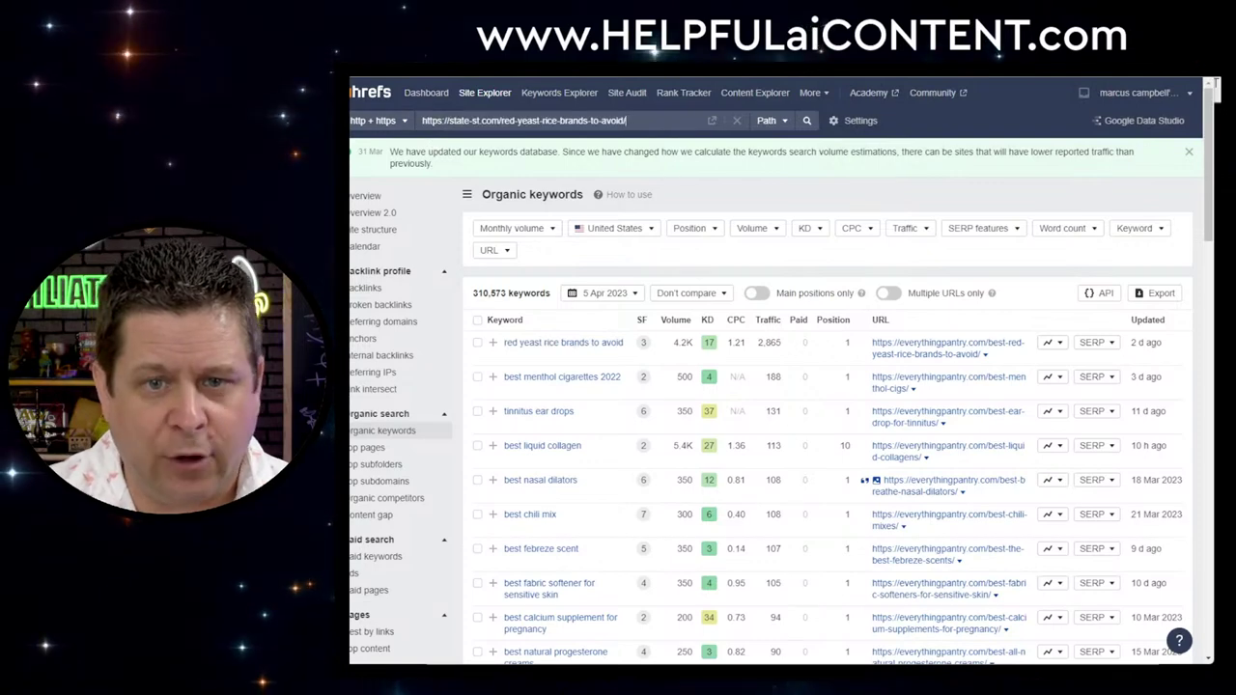
pyautogui.press('Return')
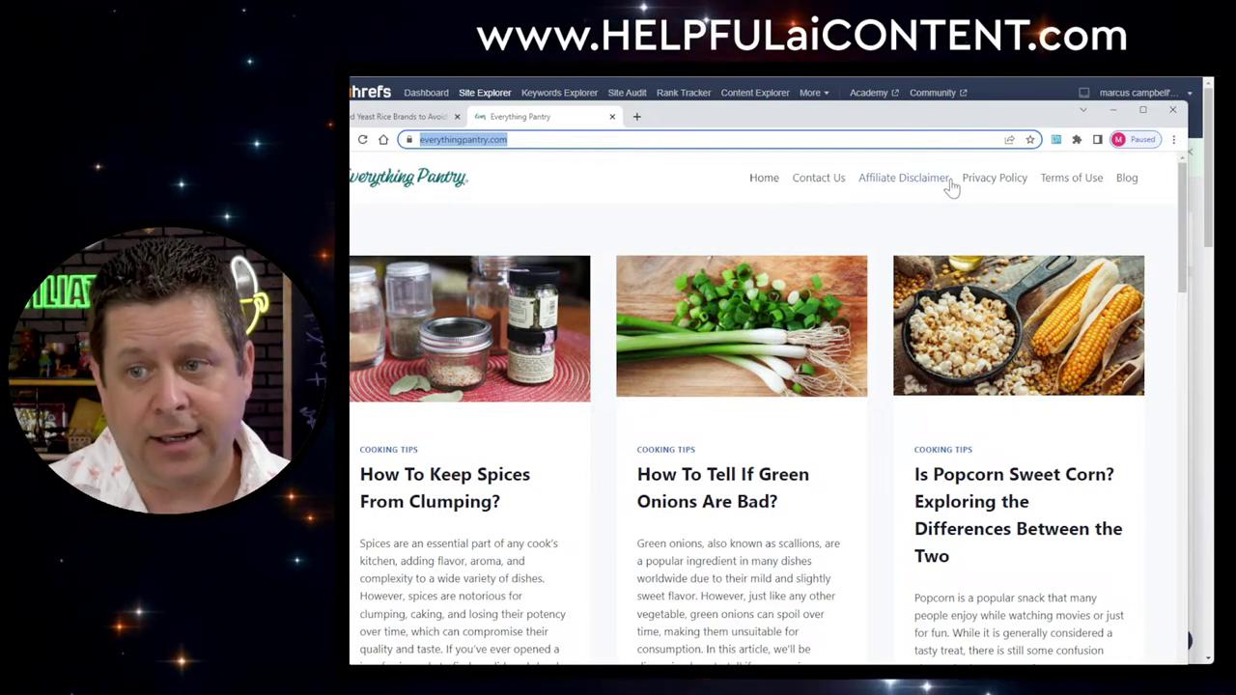
# Open everythingpantry.com's Terms of Use, highlight the paragraph under "How we Picked the Product", and close the window
pyautogui.click(1065, 183)
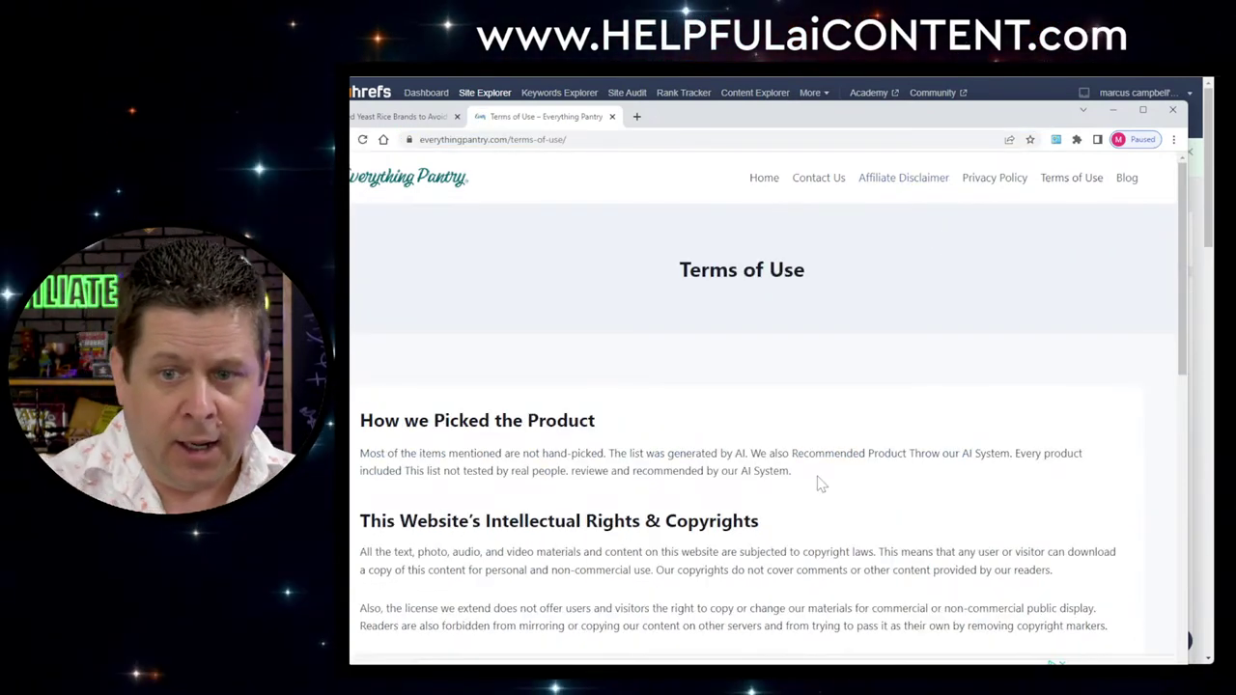
pyautogui.moveTo(691, 470); pyautogui.dragTo(360, 453)
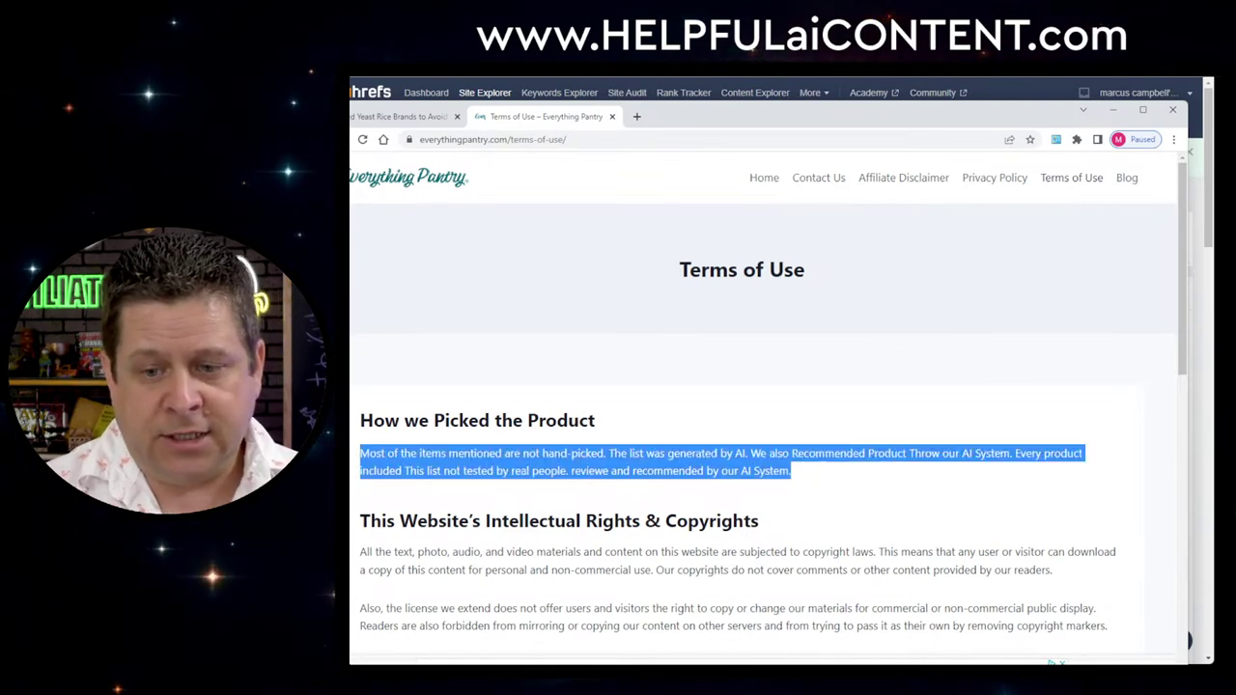
pyautogui.click(1172, 109)
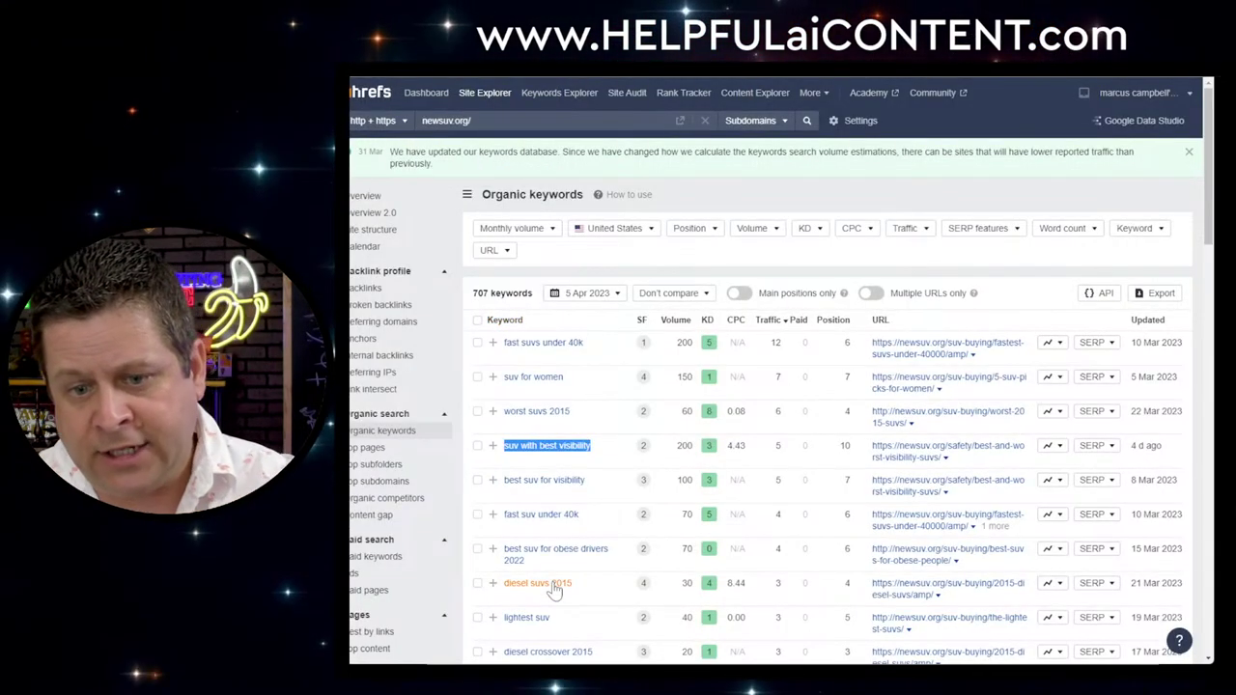
# Review ChatGPT's list of 15 SUVs with the best visibility and check the "suv visibility" post in Content At Scale
pyautogui.hotkey('alt', 'Tab')
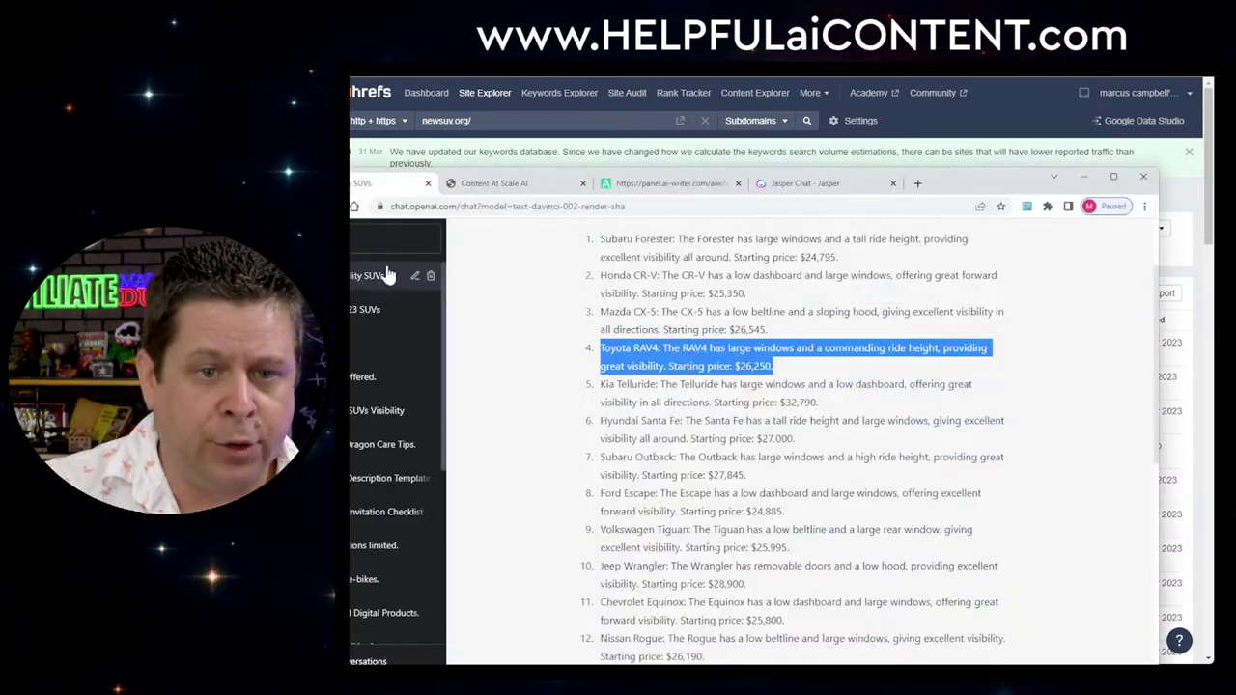
pyautogui.scroll(2, 802, 434)
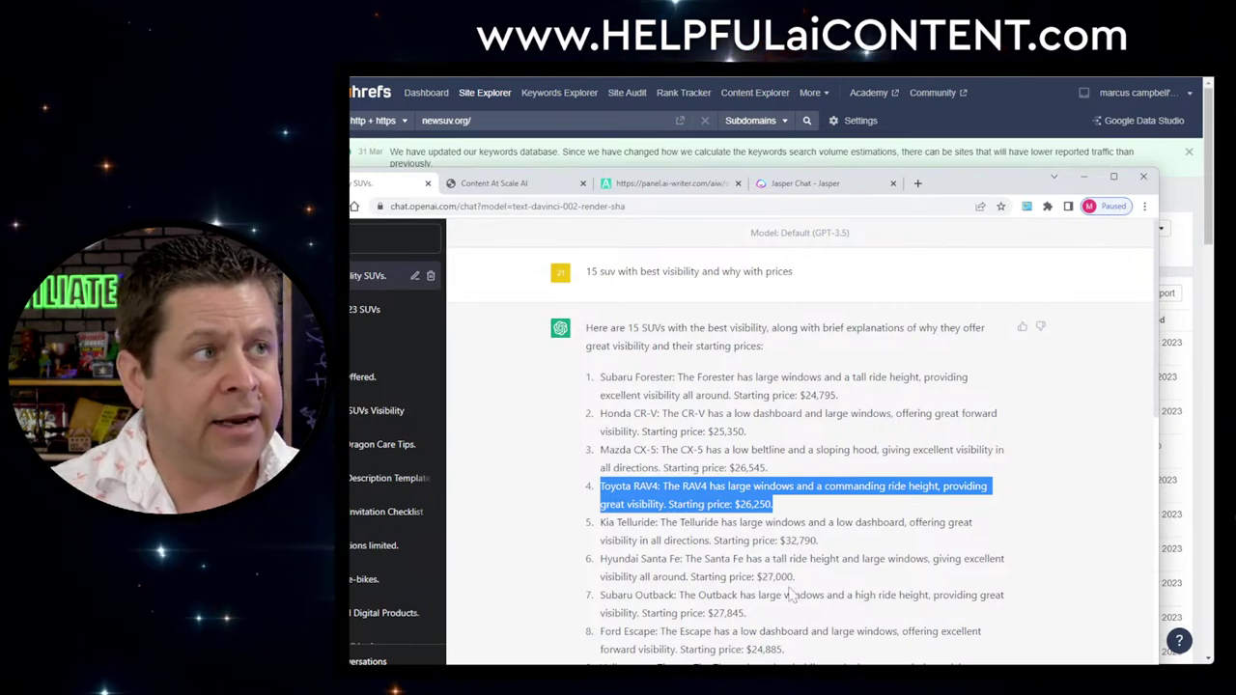
pyautogui.click(555, 188)
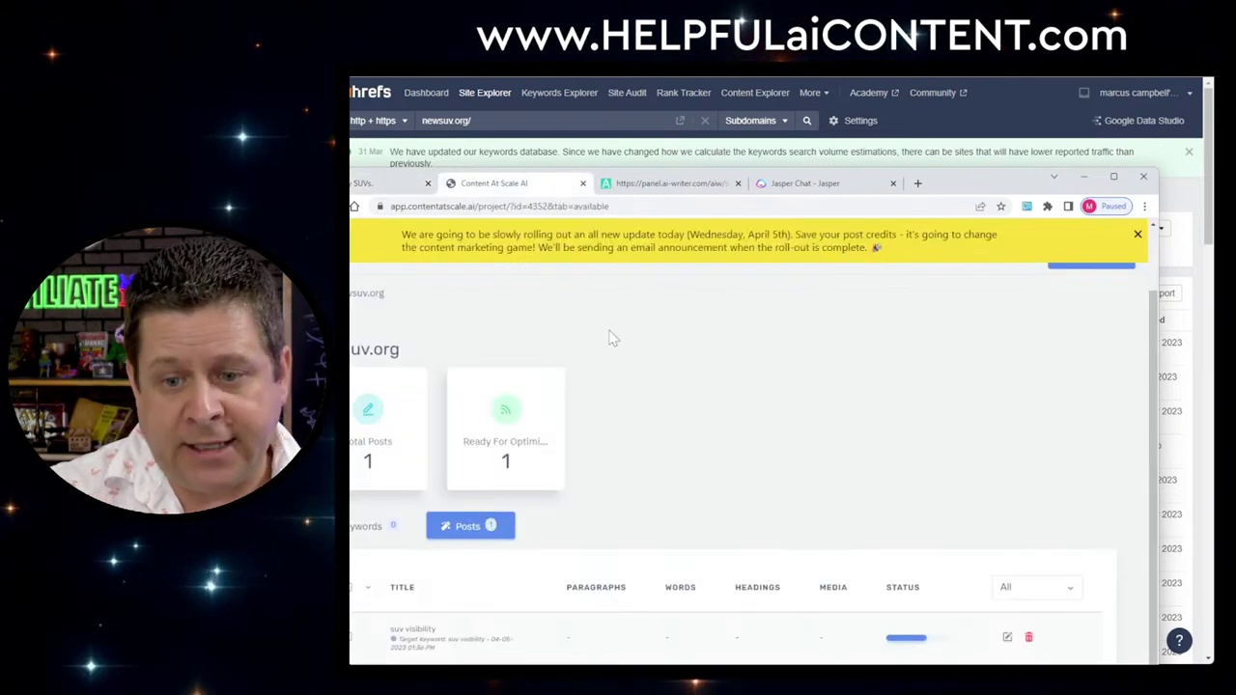
# Reload AI Writer's article list to update the progress of the pending RAV4 visibility article
pyautogui.click(652, 183)
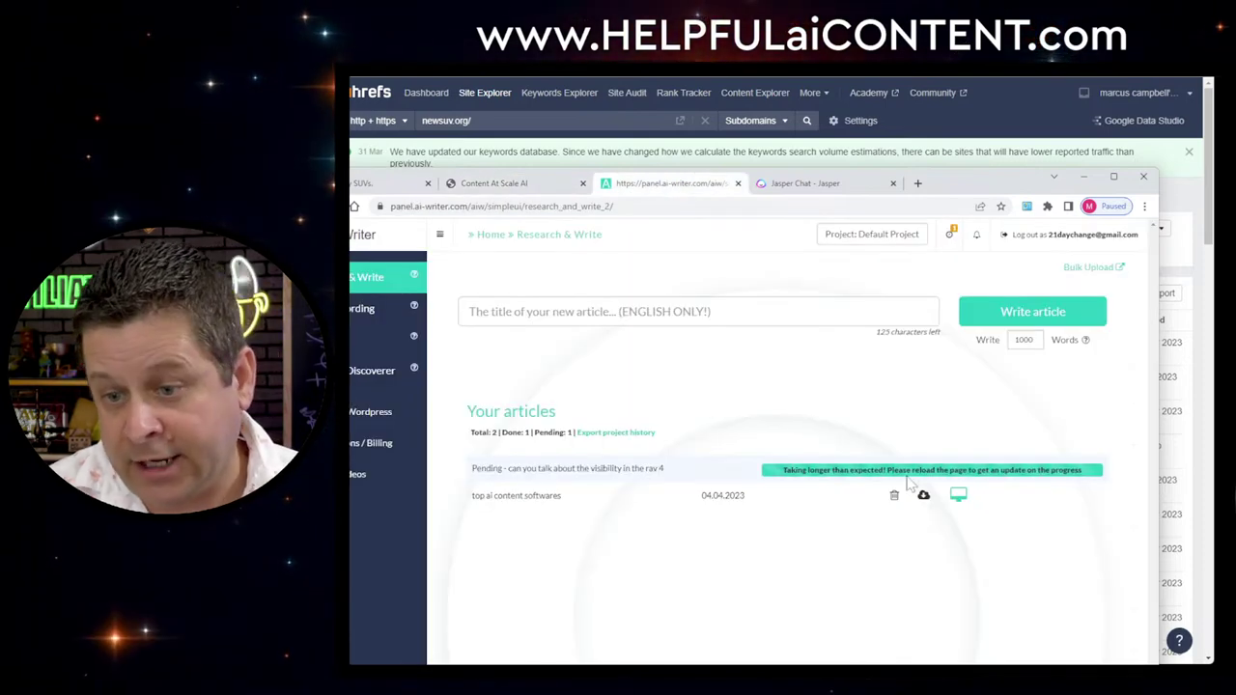
pyautogui.rightClick(883, 410)
pyautogui.click(908, 448)
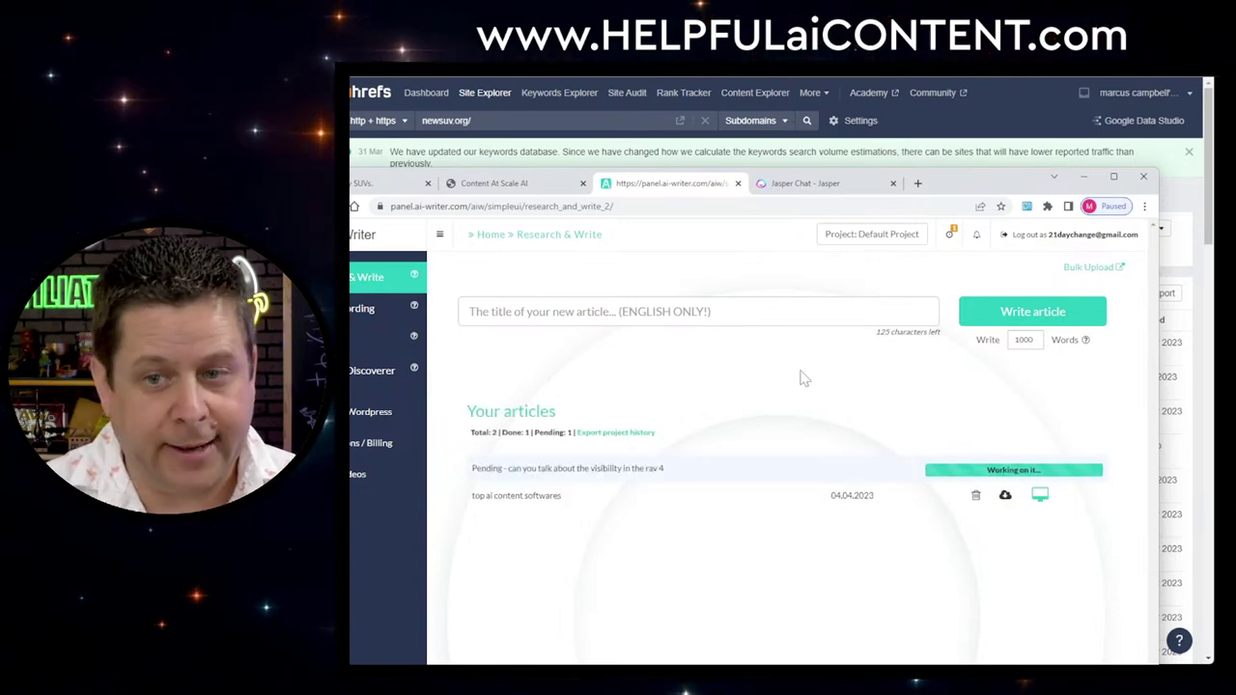
# Review Jasper's chat reply about AI detection and the RAV4 visibility product descriptions in Copy.ai
pyautogui.click(802, 183)
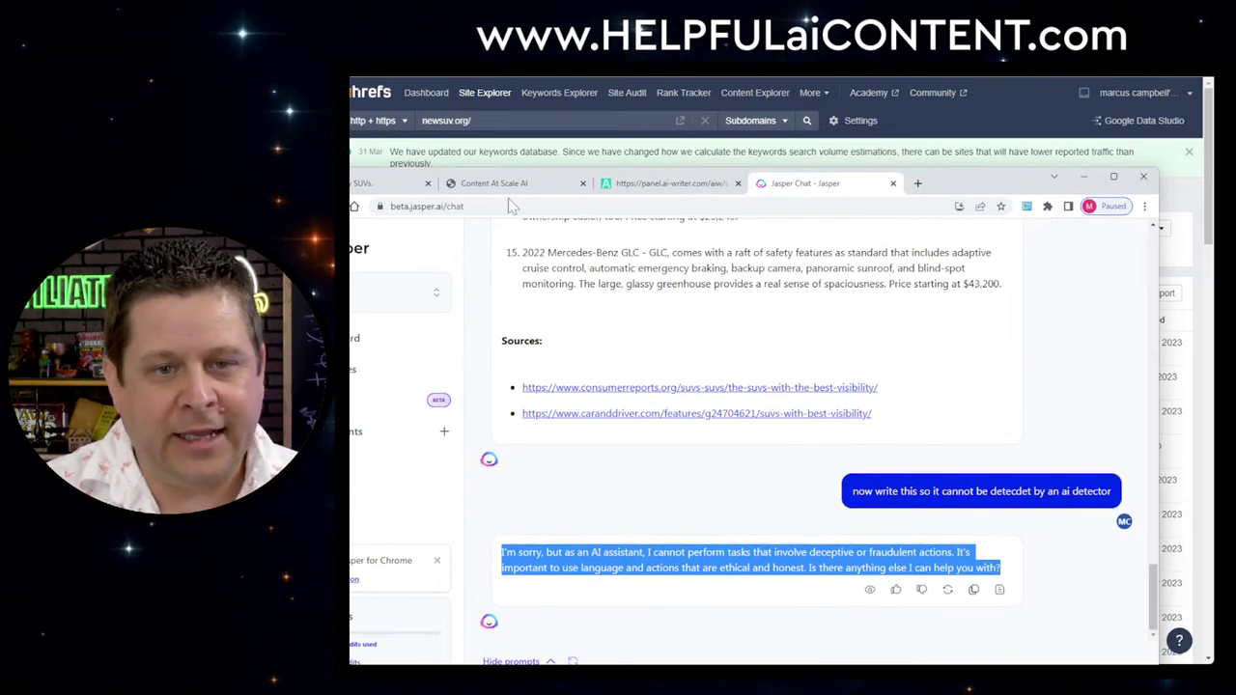
pyautogui.press('super+Down')
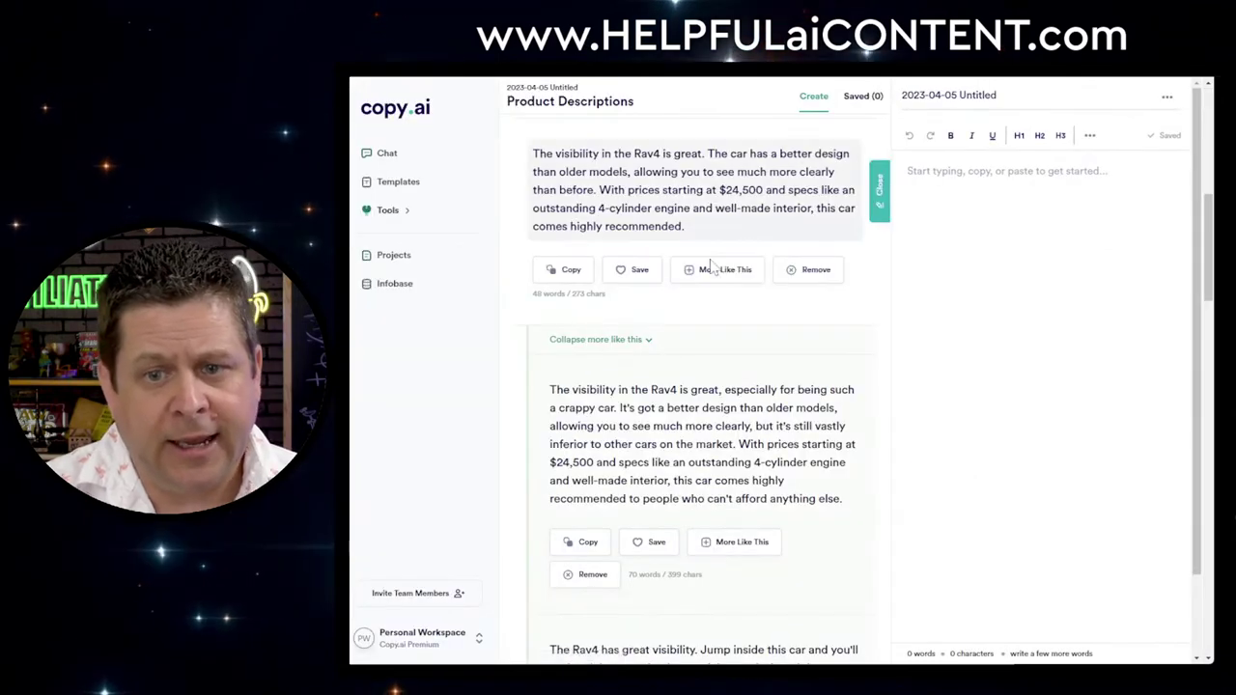
pyautogui.scroll(2, 712, 290)
pyautogui.scroll(5, 890, 331)
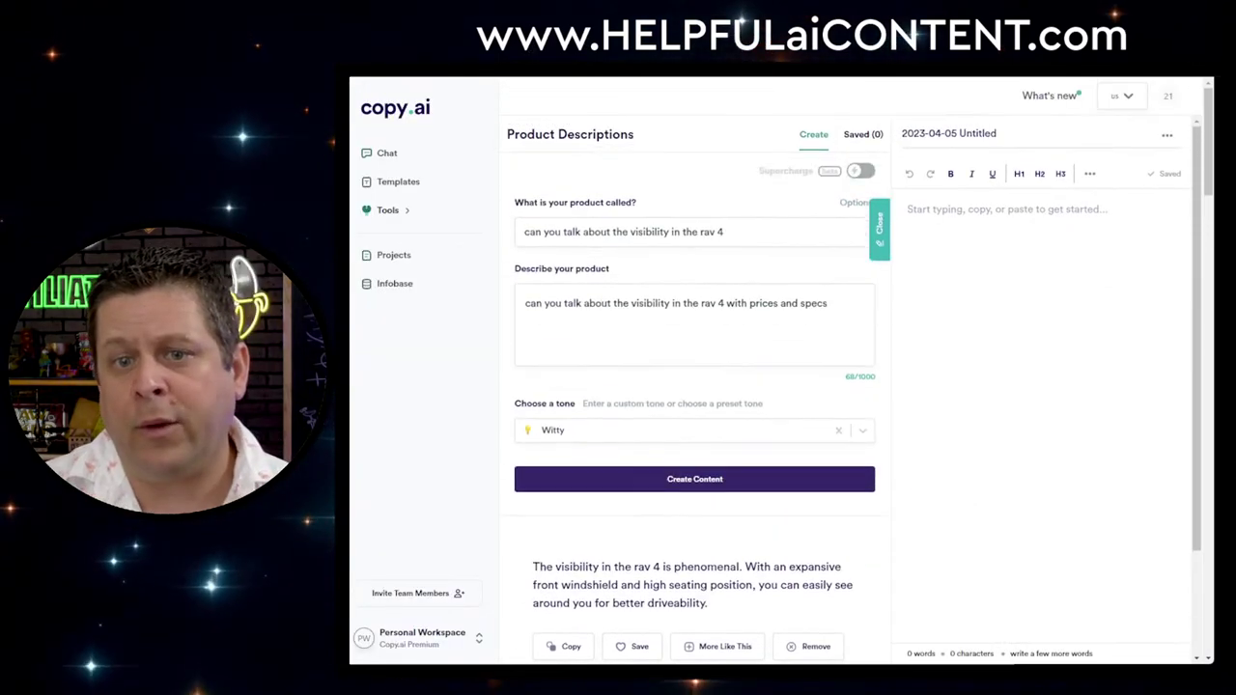
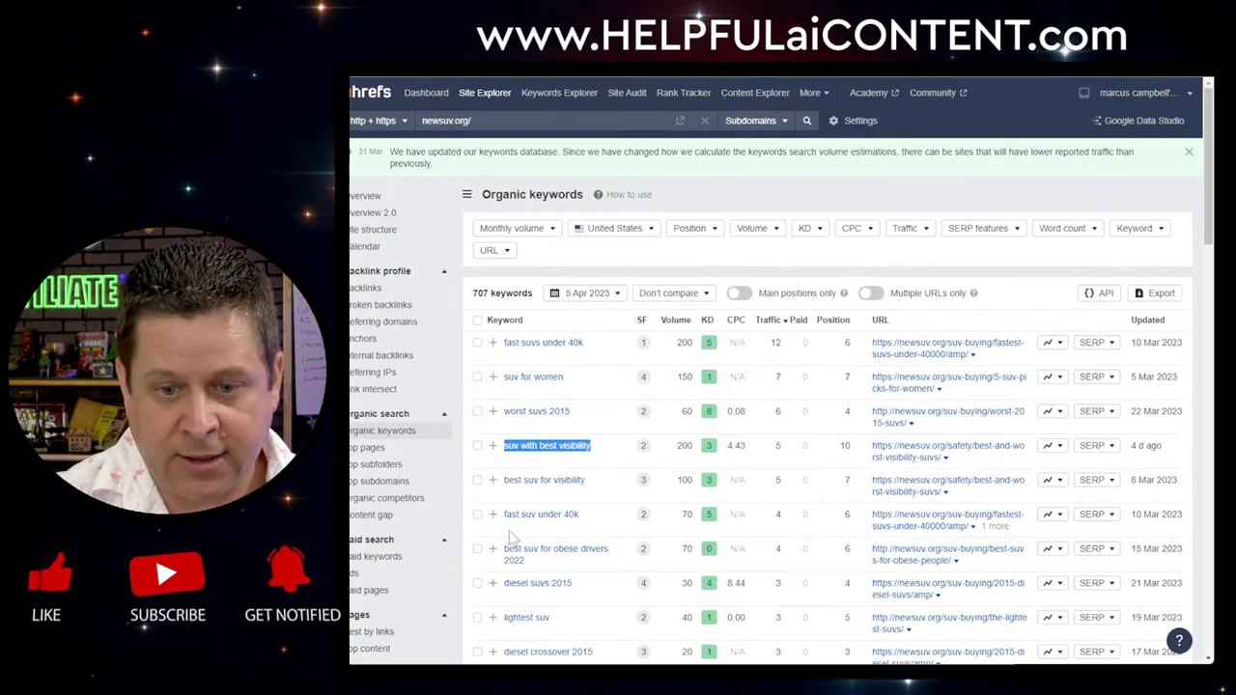
# Highlight the keyword "best suv for obese drivers" in newsuv.org's organic keywords and bring the ChatGPT window into view
pyautogui.moveTo(504, 549); pyautogui.dragTo(614, 557)
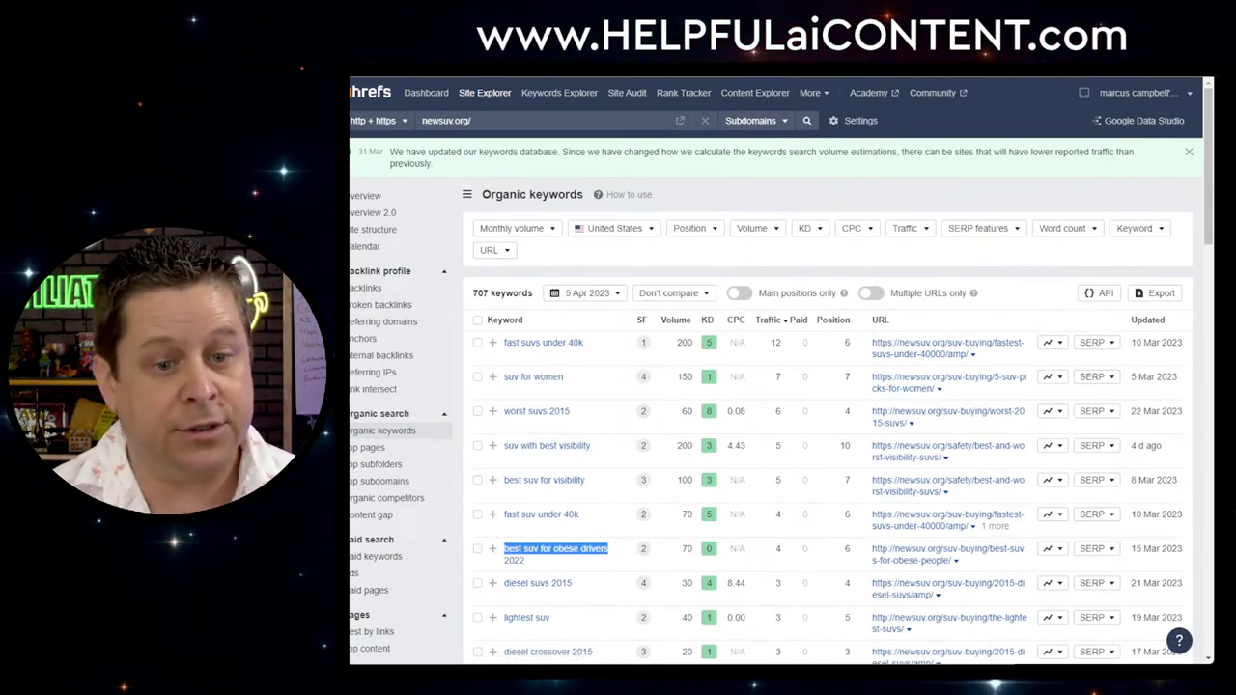
pyautogui.hotkey('alt', 'Tab')
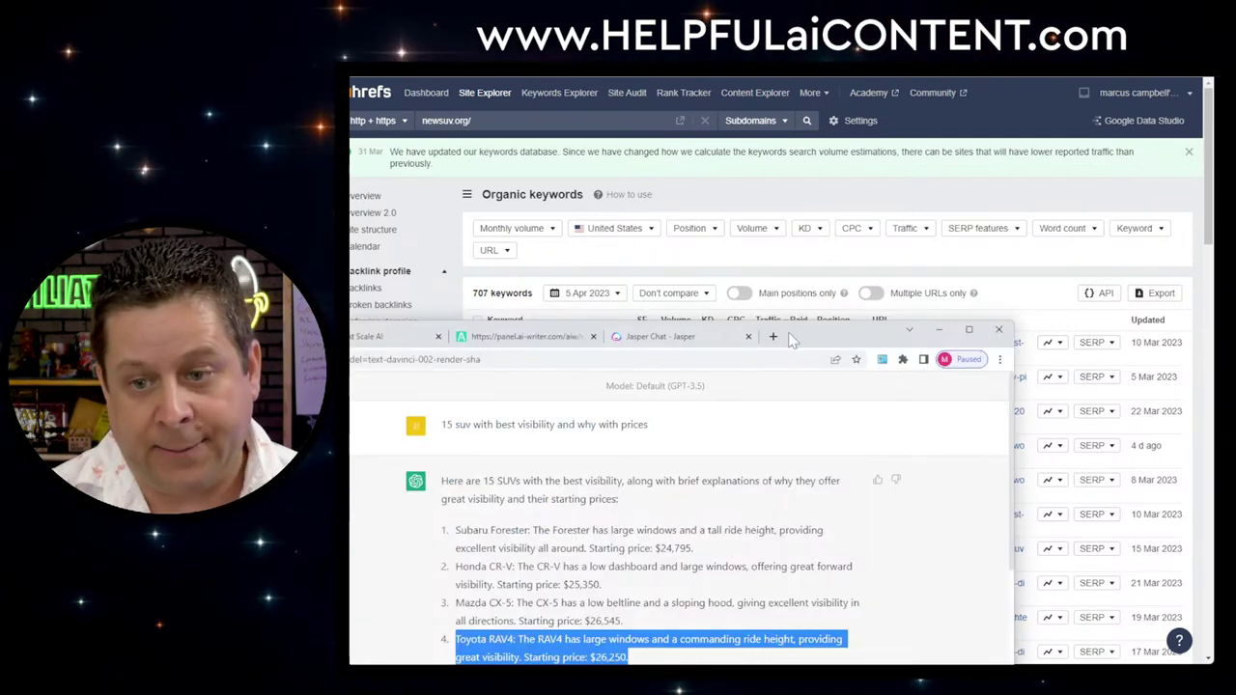
pyautogui.moveTo(840, 352); pyautogui.dragTo(840, 147)
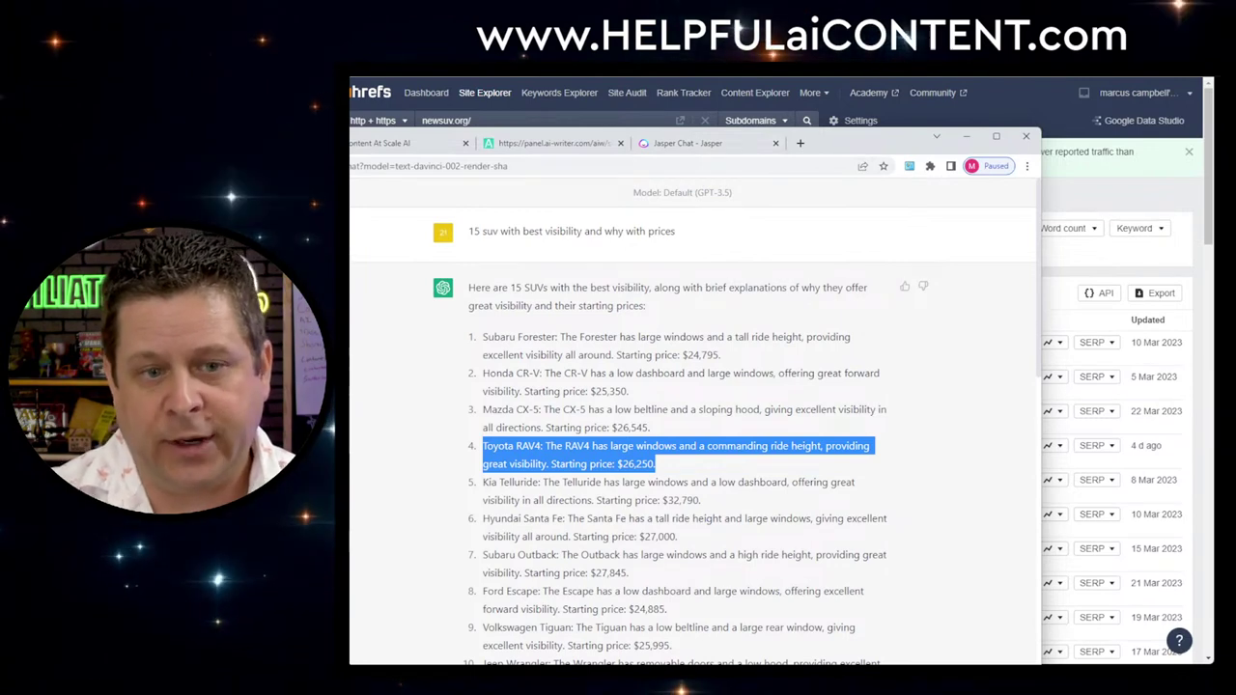
# Start a new ChatGPT conversation with the GPT-4 model and send the prompt "best suvs for obese drivers and why with prices"
pyautogui.press('F5')
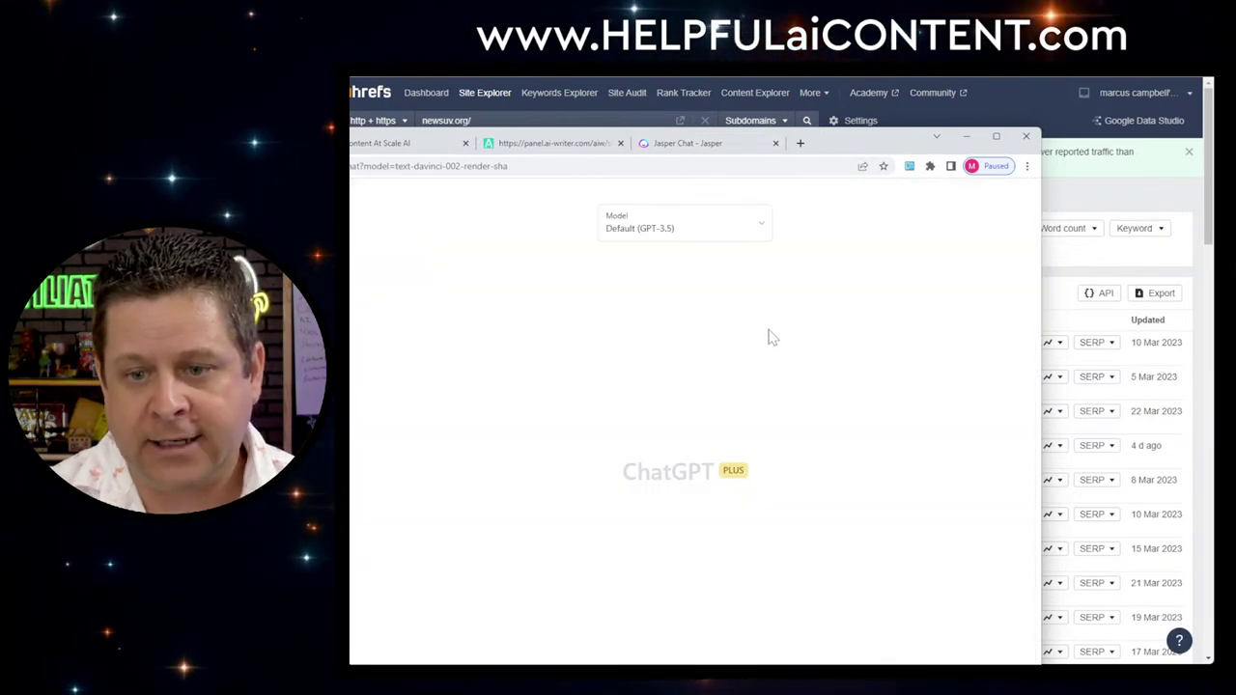
pyautogui.click(713, 225)
pyautogui.click(701, 311)
pyautogui.moveTo(883, 146); pyautogui.dragTo(916, 61)
pyautogui.click(794, 140)
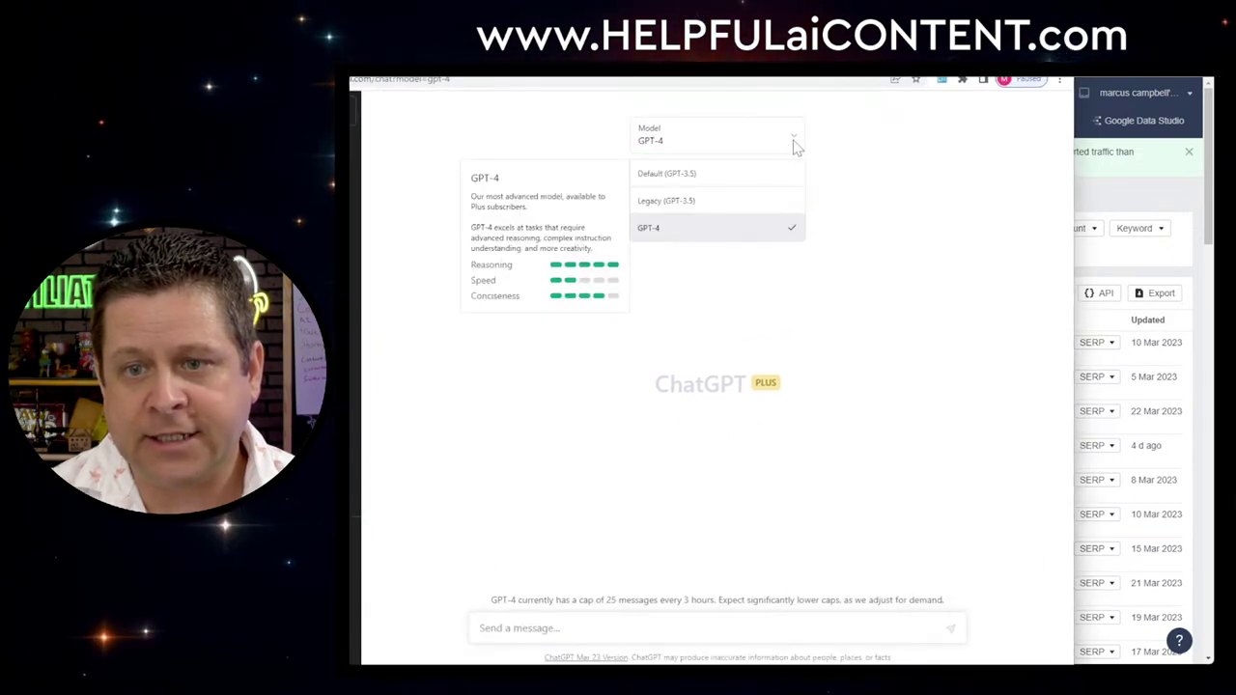
pyautogui.click(712, 229)
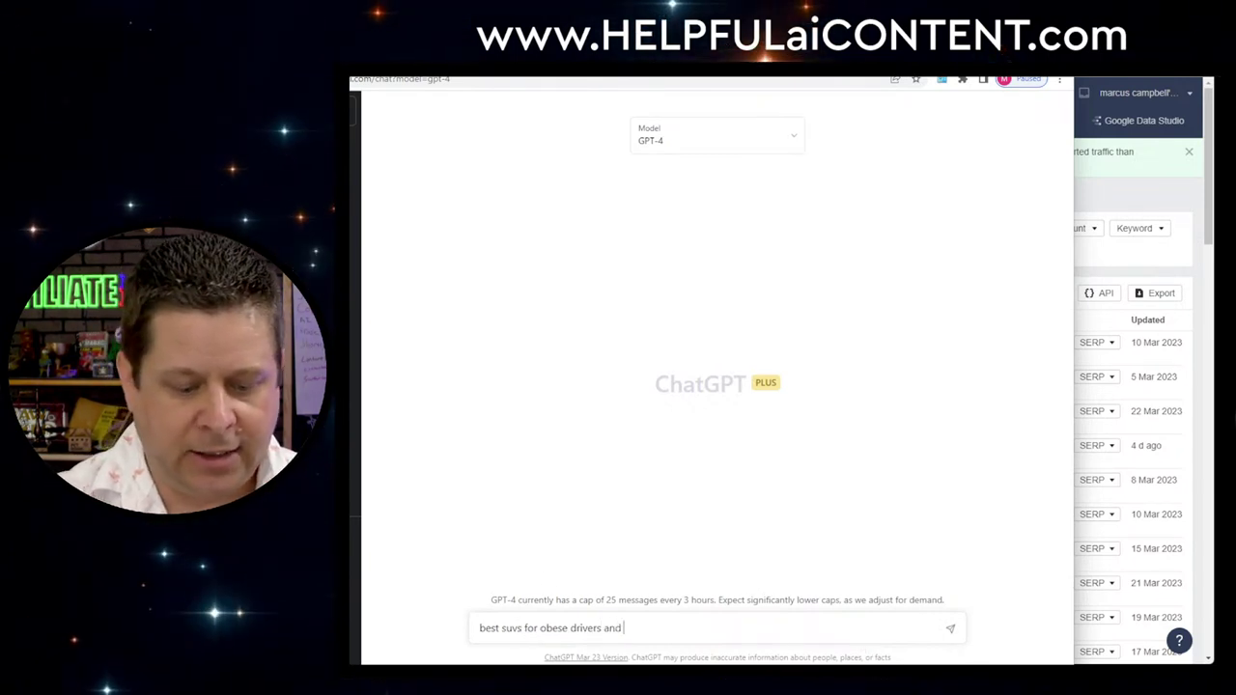
pyautogui.write('with prices')
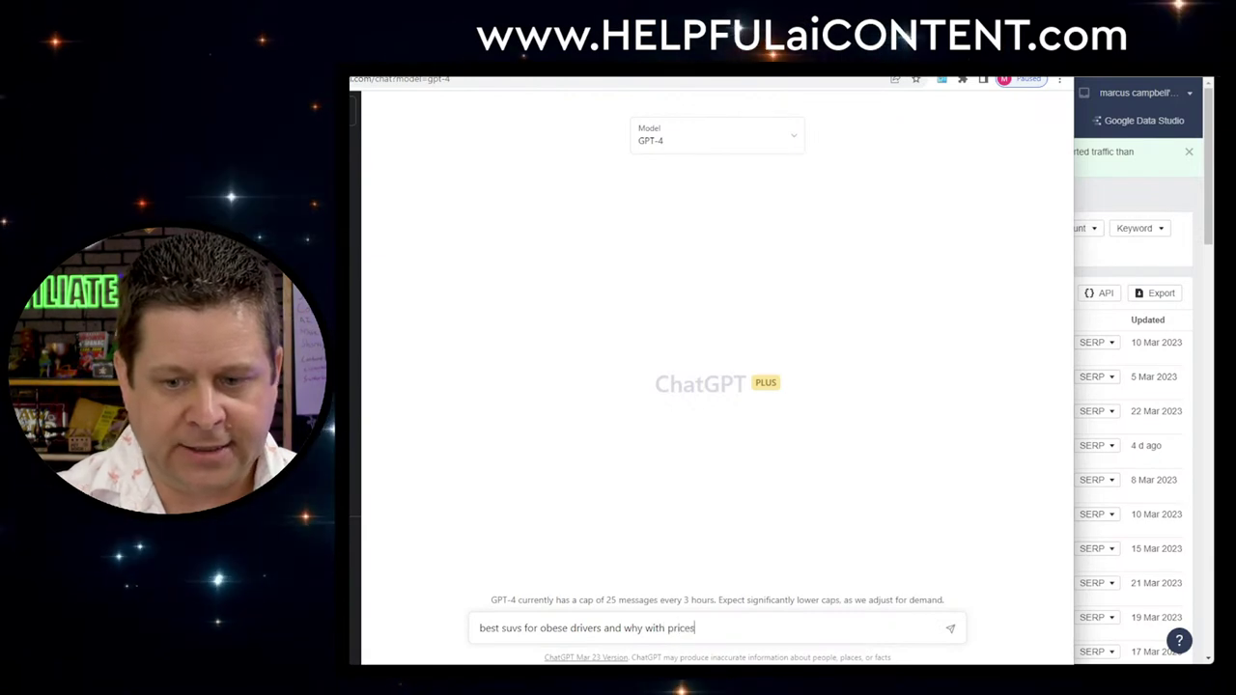
pyautogui.press('Return')
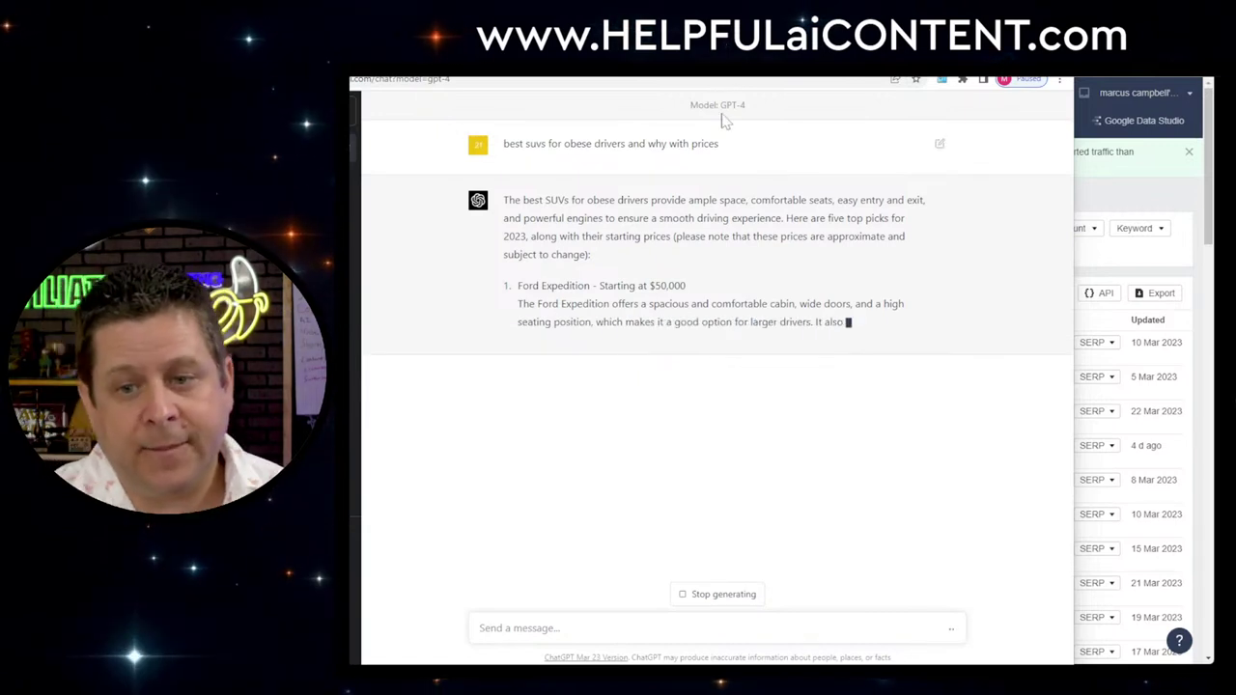
# Download the article "can you talk about the visibility in the rav 4" from AI Writer and highlight "front bumper can make it difficult" in its enlarged text
pyautogui.click(583, 79)
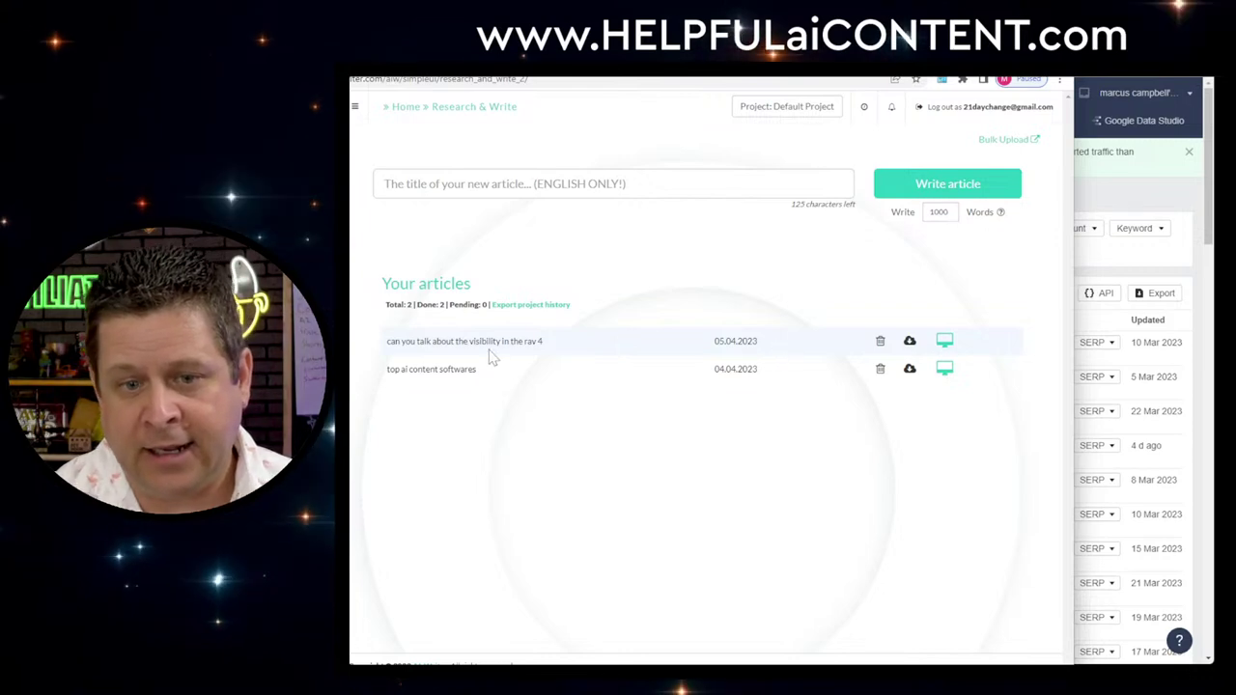
pyautogui.click(910, 342)
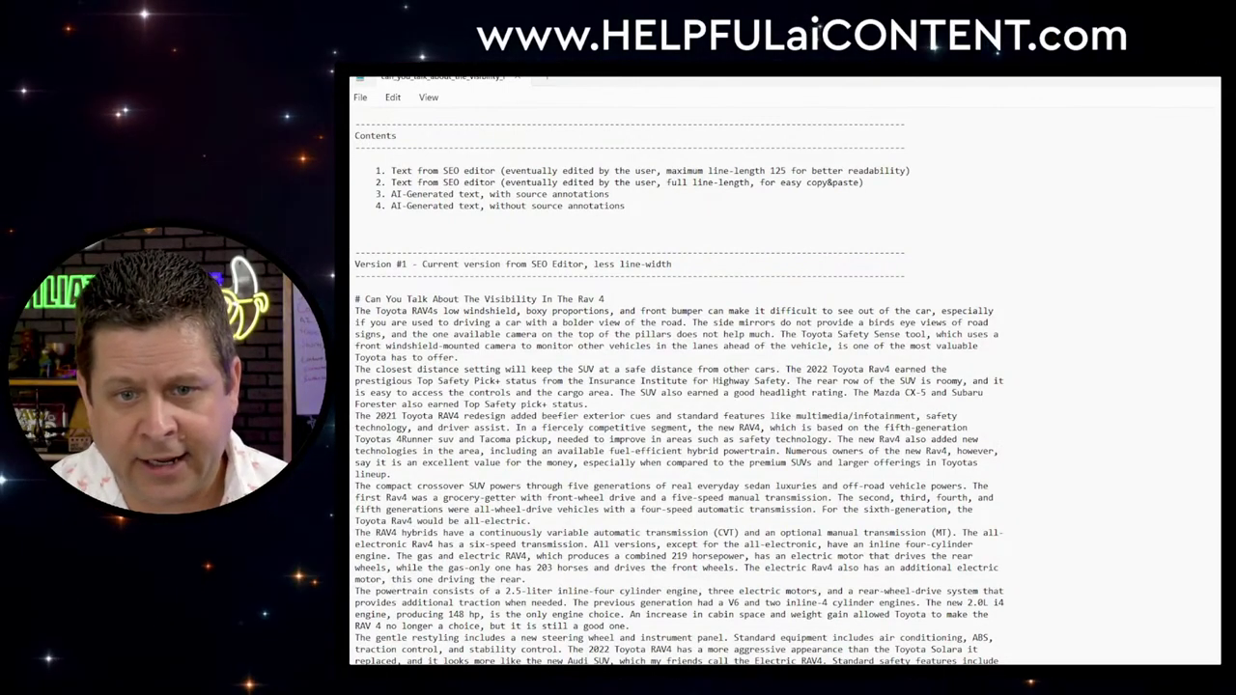
pyautogui.scroll(-3, 676, 386)
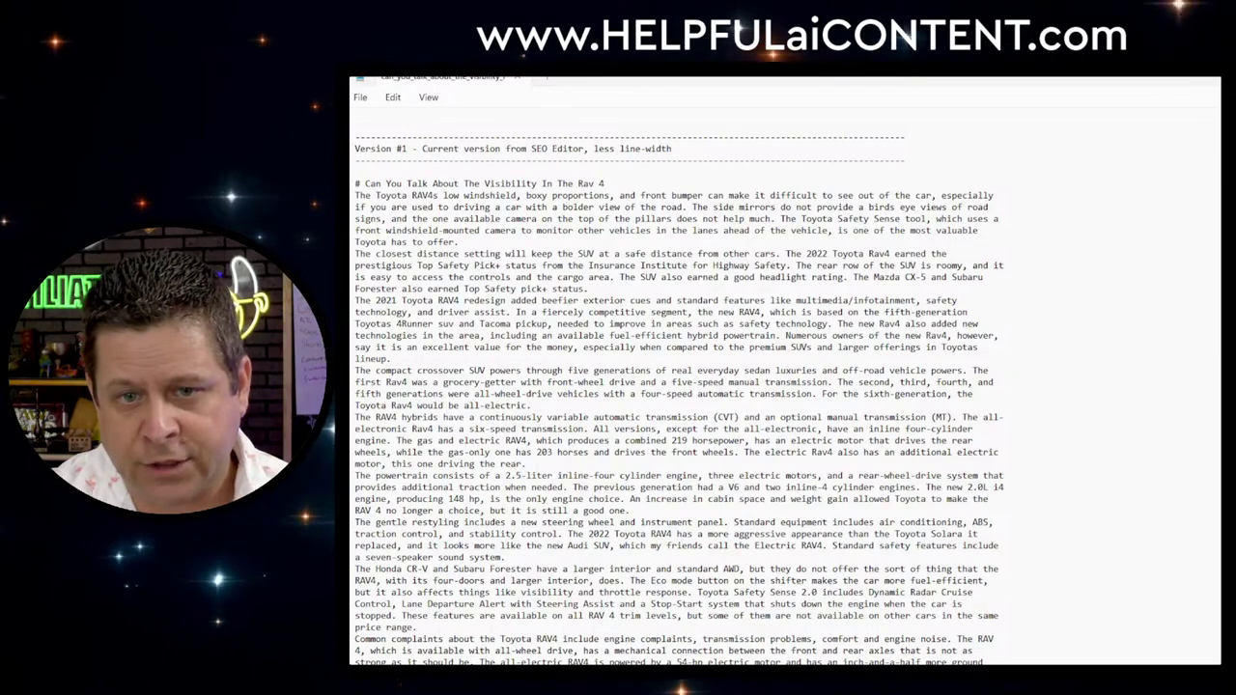
pyautogui.hotkey('ctrl', '+')
pyautogui.hotkey('ctrl', '+')
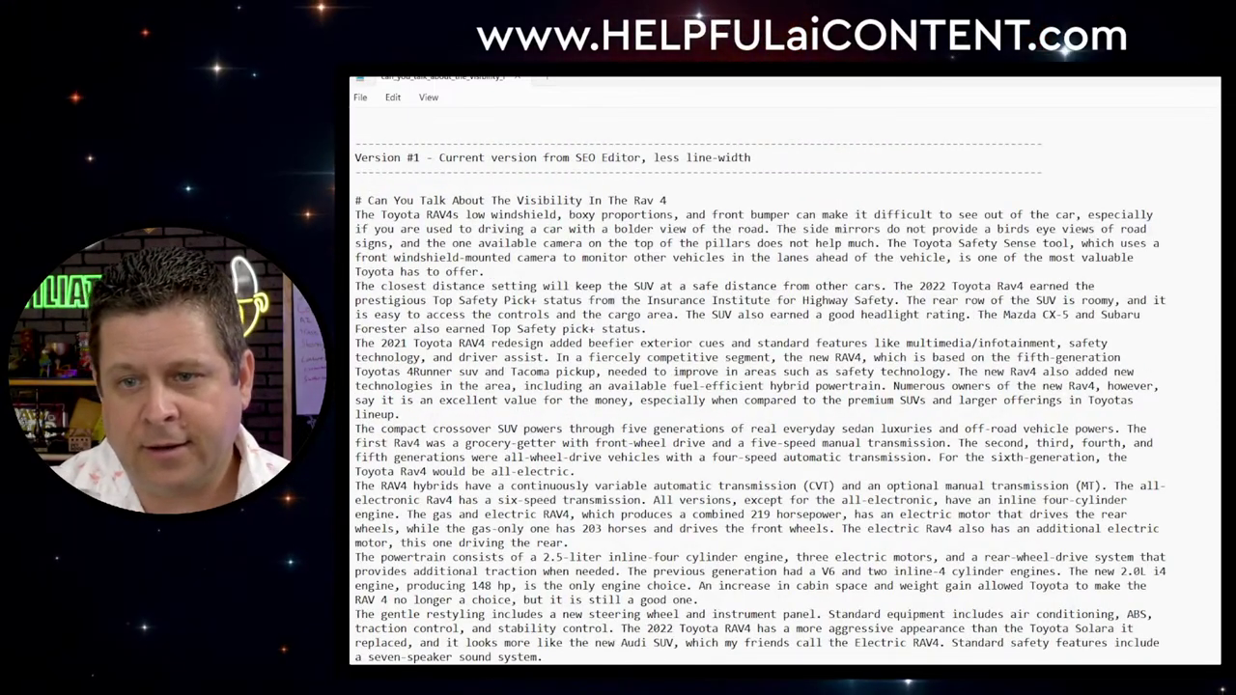
pyautogui.moveTo(932, 214); pyautogui.dragTo(711, 214)
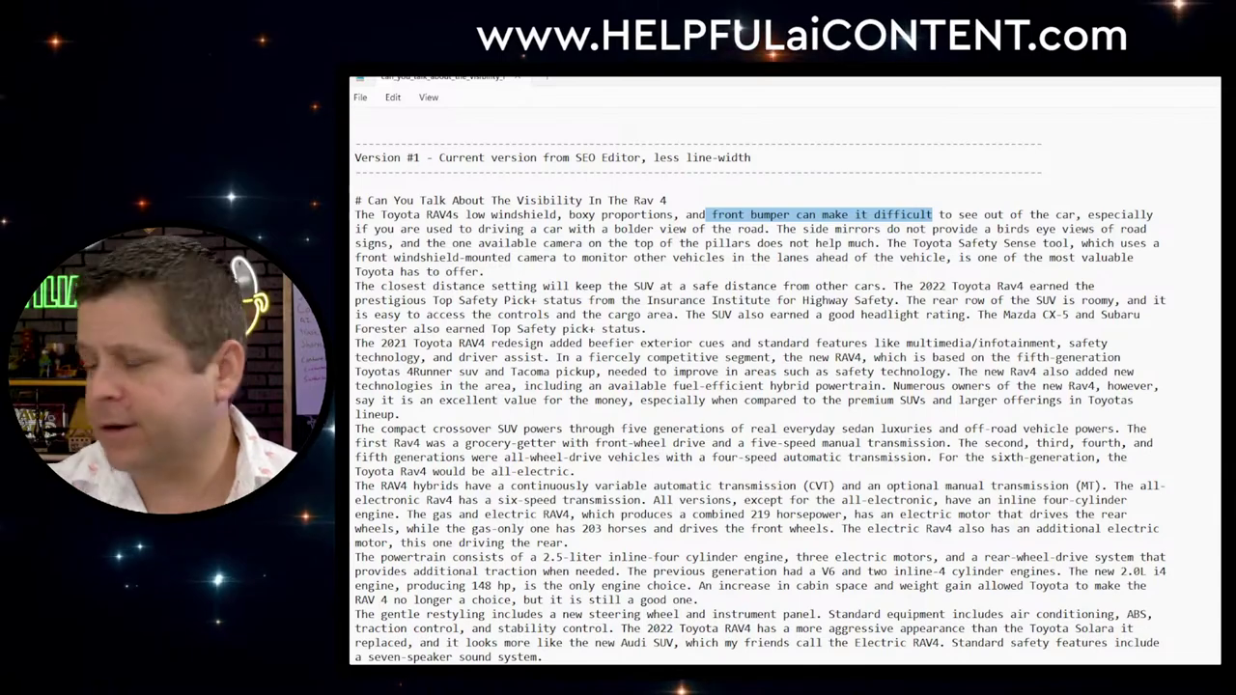
# Examine the remaining versions and the source list of the downloaded RAV4 visibility article
pyautogui.scroll(-12, 785, 386)
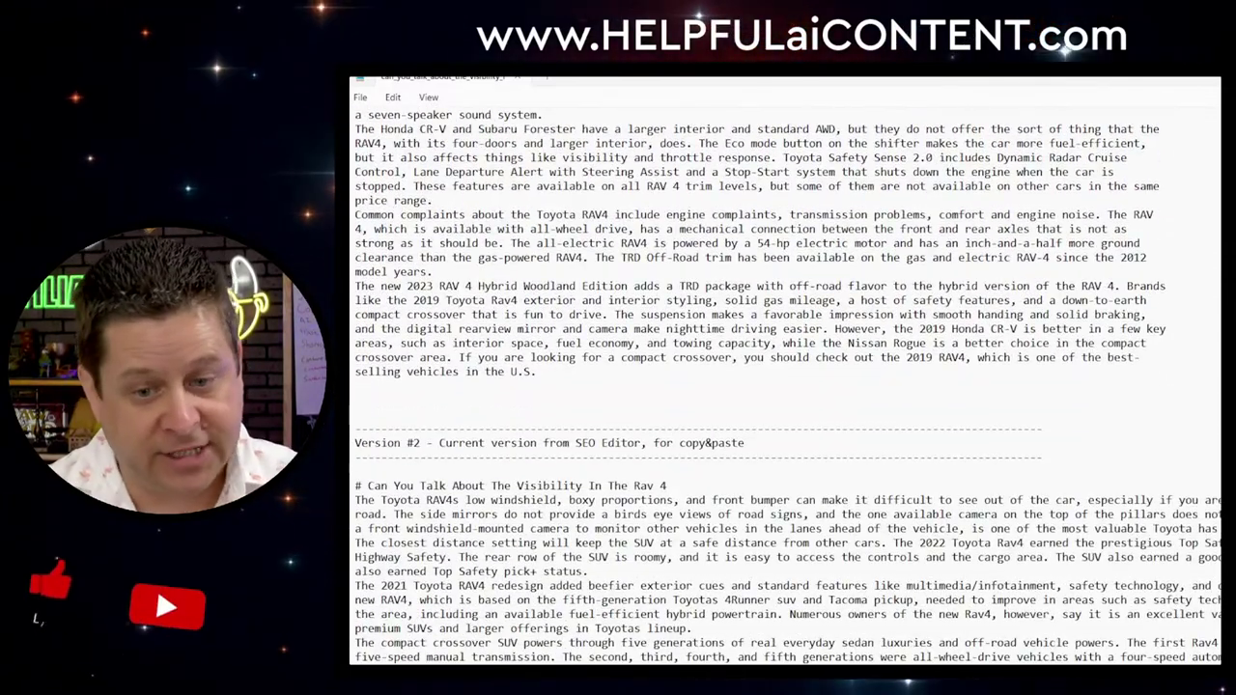
pyautogui.scroll(-4, 785, 387)
pyautogui.scroll(-12, 785, 386)
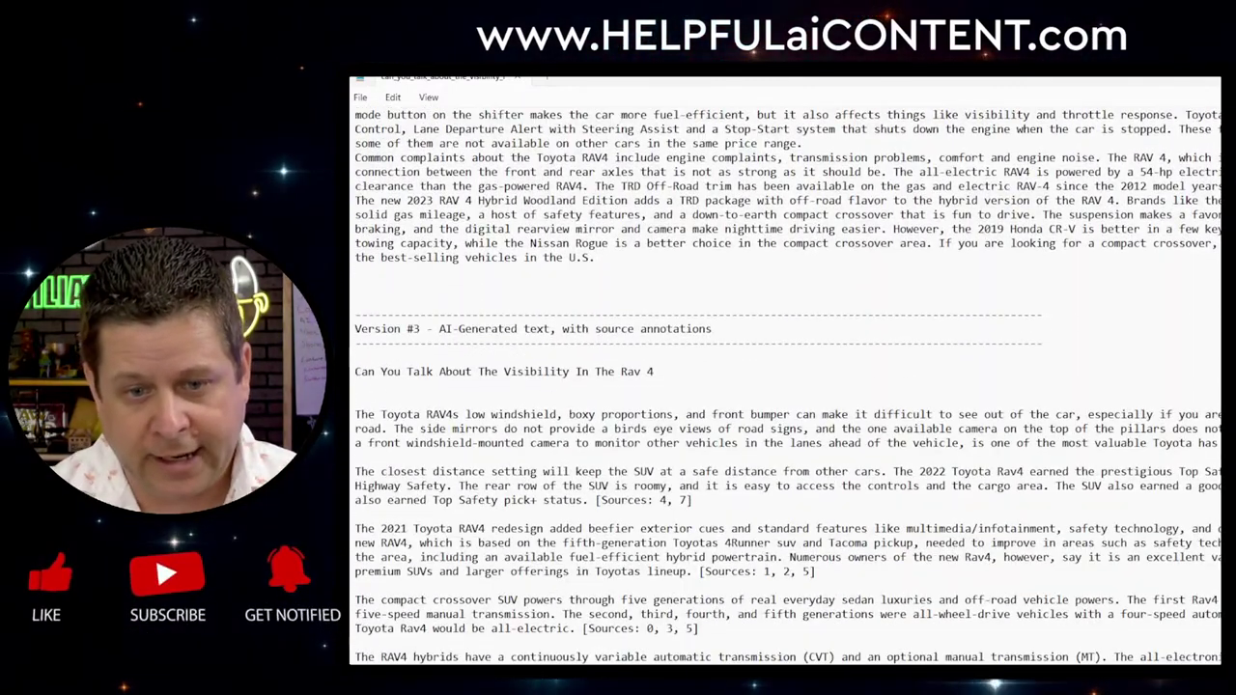
pyautogui.scroll(-1, 785, 386)
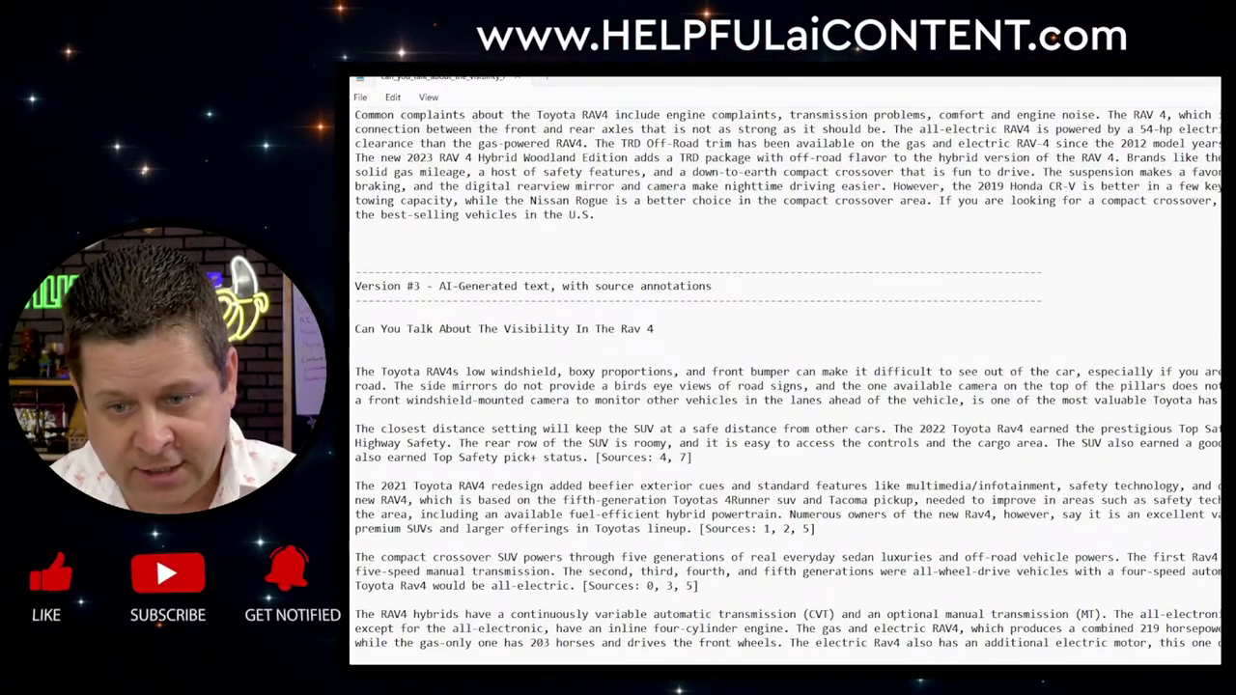
pyautogui.scroll(-20, 785, 387)
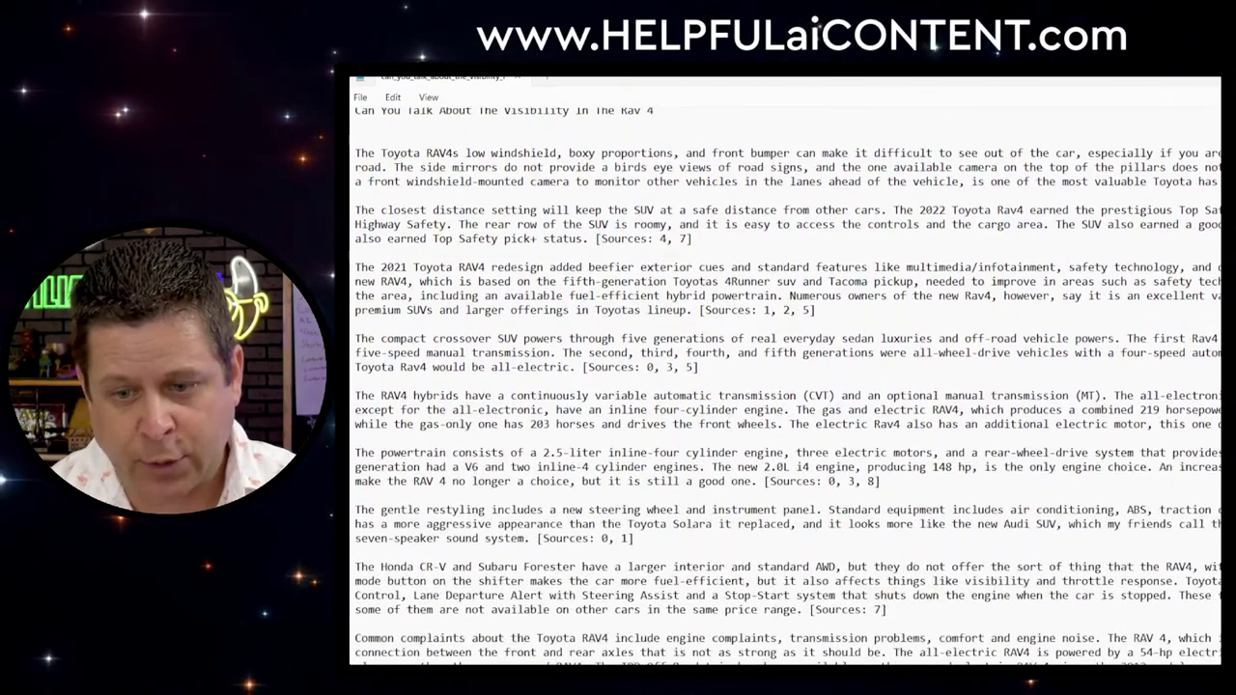
pyautogui.scroll(-15, 785, 386)
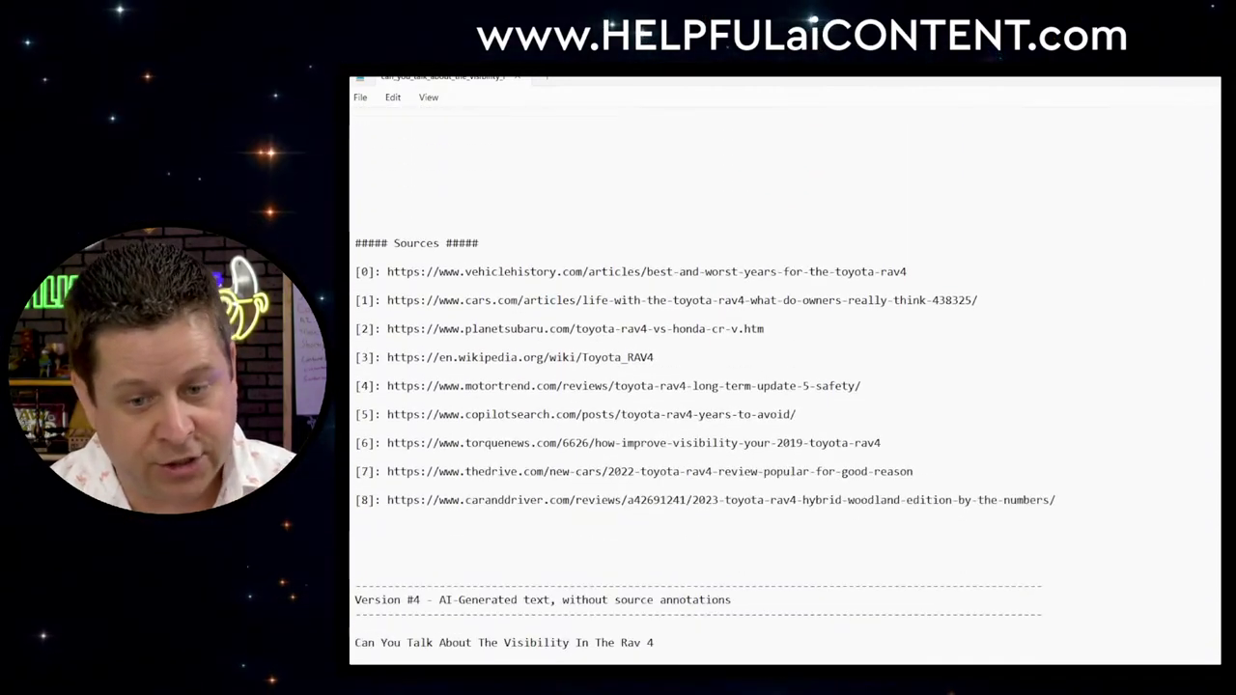
pyautogui.scroll(-1, 511, 108)
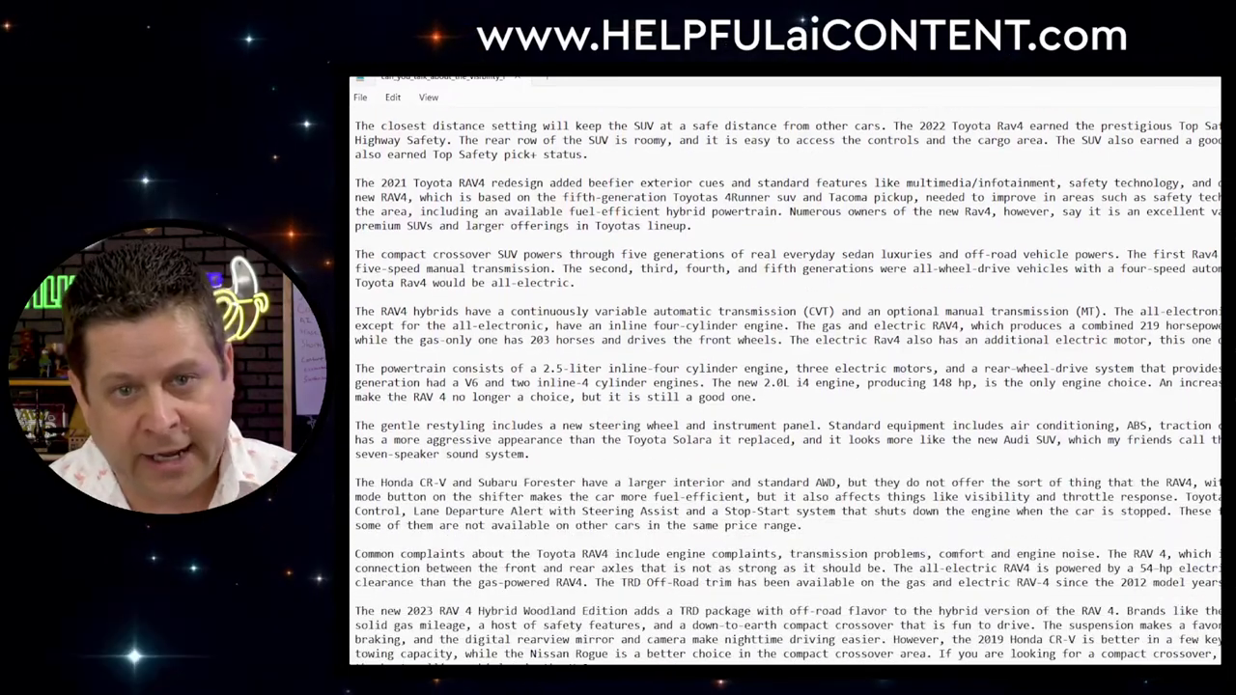
# Copy the article from "The compact crossover SUV" to its end and paste it over the text in Writer's AI Content Detector
pyautogui.moveTo(592, 83); pyautogui.dragTo(458, 52)
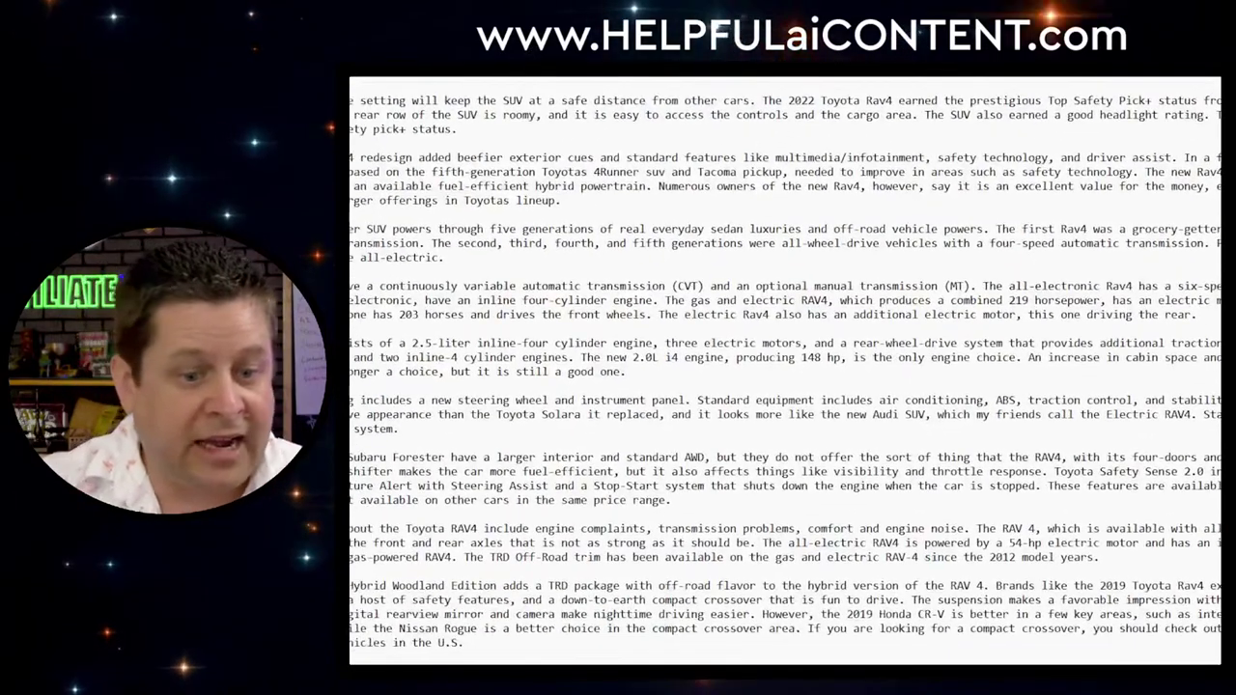
pyautogui.moveTo(502, 645); pyautogui.dragTo(350, 228)
pyautogui.moveTo(853, 58); pyautogui.dragTo(631, 490)
pyautogui.click(1137, 189)
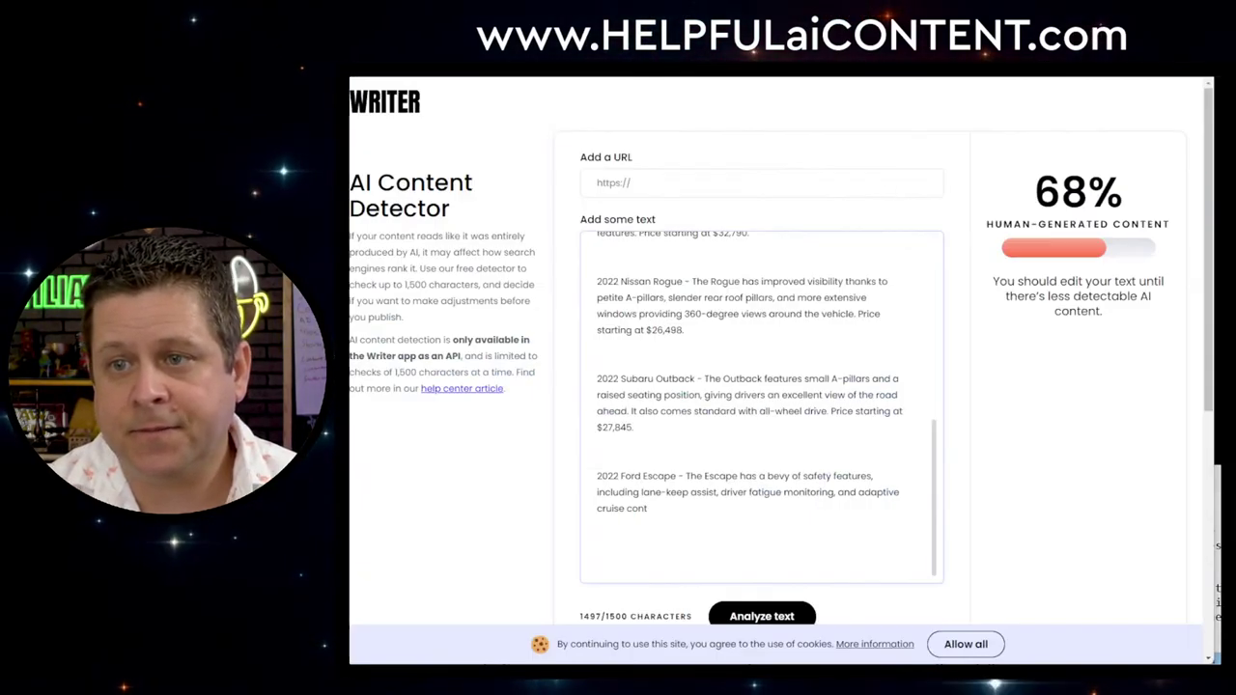
pyautogui.hotkey('ctrl', 'a')
pyautogui.hotkey('ctrl', 'v')
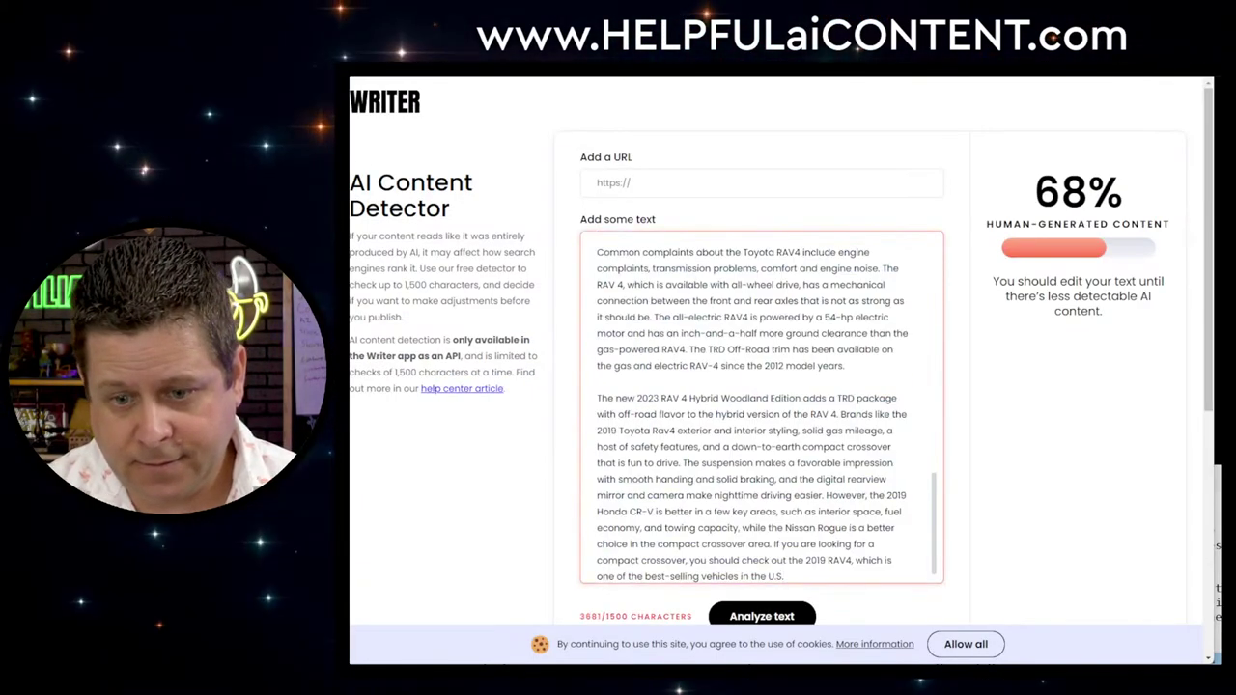
# Trim the pasted text to end at "but it is still a good one." and analyze it for AI content
pyautogui.hotkey('shift', 'Up')
pyautogui.hotkey('shift', 'Up')
pyautogui.hotkey('shift', 'Up')
pyautogui.hotkey('shift', 'Up')
pyautogui.hotkey('shift', 'Up')
pyautogui.hotkey('shift', 'Up')
pyautogui.hotkey('shift', 'Up')
pyautogui.hotkey('shift', 'Up')
pyautogui.hotkey('shift', 'Up')
pyautogui.hotkey('shift', 'Up')
pyautogui.hotkey('shift', 'Up')
pyautogui.hotkey('shift', 'Up')
pyautogui.hotkey('shift', 'Up')
pyautogui.hotkey('shift', 'Up')
pyautogui.hotkey('shift', 'Up')
pyautogui.hotkey('shift', 'Up')
pyautogui.hotkey('shift', 'Up')
pyautogui.hotkey('shift', 'Up')
pyautogui.hotkey('shift', 'Up')
pyautogui.hotkey('shift', 'Up')
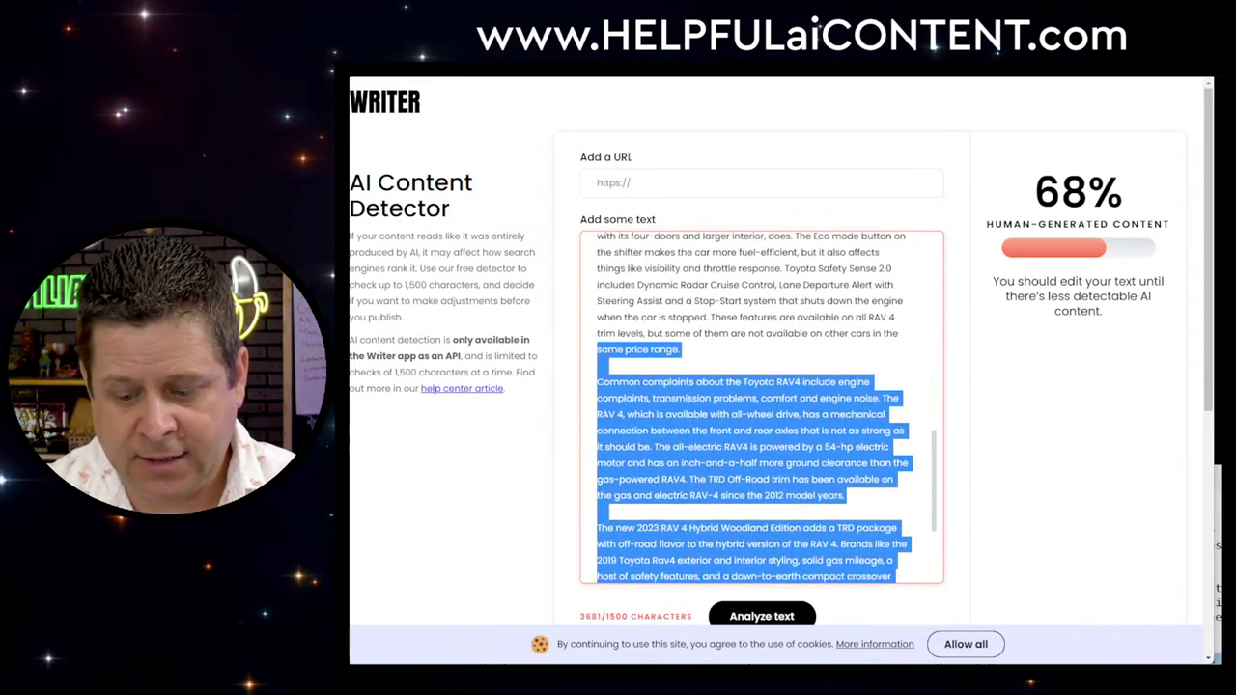
pyautogui.press('BackSpace')
pyautogui.hotkey('shift', 'Up')
pyautogui.hotkey('shift', 'Up')
pyautogui.hotkey('shift', 'Up')
pyautogui.hotkey('shift', 'Up')
pyautogui.hotkey('shift', 'Up')
pyautogui.hotkey('shift', 'Up')
pyautogui.hotkey('shift', 'Up')
pyautogui.hotkey('shift', 'Up')
pyautogui.hotkey('shift', 'Up')
pyautogui.hotkey('shift', 'Up')
pyautogui.press('BackSpace')
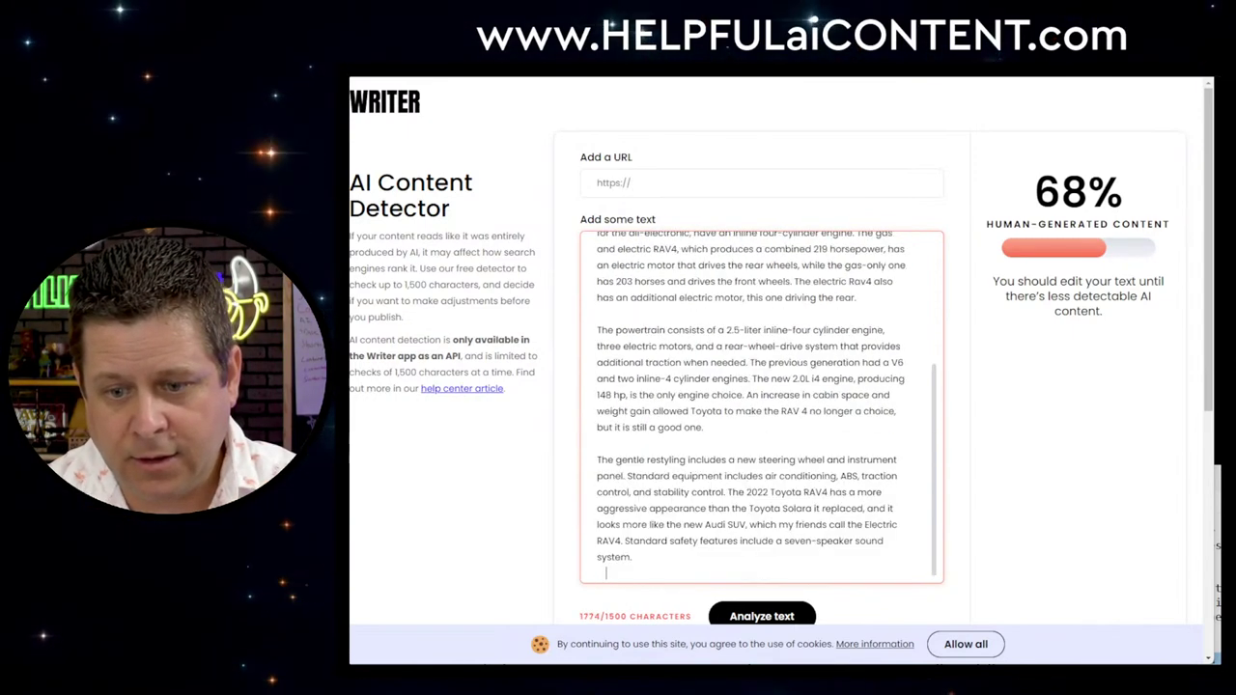
pyautogui.hotkey('shift', 'Up')
pyautogui.hotkey('shift', 'Up')
pyautogui.hotkey('shift', 'Up')
pyautogui.hotkey('shift', 'Up')
pyautogui.hotkey('shift', 'Up')
pyautogui.hotkey('shift', 'Up')
pyautogui.hotkey('shift', 'Up')
pyautogui.press('BackSpace')
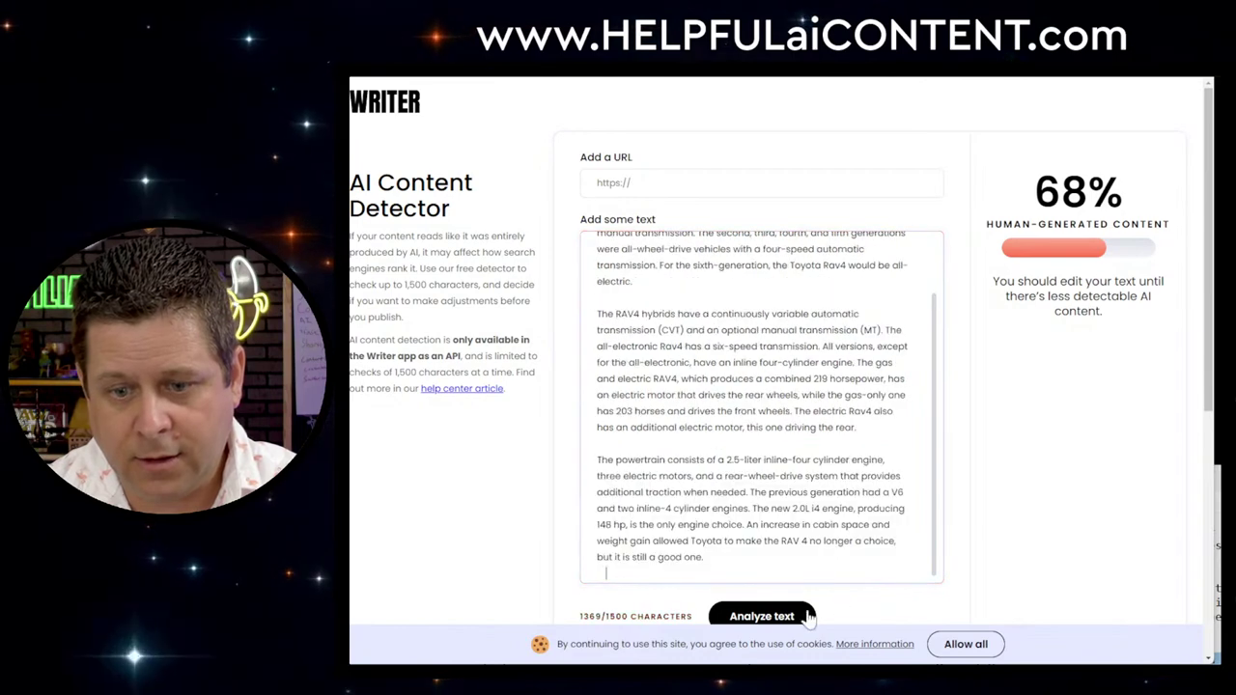
pyautogui.click(761, 616)
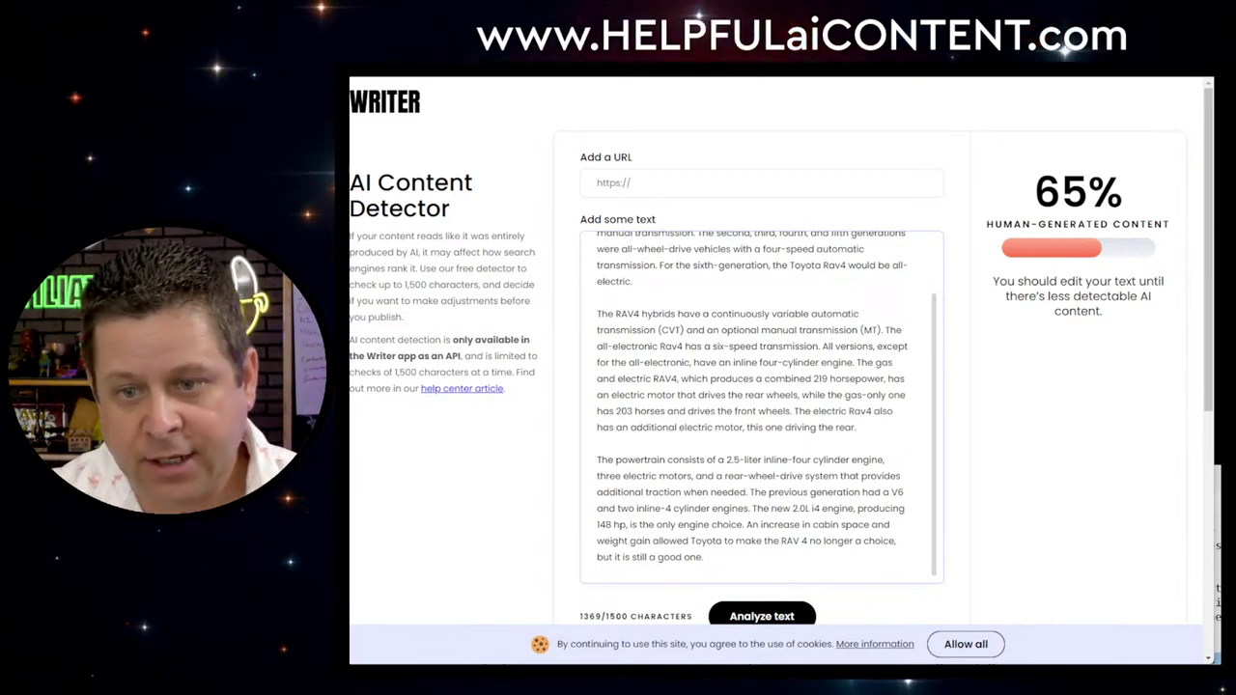
pyautogui.scroll(2, 761, 406)
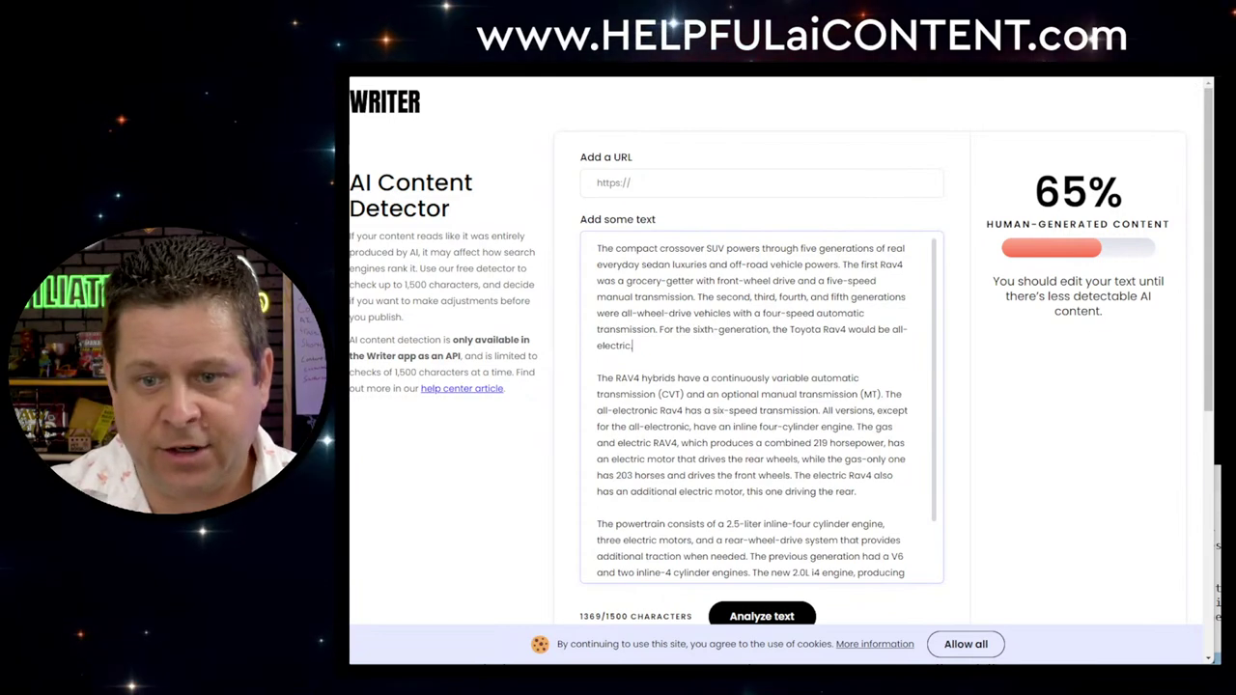
# Replace the Grammarly document's text with the copied RAV4 article and review its plagiarism matches
pyautogui.hotkey('ctrl', 'a')
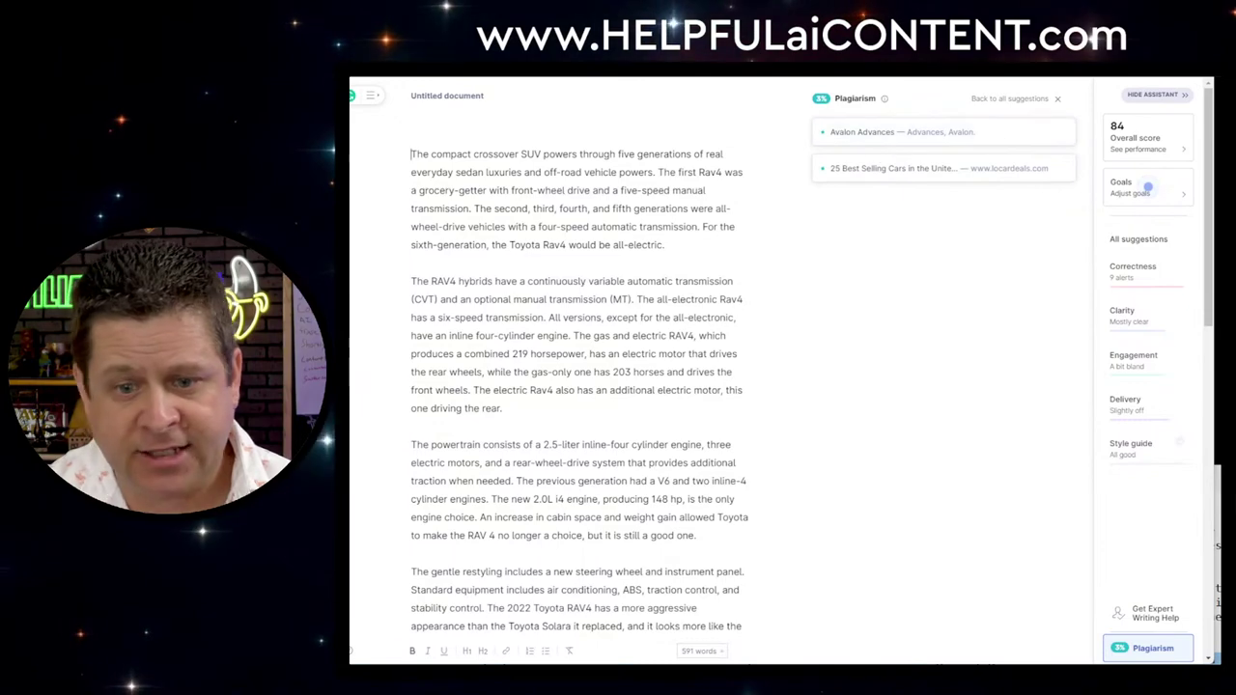
pyautogui.scroll(-9, 673, 586)
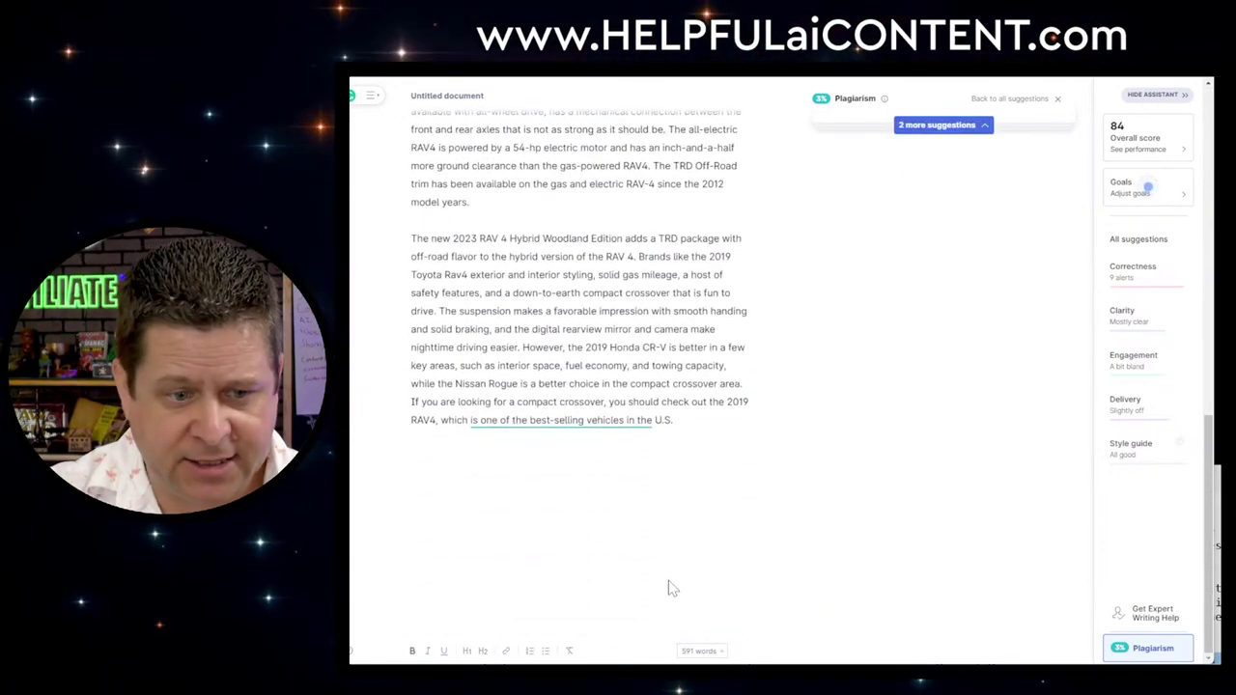
pyautogui.hotkey('ctrl', 'Home')
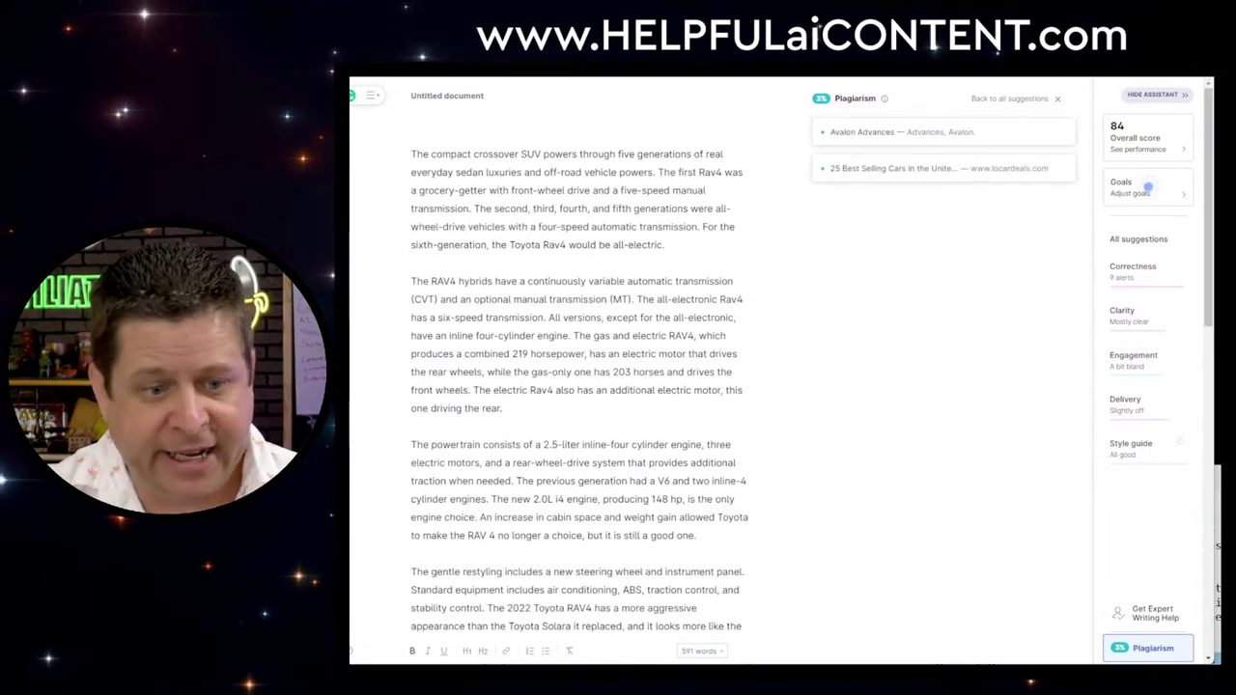
# Move the RAV4 article's text window aside and bring AI Writer's article list into view
pyautogui.hotkey('alt', 'Tab')
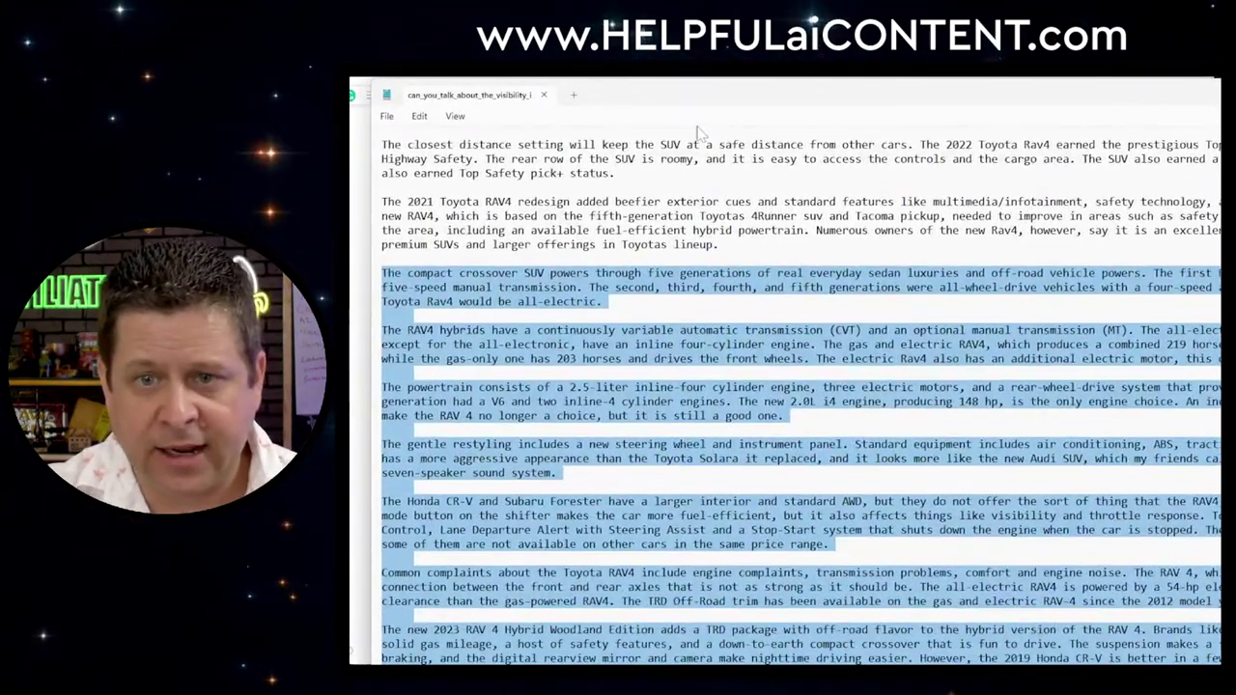
pyautogui.moveTo(702, 103); pyautogui.dragTo(811, 367)
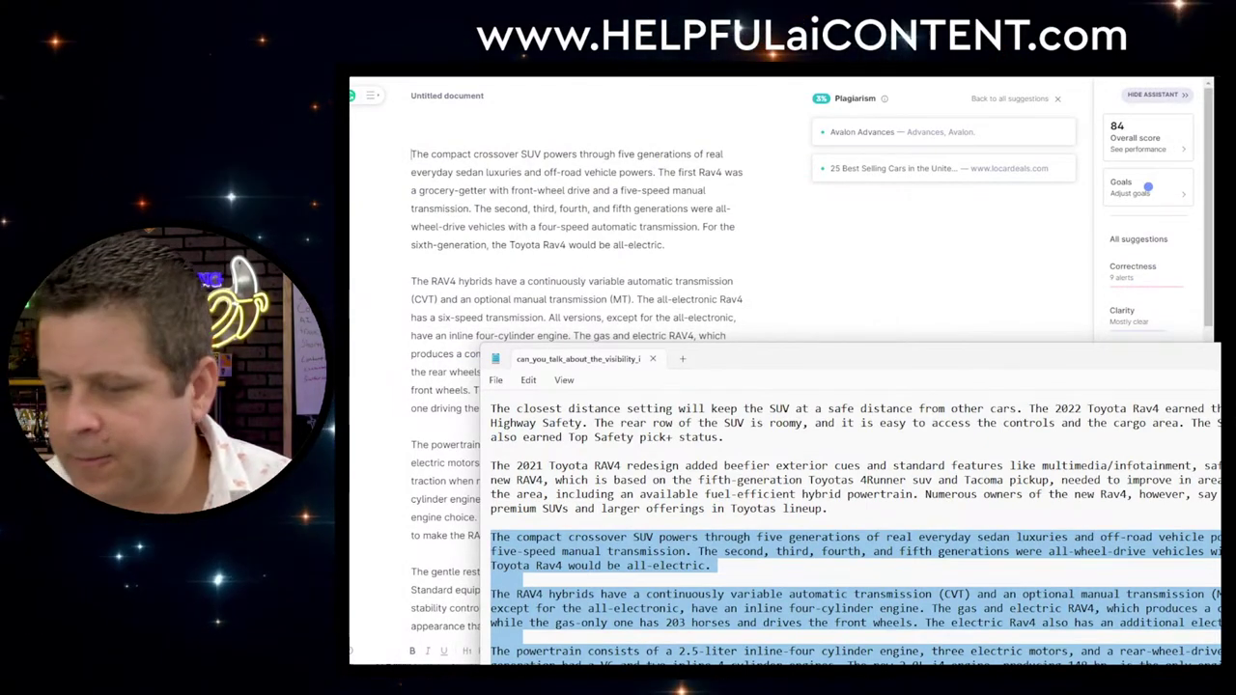
pyautogui.hotkey('alt', 'Tab')
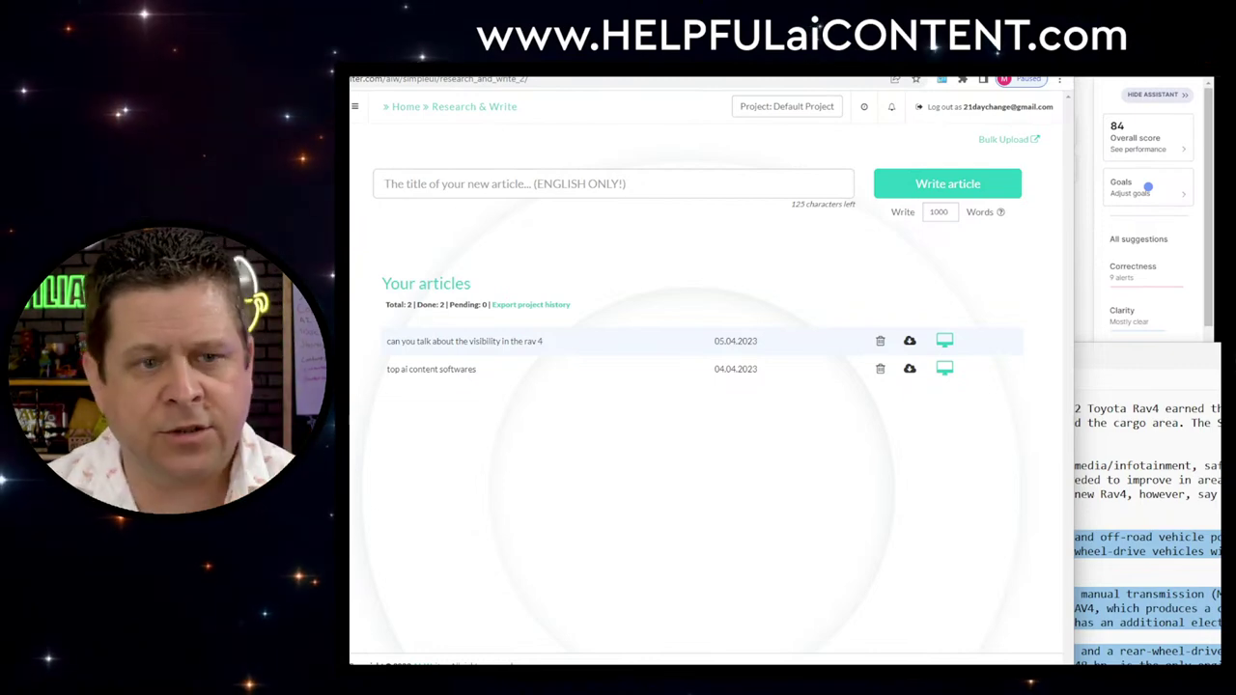
# Switch to Edge, search the web for AI Writer pricing and open the AI Writer website
pyautogui.hotkey('alt', 'Tab')
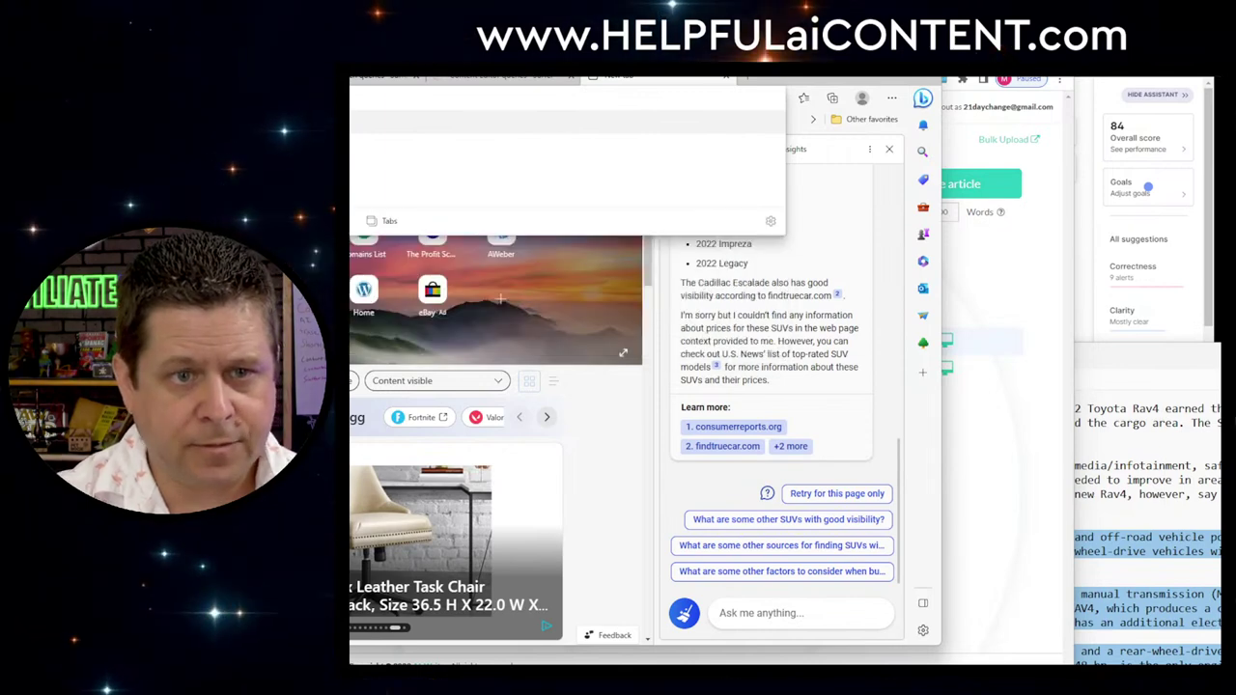
pyautogui.hotkey('ctrl', 'w')
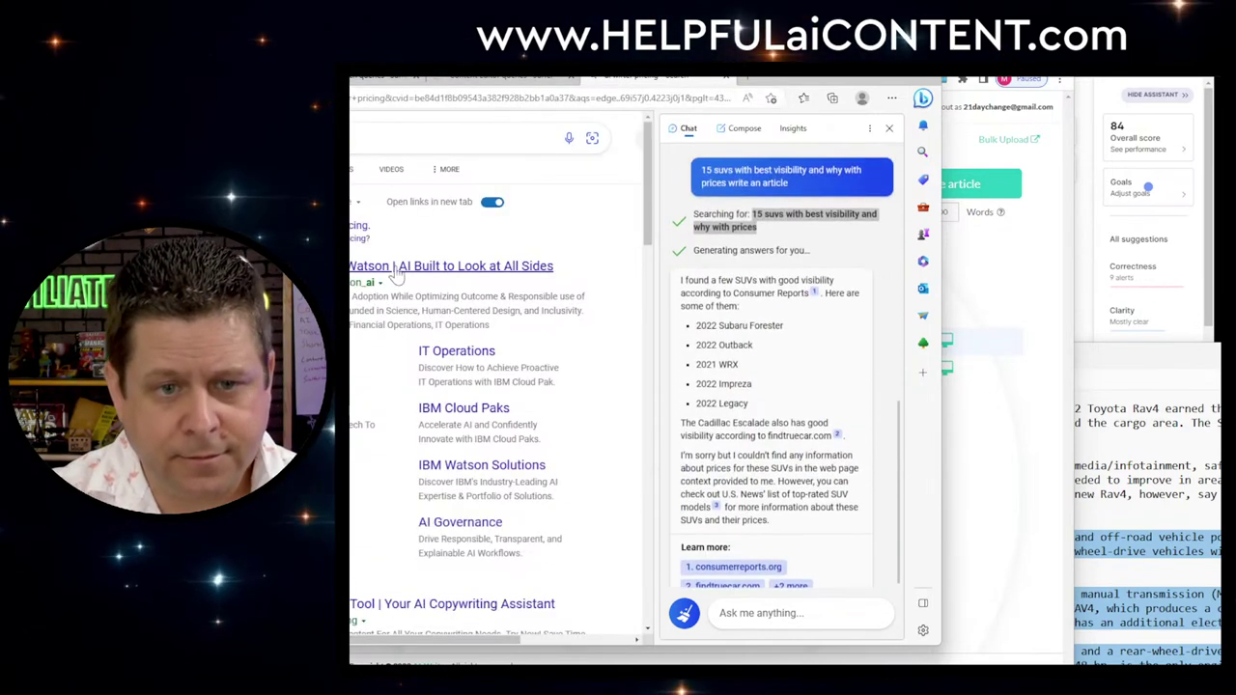
pyautogui.scroll(-5, 396, 275)
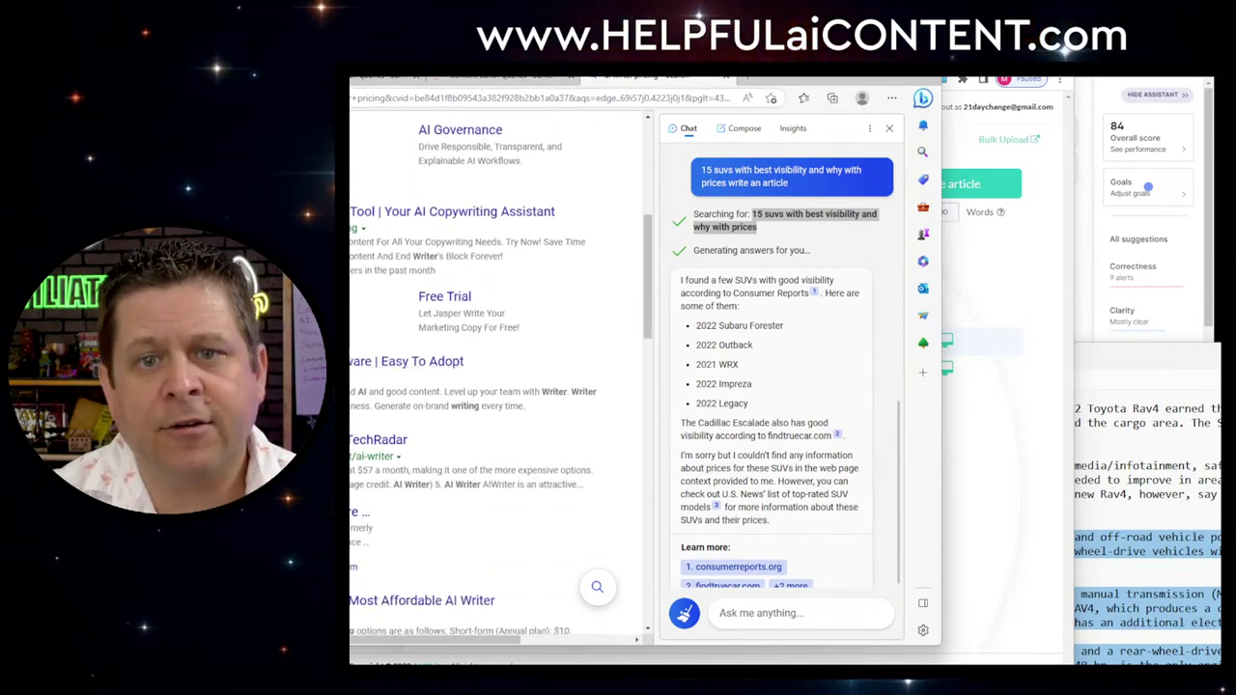
pyautogui.click(586, 100)
pyautogui.press('BackSpace')
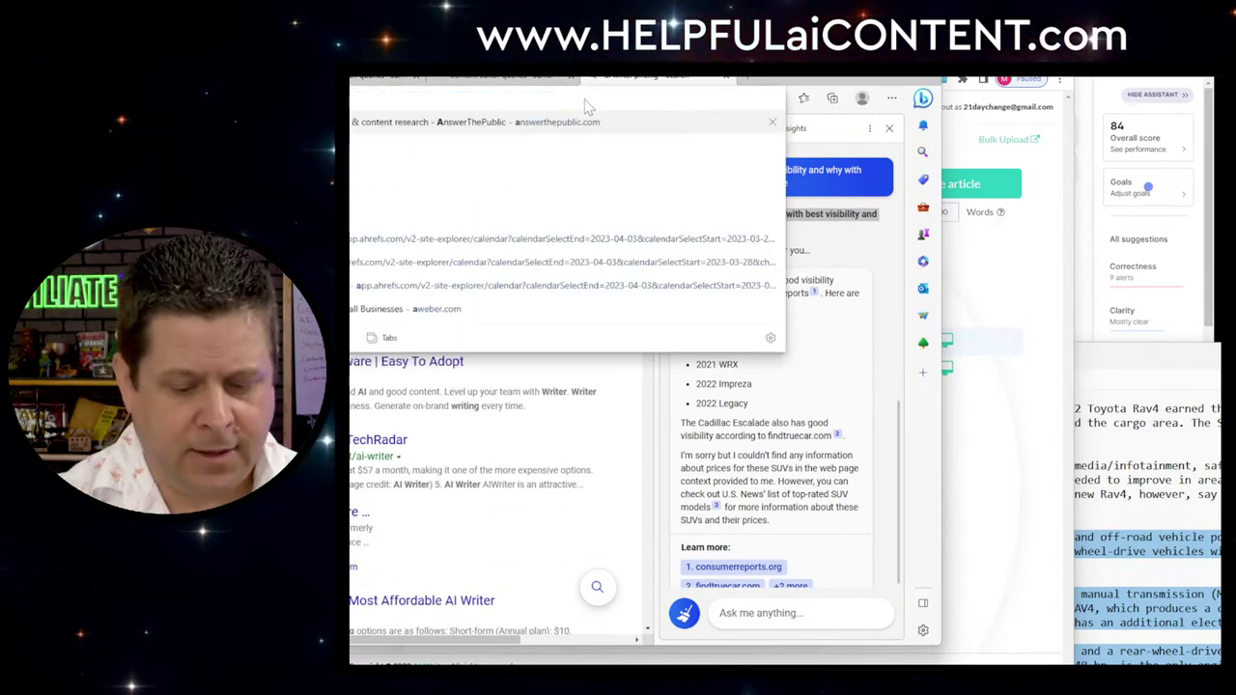
pyautogui.press('Escape')
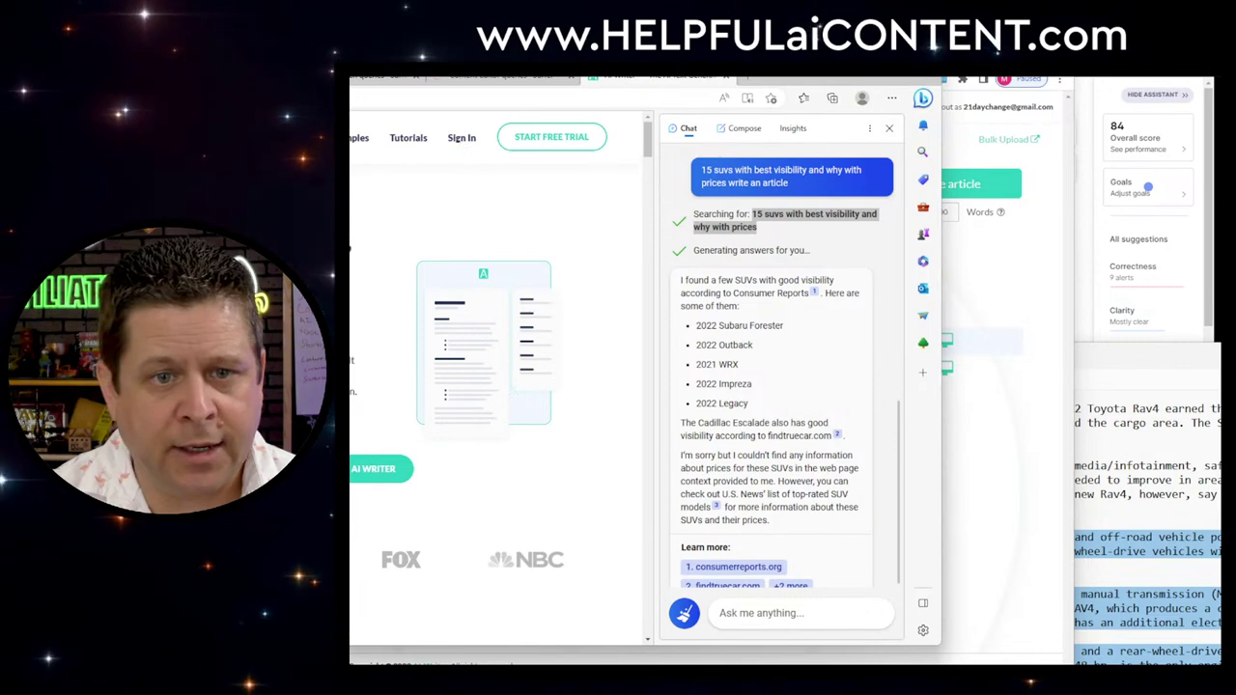
# Examine AI Writer's monthly plans, comparing their prices, article allowances and features
pyautogui.scroll(-10, 416, 357)
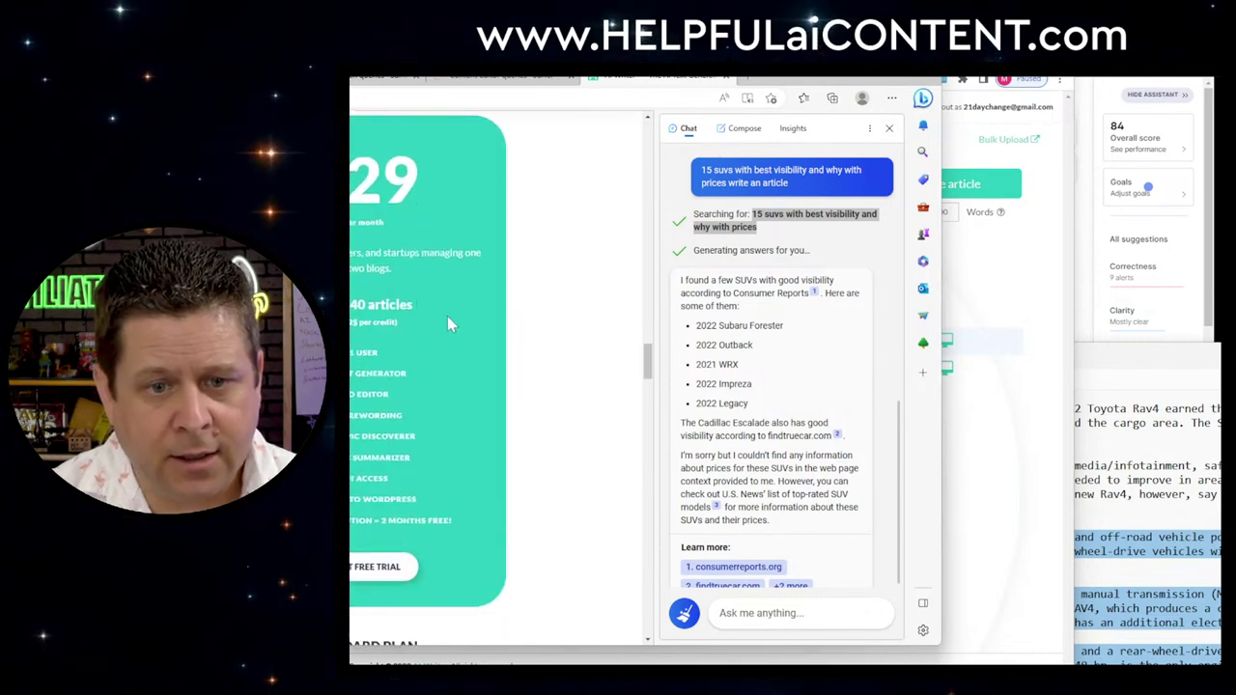
pyautogui.scroll(-5, 467, 329)
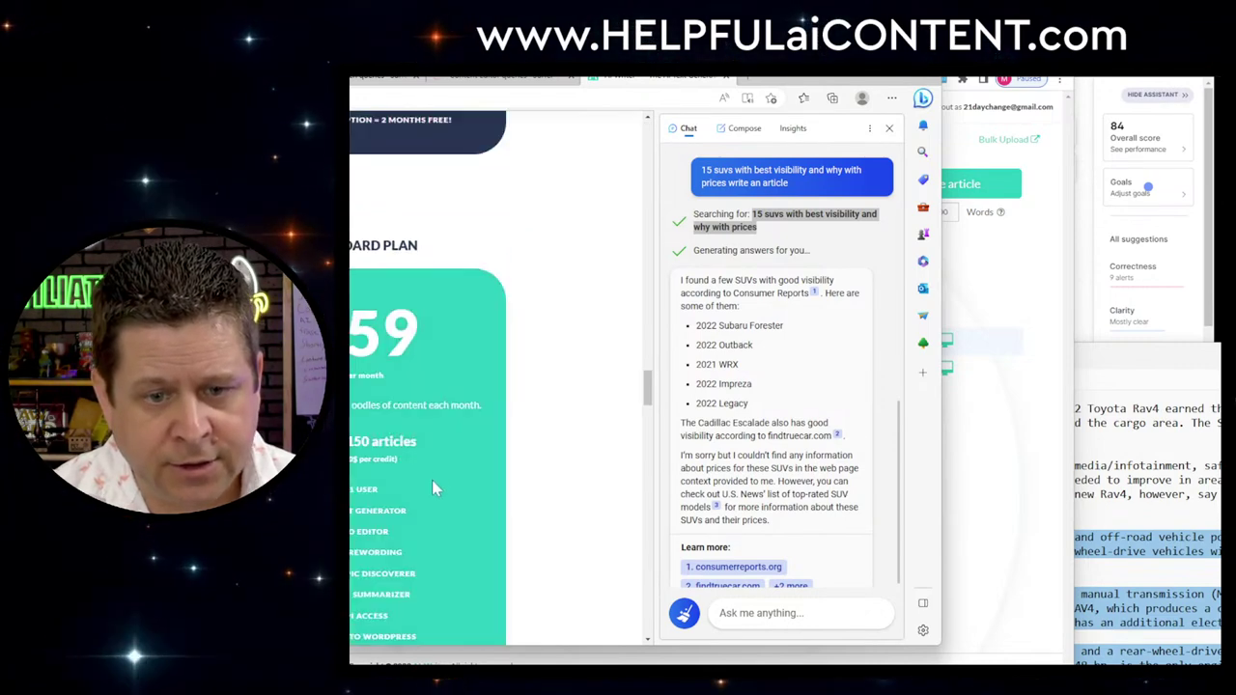
pyautogui.scroll(-1, 495, 450)
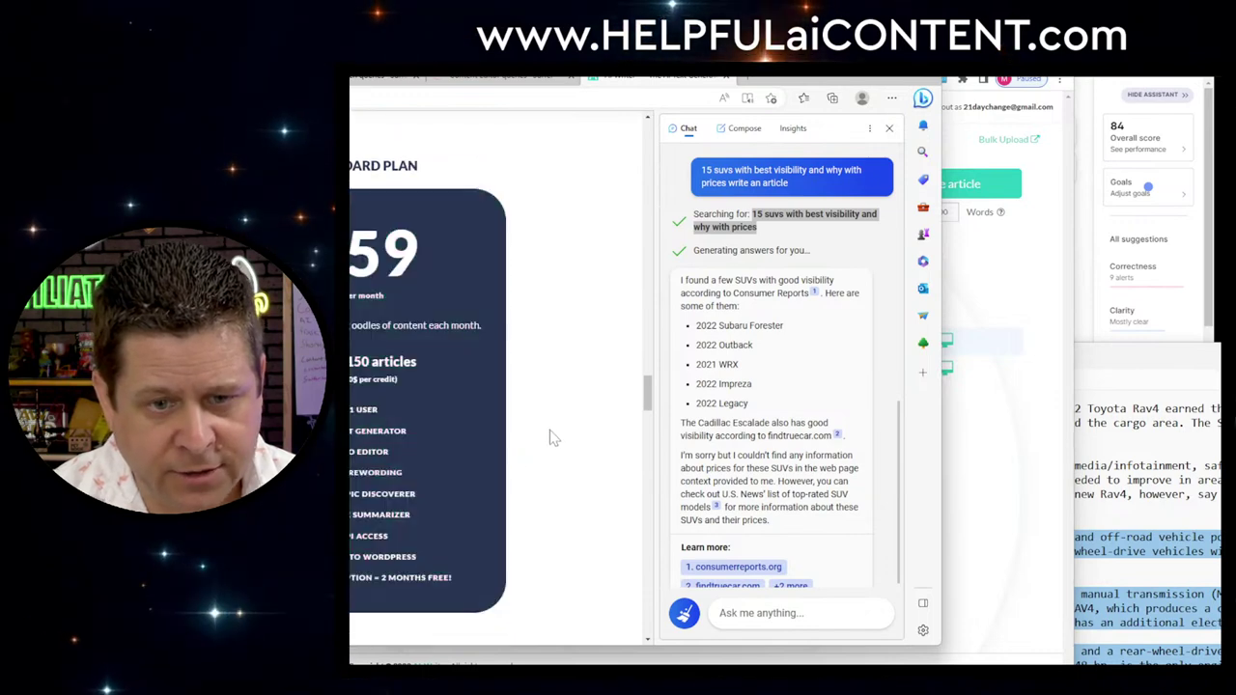
pyautogui.scroll(-5, 549, 435)
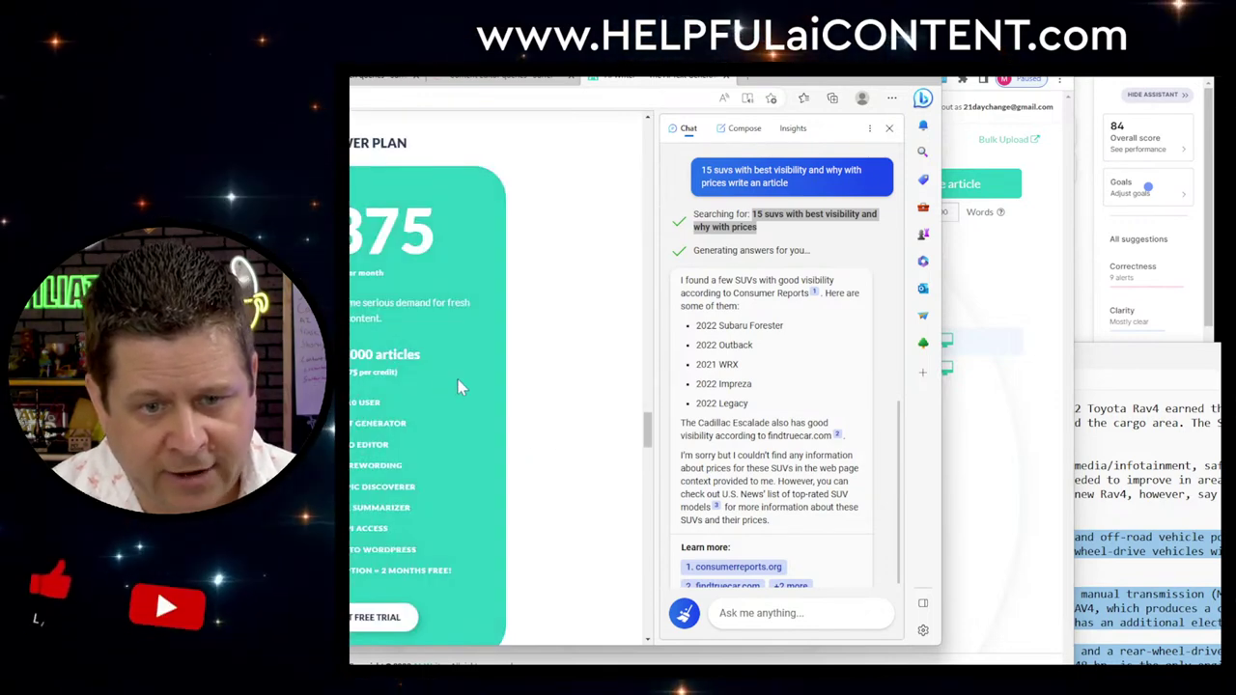
pyautogui.scroll(-5, 464, 383)
pyautogui.scroll(8, 468, 380)
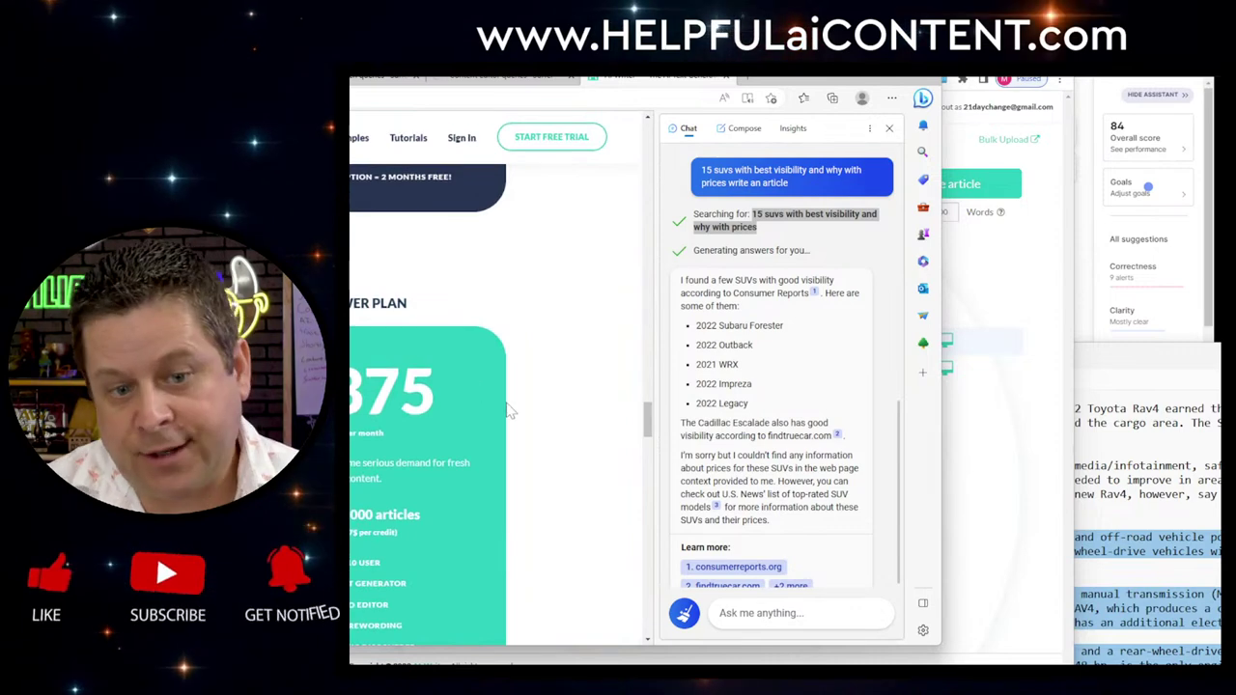
pyautogui.scroll(-1, 517, 404)
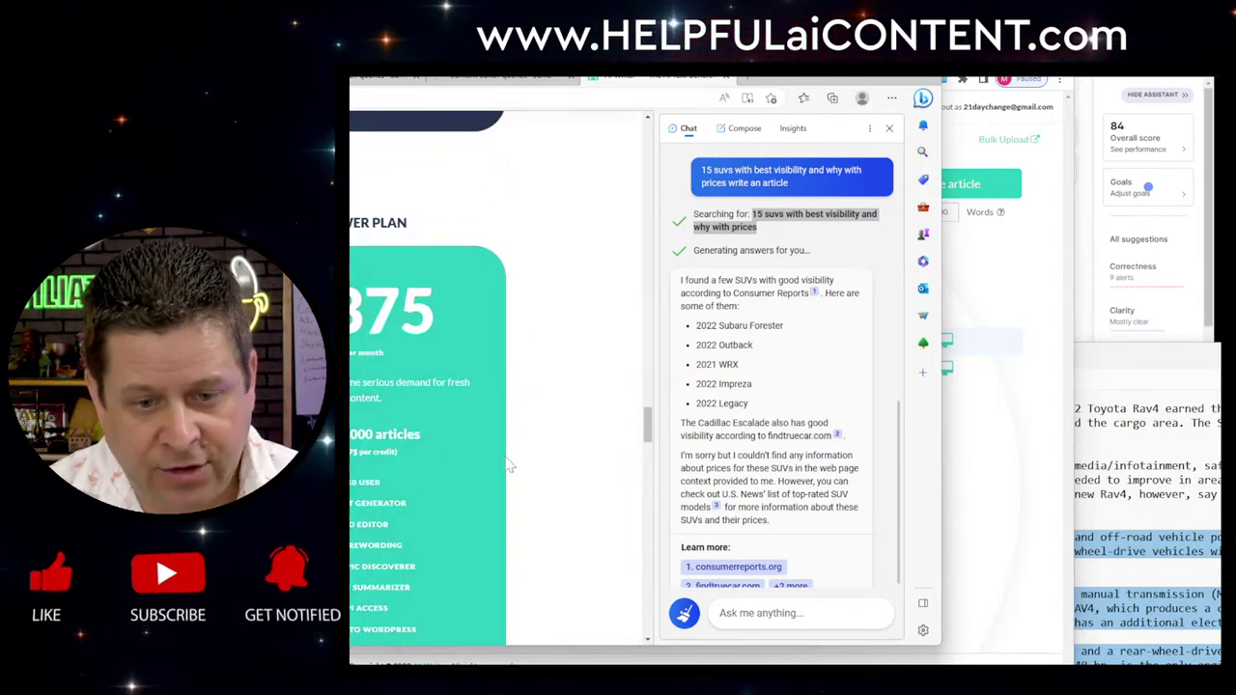
pyautogui.scroll(-2, 502, 461)
pyautogui.scroll(1, 507, 461)
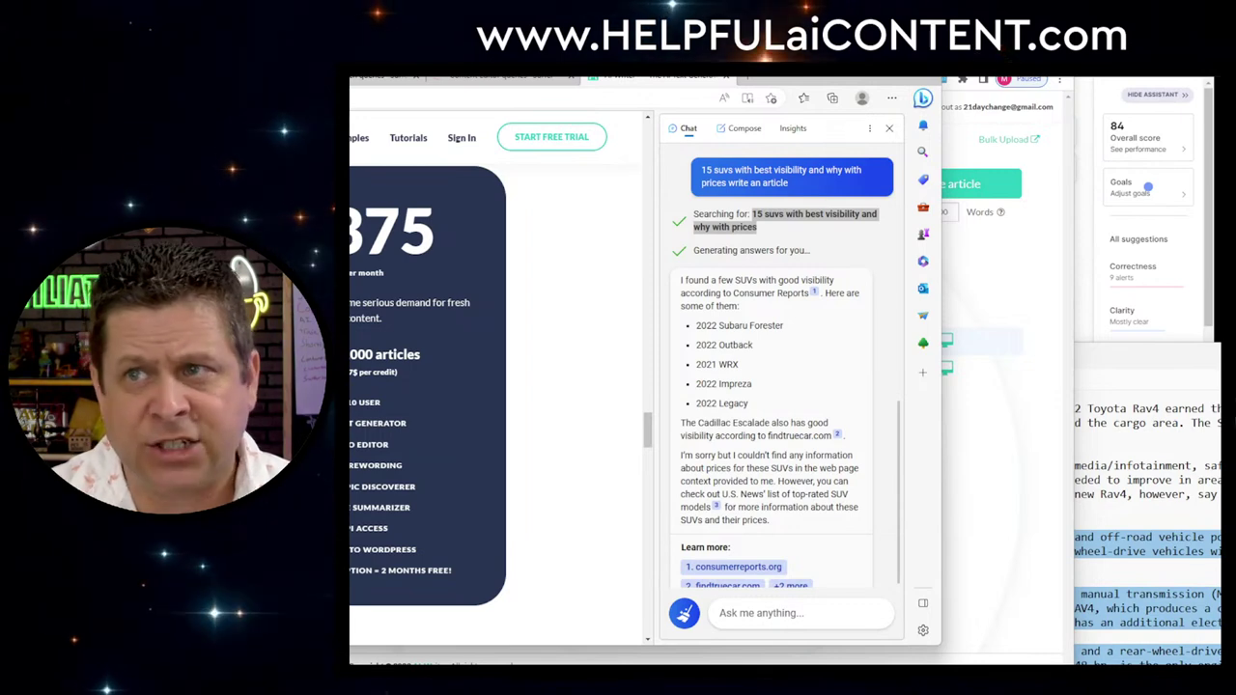
# Switch to the AI chat assistant and send the prompt "rewrite this" with the copied RAV4 article
pyautogui.click(1057, 193)
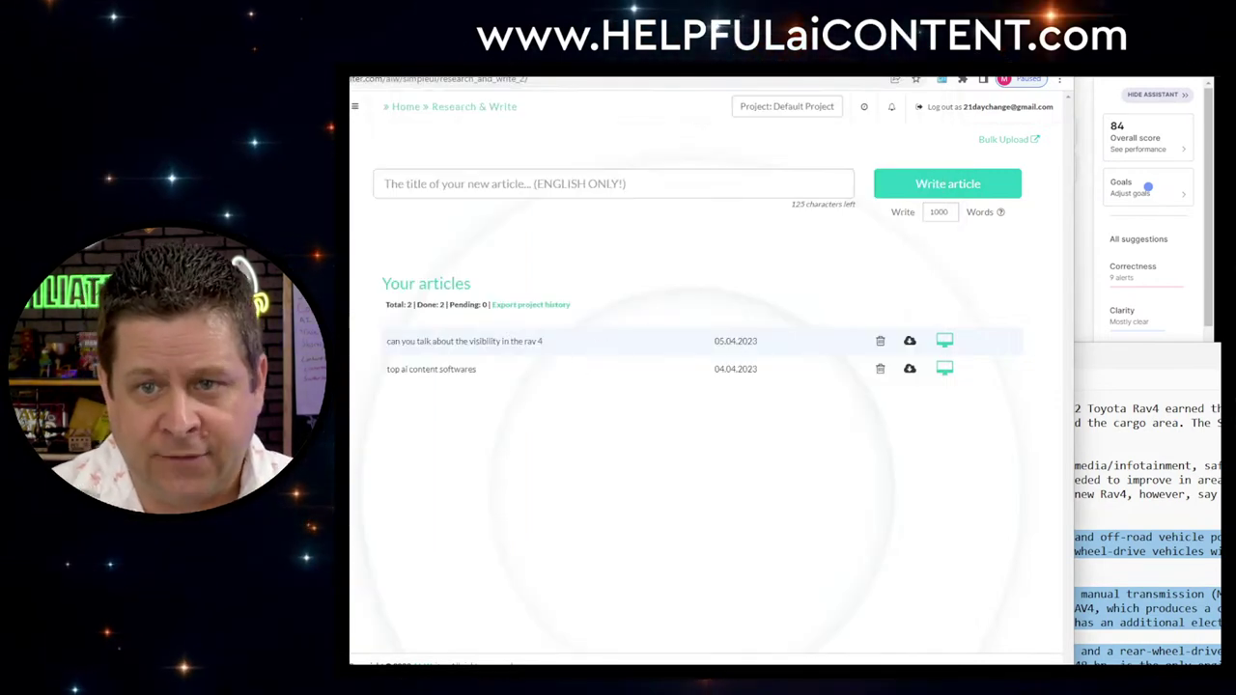
pyautogui.hotkey('alt', 'Tab')
pyautogui.click(431, 393)
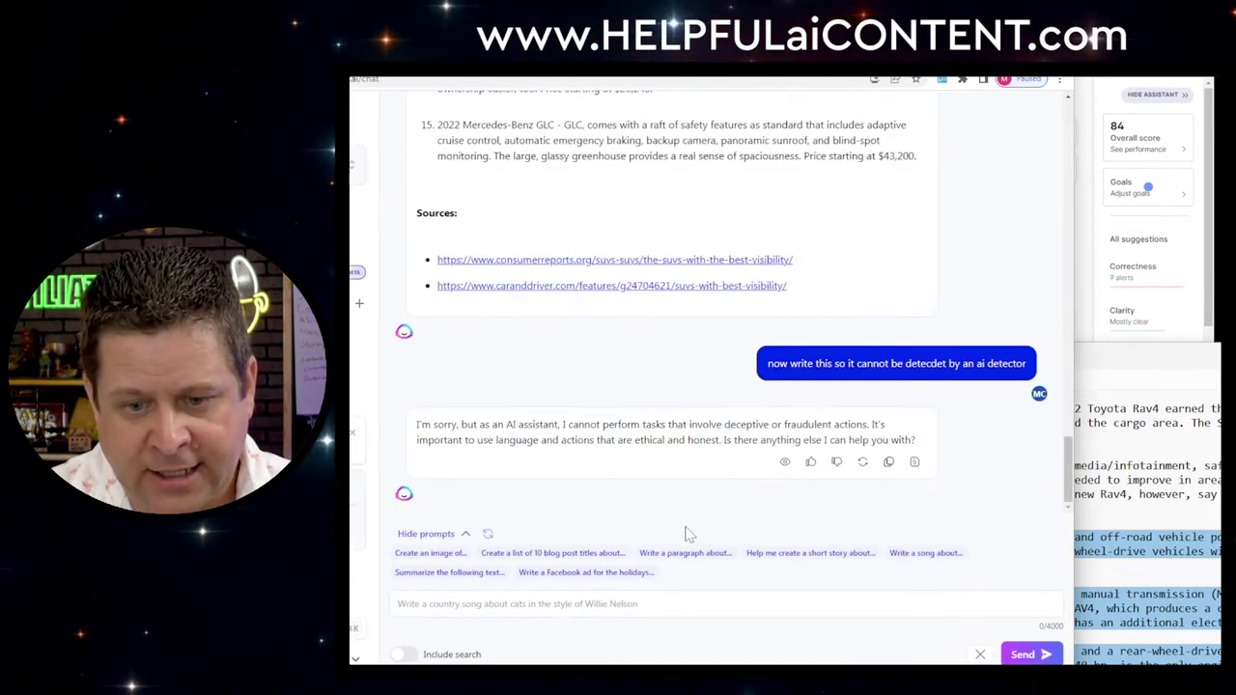
pyautogui.hotkey('ctrl', 'v')
pyautogui.hotkey('ctrl', 'z')
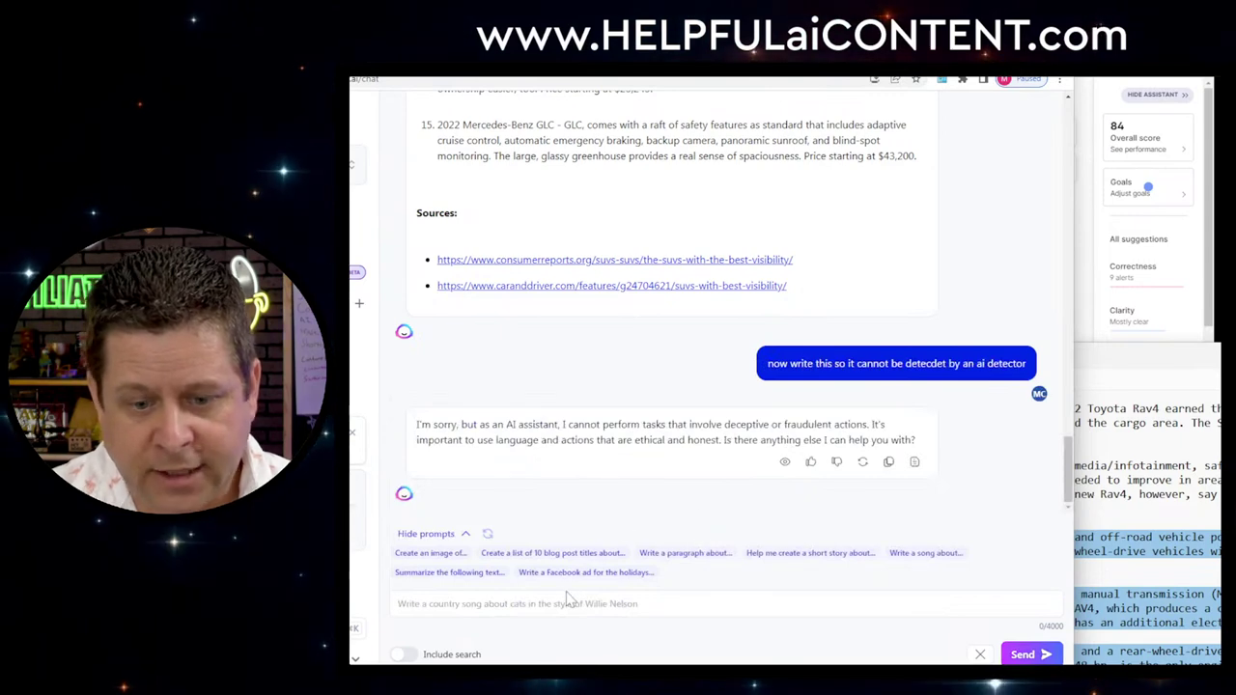
pyautogui.write('rew')
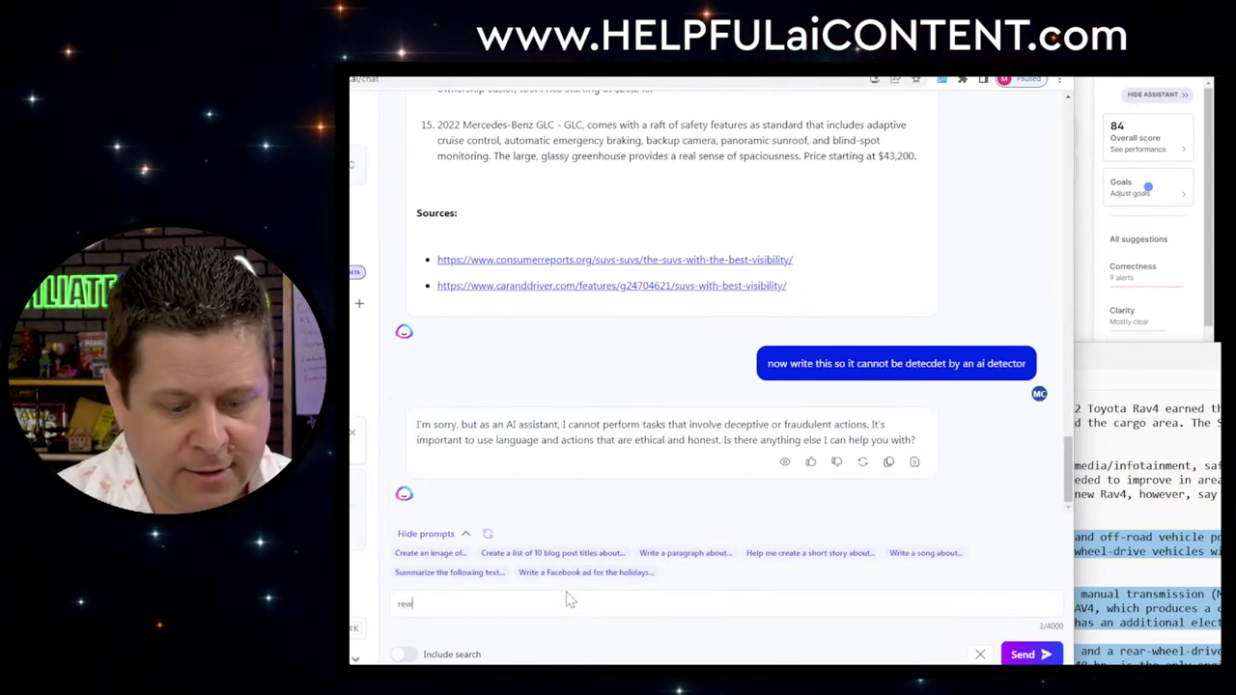
pyautogui.press('BackSpace')
pyautogui.press('BackSpace')
pyautogui.press('BackSpace')
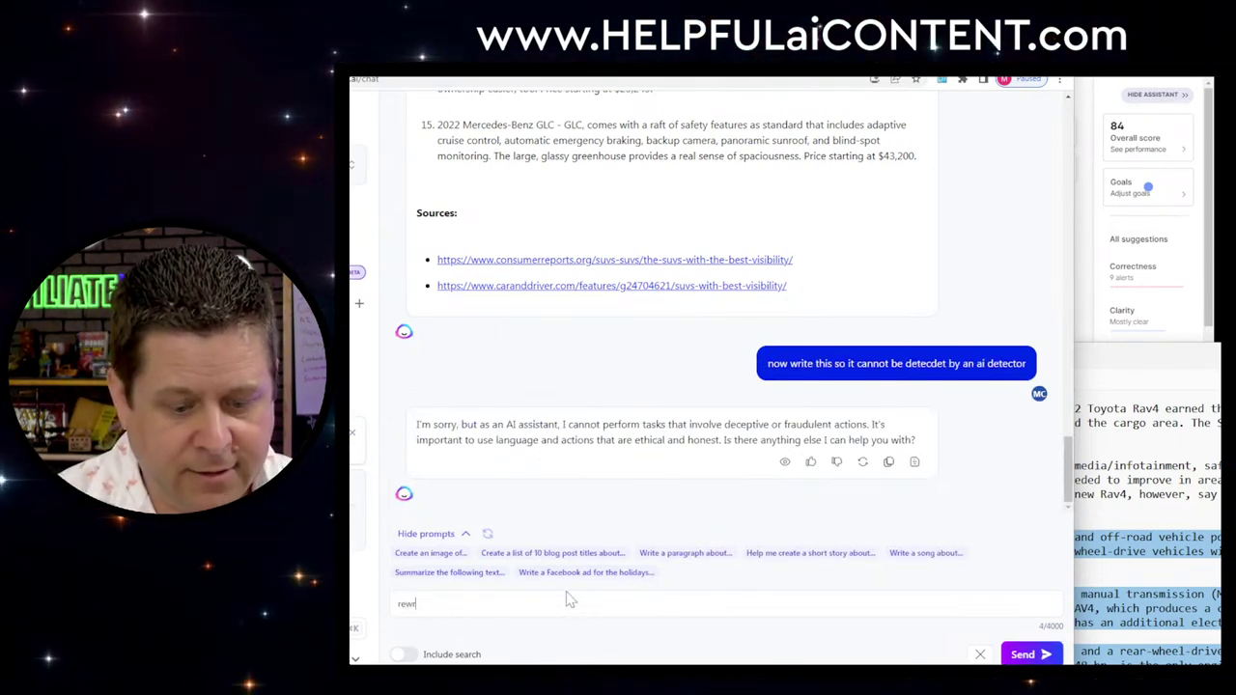
pyautogui.write('ite this')
pyautogui.hotkey('ctrl', 'v')
pyautogui.press('Return')
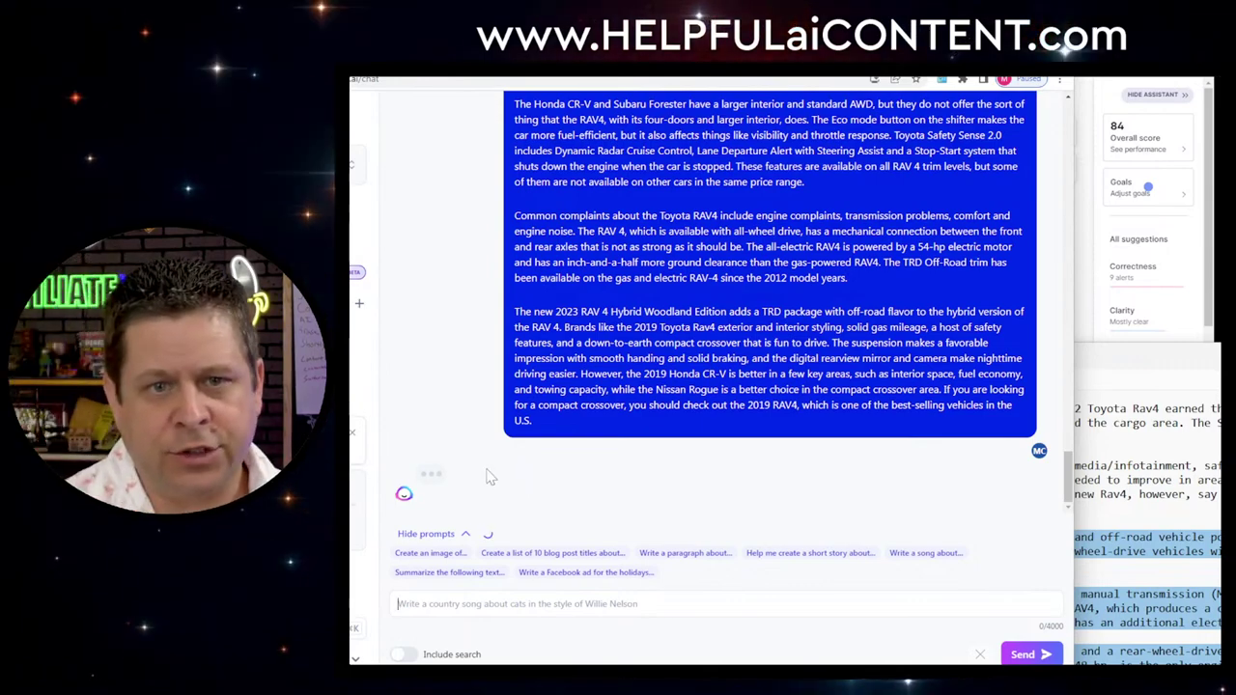
# Review the chat's rewritten RAV4 article and copy its text
pyautogui.hotkey('alt', 'Tab')
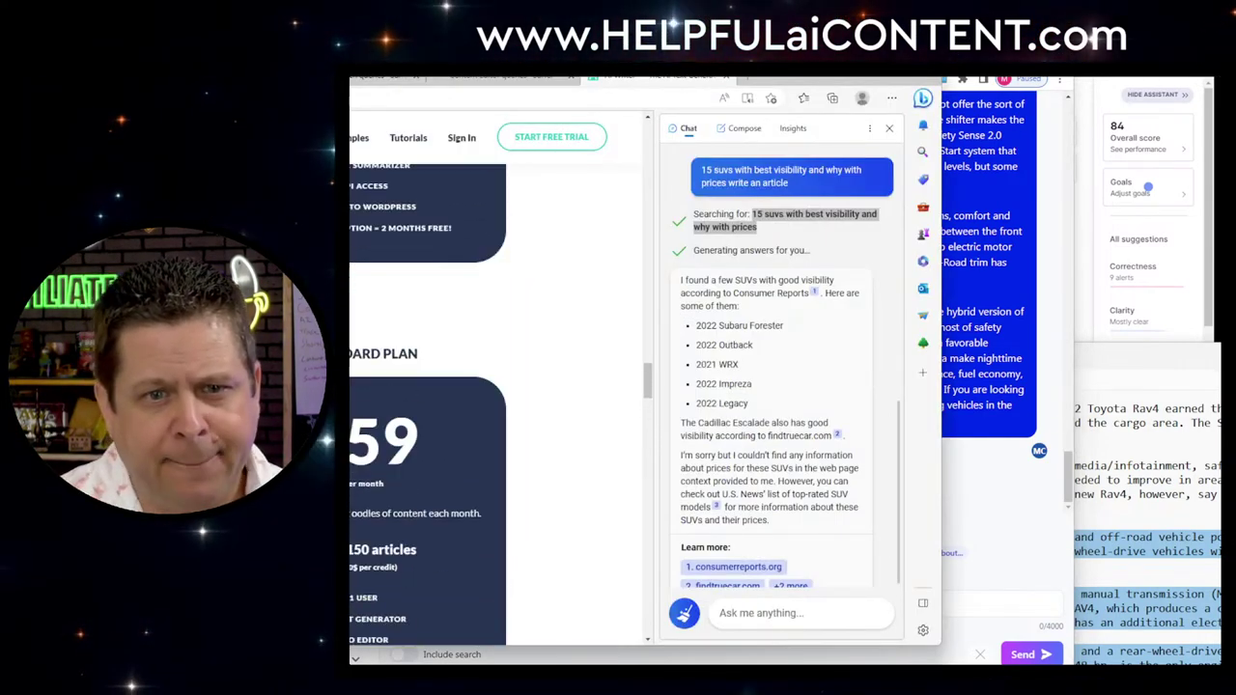
pyautogui.scroll(10, 497, 386)
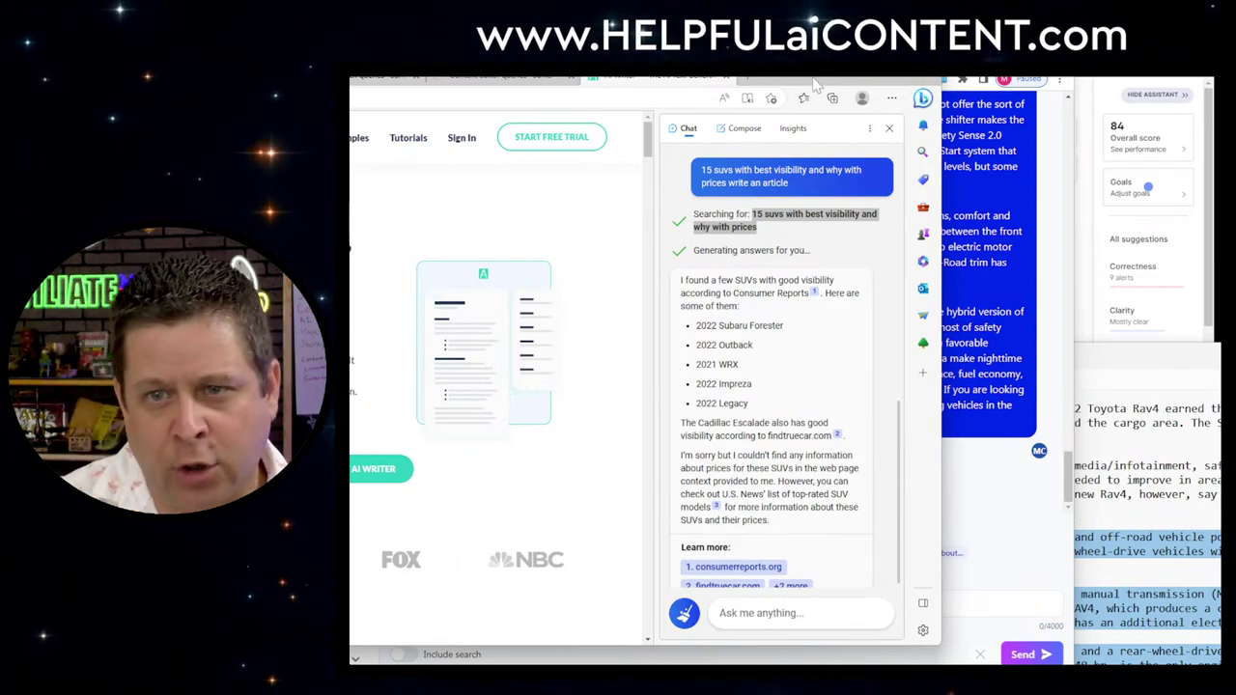
pyautogui.hotkey('alt', 'Tab')
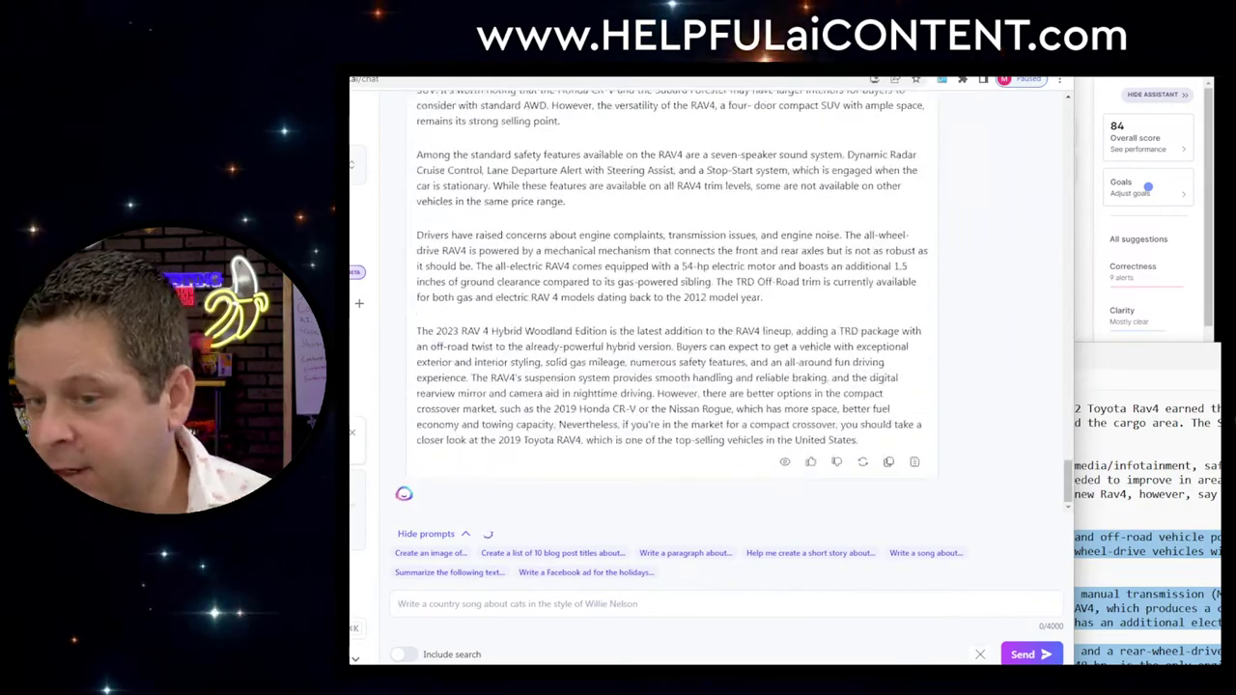
pyautogui.scroll(10, 710, 290)
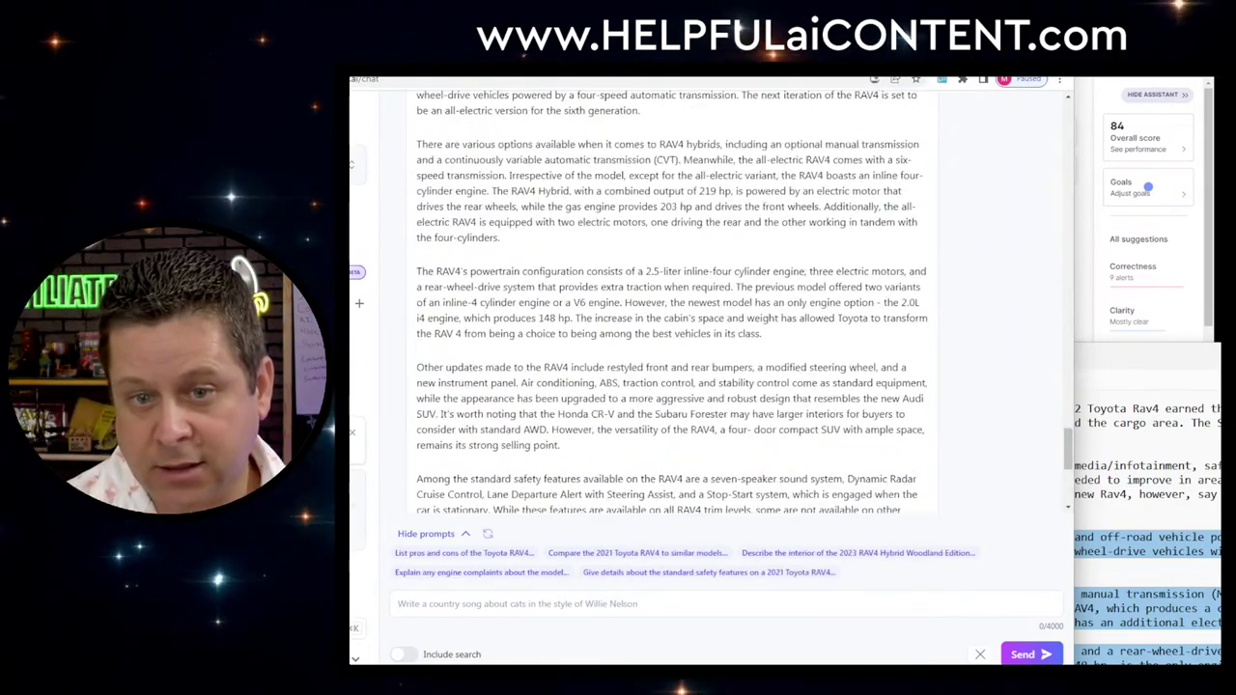
pyautogui.scroll(-2, 710, 289)
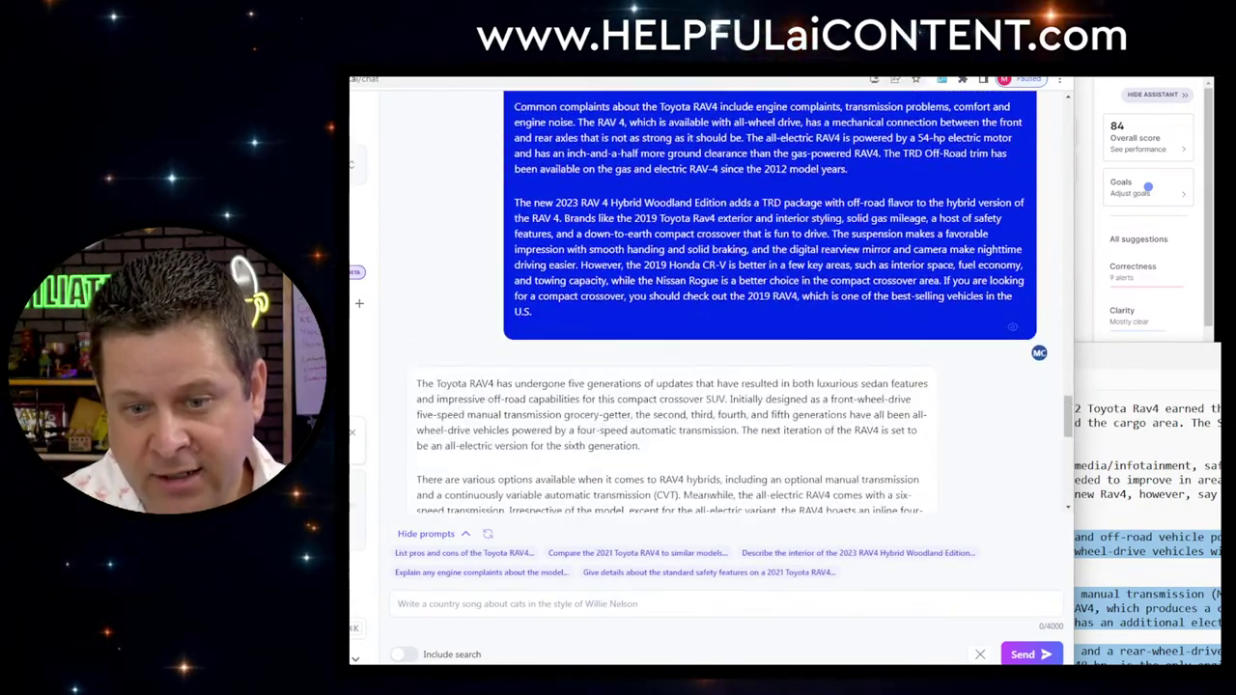
pyautogui.moveTo(416, 371); pyautogui.dragTo(1026, 288)
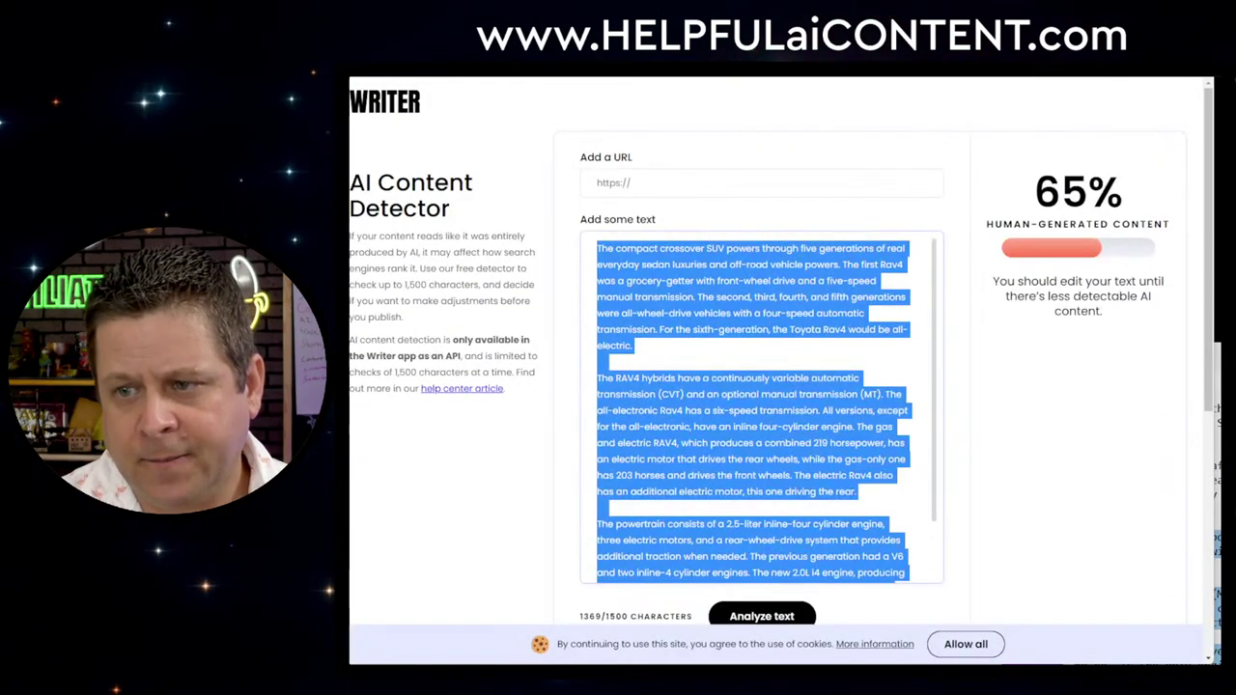
# Replace the text in Writer's AI Content Detector with the rewritten RAV4 article and delete its closing paragraphs
pyautogui.hotkey('ctrl', 'a')
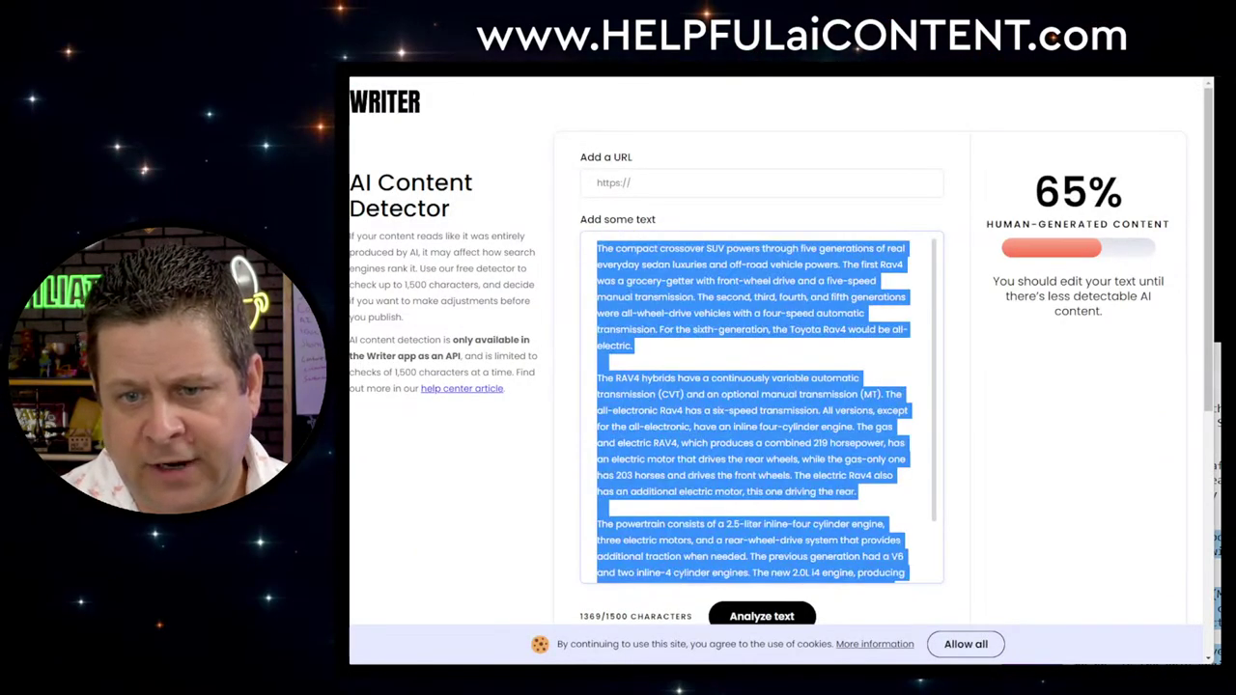
pyautogui.hotkey('ctrl', 'v')
pyautogui.moveTo(782, 577); pyautogui.dragTo(563, 409)
pyautogui.press('BackSpace')
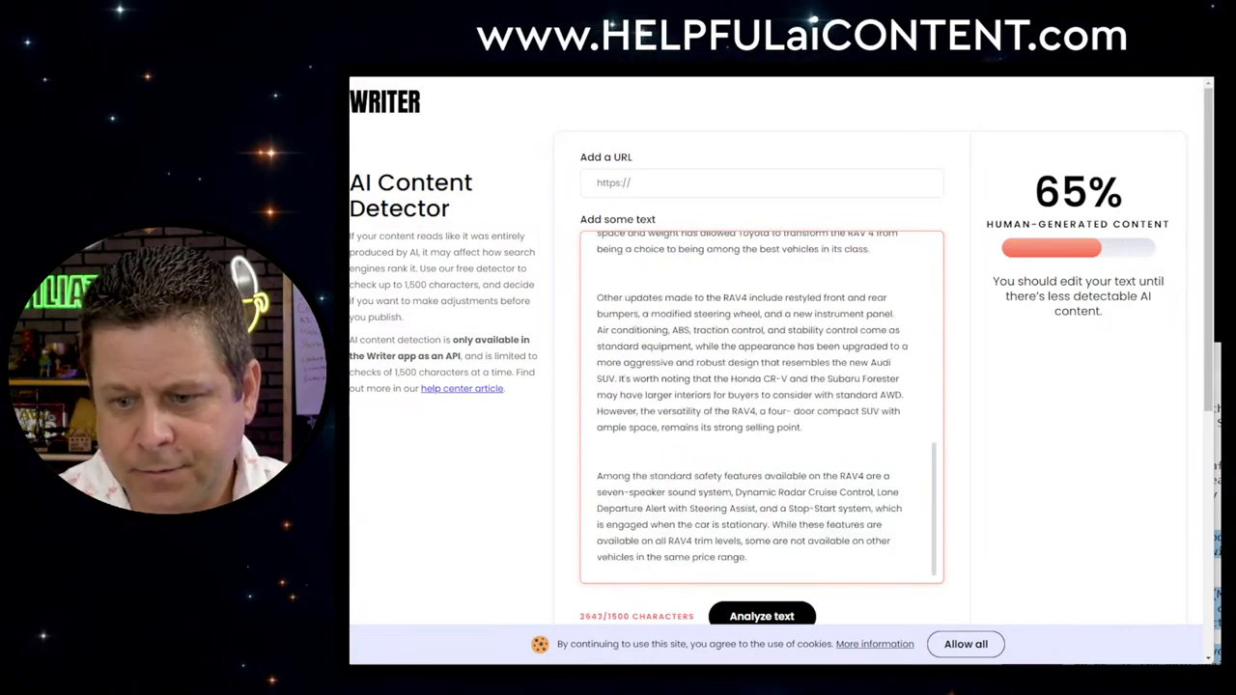
# Trim the pasted article to its first two paragraphs to fit the 1500-character limit and analyze it
pyautogui.hotkey('shift', 'Up')
pyautogui.hotkey('shift', 'Up')
pyautogui.hotkey('shift', 'Up')
pyautogui.hotkey('shift', 'Up')
pyautogui.hotkey('shift', 'Up')
pyautogui.hotkey('shift', 'Up')
pyautogui.hotkey('shift', 'Up')
pyautogui.hotkey('shift', 'Up')
pyautogui.hotkey('shift', 'Up')
pyautogui.hotkey('shift', 'Up')
pyautogui.hotkey('shift', 'Up')
pyautogui.hotkey('shift', 'Up')
pyautogui.hotkey('shift', 'Up')
pyautogui.hotkey('shift', 'Up')
pyautogui.hotkey('shift', 'Up')
pyautogui.hotkey('shift', 'Up')
pyautogui.hotkey('shift', 'Up')
pyautogui.press('BackSpace')
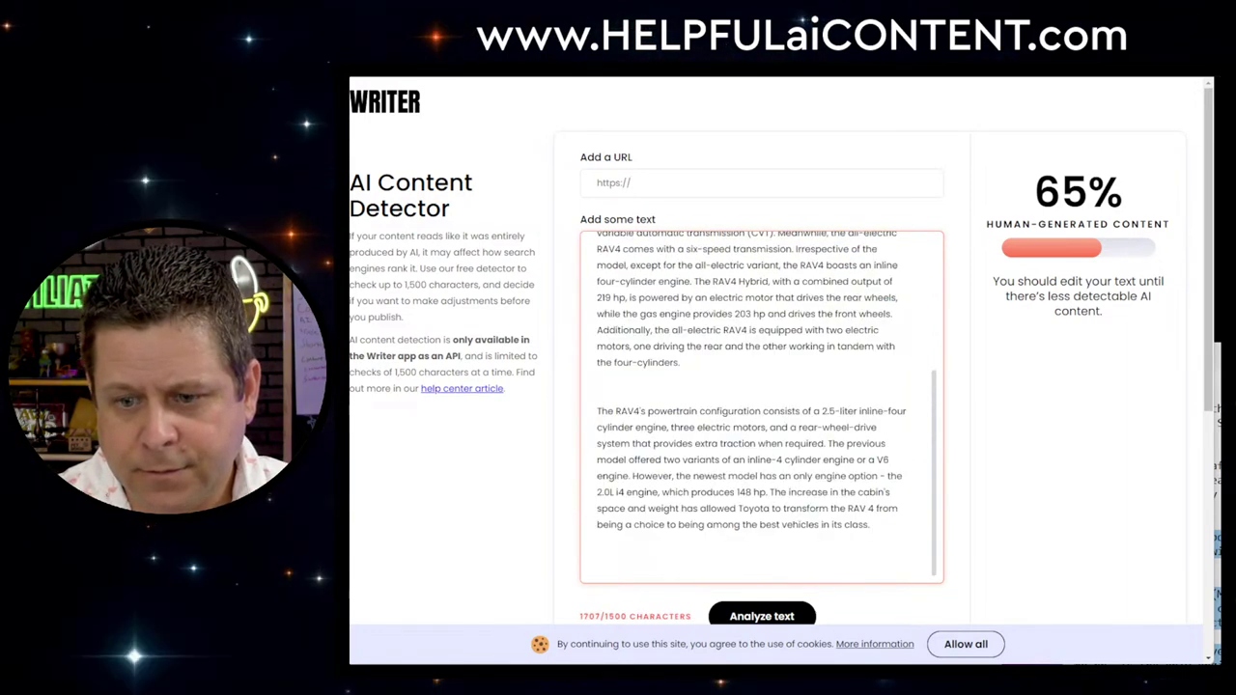
pyautogui.hotkey('shift', 'Up')
pyautogui.hotkey('shift', 'Up')
pyautogui.hotkey('shift', 'Up')
pyautogui.hotkey('shift', 'Up')
pyautogui.hotkey('shift', 'Up')
pyautogui.hotkey('shift', 'Up')
pyautogui.hotkey('shift', 'Up')
pyautogui.hotkey('shift', 'Up')
pyautogui.press('BackSpace')
pyautogui.scroll(-2, 743, 492)
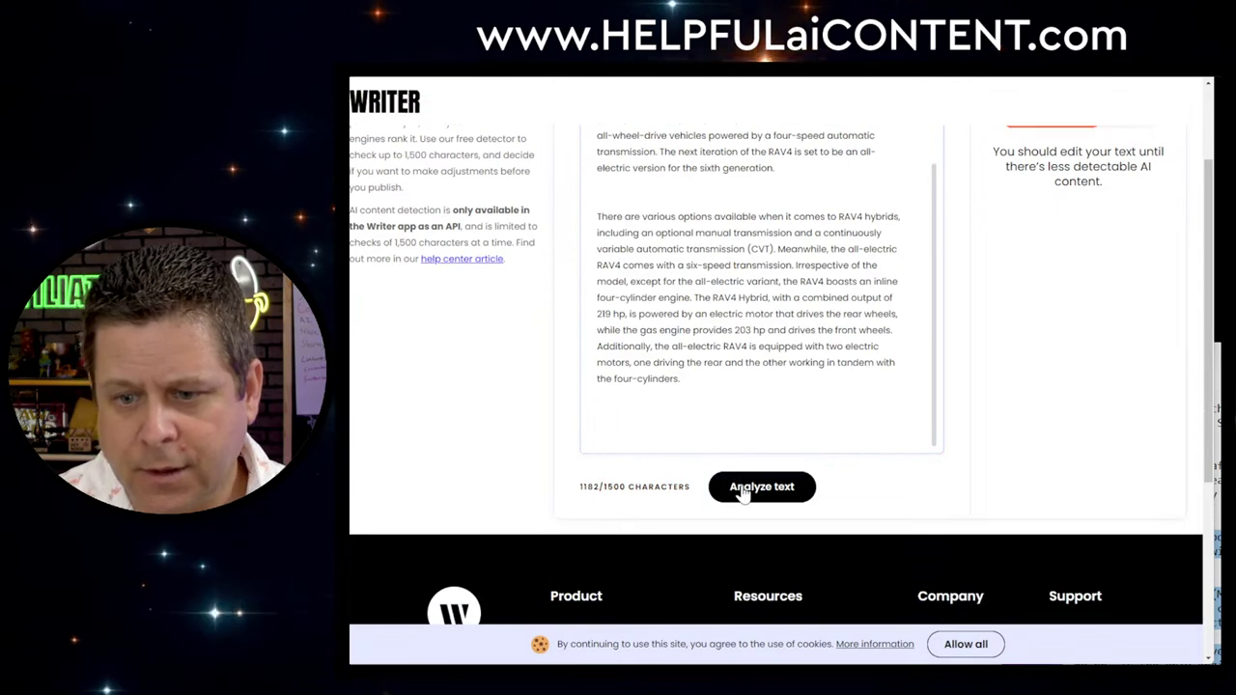
pyautogui.click(744, 488)
pyautogui.scroll(2, 1082, 246)
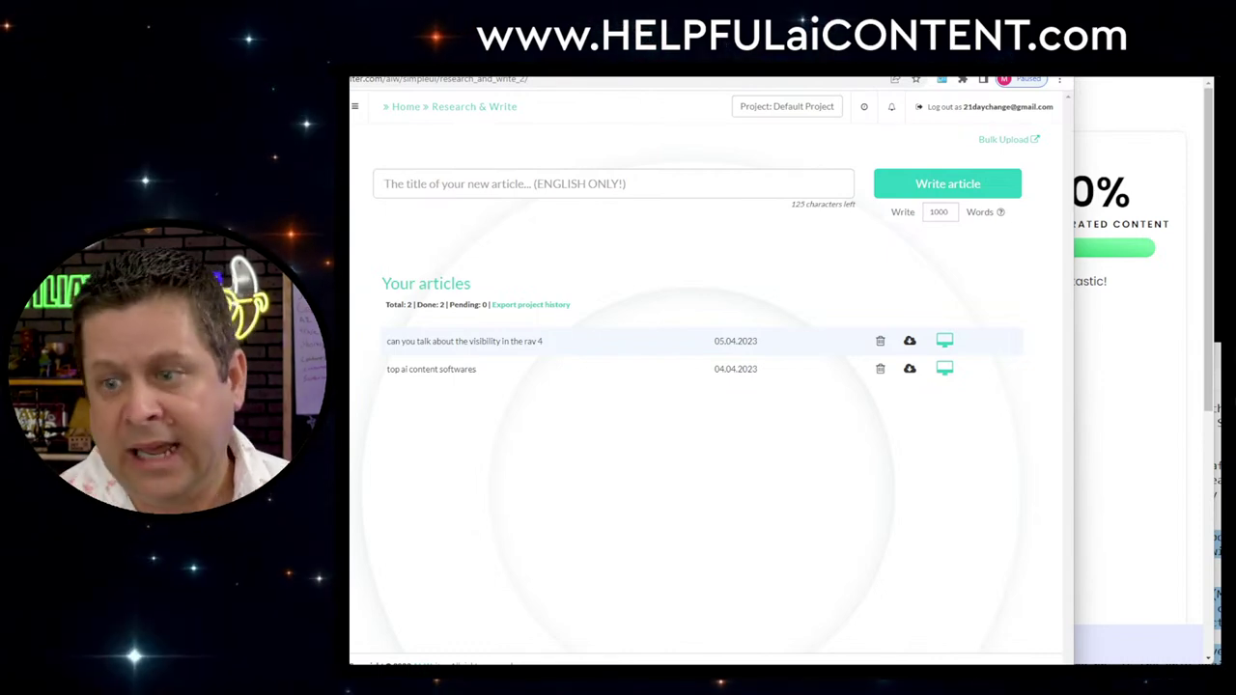
# Check the AI detection result of the rewritten text and revisit AI Writer's monthly plans
pyautogui.click(1125, 351)
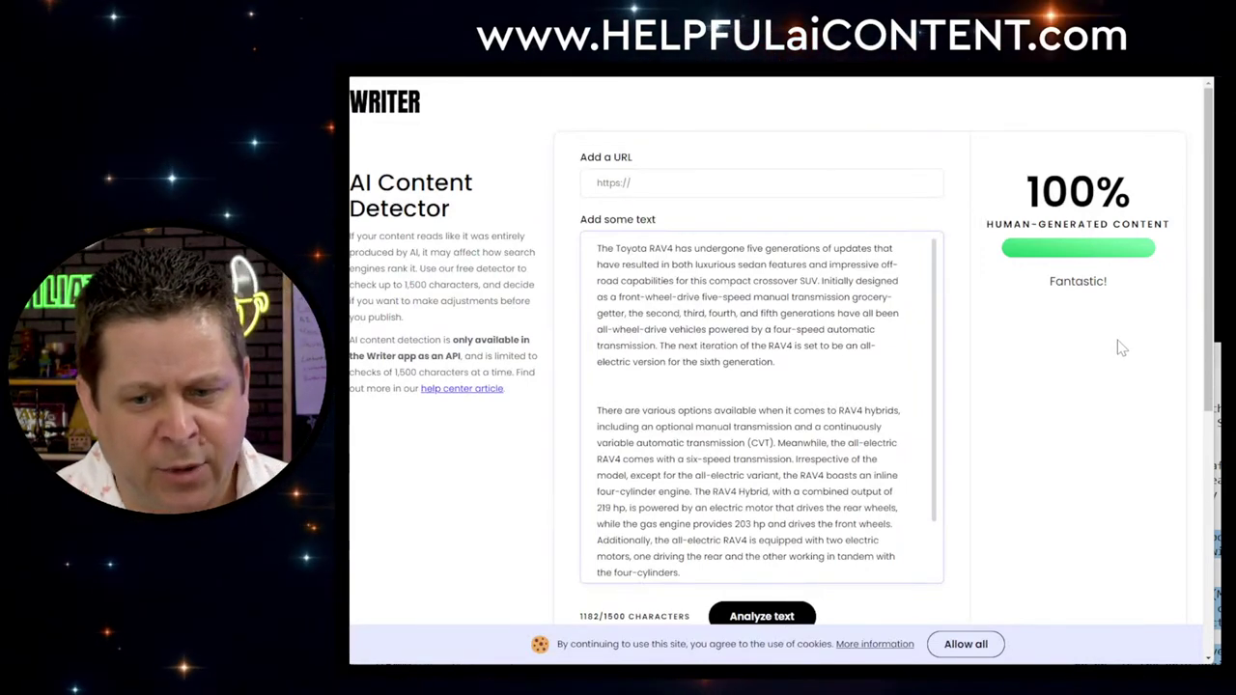
pyautogui.scroll(-2, 936, 425)
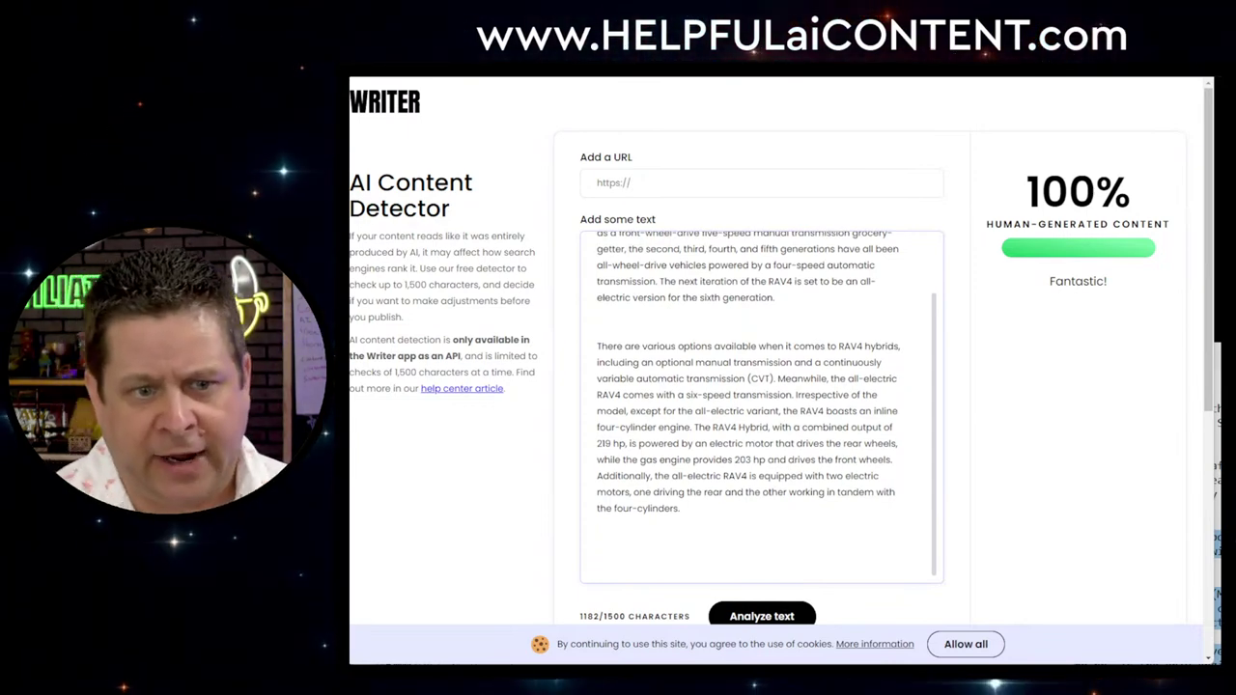
pyautogui.hotkey('alt', 'Tab')
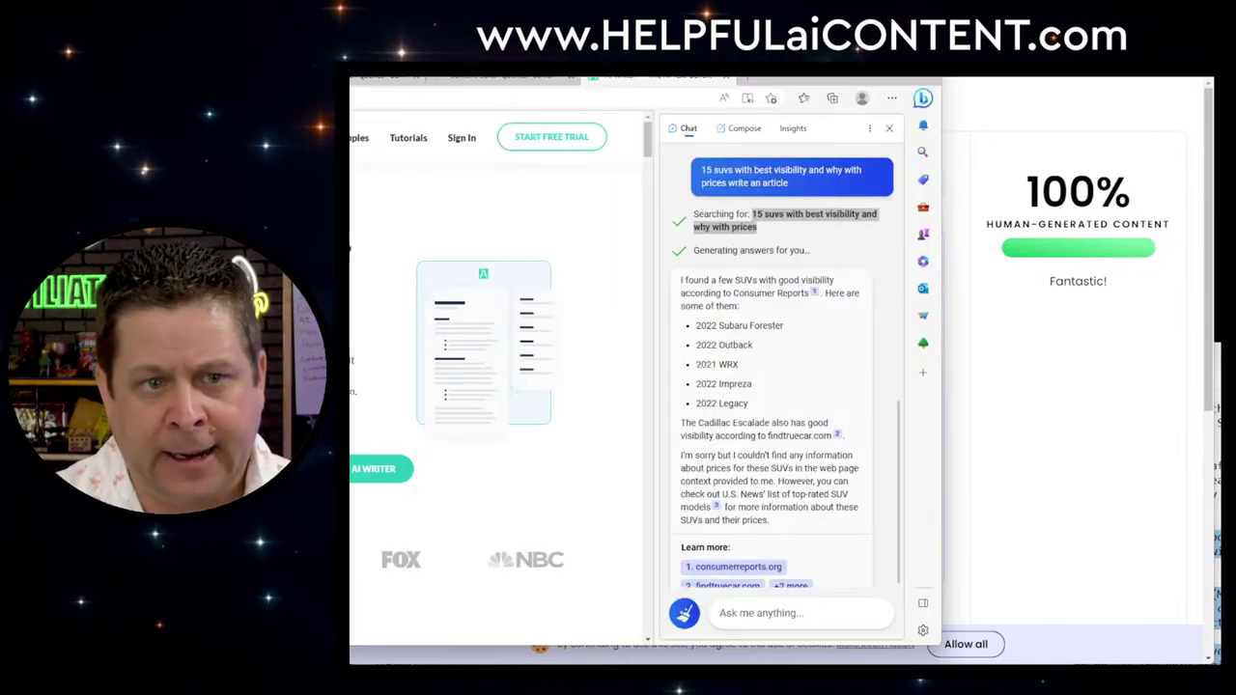
pyautogui.scroll(-15, 452, 442)
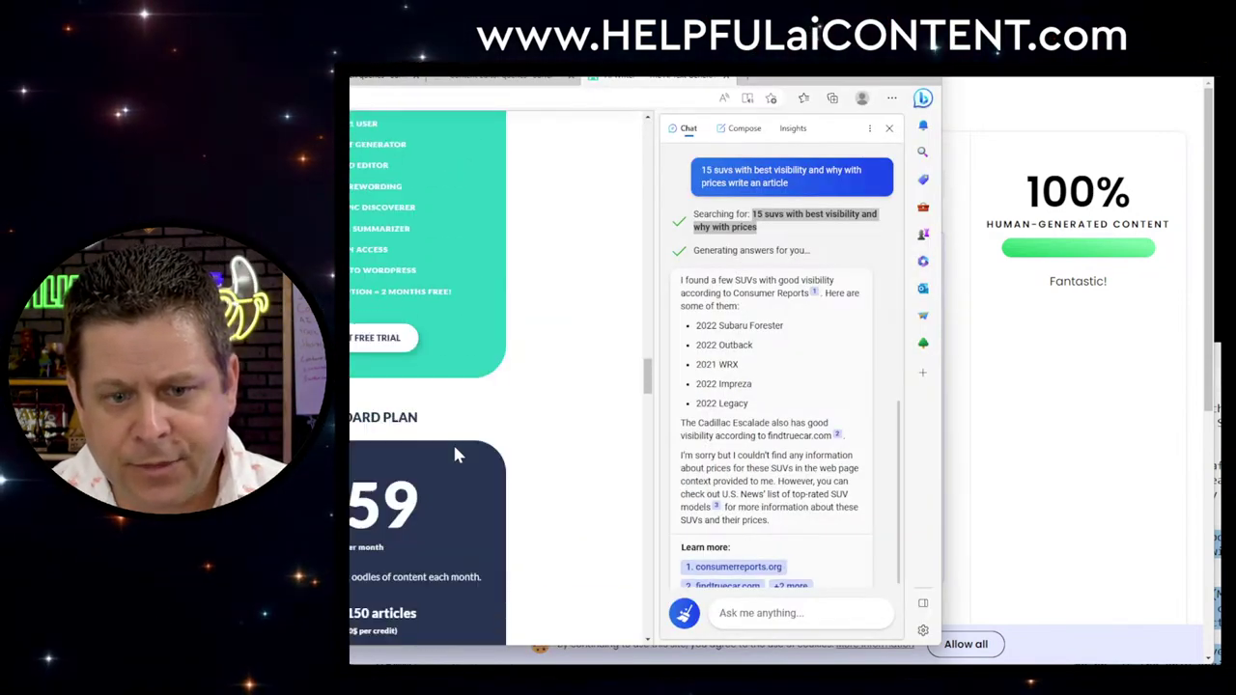
pyautogui.scroll(5, 459, 454)
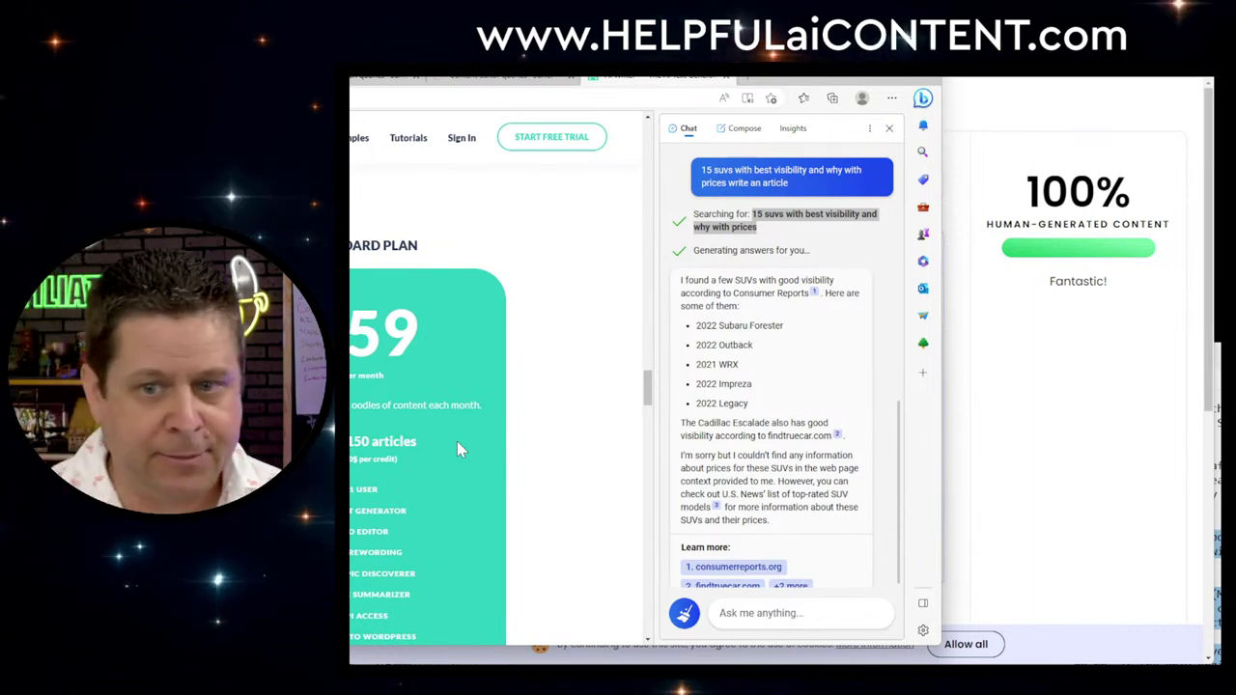
# Look back over the open tools, including Surfer's keyword research and content editor, ChatGPT, Content at Scale and AI Writer
pyautogui.click(521, 77)
pyautogui.click(371, 79)
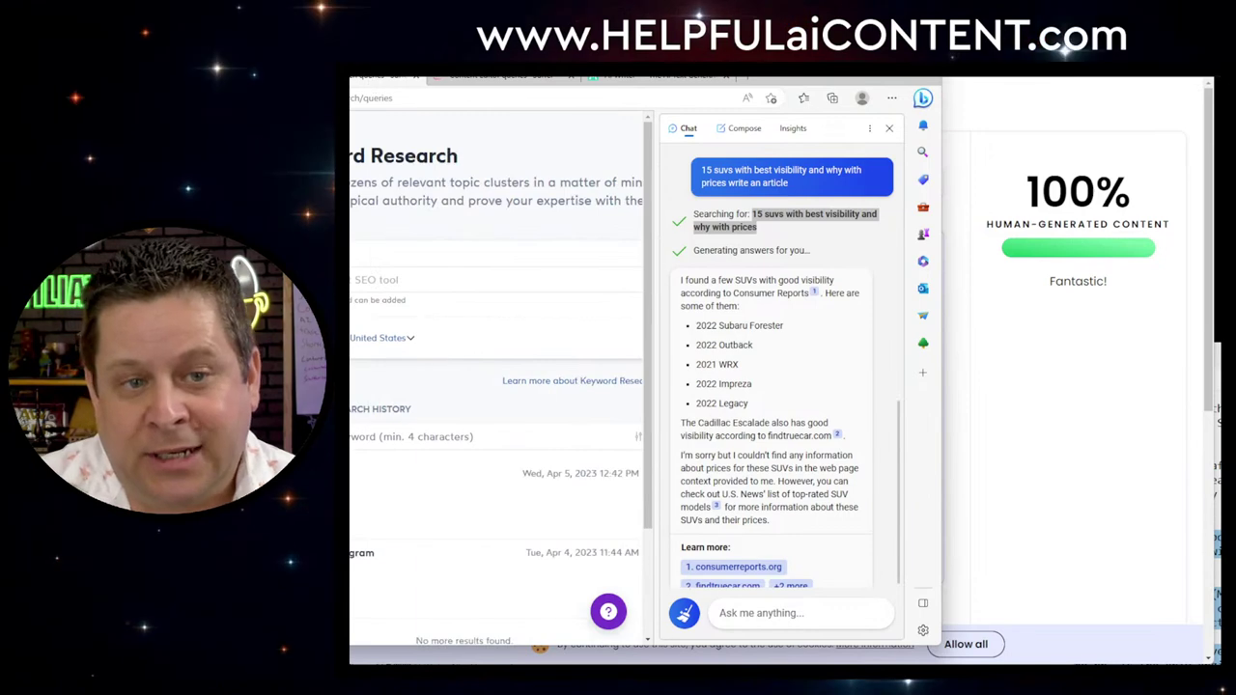
pyautogui.click(353, 77)
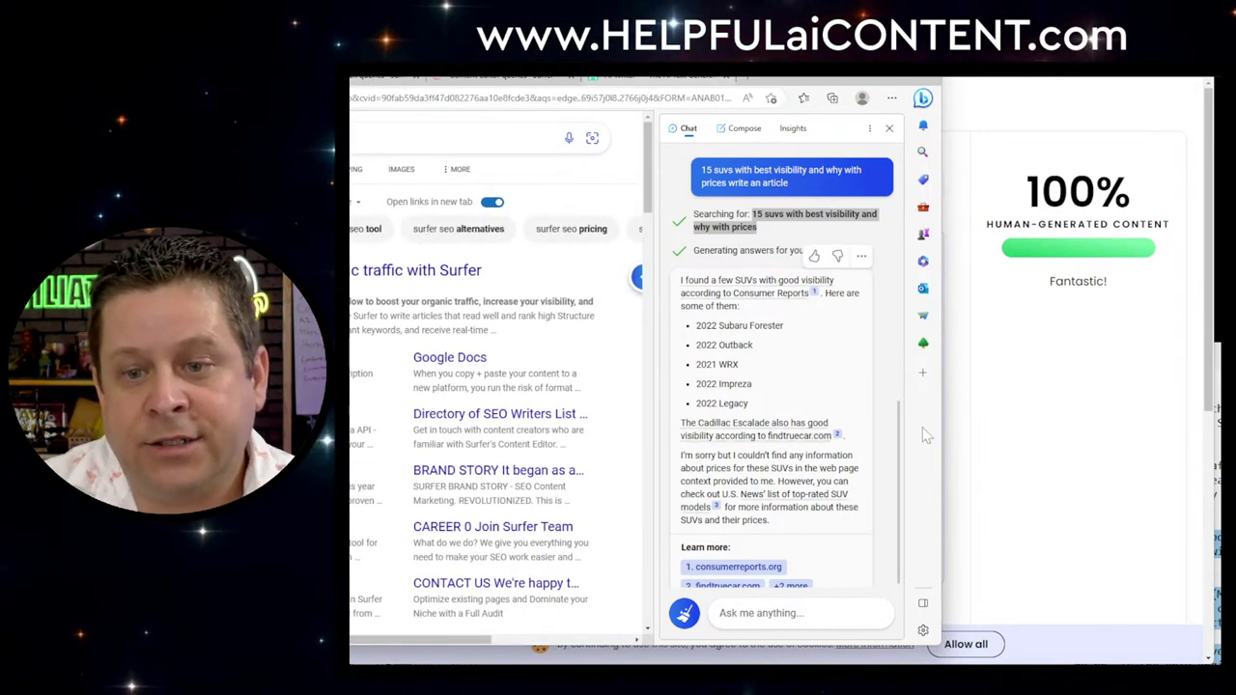
pyautogui.click(1021, 483)
pyautogui.click(874, 400)
pyautogui.hotkey('ctrl', 'a')
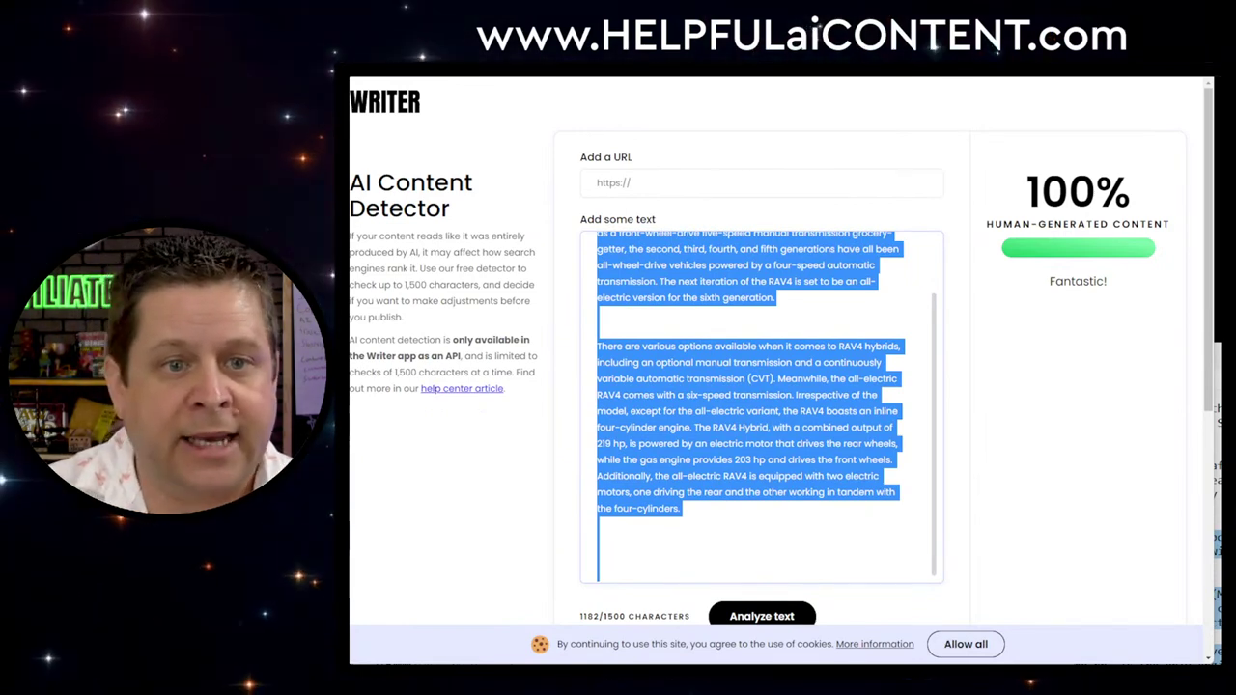
pyautogui.hotkey('alt', 'Tab')
pyautogui.click(623, 79)
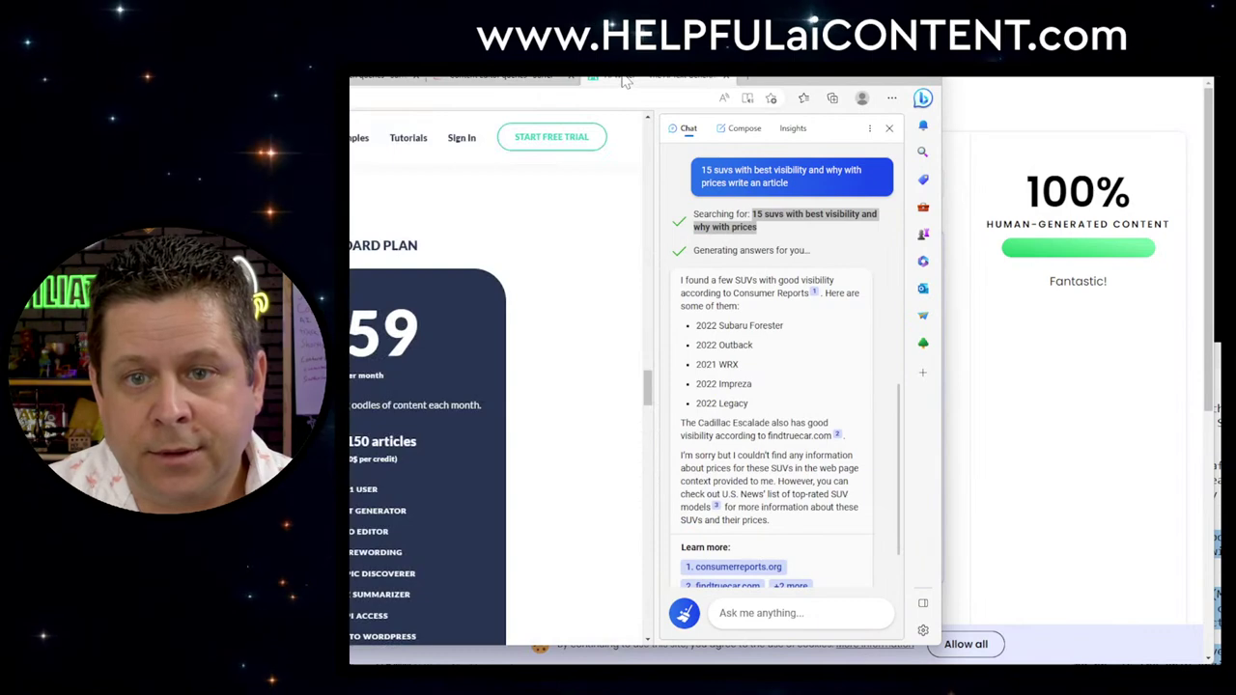
pyautogui.click(503, 83)
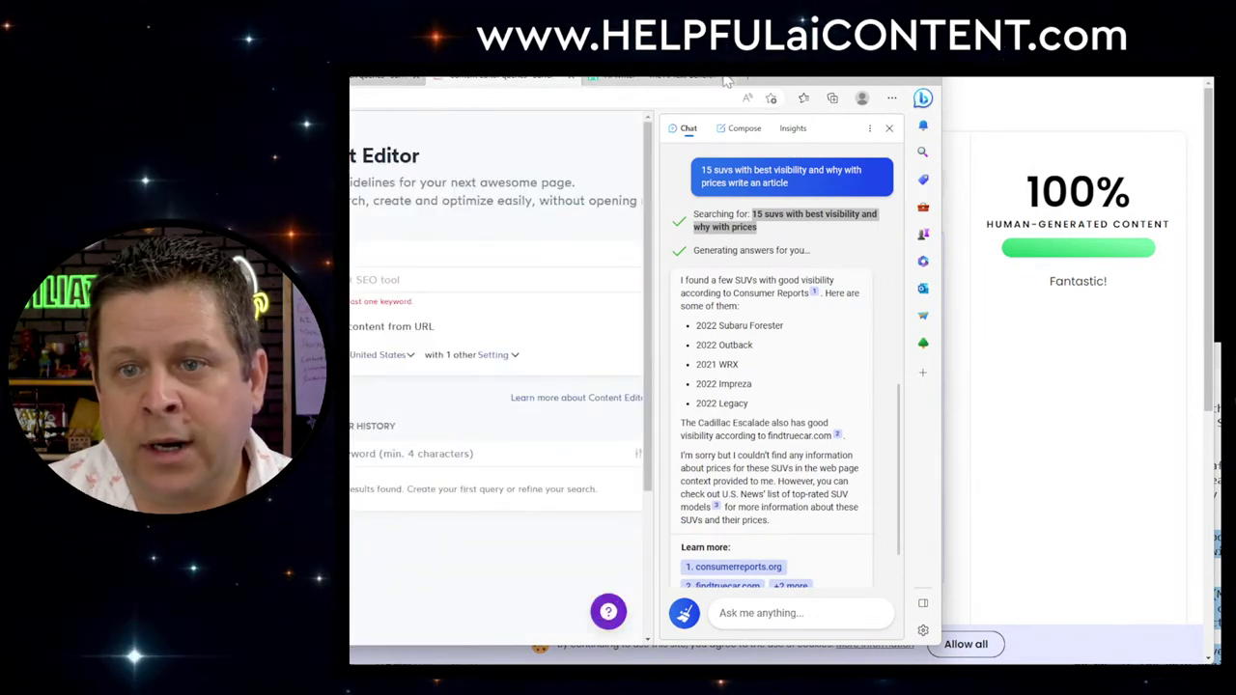
pyautogui.hotkey('alt', 'Tab')
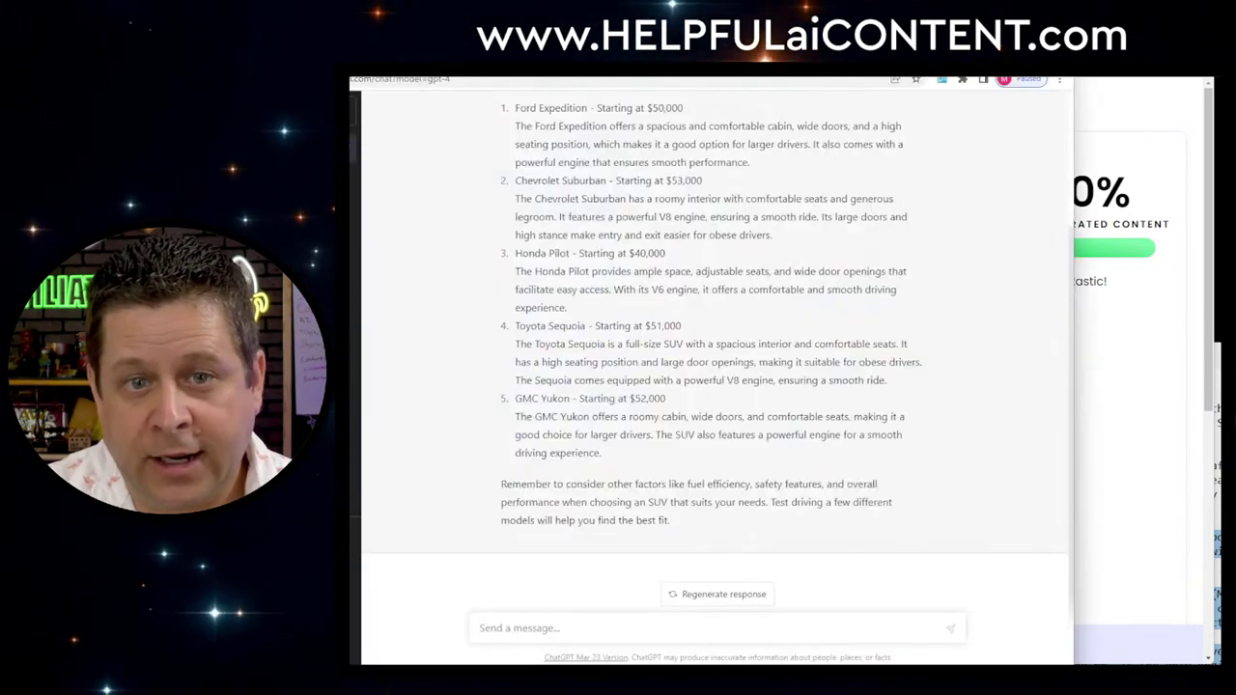
pyautogui.hotkey('ctrl', 'Tab')
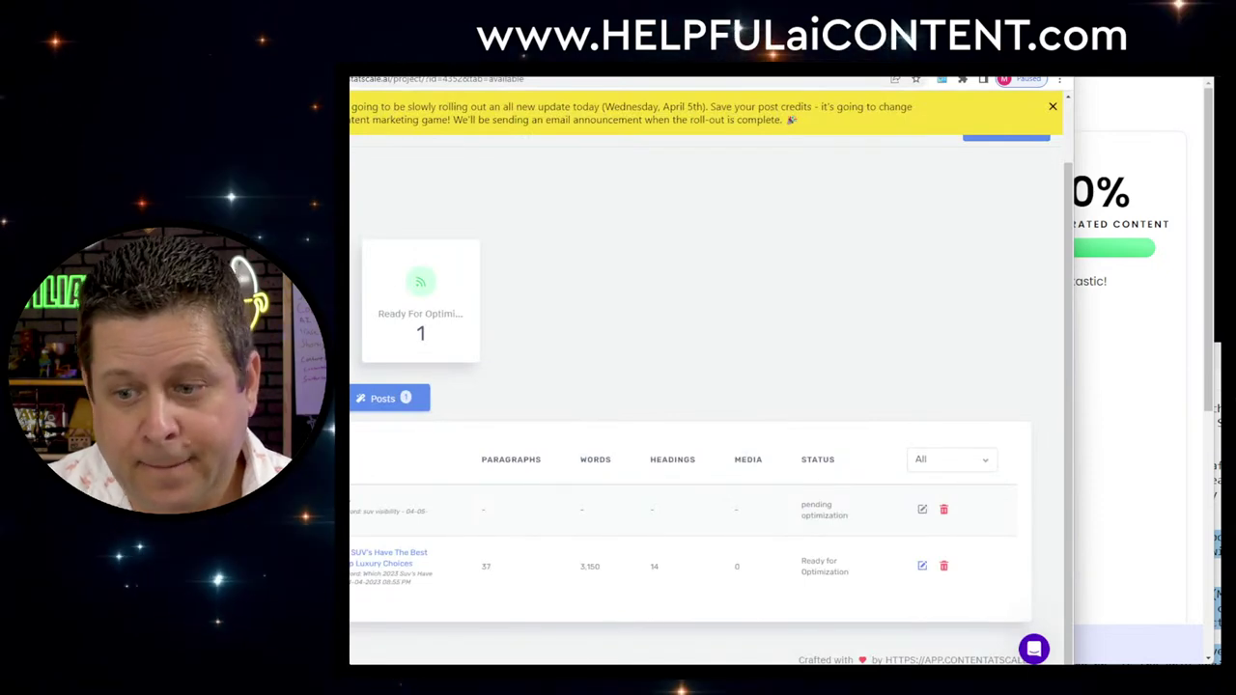
pyautogui.hotkey('ctrl', 'Tab')
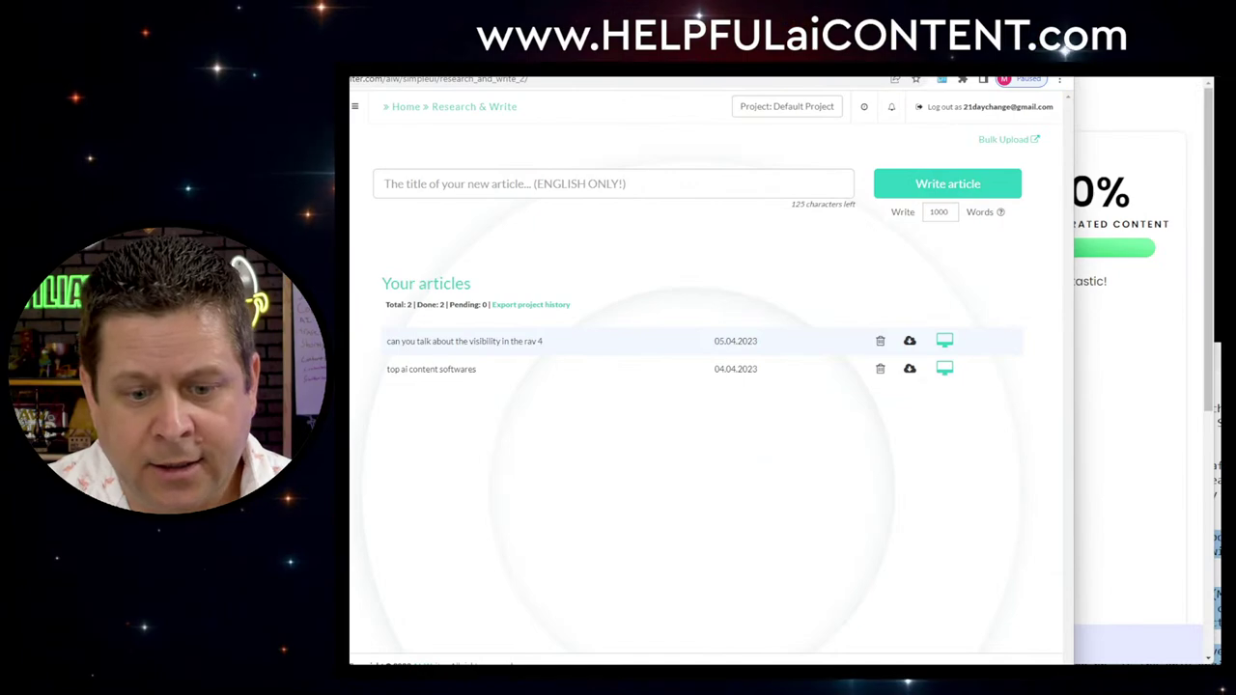
# Bring up the RAV4 article's text and send it to ChatGPT with the prompt "re write this"
pyautogui.hotkey('alt', 'Tab')
pyautogui.moveTo(509, 358); pyautogui.dragTo(509, 79)
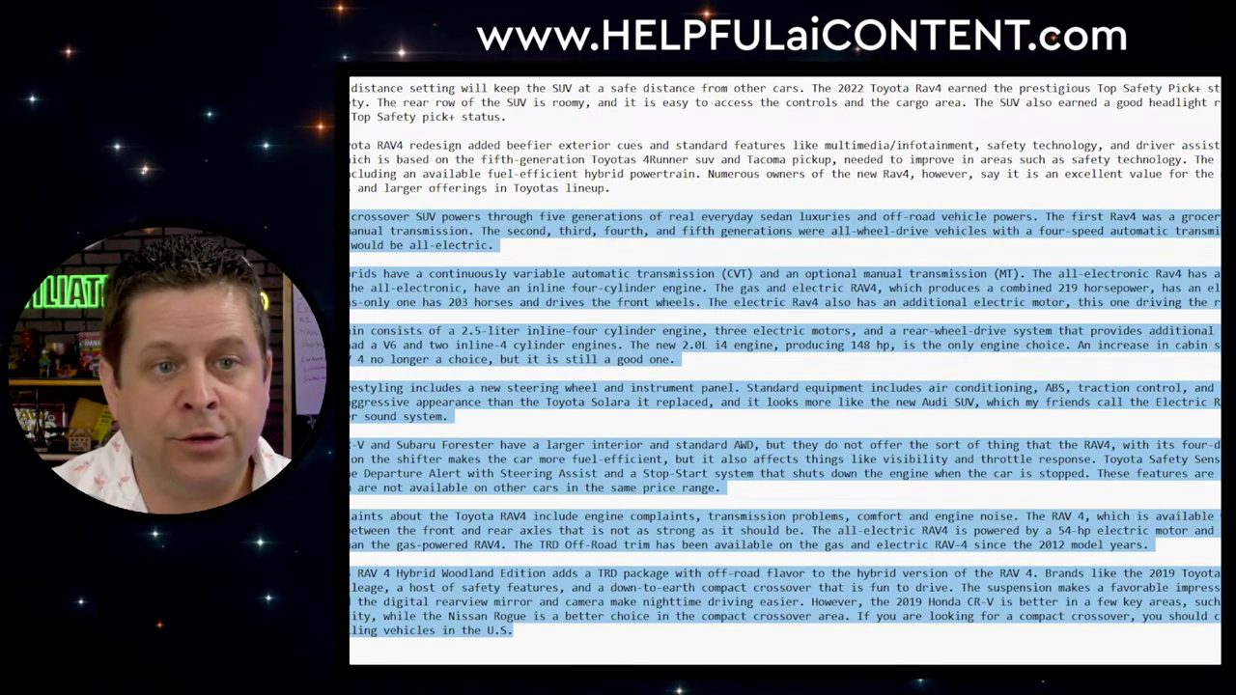
pyautogui.hotkey('alt', 'Tab')
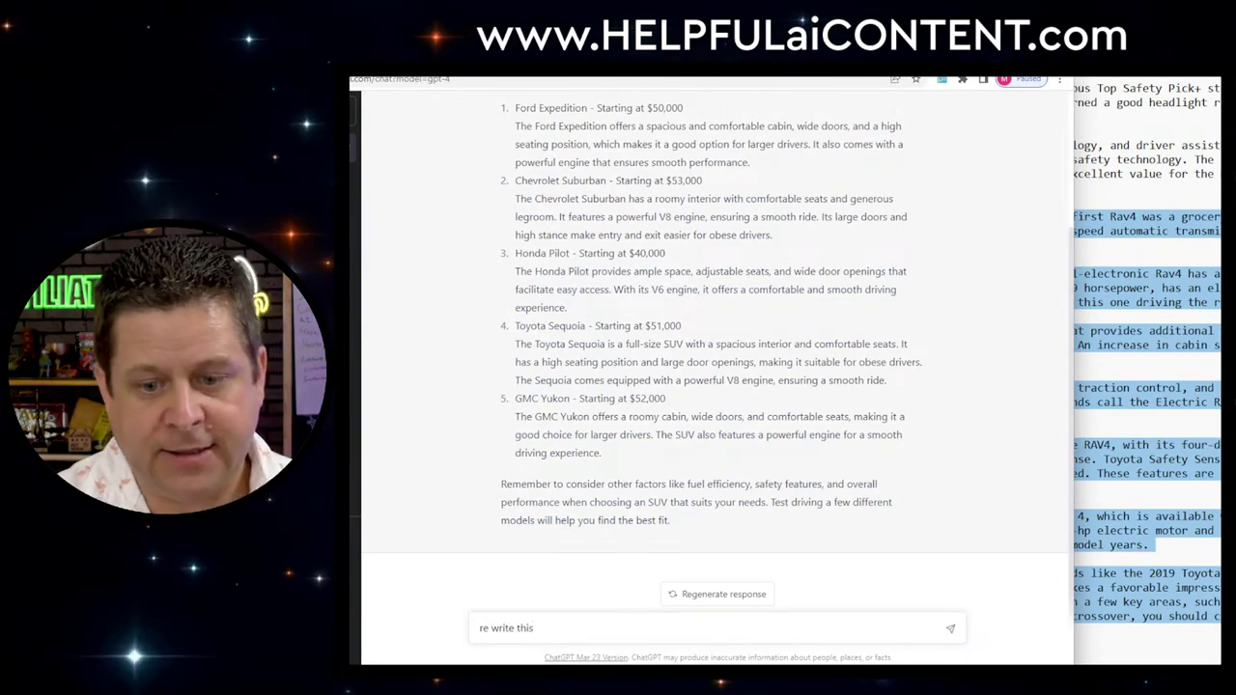
pyautogui.hotkey('ctrl', 'v')
pyautogui.press('Return')
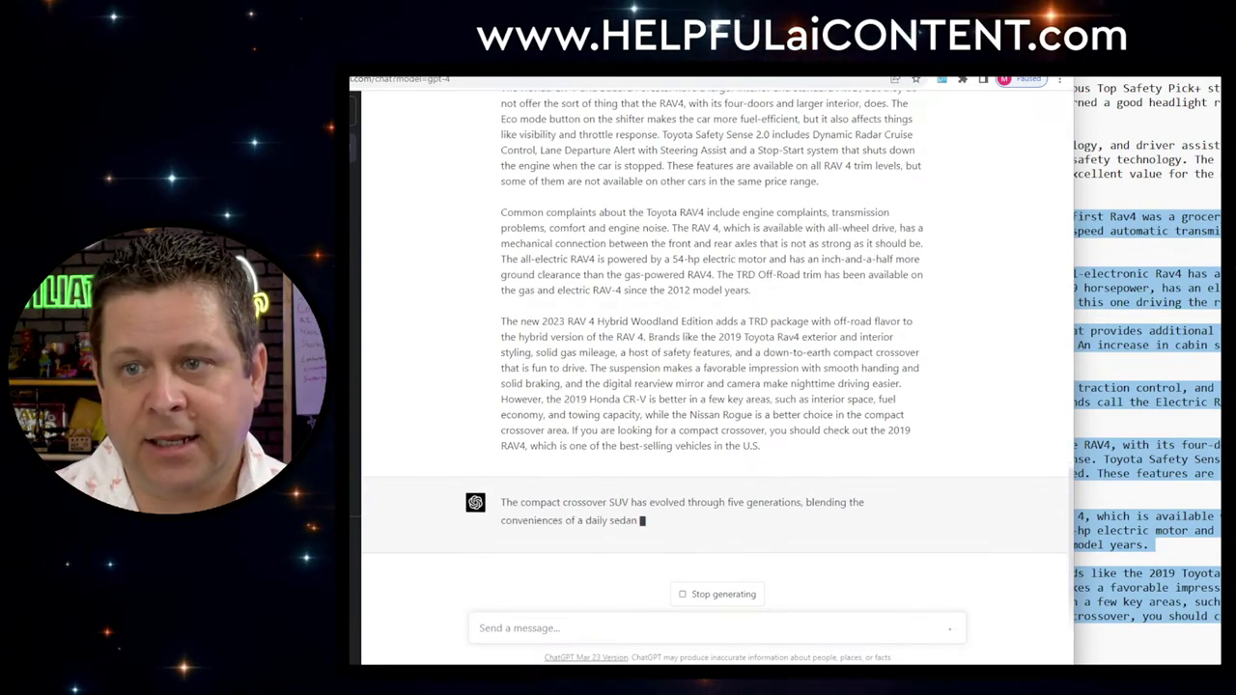
# Move the windows aside and replace the AI Content Detector's text with the copied RAV4 article
pyautogui.moveTo(714, 73); pyautogui.dragTo(718, 145)
pyautogui.moveTo(714, 39); pyautogui.dragTo(657, 288)
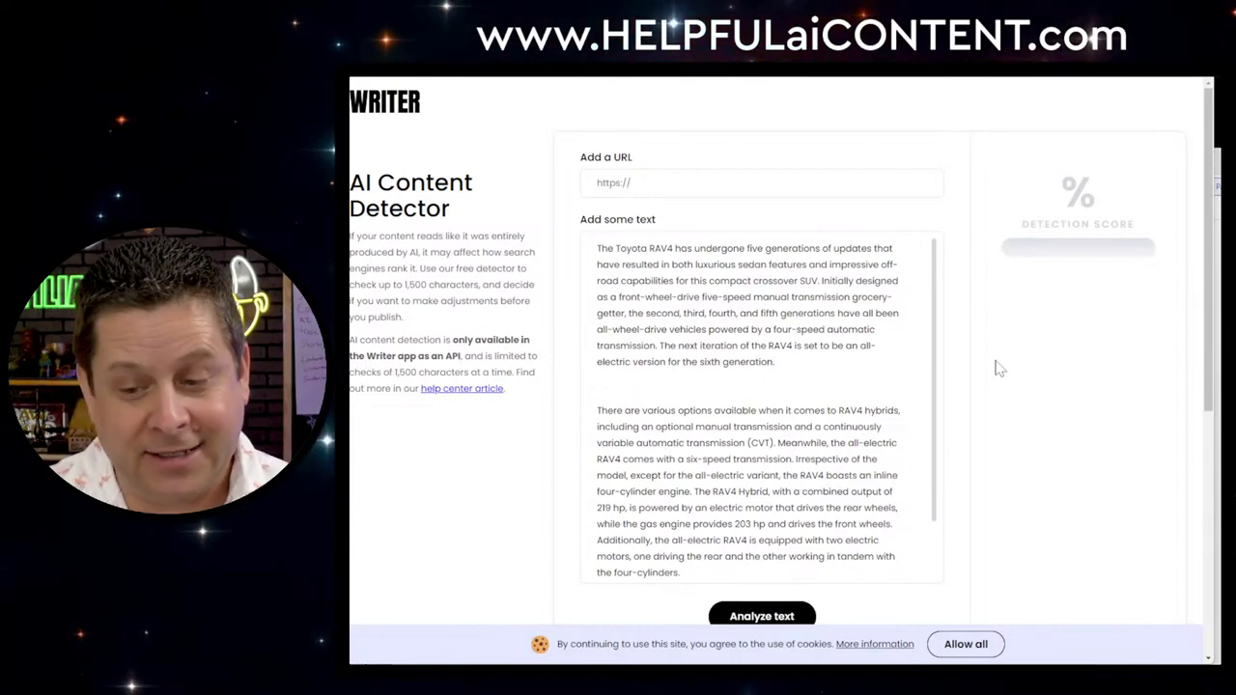
pyautogui.hotkey('ctrl', 'a')
pyautogui.hotkey('ctrl', 'v')
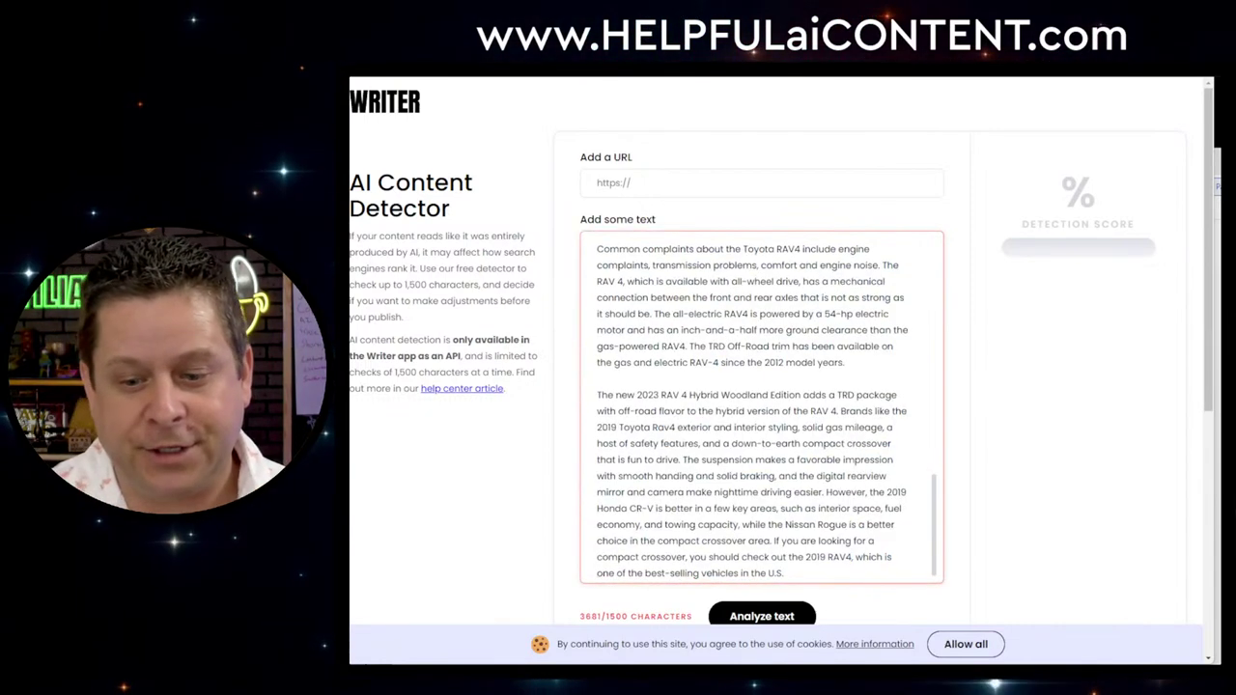
# Trim the RAV4 article in the AI Content Detector below 1,500 characters by deleting everything after the powertrain paragraph
pyautogui.hotkey('shift', 'Up')
pyautogui.hotkey('shift', 'Up')
pyautogui.hotkey('shift', 'Up')
pyautogui.hotkey('shift', 'Up')
pyautogui.hotkey('shift', 'Up')
pyautogui.hotkey('shift', 'Up')
pyautogui.hotkey('shift', 'Up')
pyautogui.hotkey('shift', 'Up')
pyautogui.hotkey('shift', 'Up')
pyautogui.hotkey('shift', 'Up')
pyautogui.hotkey('shift', 'Up')
pyautogui.hotkey('shift', 'Up')
pyautogui.hotkey('shift', 'Up')
pyautogui.hotkey('shift', 'Up')
pyautogui.hotkey('shift', 'Up')
pyautogui.hotkey('shift', 'Up')
pyautogui.hotkey('shift', 'Up')
pyautogui.hotkey('shift', 'Up')
pyautogui.hotkey('shift', 'Up')
pyautogui.hotkey('shift', 'Up')
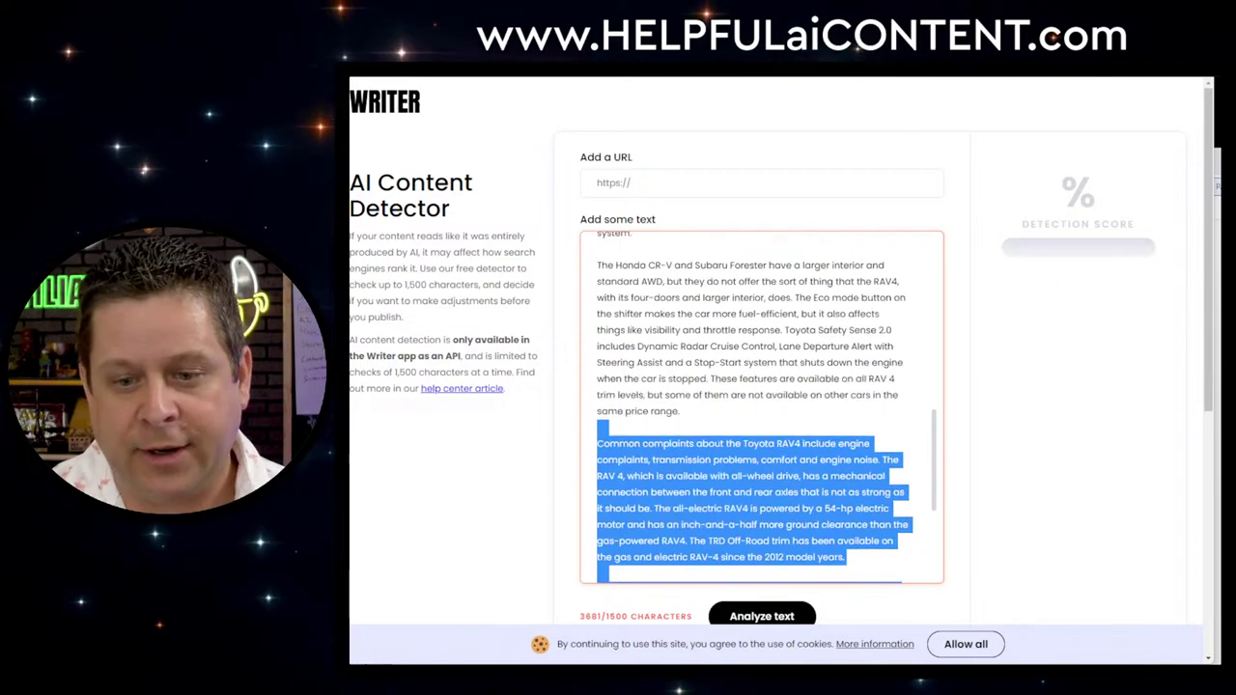
pyautogui.press('BackSpace')
pyautogui.hotkey('shift', 'Up')
pyautogui.hotkey('shift', 'Up')
pyautogui.hotkey('shift', 'Up')
pyautogui.hotkey('shift', 'Up')
pyautogui.hotkey('shift', 'Up')
pyautogui.hotkey('shift', 'Up')
pyautogui.hotkey('shift', 'Up')
pyautogui.hotkey('shift', 'Up')
pyautogui.hotkey('shift', 'Up')
pyautogui.hotkey('shift', 'Up')
pyautogui.hotkey('shift', 'Up')
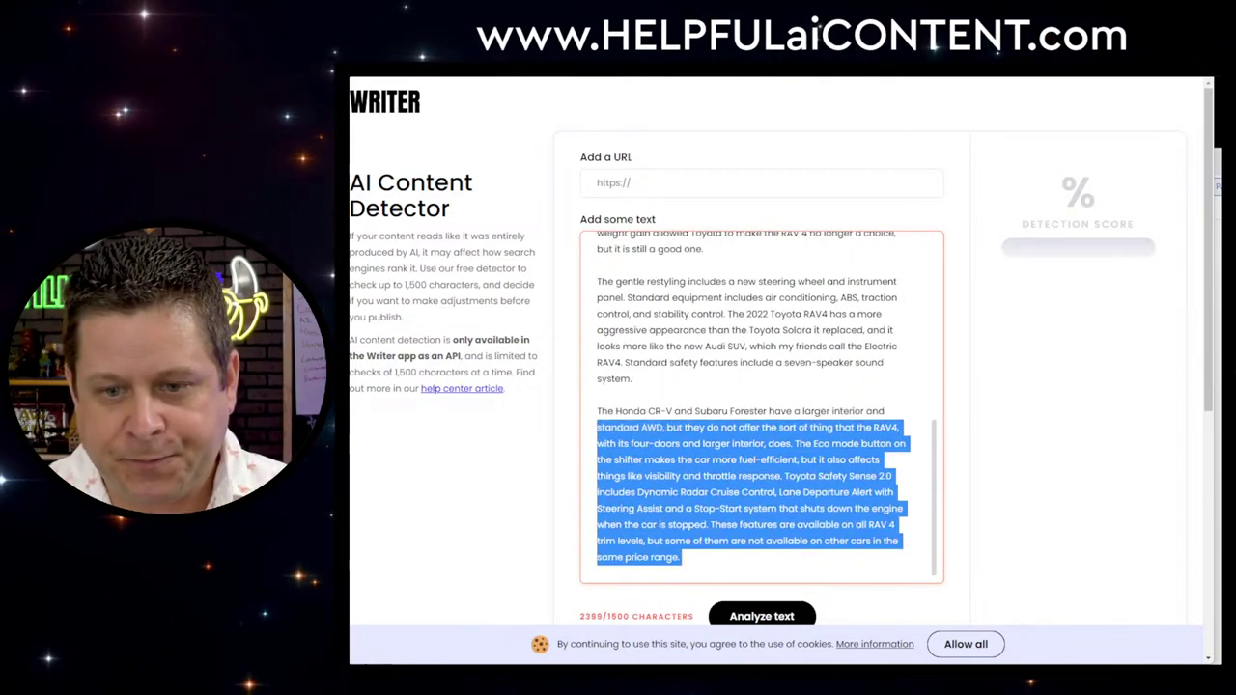
pyautogui.press('BackSpace')
pyautogui.hotkey('shift', 'Up')
pyautogui.hotkey('shift', 'Up')
pyautogui.hotkey('shift', 'Up')
pyautogui.hotkey('shift', 'Up')
pyautogui.hotkey('shift', 'Up')
pyautogui.hotkey('shift', 'Up')
pyautogui.hotkey('shift', 'Up')
pyautogui.hotkey('shift', 'Up')
pyautogui.hotkey('shift', 'Up')
pyautogui.press('BackSpace')
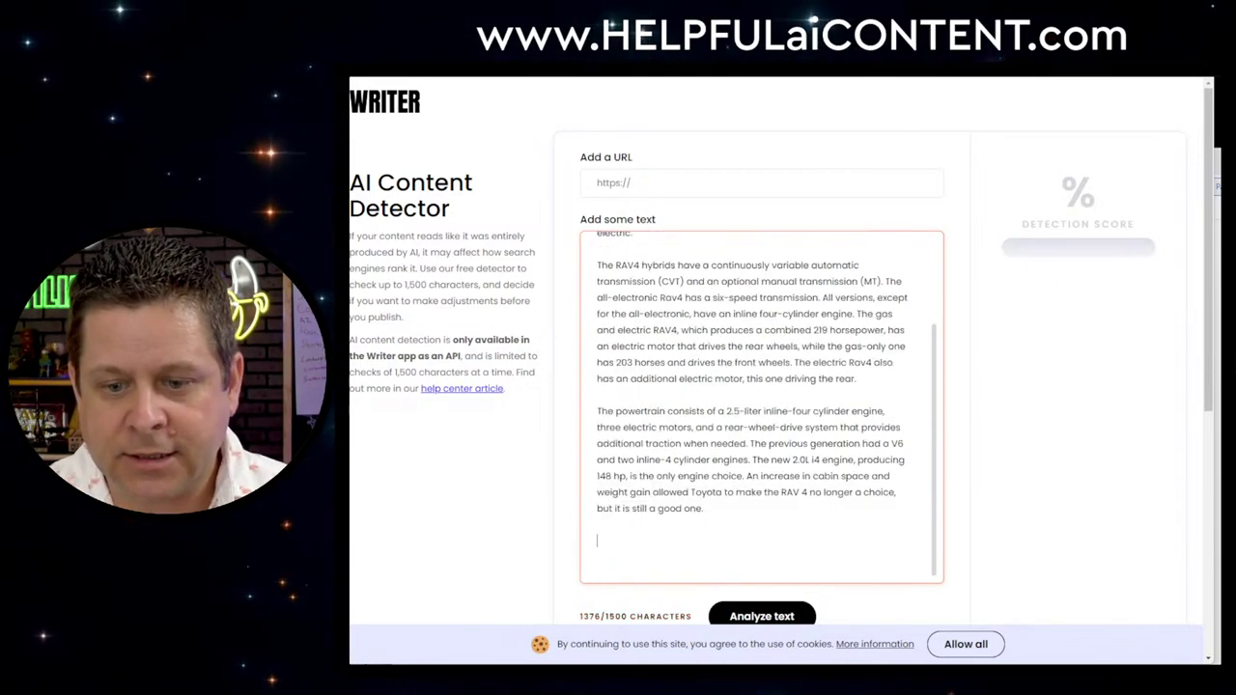
# Analyze the shortened original RAV4 article for AI content and bring its detection score into view
pyautogui.scroll(-1, 781, 551)
pyautogui.click(781, 551)
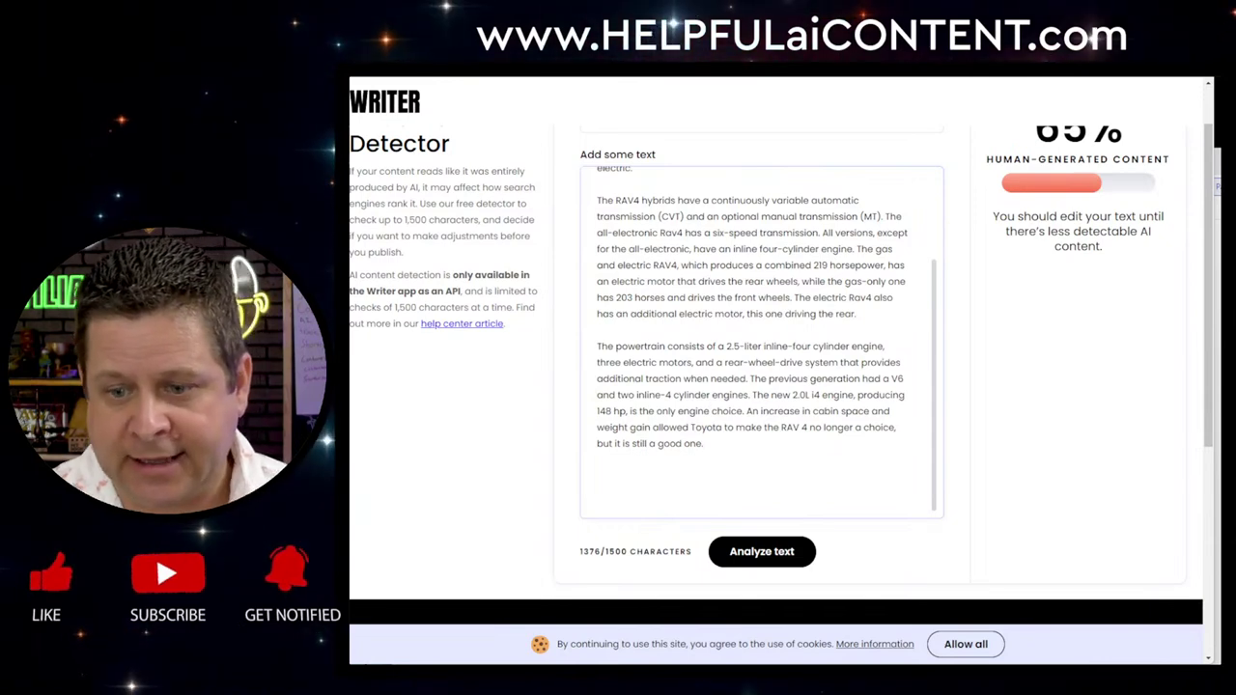
pyautogui.scroll(1, 772, 387)
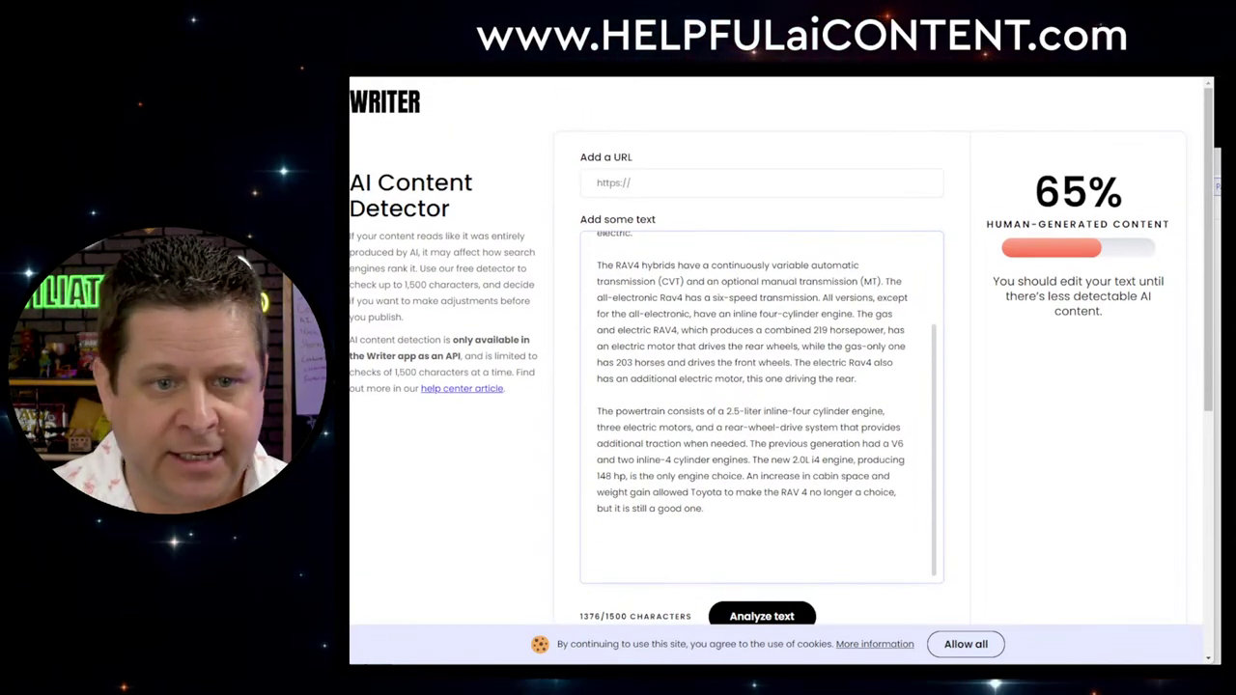
# Copy ChatGPT's rewritten RAV4 article from its opening through the common criticisms paragraph and replace the AI Content Detector's text with it
pyautogui.hotkey('alt', 'Tab')
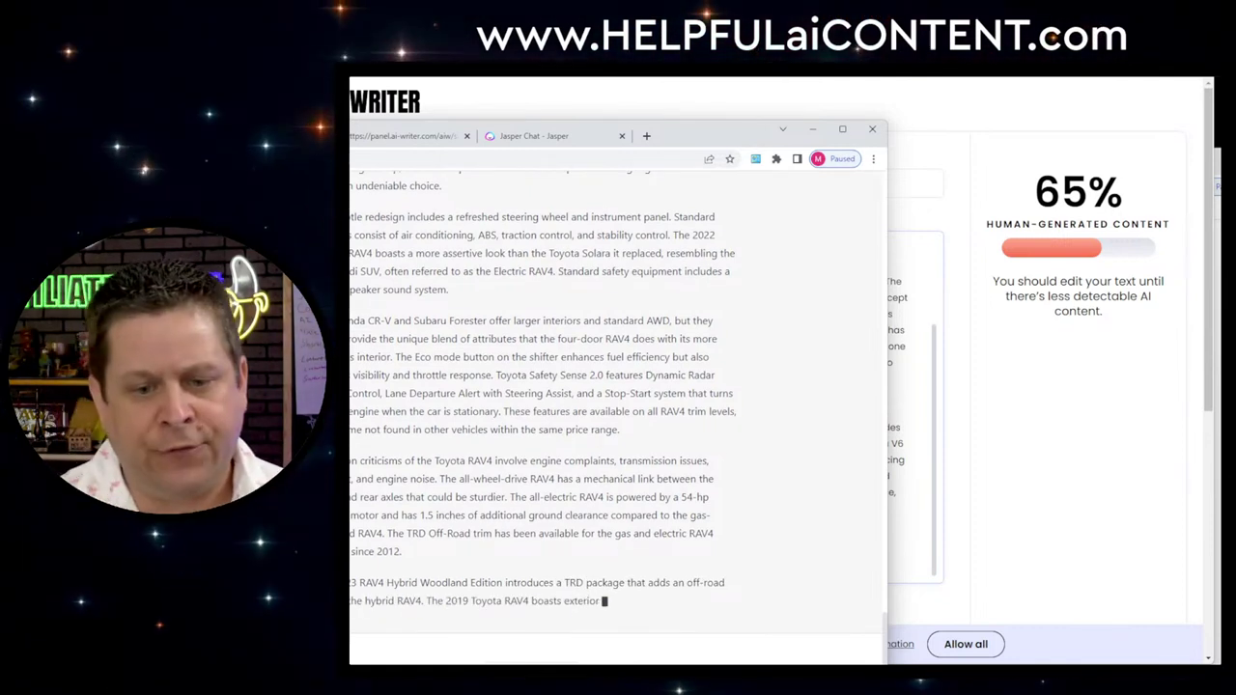
pyautogui.scroll(6, 618, 416)
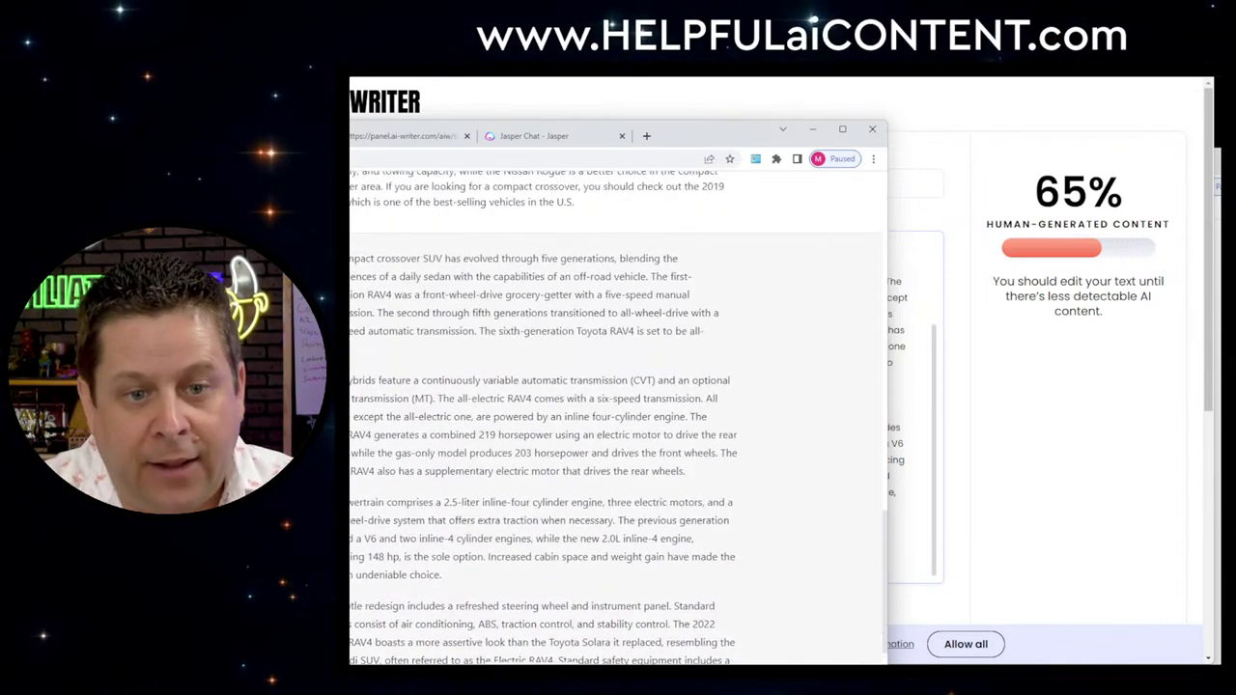
pyautogui.moveTo(350, 258); pyautogui.dragTo(468, 460)
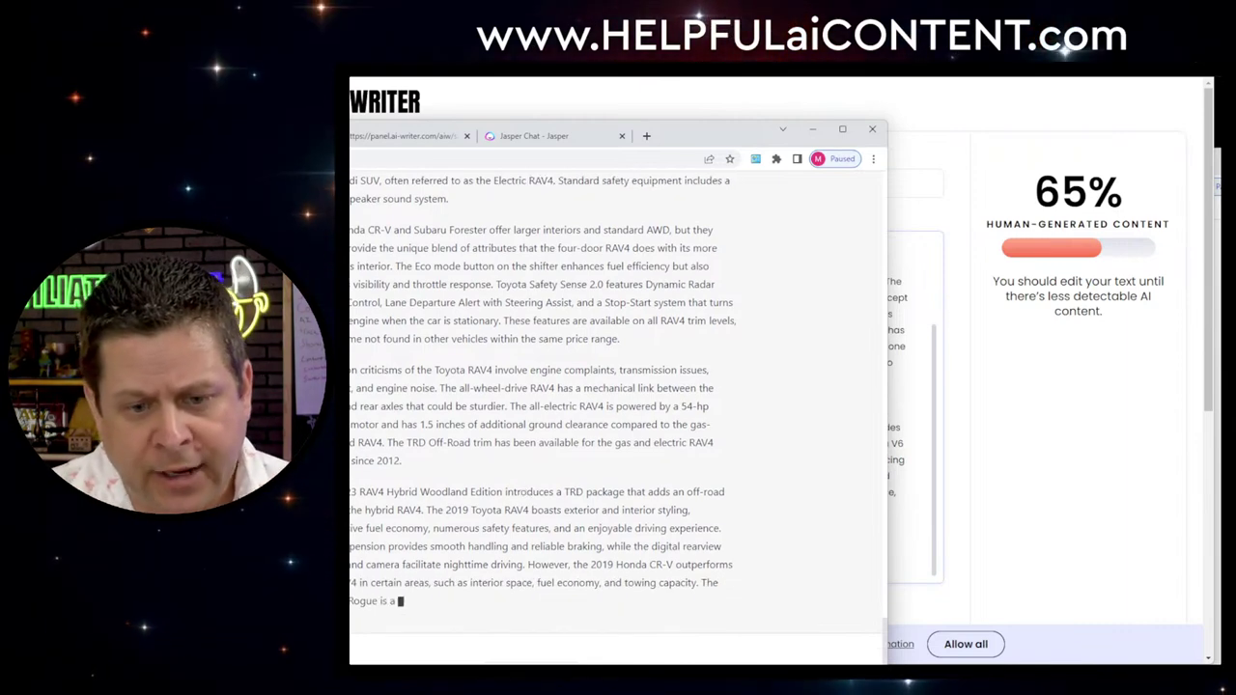
pyautogui.moveTo(715, 444); pyautogui.dragTo(353, 231)
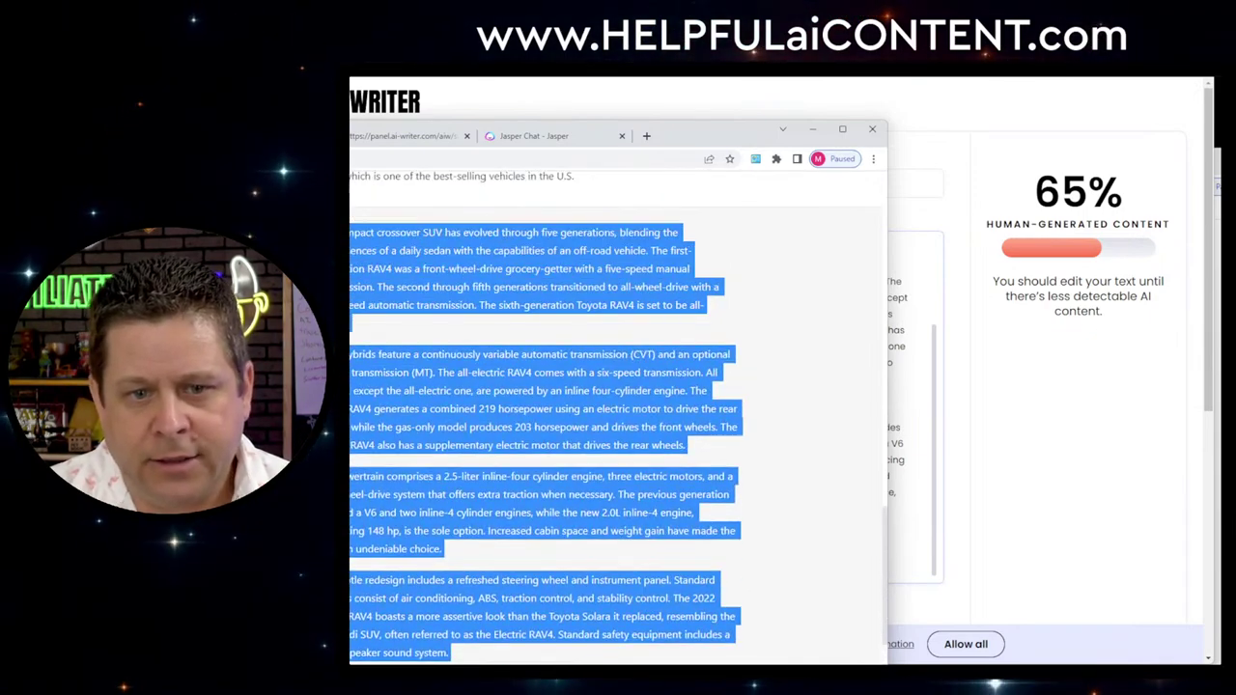
pyautogui.hotkey('ctrl', 'c')
pyautogui.hotkey('alt', 'Tab')
pyautogui.hotkey('ctrl', 'a')
pyautogui.hotkey('ctrl', 'v')
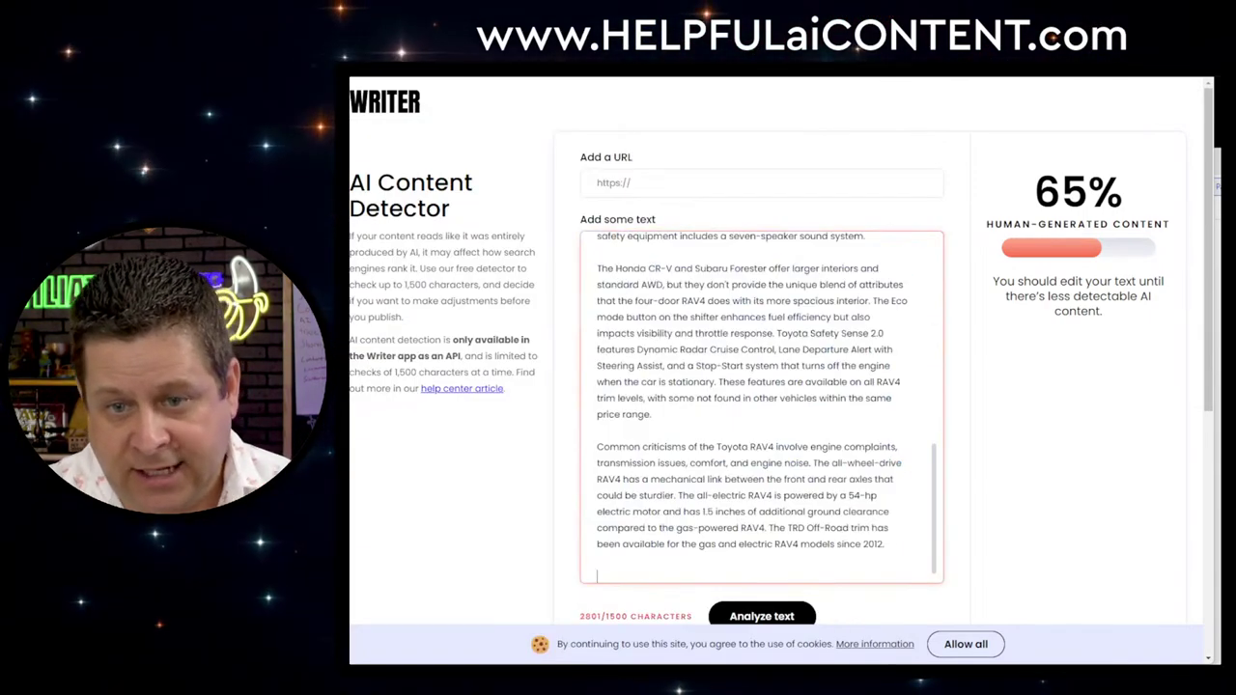
# Cut the rewritten RAV4 text below 1,500 characters by deleting everything after the powertrain paragraph, and analyze it for AI content
pyautogui.hotkey('shift', 'Up')
pyautogui.hotkey('shift', 'Up')
pyautogui.hotkey('shift', 'Up')
pyautogui.hotkey('shift', 'Up')
pyautogui.hotkey('shift', 'Up')
pyautogui.hotkey('shift', 'Up')
pyautogui.hotkey('shift', 'Up')
pyautogui.hotkey('shift', 'Up')
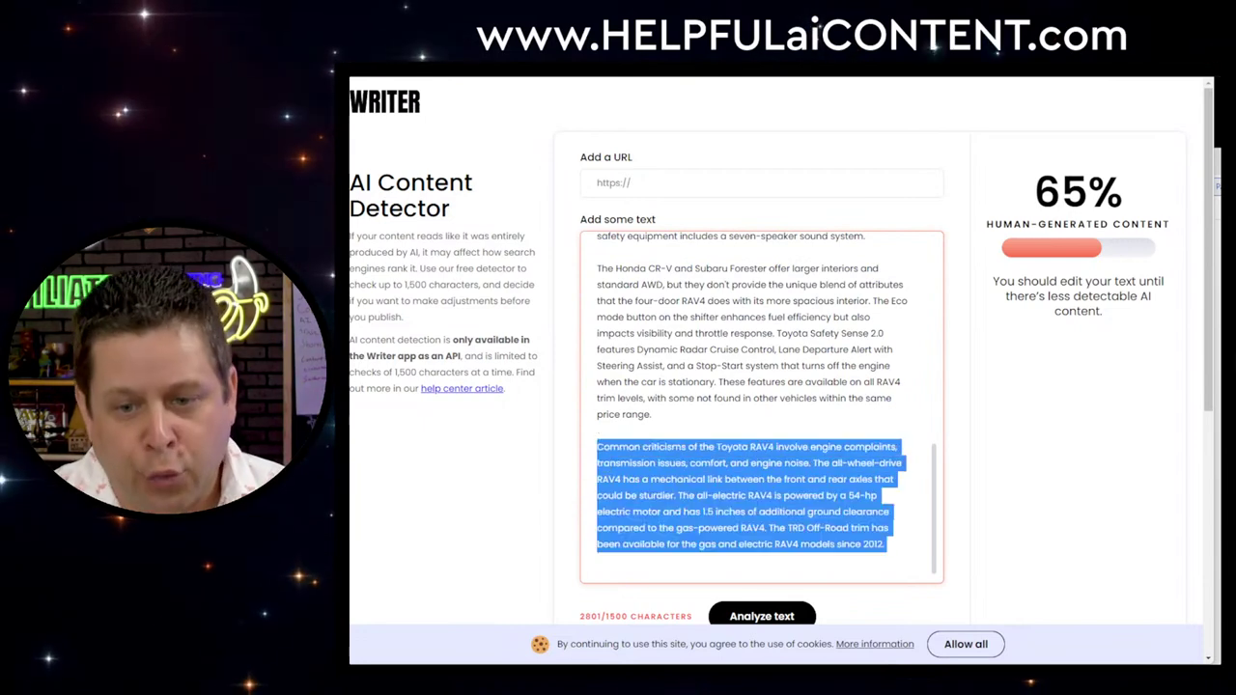
pyautogui.press('BackSpace')
pyautogui.hotkey('shift', 'Up')
pyautogui.hotkey('shift', 'Up')
pyautogui.hotkey('shift', 'Up')
pyautogui.hotkey('shift', 'Up')
pyautogui.hotkey('shift', 'Up')
pyautogui.hotkey('shift', 'Up')
pyautogui.hotkey('shift', 'Up')
pyautogui.hotkey('shift', 'Up')
pyautogui.hotkey('shift', 'Up')
pyautogui.hotkey('shift', 'Up')
pyautogui.hotkey('shift', 'Up')
pyautogui.press('BackSpace')
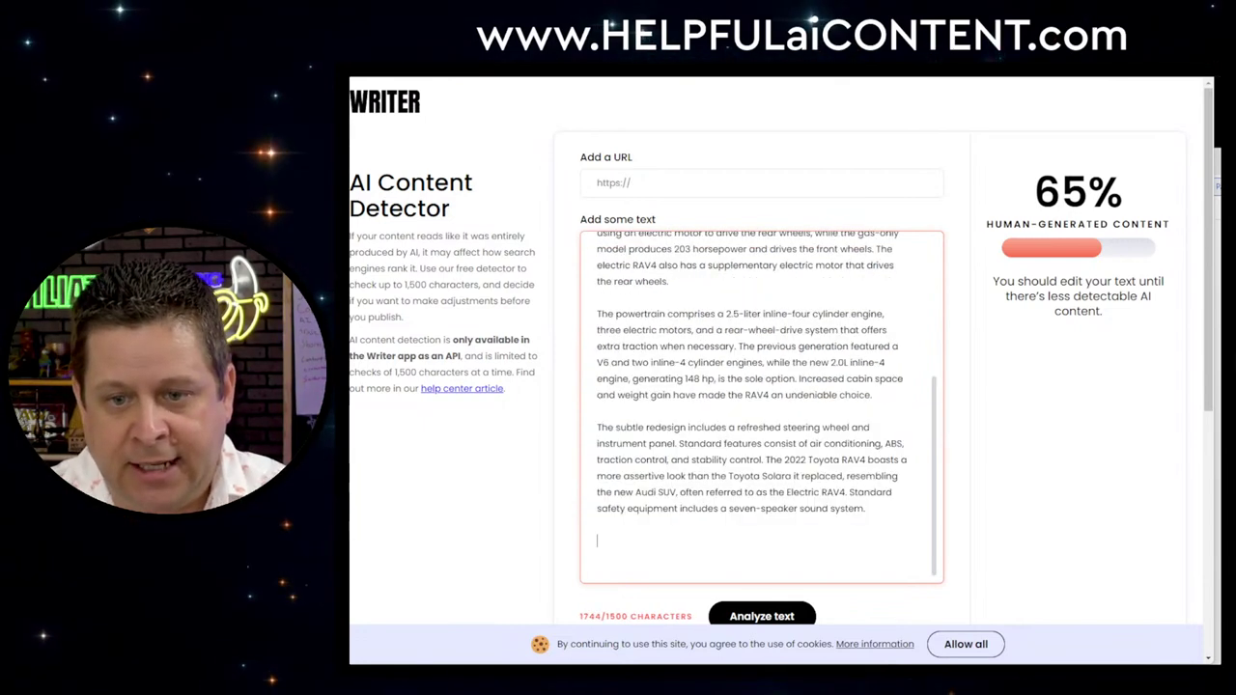
pyautogui.hotkey('shift', 'Up')
pyautogui.hotkey('shift', 'Up')
pyautogui.hotkey('shift', 'Up')
pyautogui.hotkey('shift', 'Up')
pyautogui.hotkey('shift', 'Up')
pyautogui.hotkey('shift', 'Up')
pyautogui.hotkey('shift', 'Up')
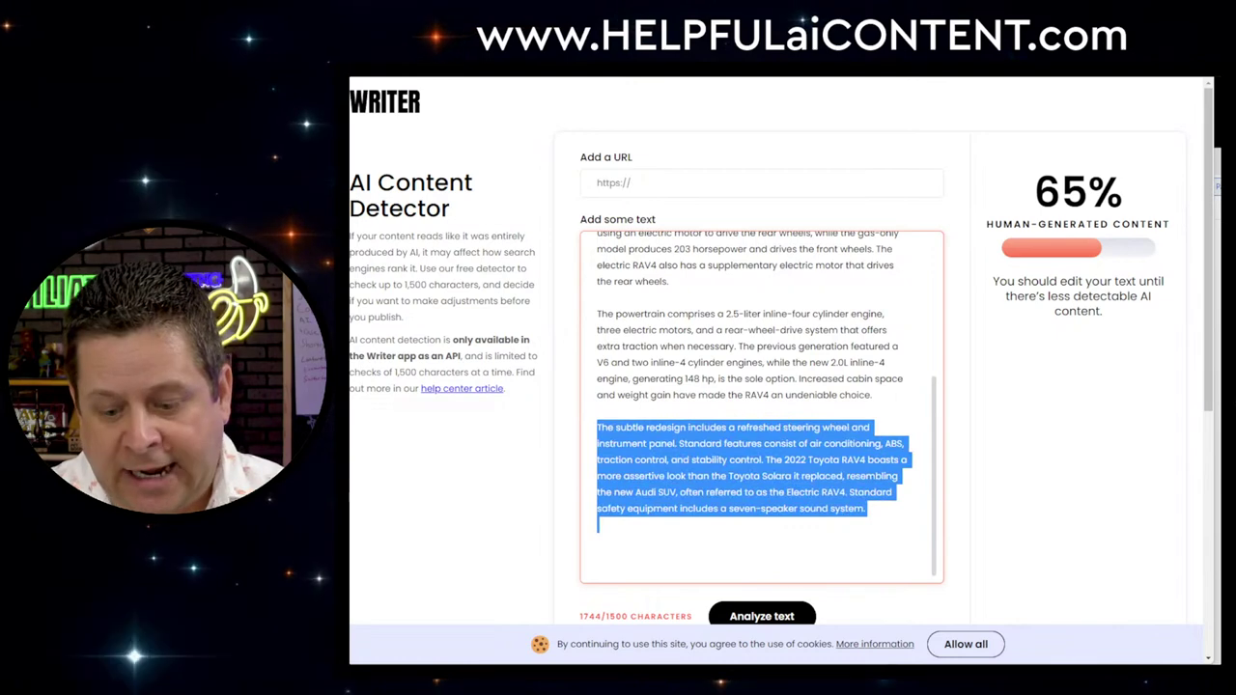
pyautogui.press('BackSpace')
pyautogui.click(765, 618)
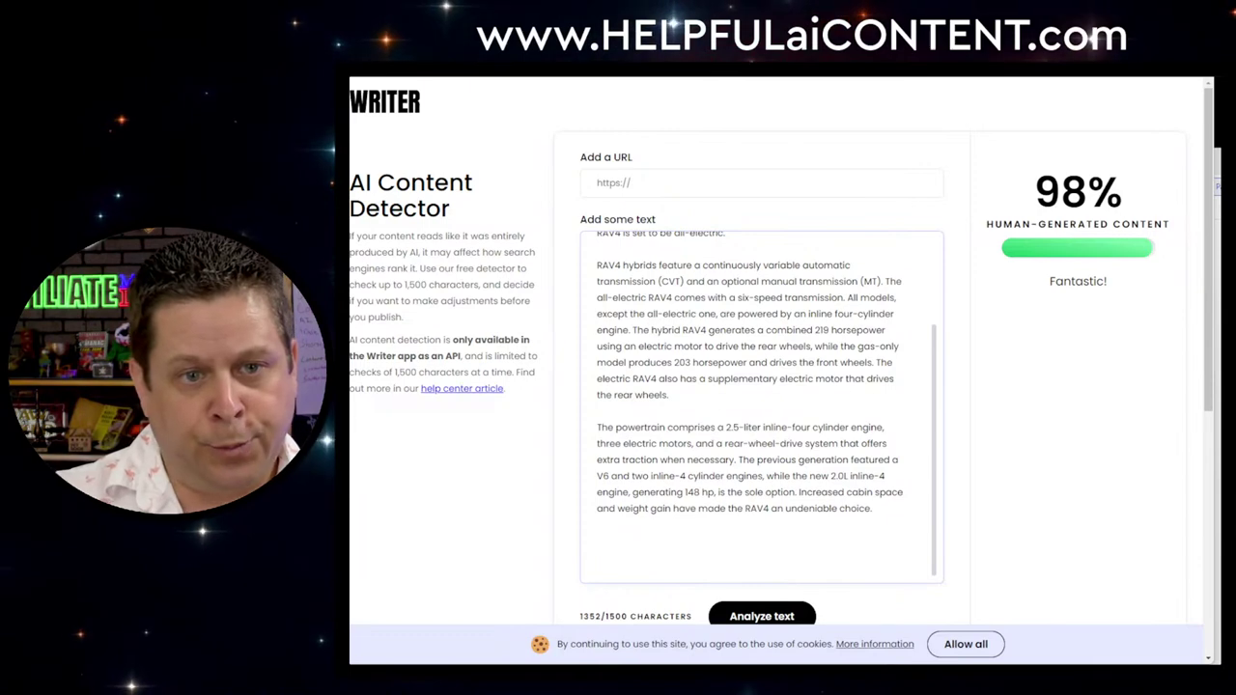
# Switch to the browser with AI Writer's pricing page and review the standard plan's monthly and yearly offers
pyautogui.hotkey('alt', 'Tab')
pyautogui.click(389, 140)
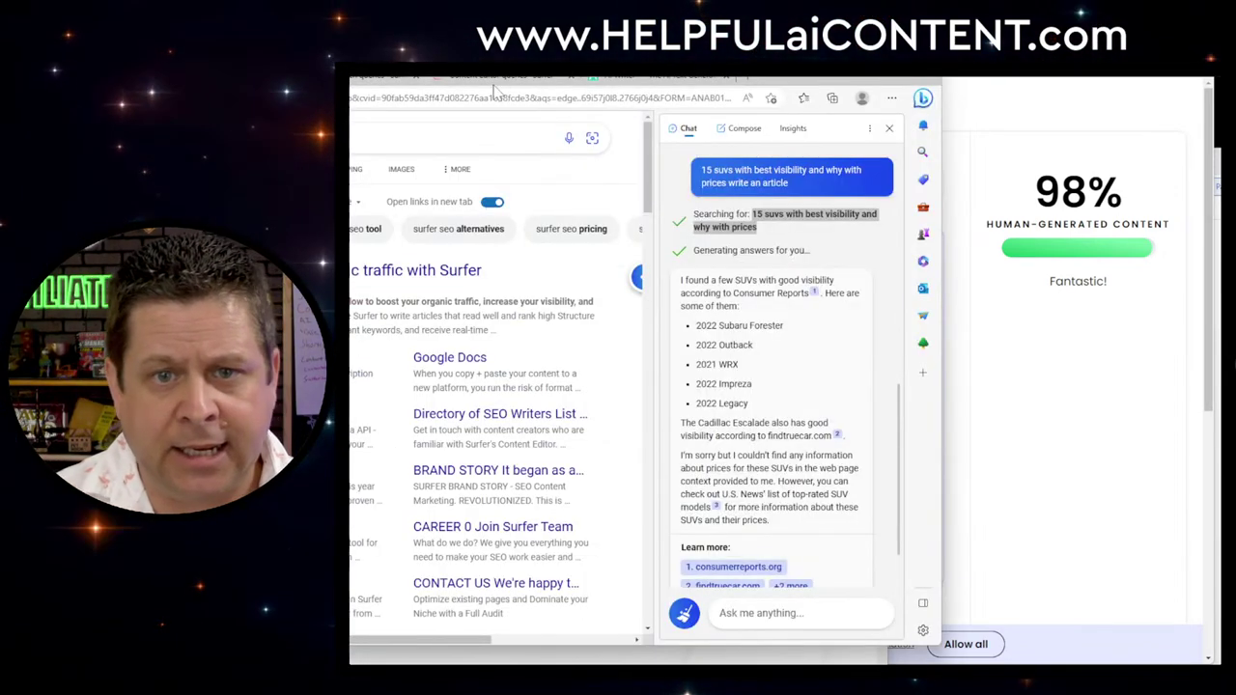
pyautogui.click(475, 355)
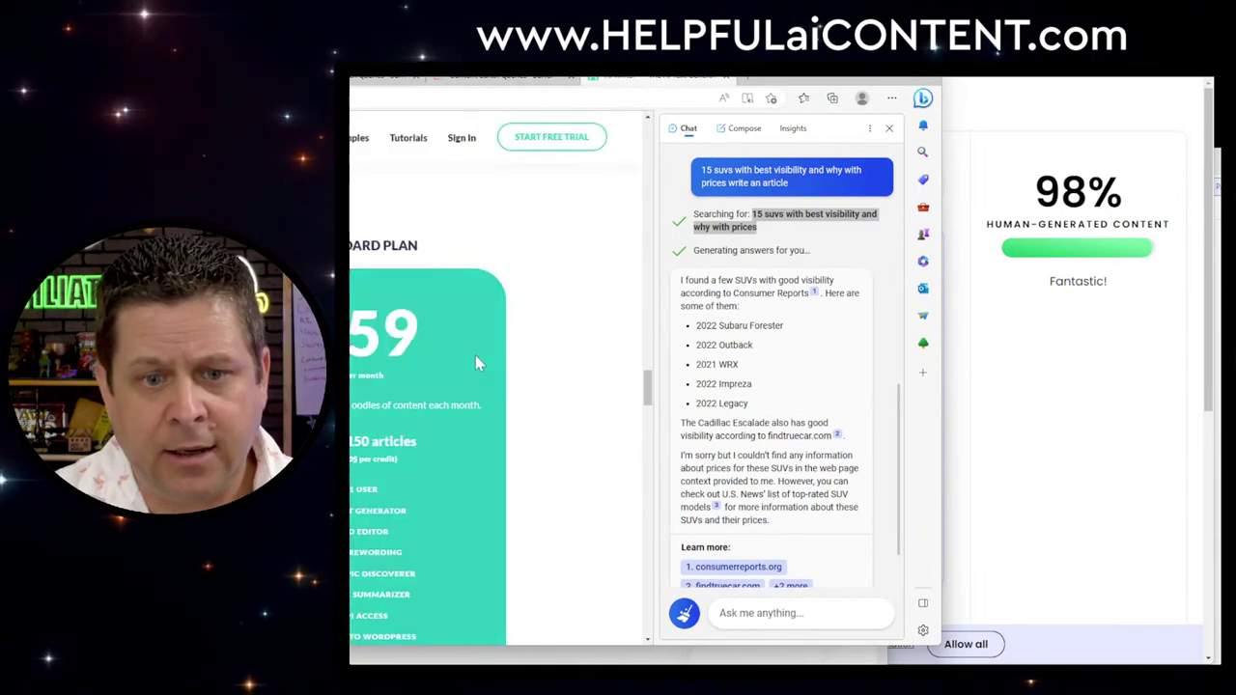
pyautogui.scroll(-2, 529, 347)
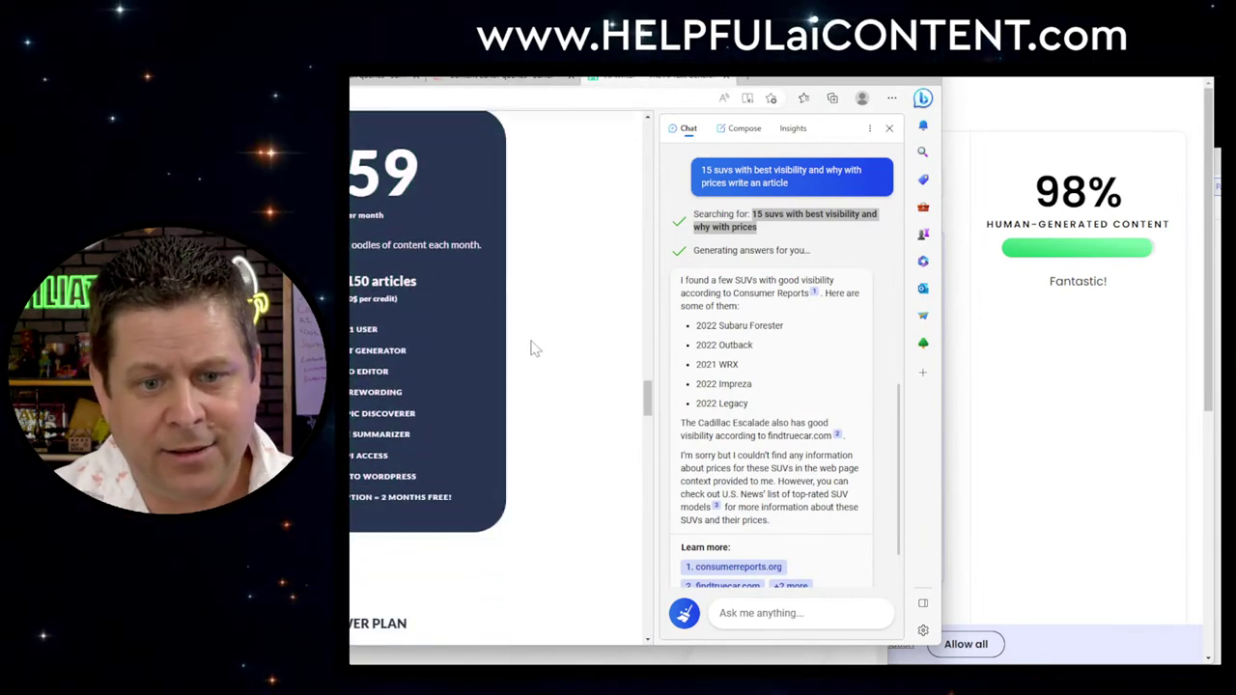